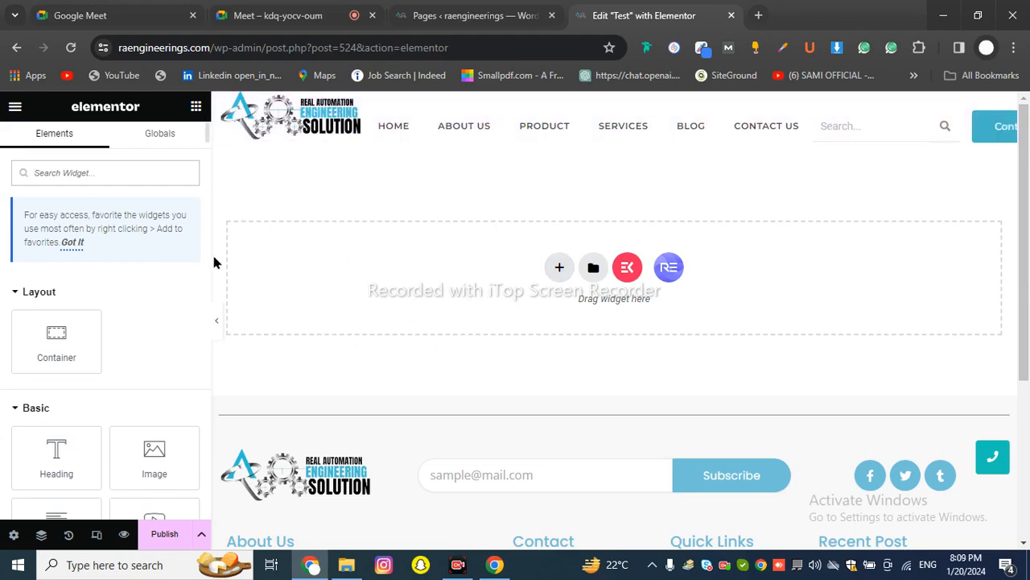
Look over the column-layout choices for a new section and close them without adding one
scroll(161, 290, down, 3)
scroll(161, 291, down, 5)
scroll(161, 290, up, 6)
scroll(99, 313, down, 9)
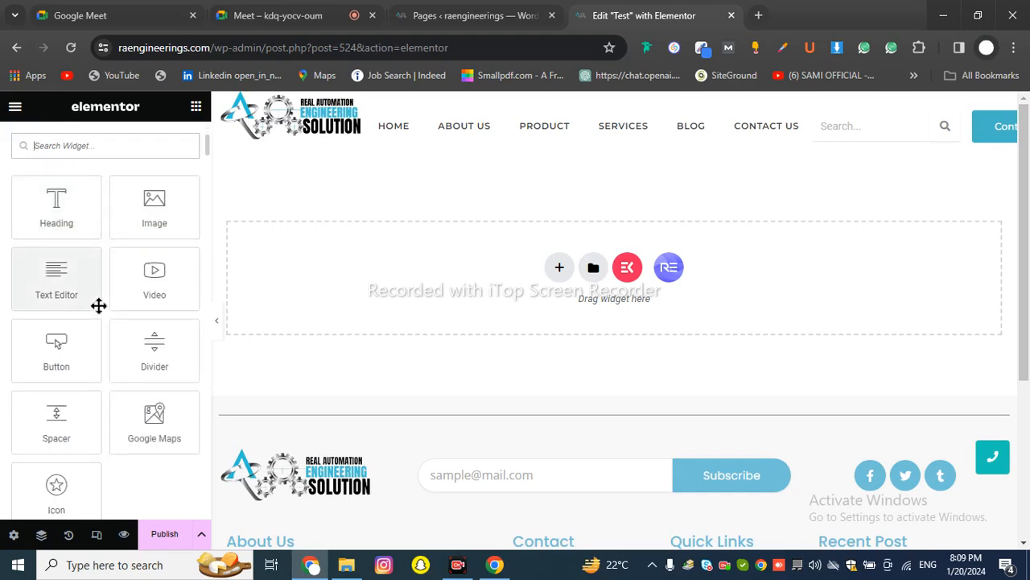
scroll(99, 312, up, 10)
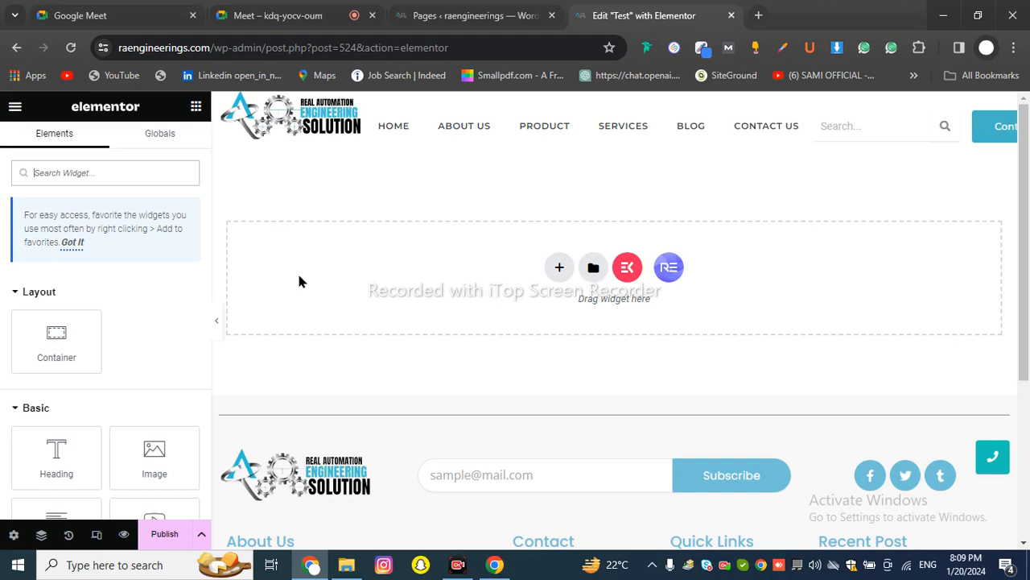
click(559, 267)
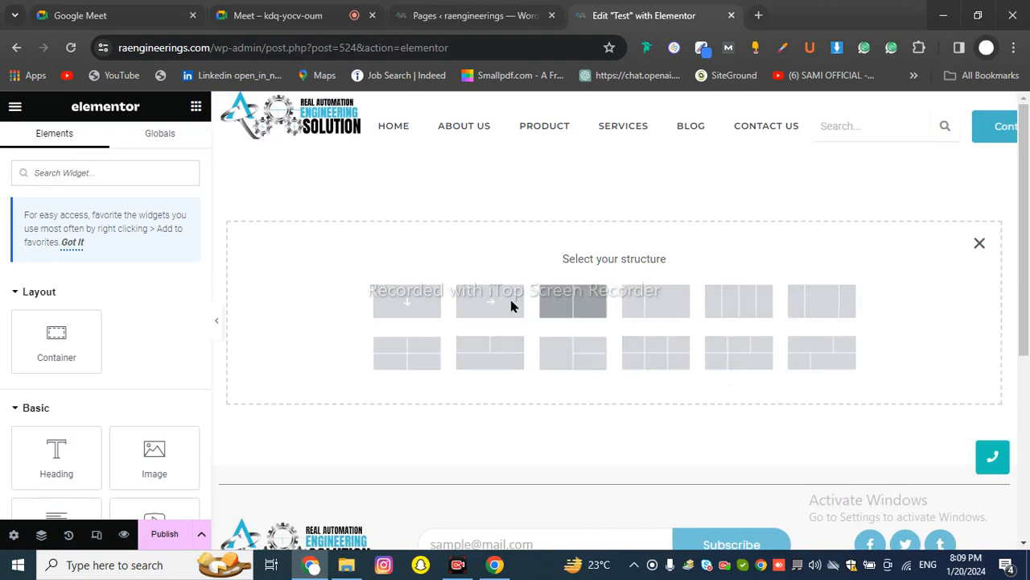
click(980, 243)
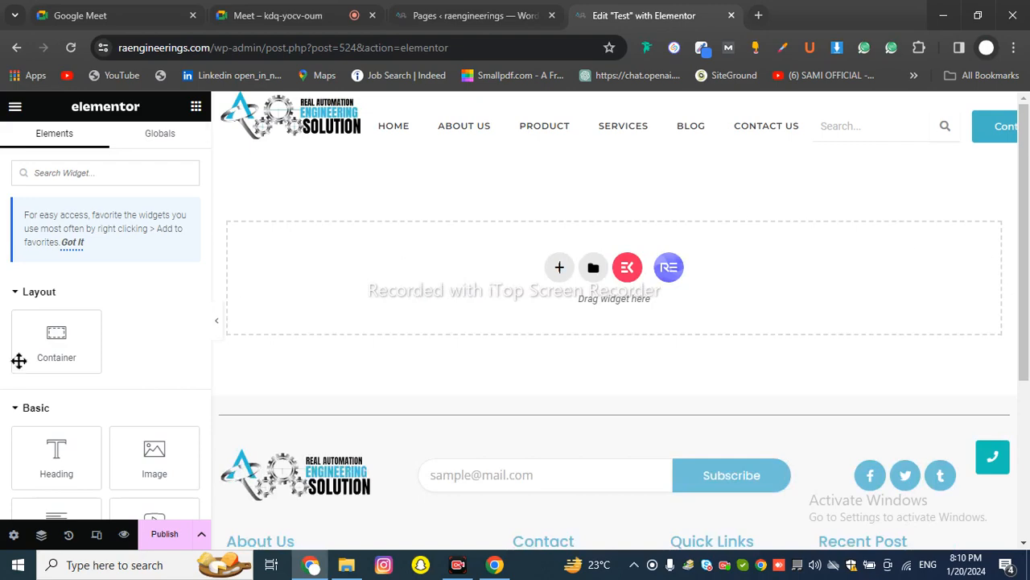
scroll(48, 290, down, 2)
scroll(89, 403, down, 8)
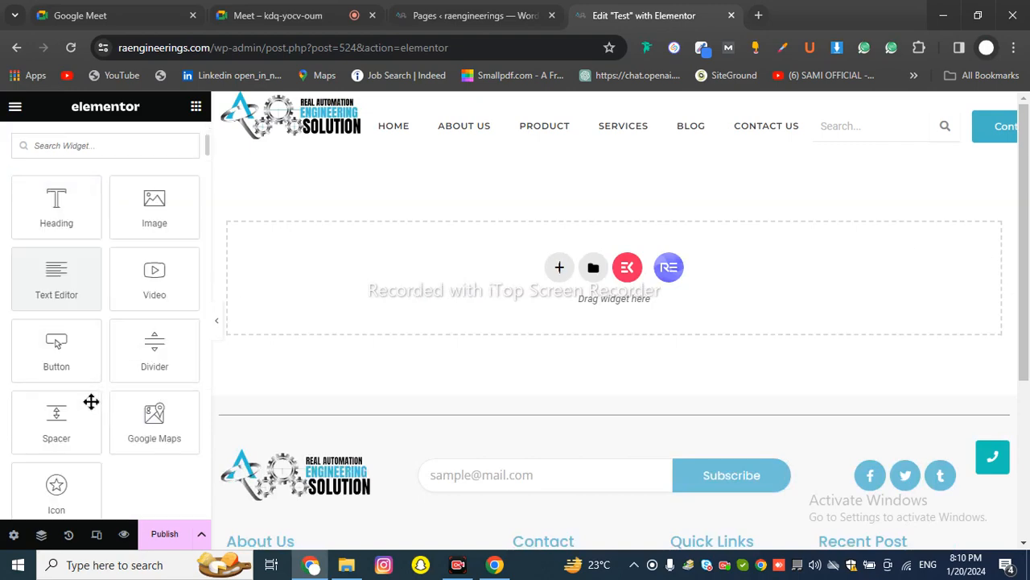
scroll(93, 305, up, 10)
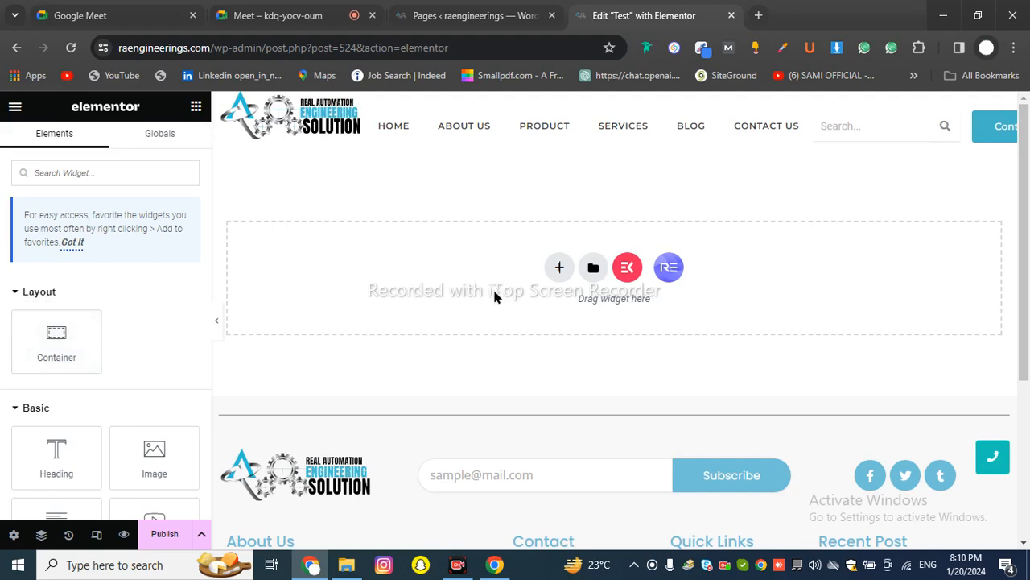
Add a single-column section at the top of the page, above the drop area
click(558, 268)
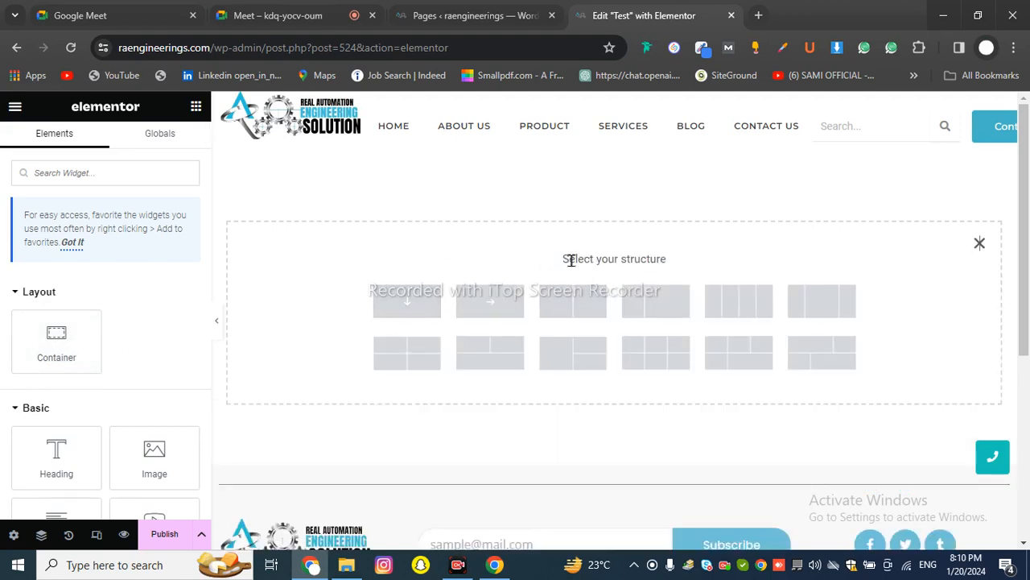
drag(568, 259, 690, 257)
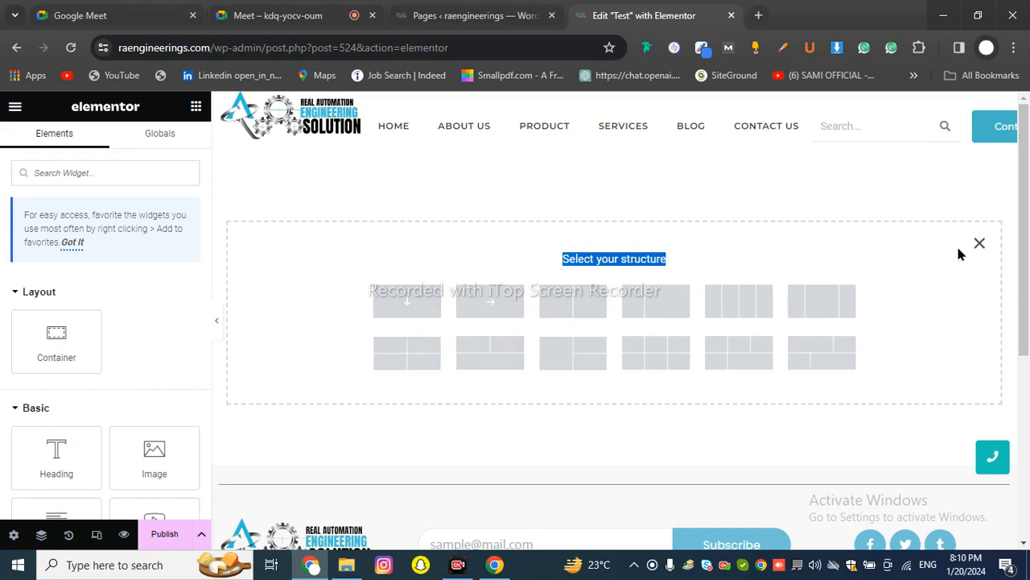
click(978, 243)
scroll(111, 349, down, 2)
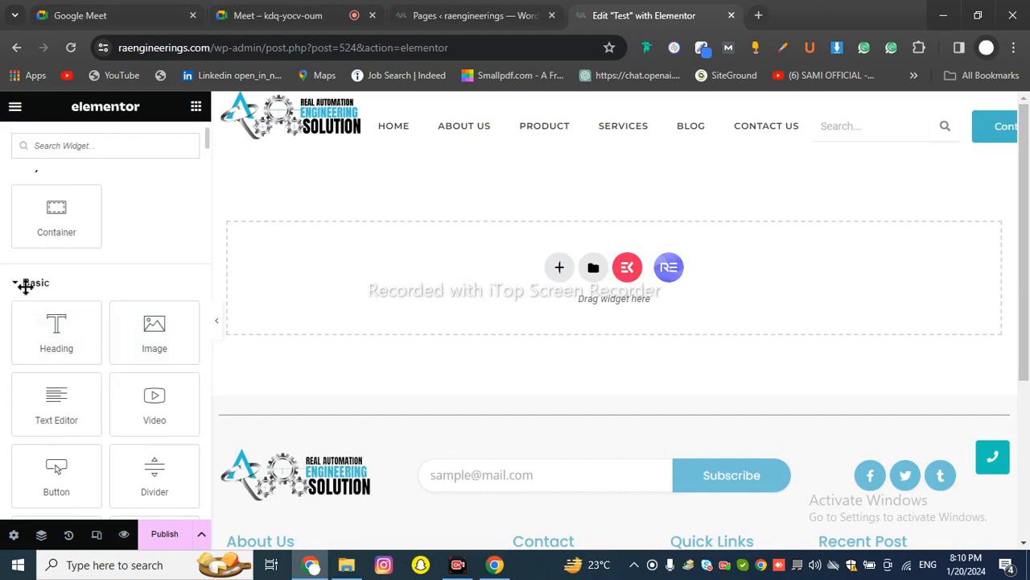
scroll(24, 290, down, 2)
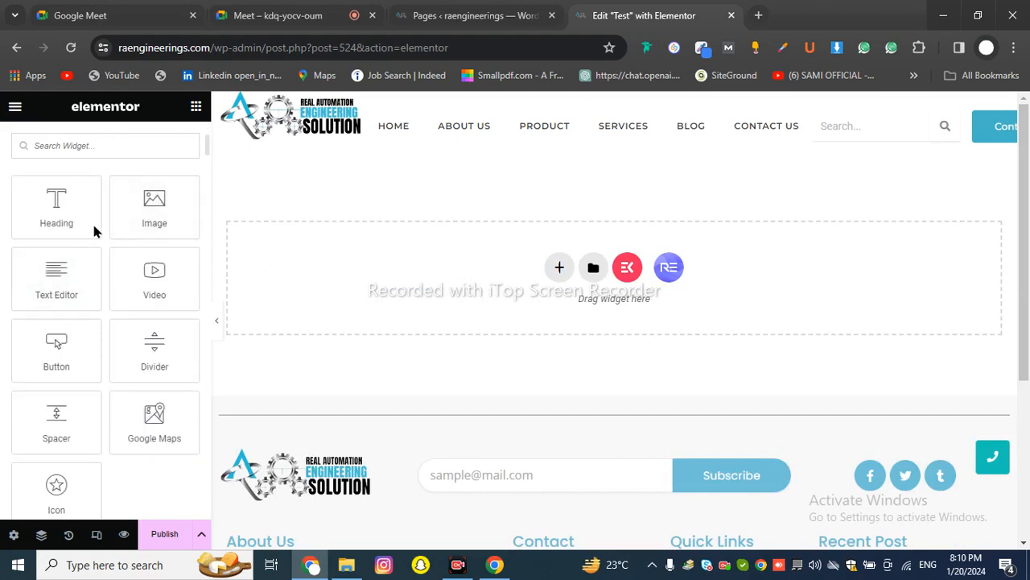
click(559, 267)
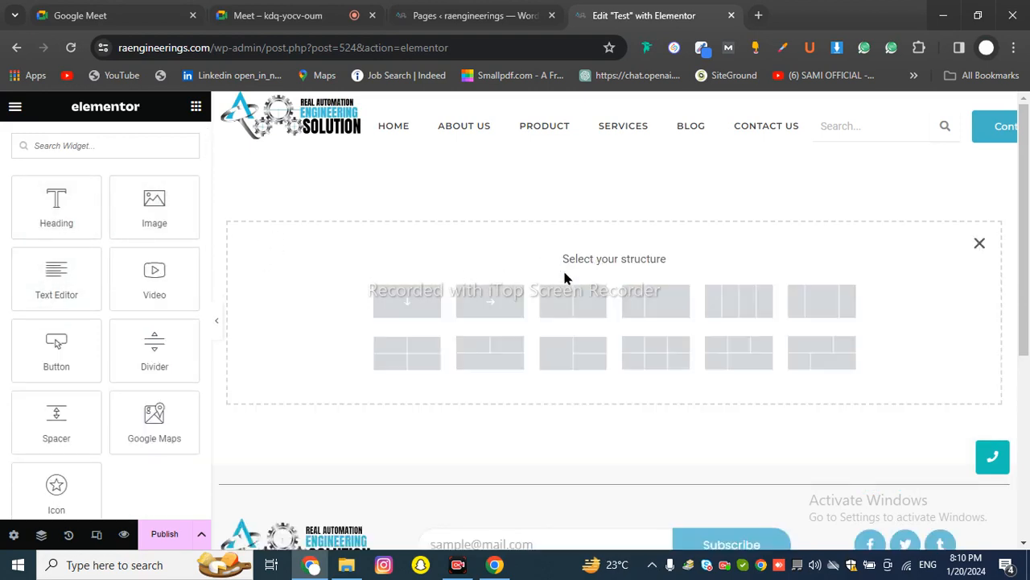
click(395, 304)
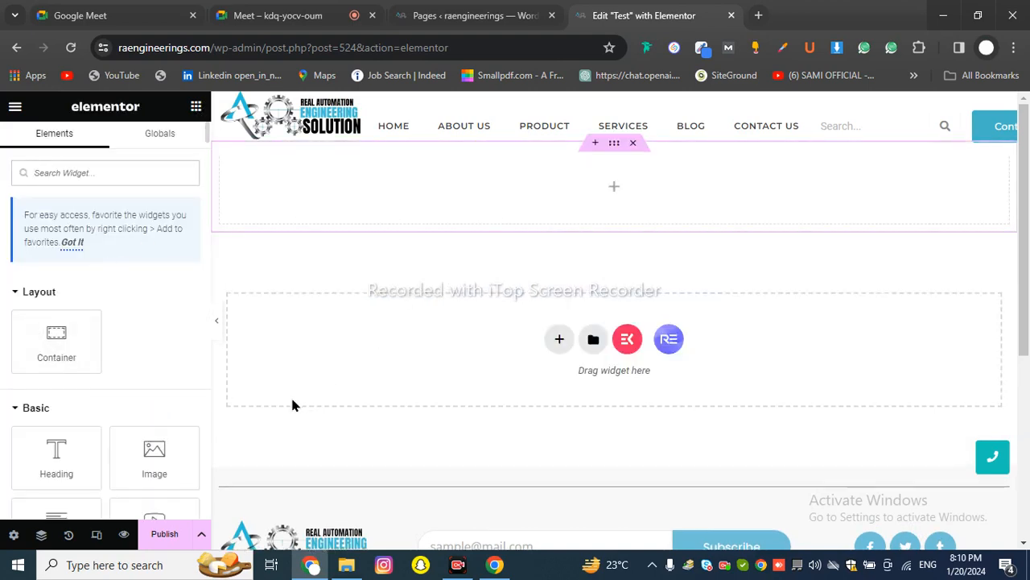
Drop a Heading widget reading 'Add Your Heading Text Here' into the top section and select its title text
scroll(154, 351, down, 2)
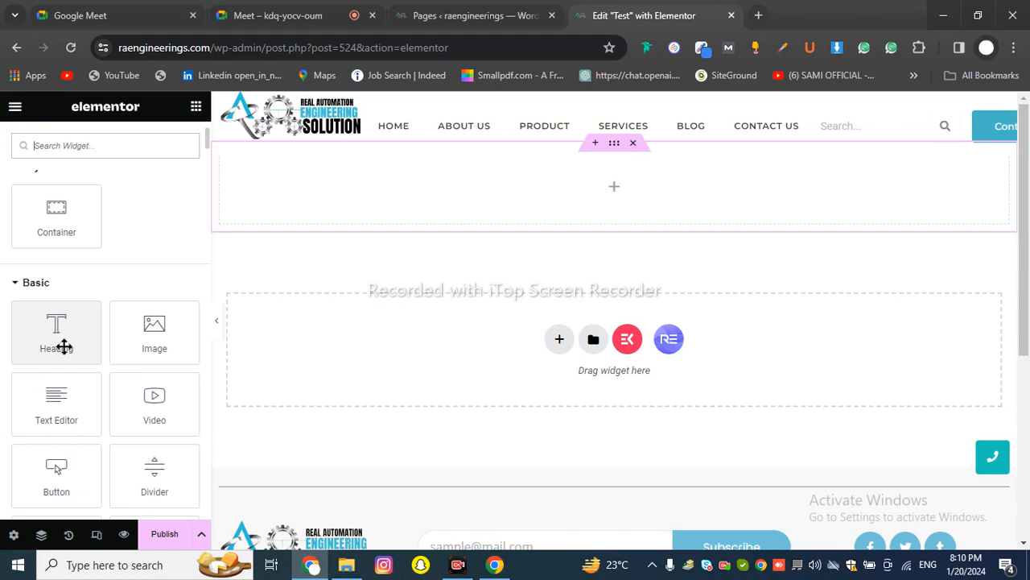
drag(62, 345, 550, 194)
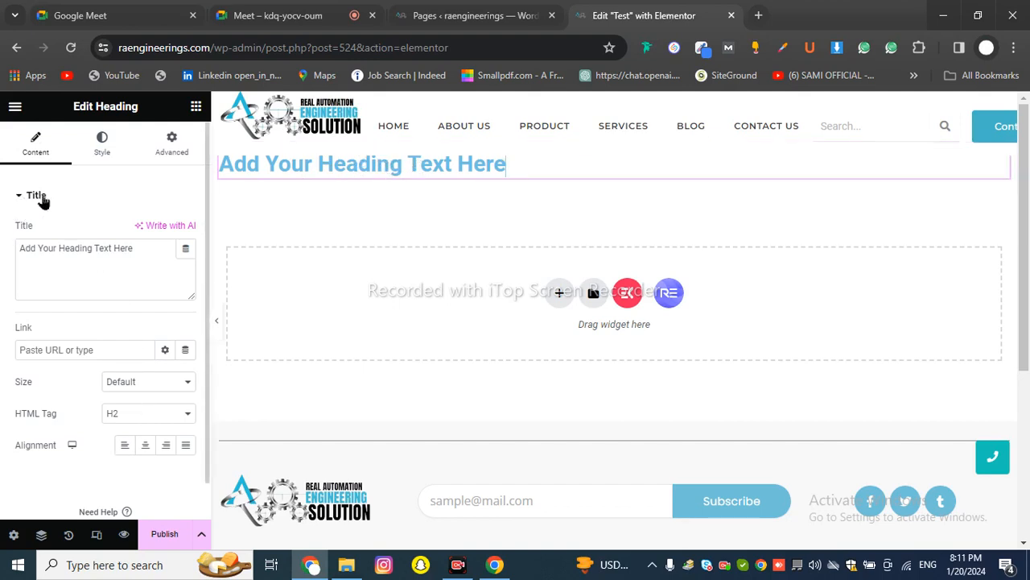
drag(145, 249, 5, 256)
click(75, 253)
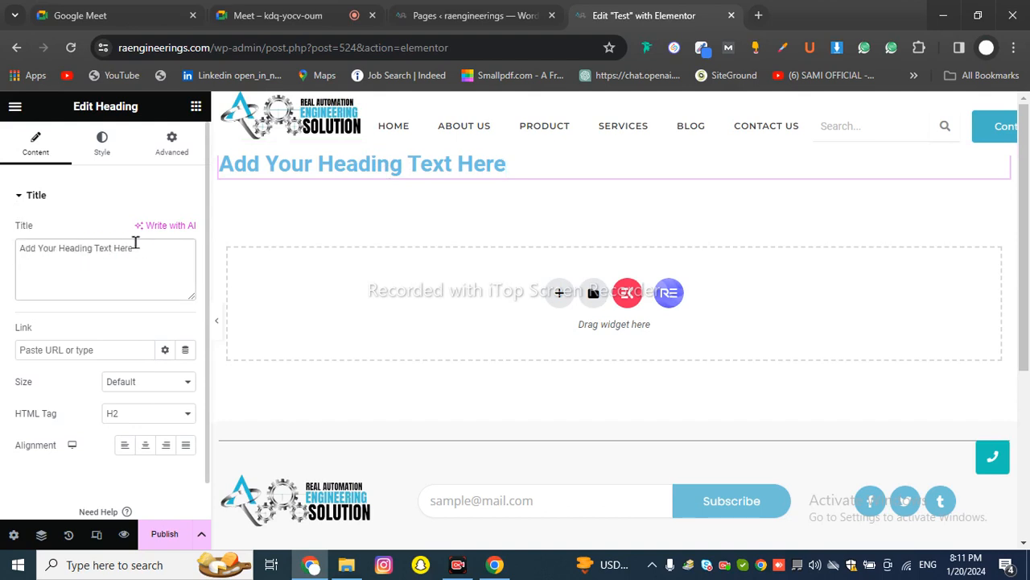
drag(136, 245, 3, 252)
click(38, 254)
Admit the waiting participant in the video meeting, then return to the Elementor page
click(286, 15)
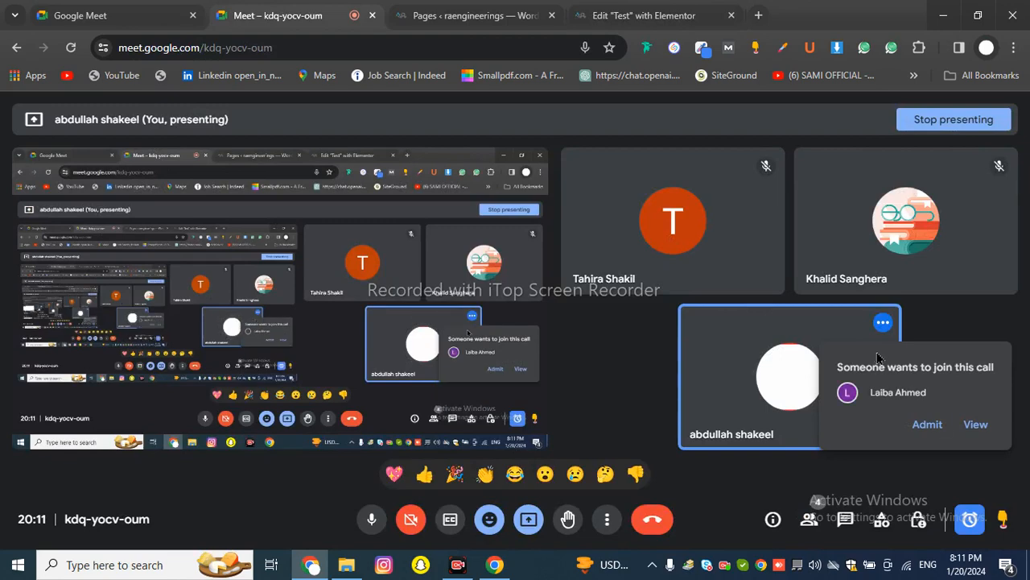
click(928, 424)
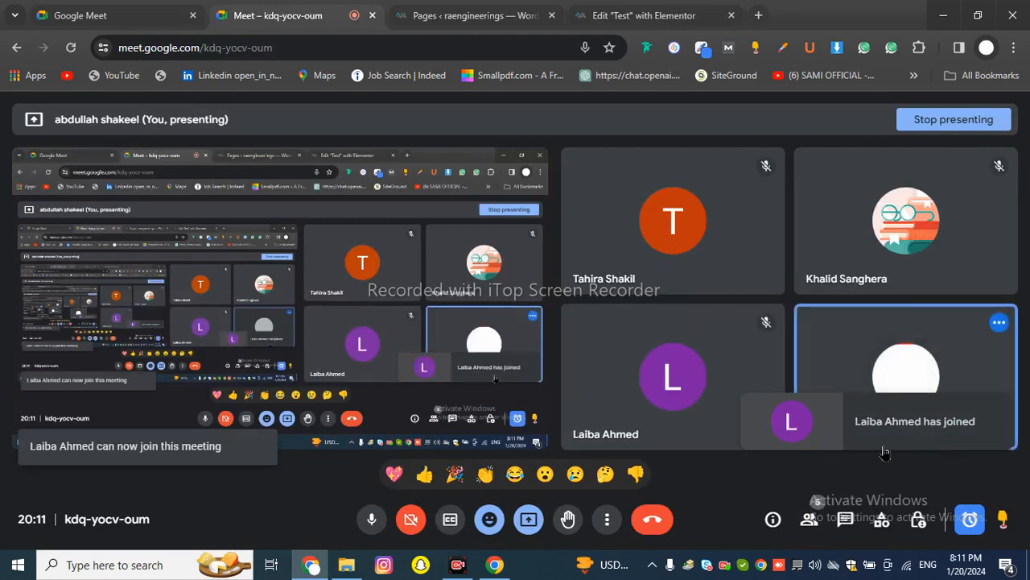
click(475, 16)
click(674, 10)
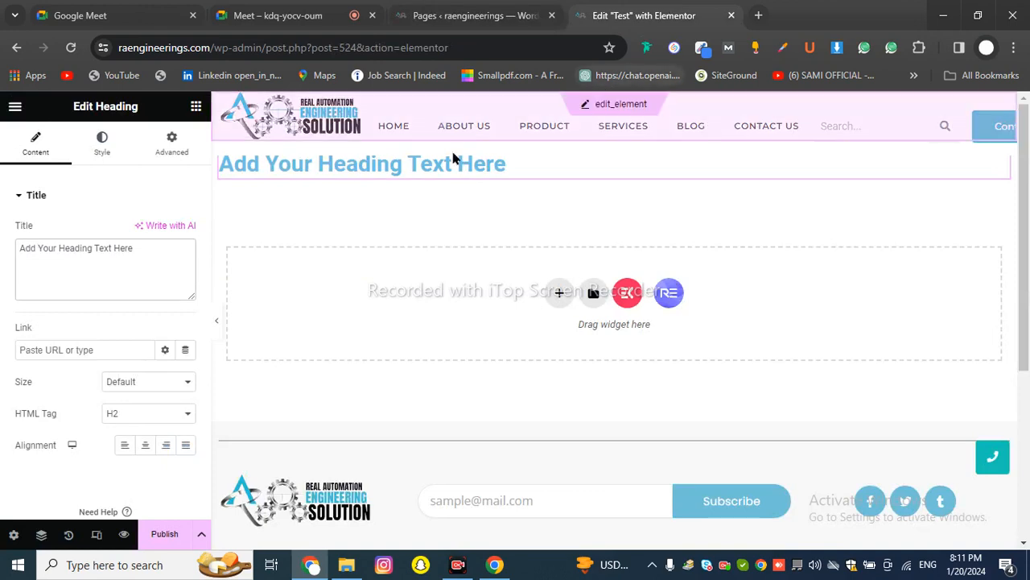
drag(145, 248, 7, 250)
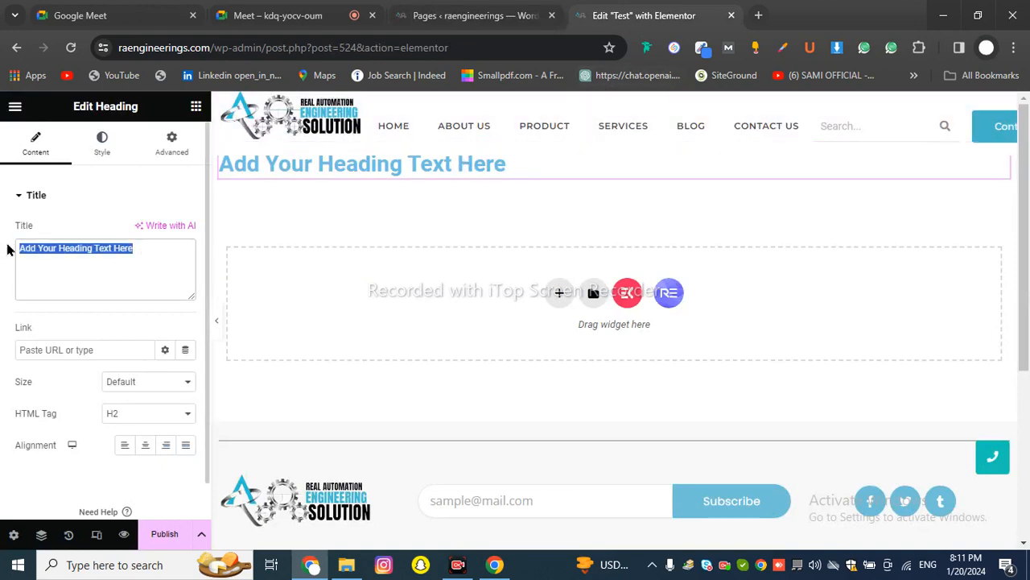
click(107, 246)
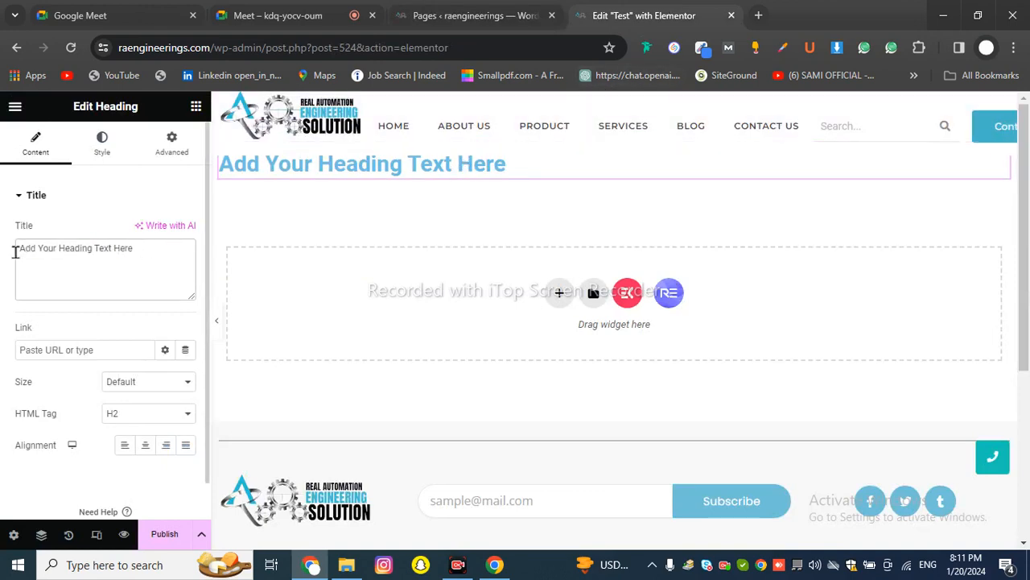
drag(16, 321, 46, 326)
click(77, 353)
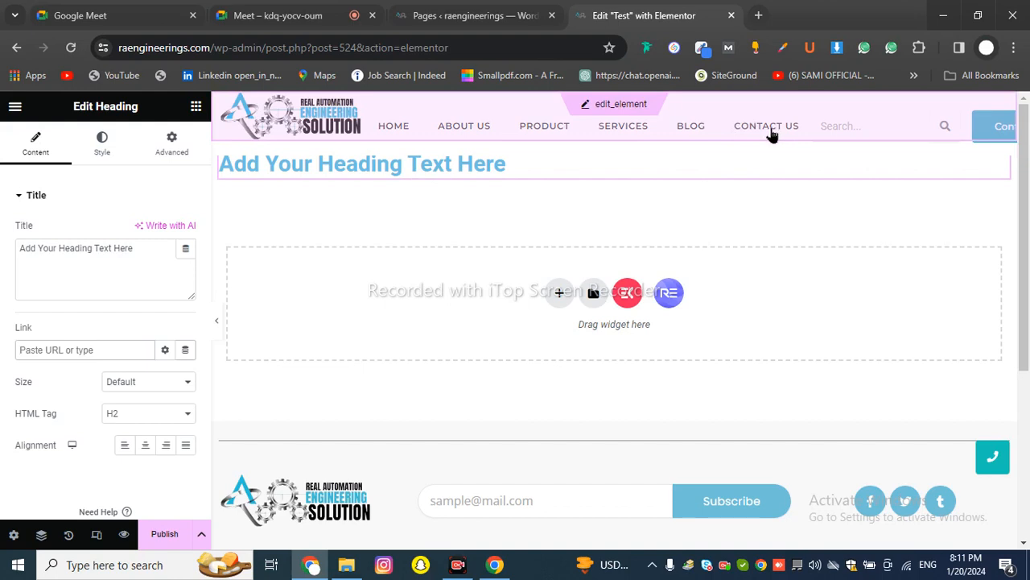
double_click(399, 47)
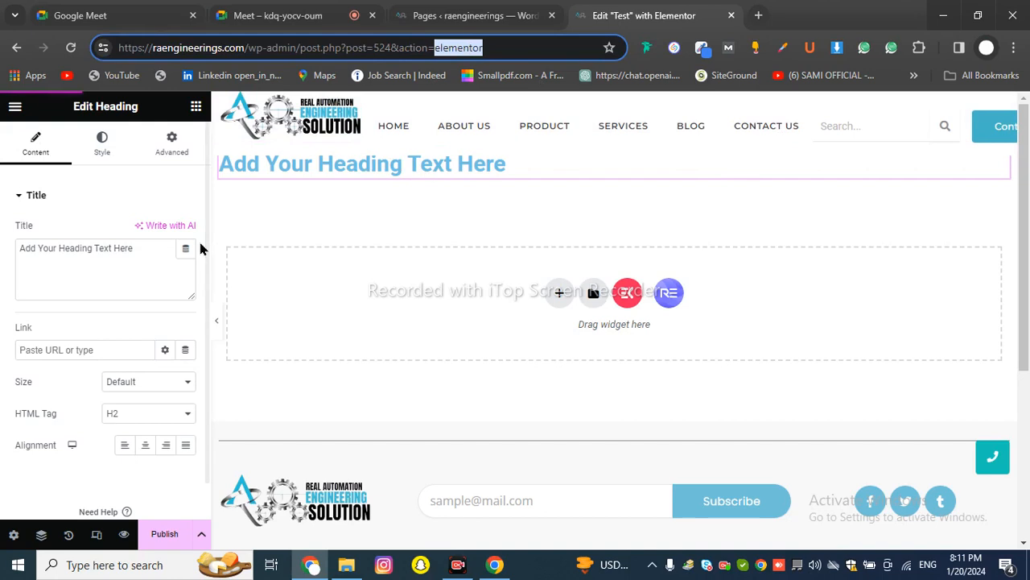
right_click(96, 349)
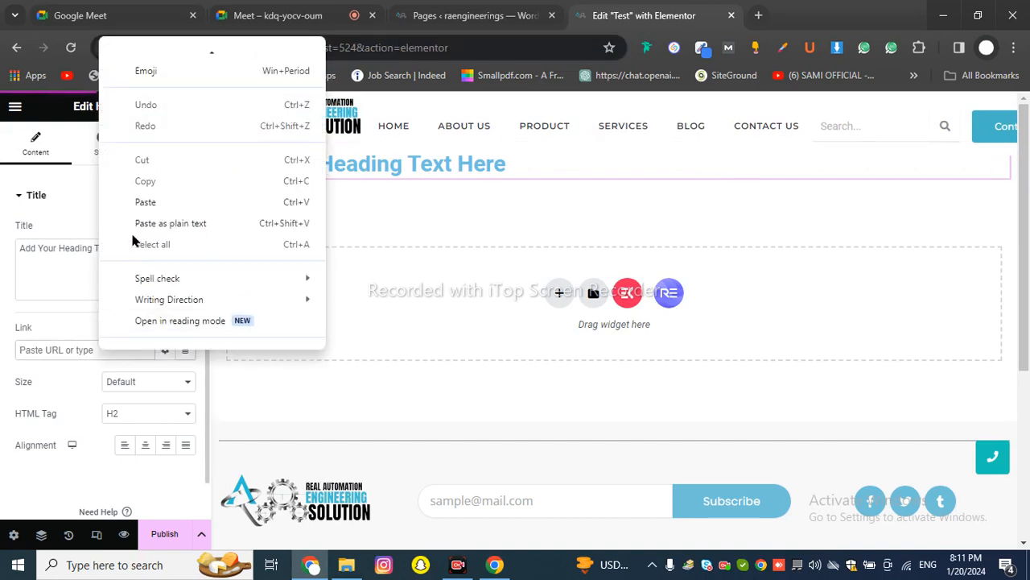
click(69, 344)
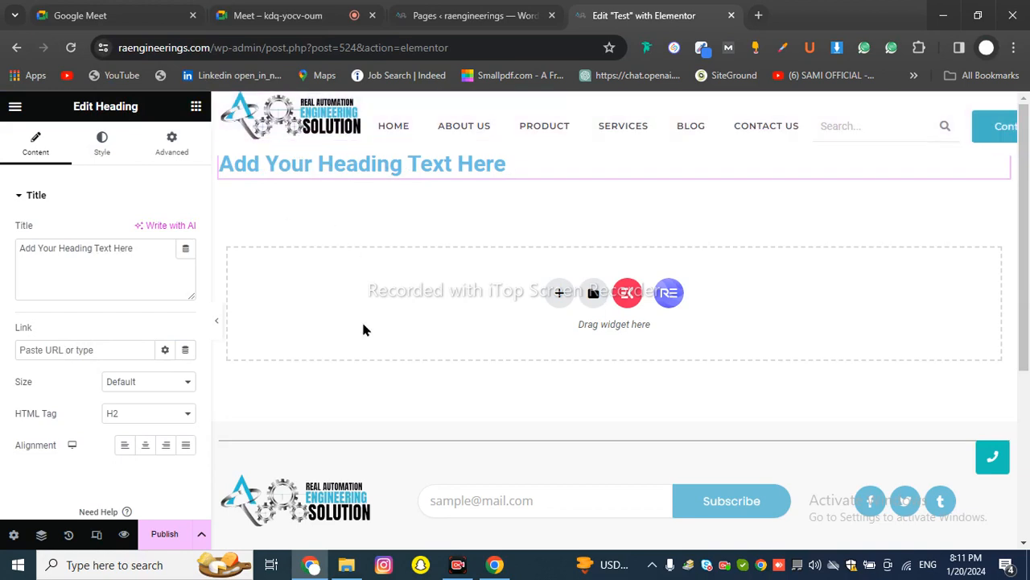
click(437, 170)
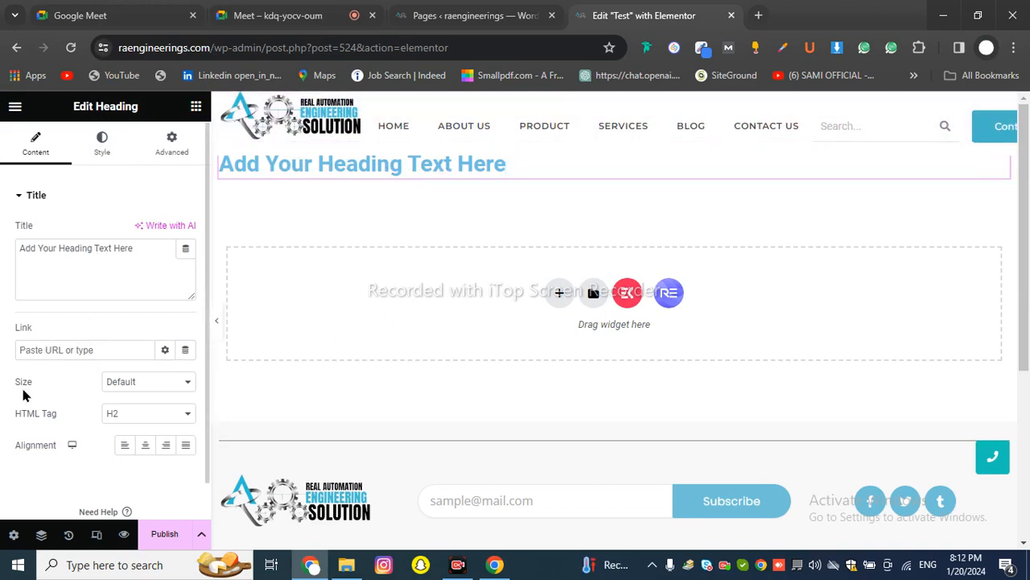
Preview the heading at sizes Small, Medium and Large
click(117, 385)
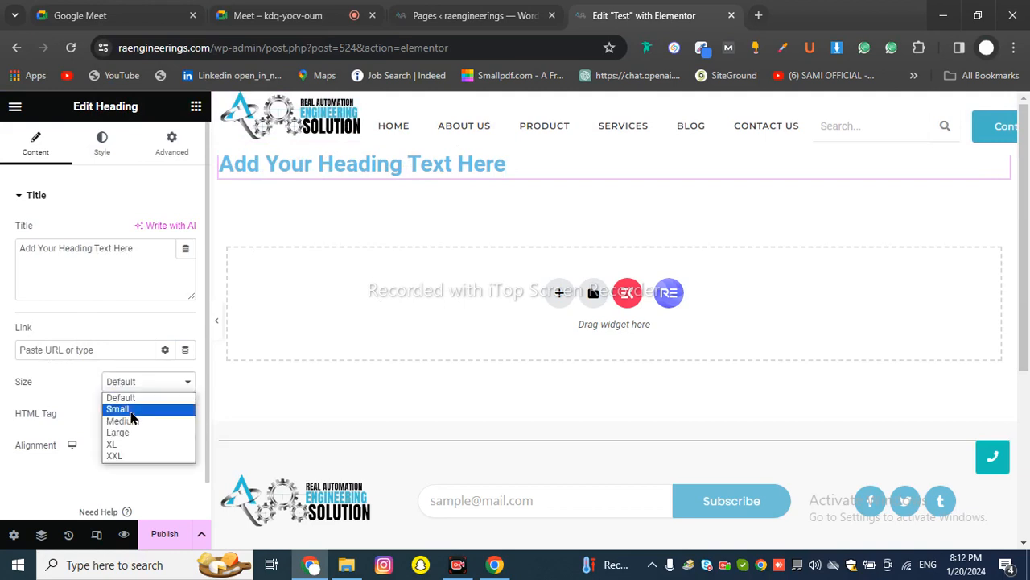
click(131, 411)
click(139, 385)
click(127, 421)
click(133, 384)
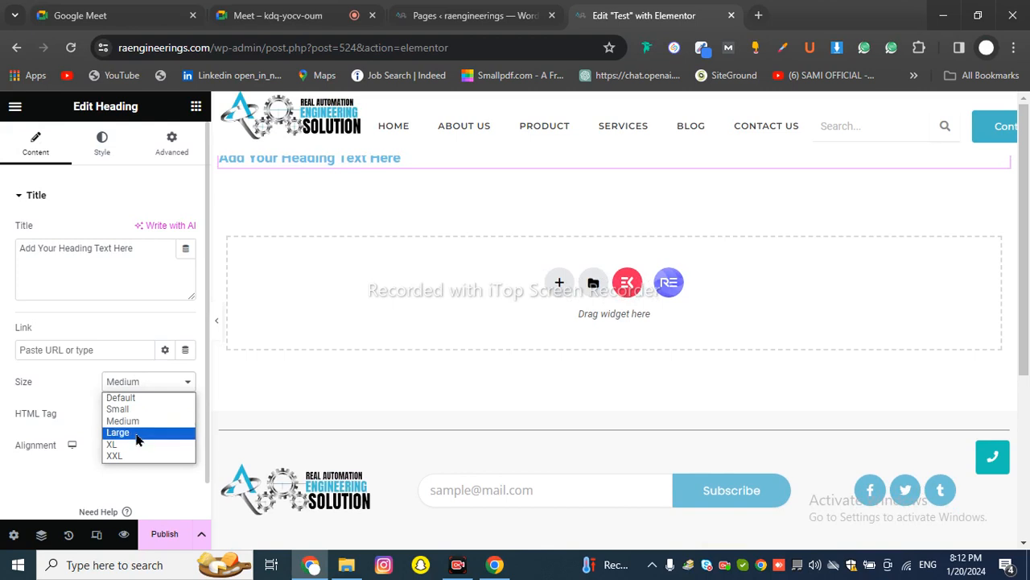
click(135, 435)
Retry Medium and Large, then set the heading size back to Default and check the HTML tag list
click(141, 385)
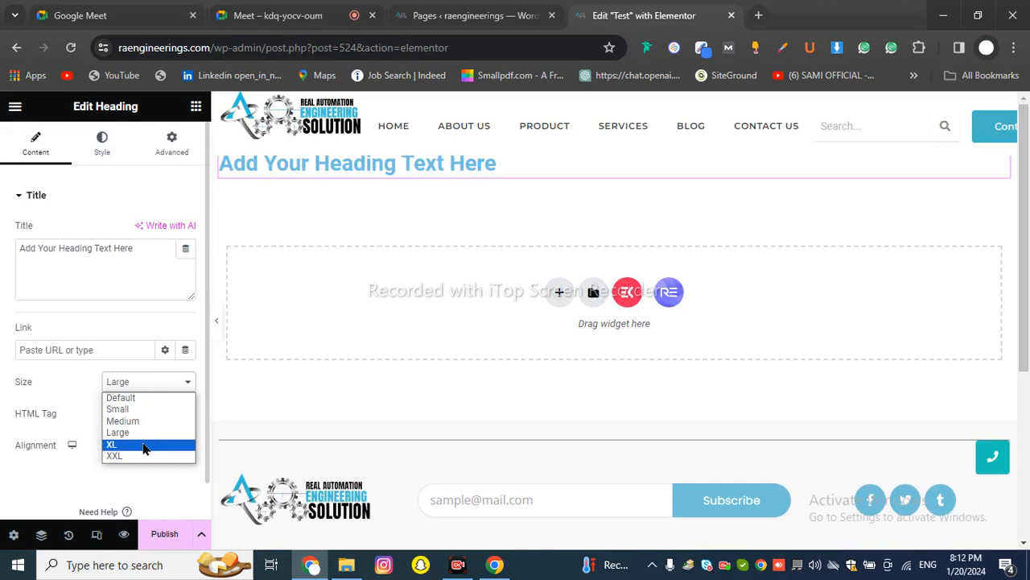
click(139, 420)
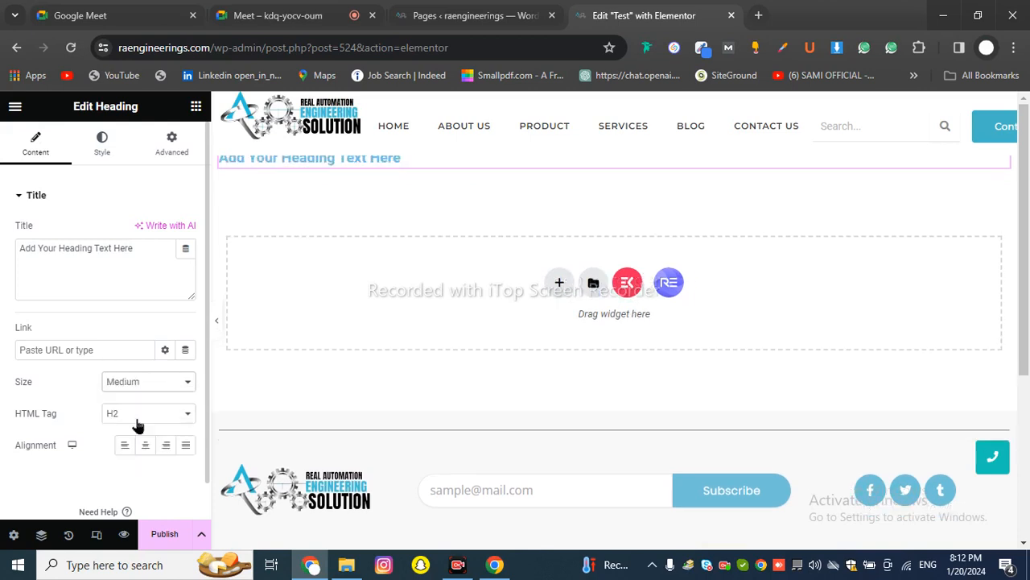
click(139, 385)
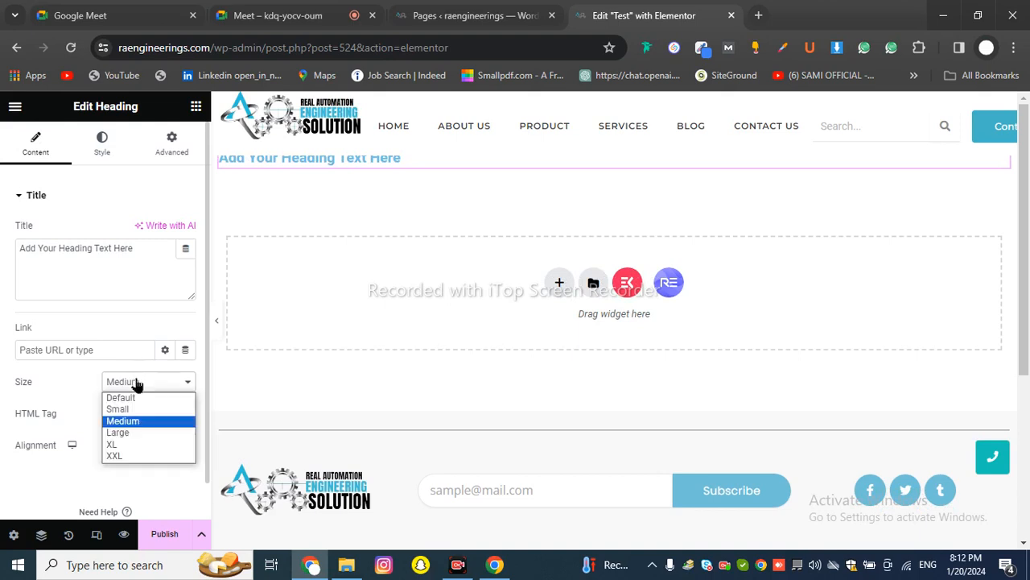
click(137, 433)
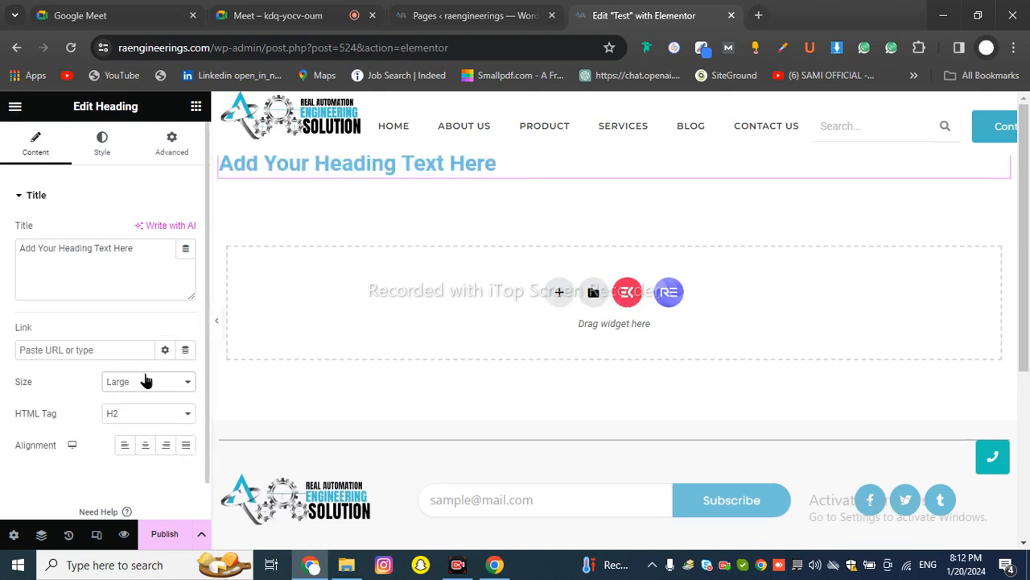
click(144, 380)
click(148, 397)
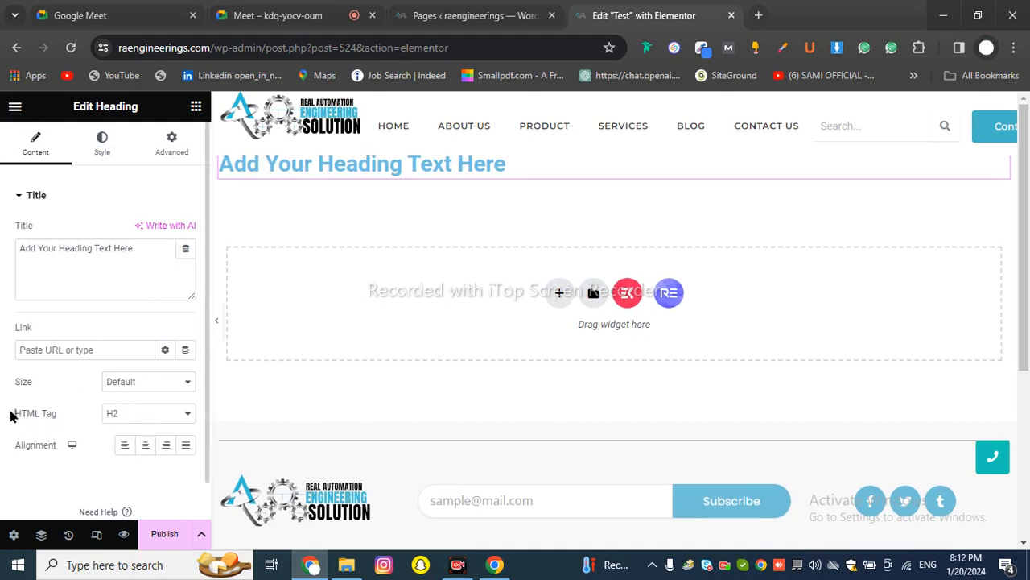
drag(12, 414, 69, 414)
click(155, 414)
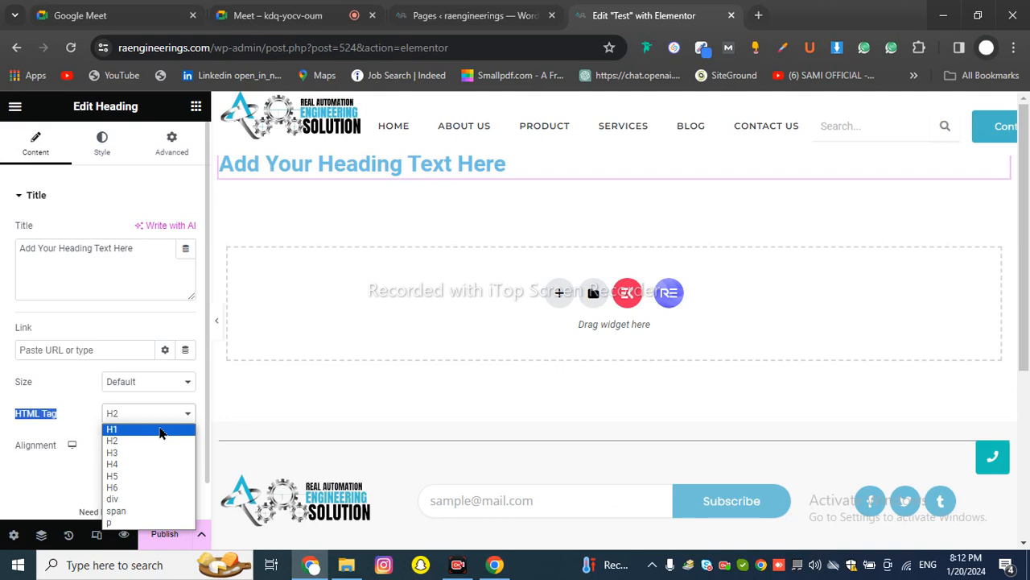
click(160, 431)
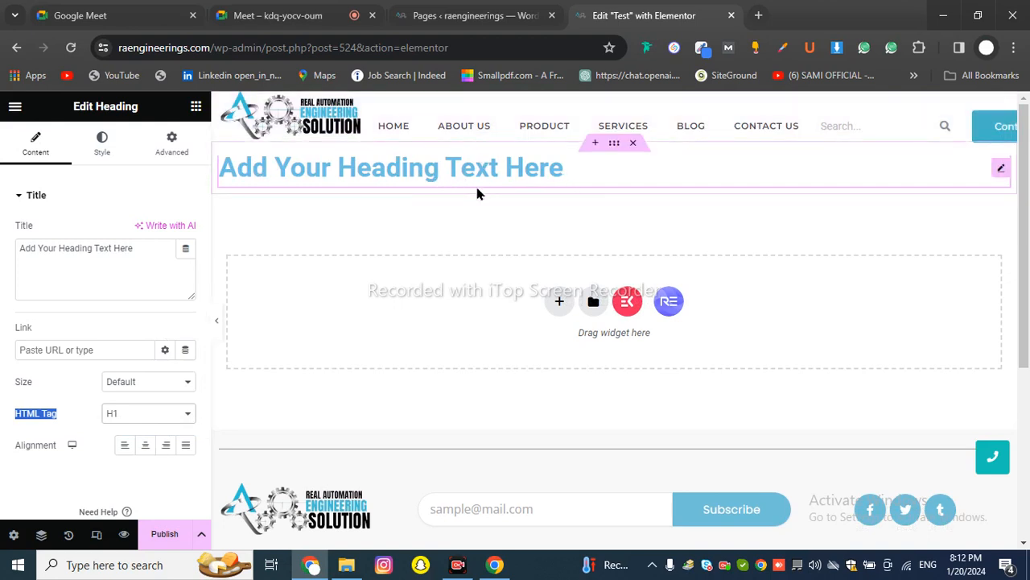
click(163, 415)
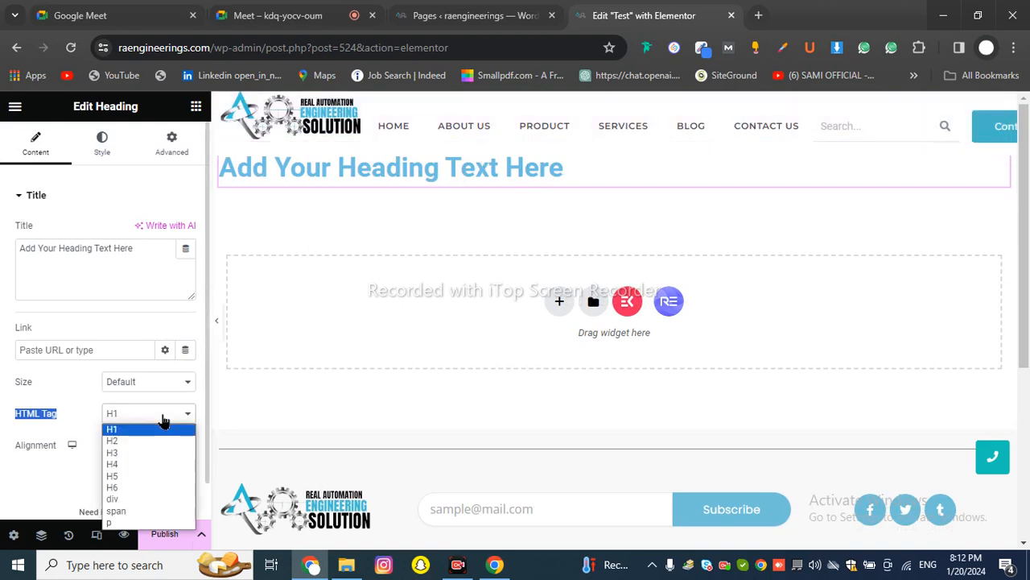
click(135, 489)
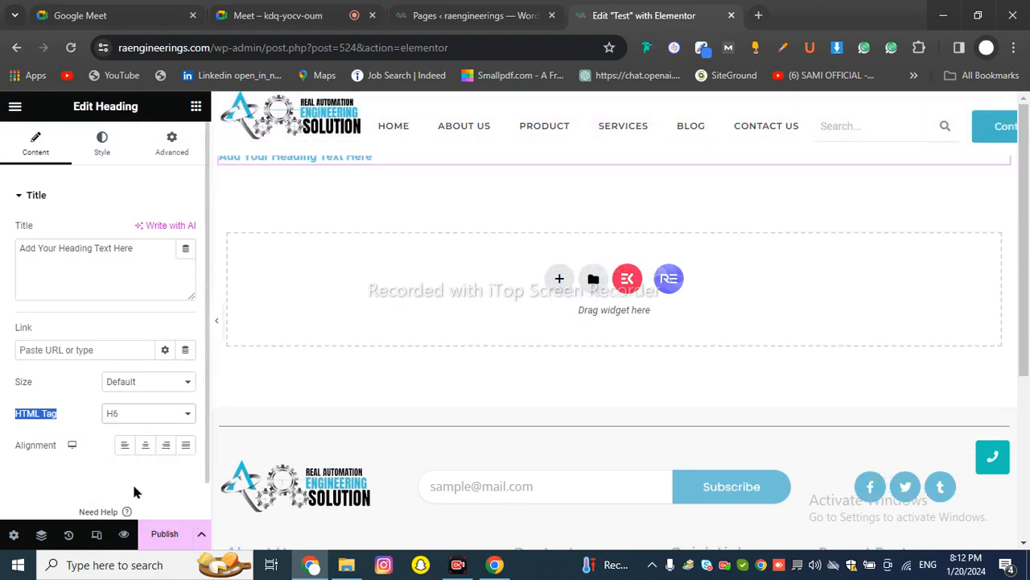
click(152, 416)
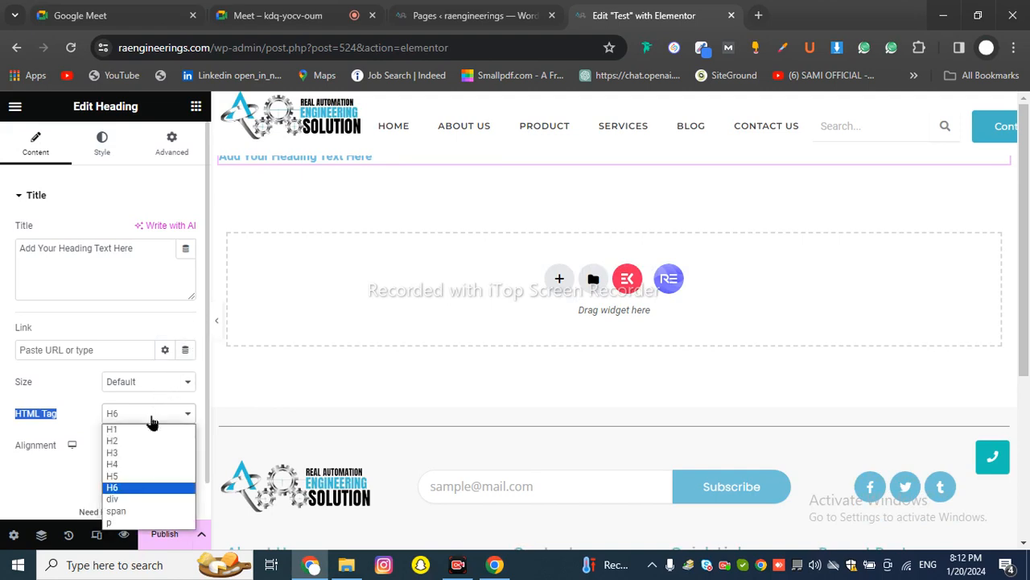
click(118, 455)
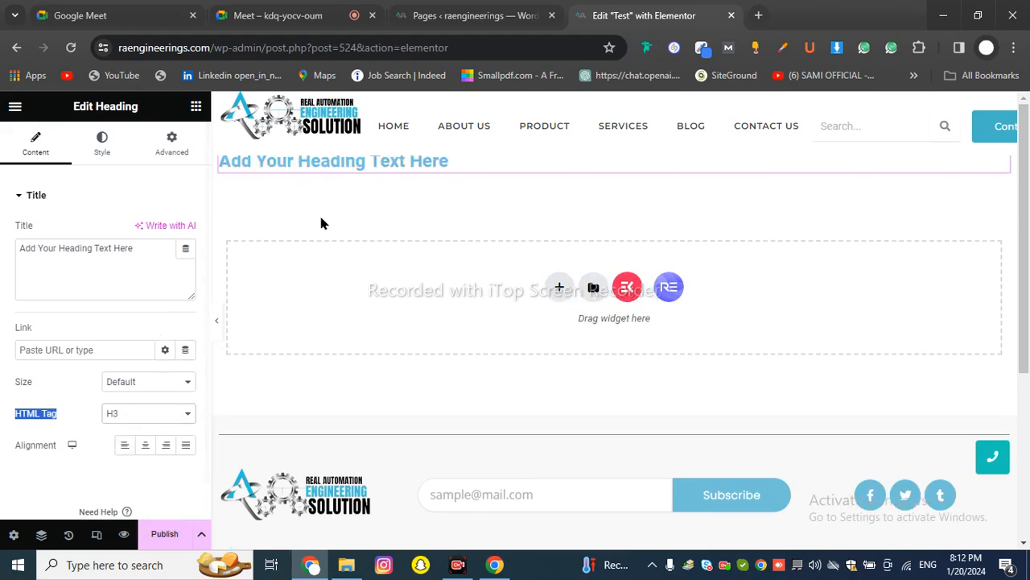
click(142, 415)
click(139, 447)
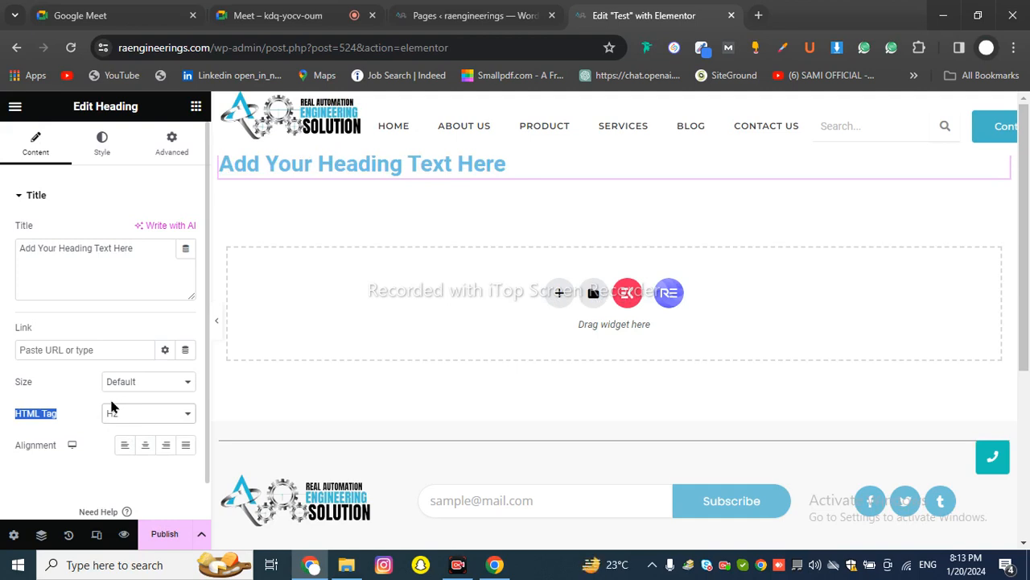
click(84, 414)
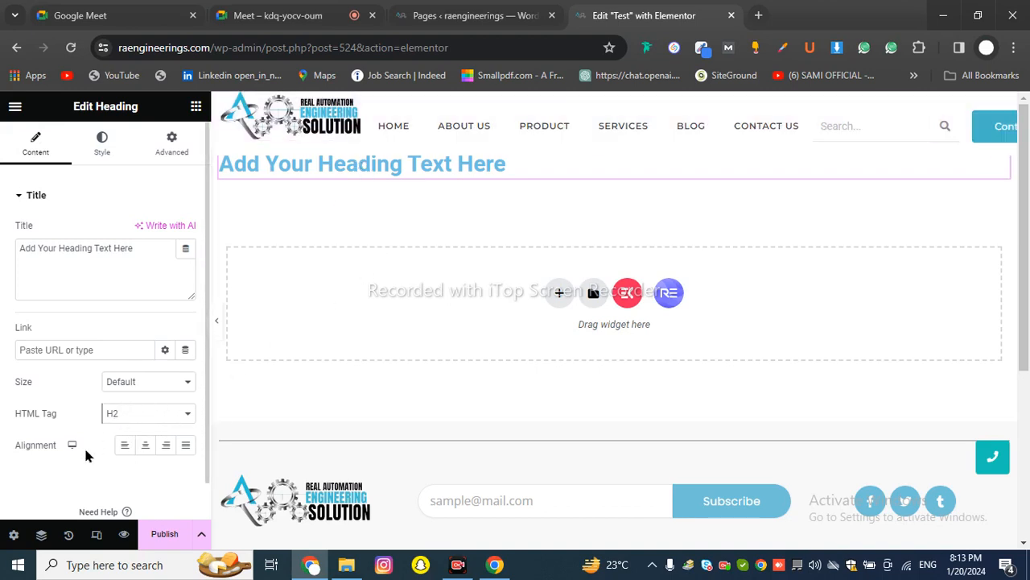
Try left and right alignment for the heading, then settle on center alignment
drag(15, 452, 67, 450)
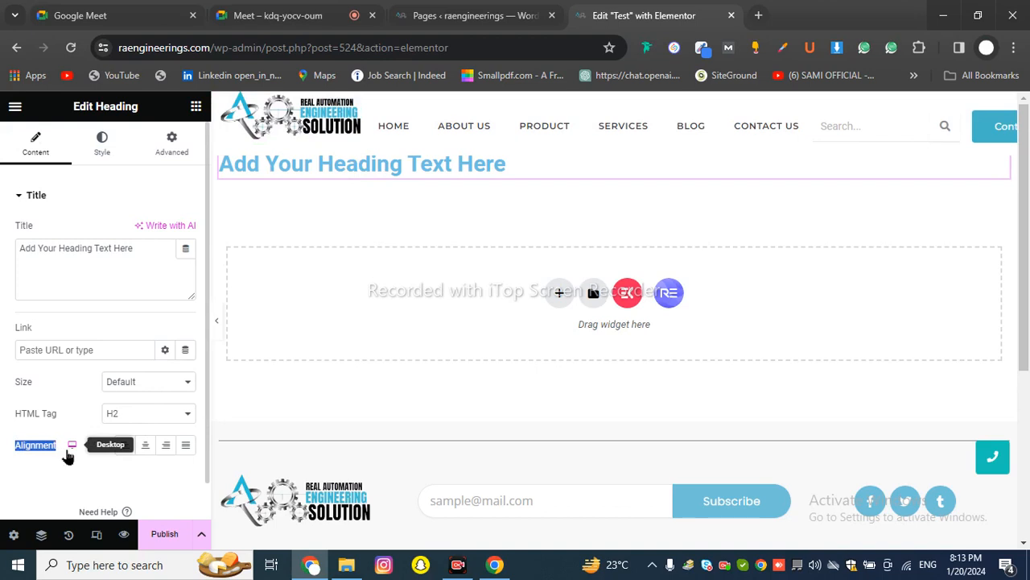
click(59, 466)
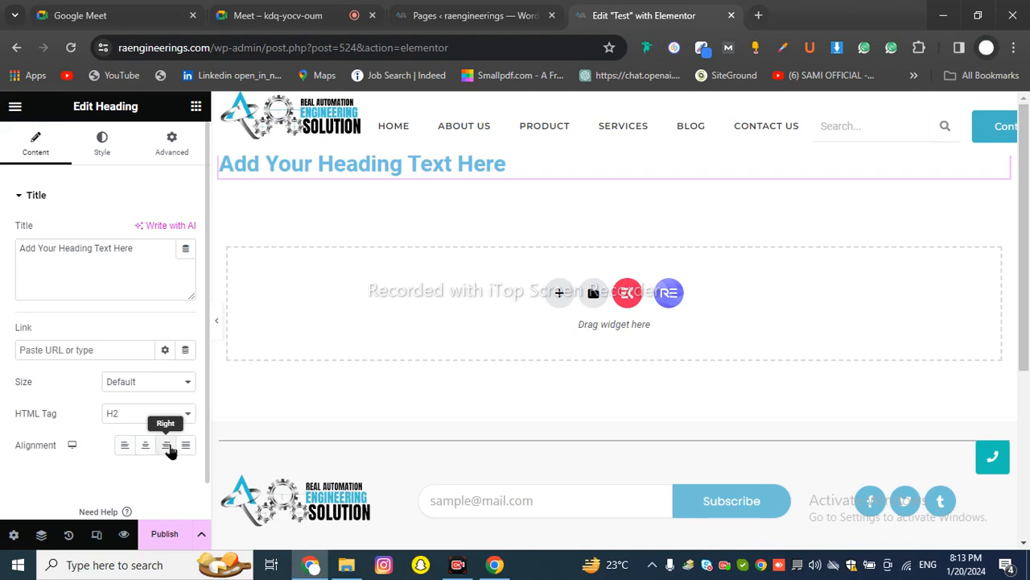
click(124, 446)
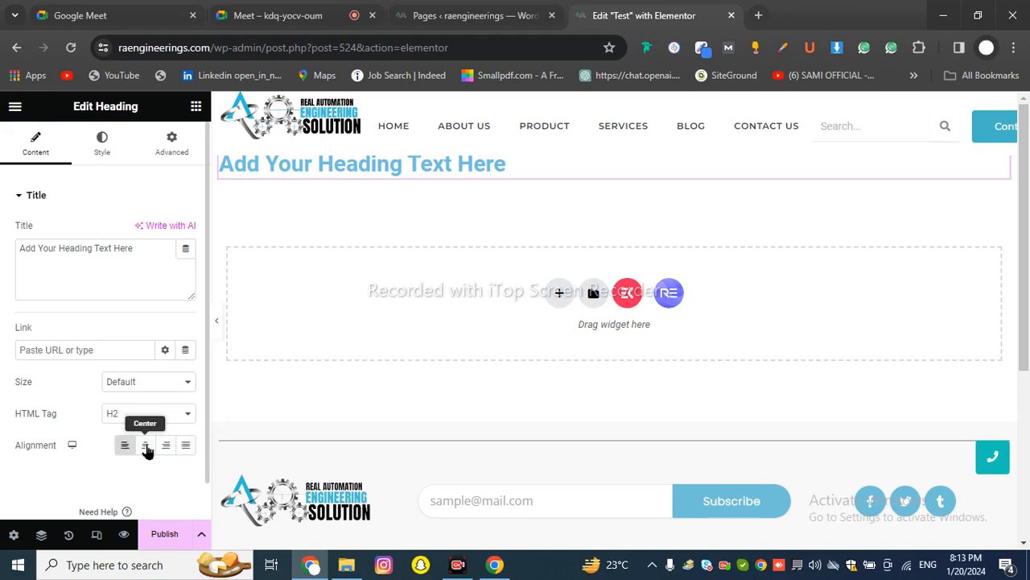
click(145, 447)
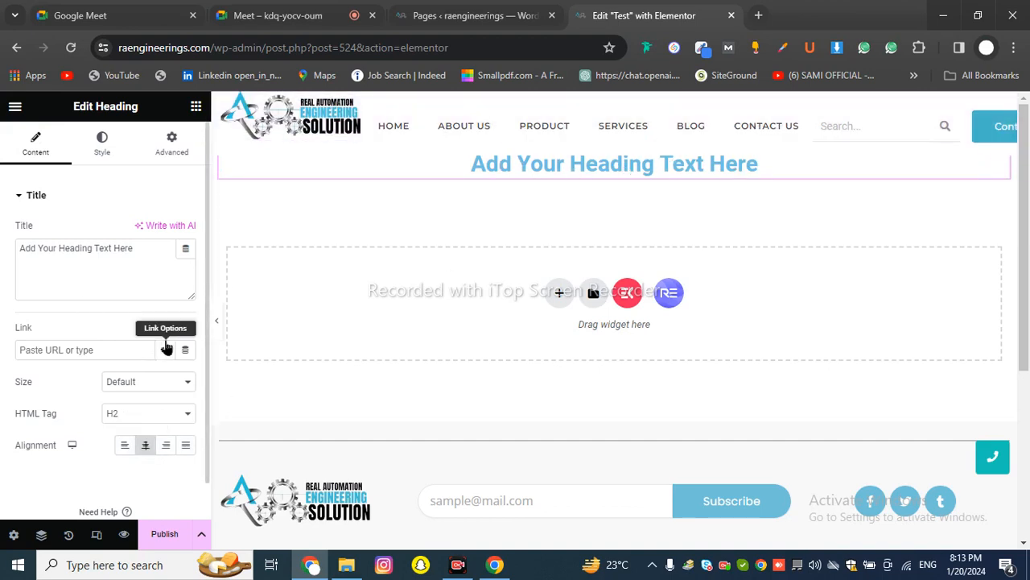
click(166, 447)
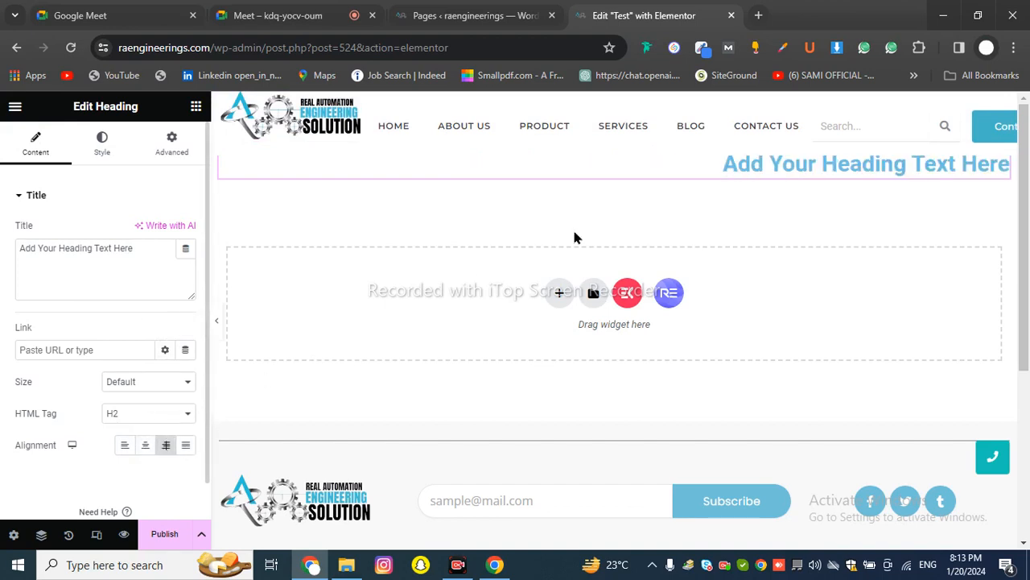
click(148, 448)
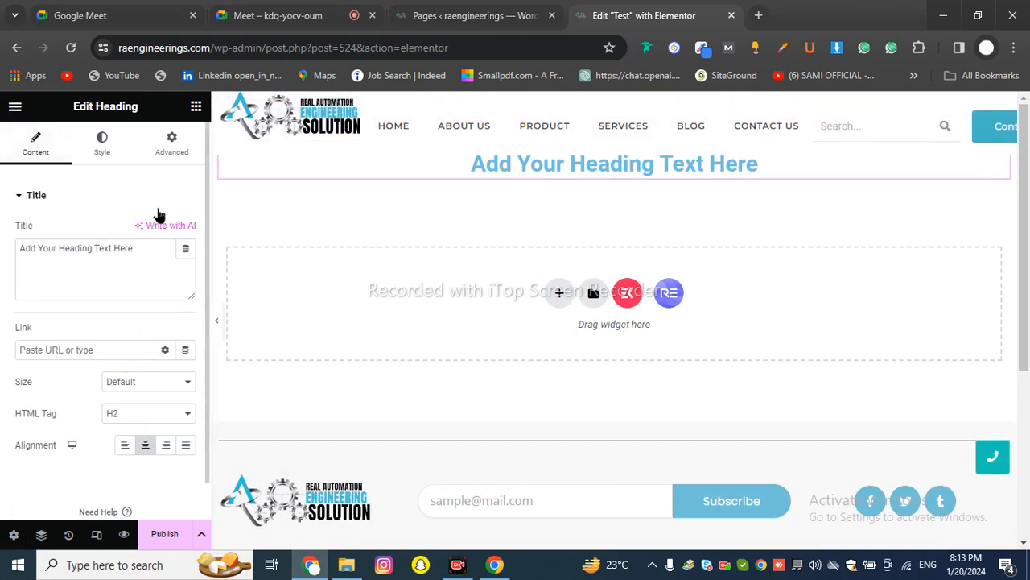
Glance at the Style settings, then keep the heading tag at H2
click(98, 153)
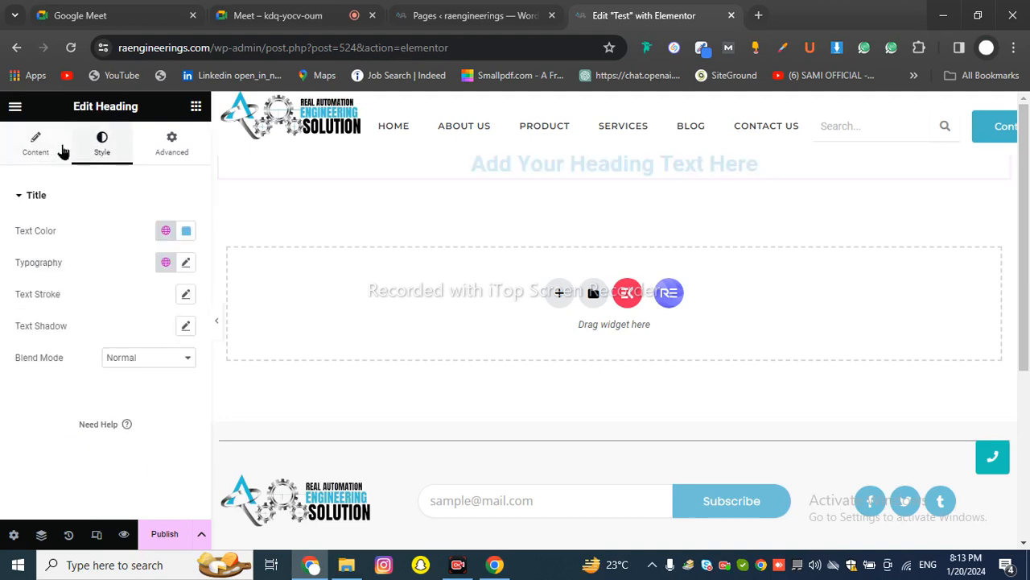
click(38, 157)
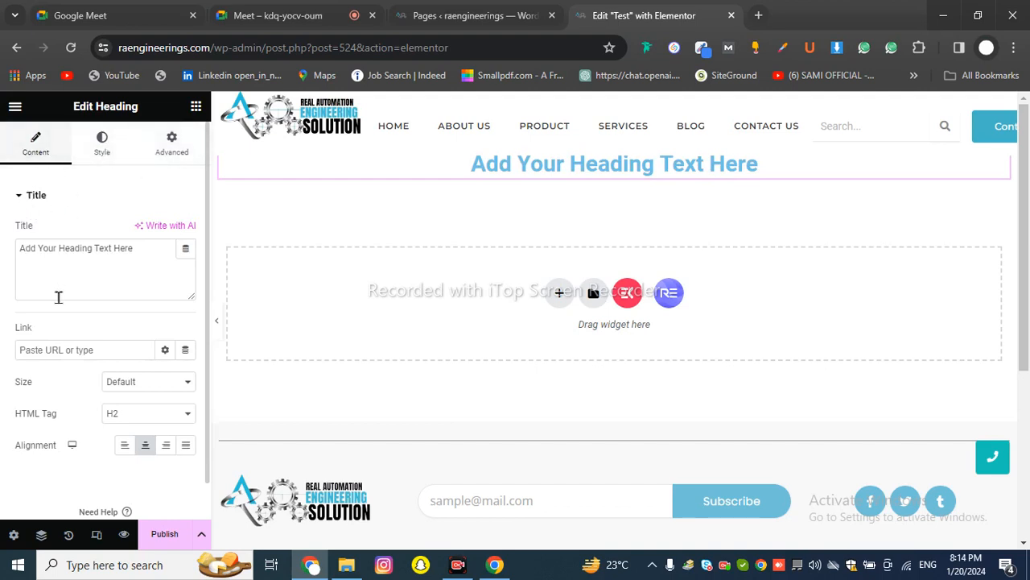
click(103, 272)
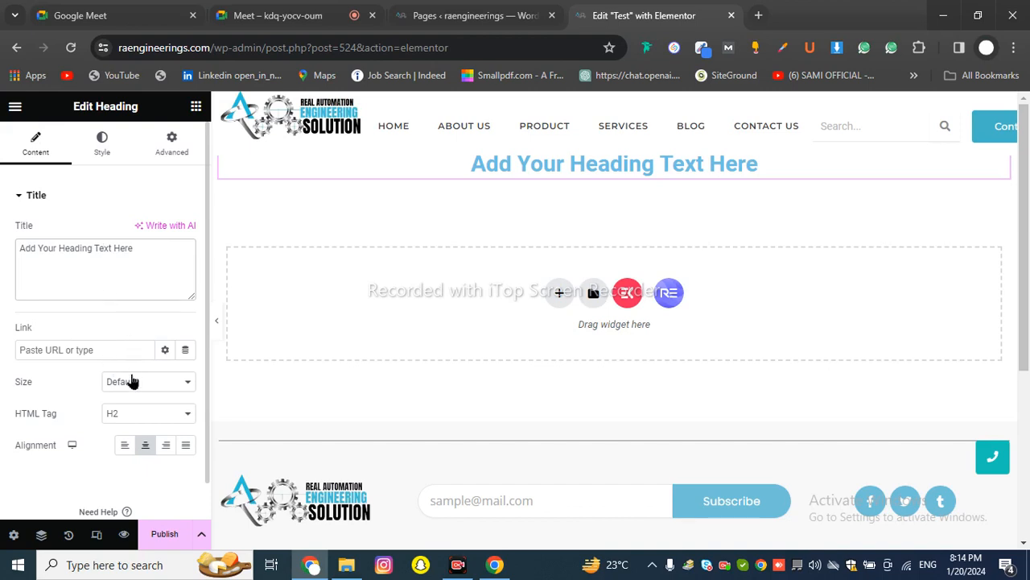
click(149, 419)
click(150, 421)
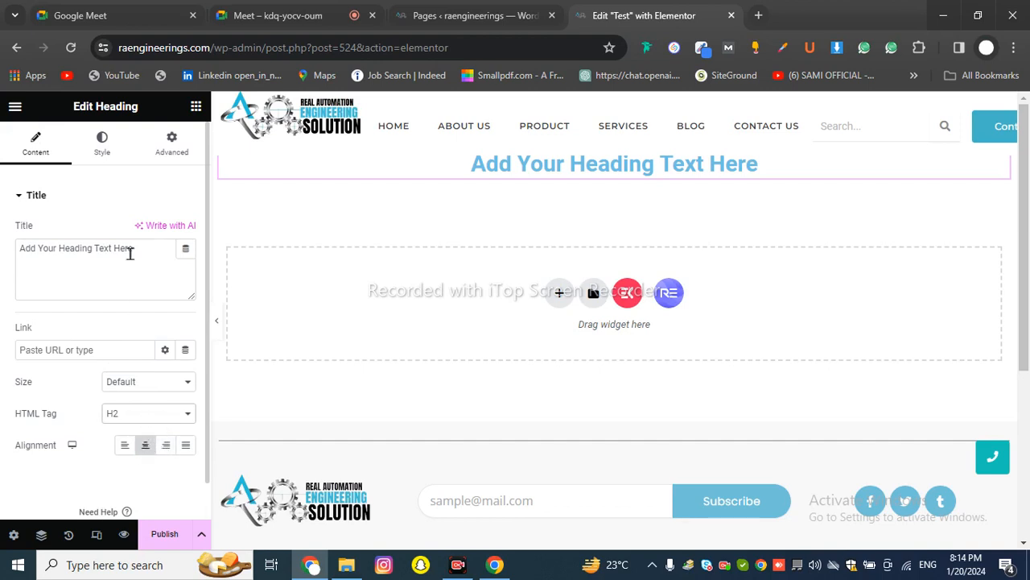
Change the heading's text colour from light blue to black (#000000)
click(102, 148)
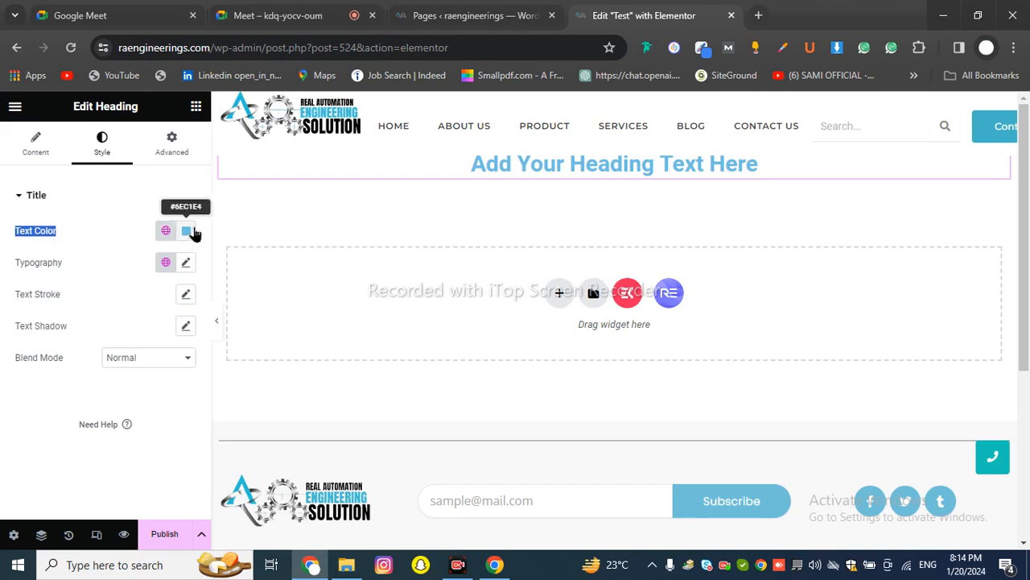
click(132, 205)
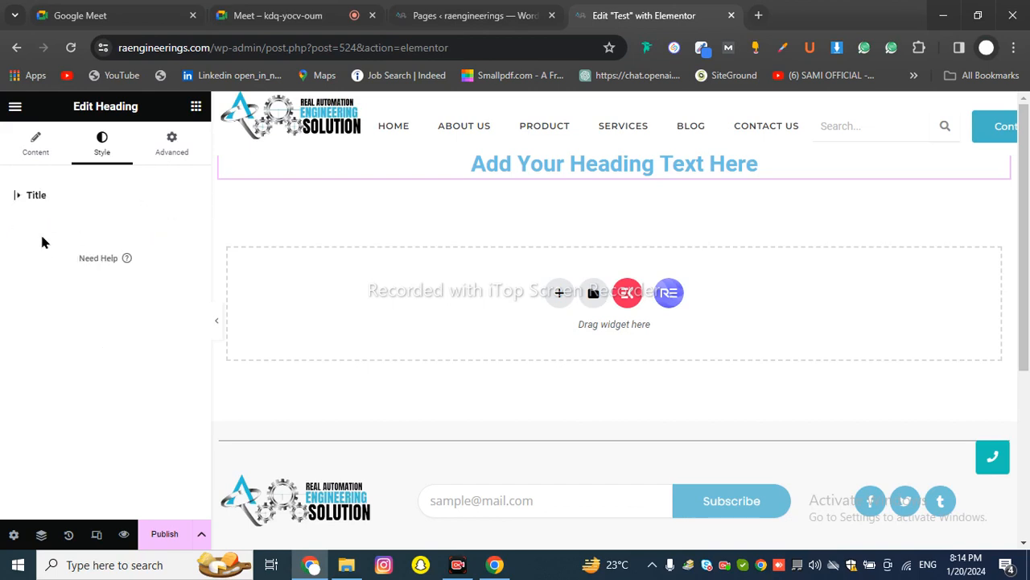
click(33, 196)
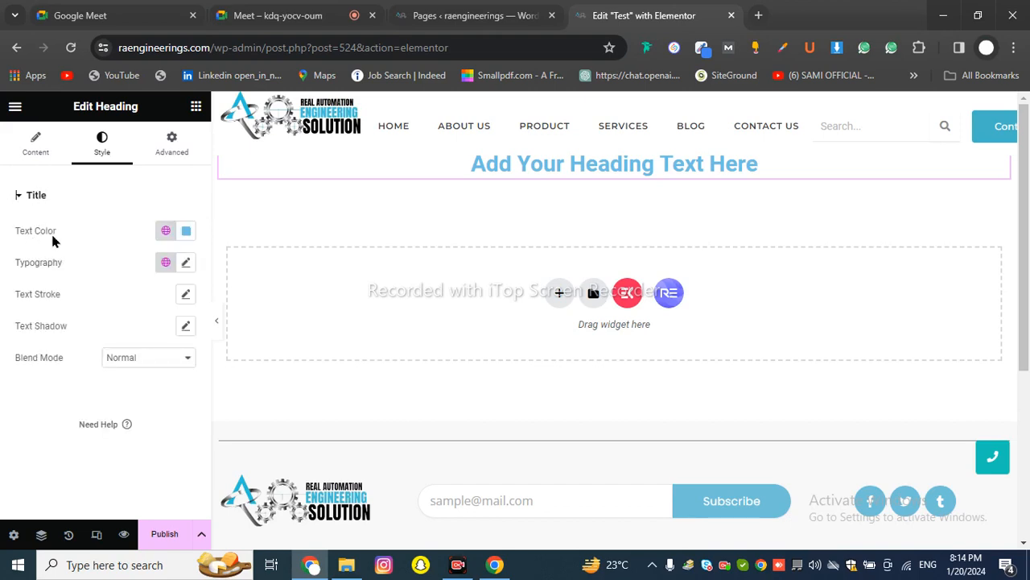
click(187, 233)
drag(208, 321, 54, 424)
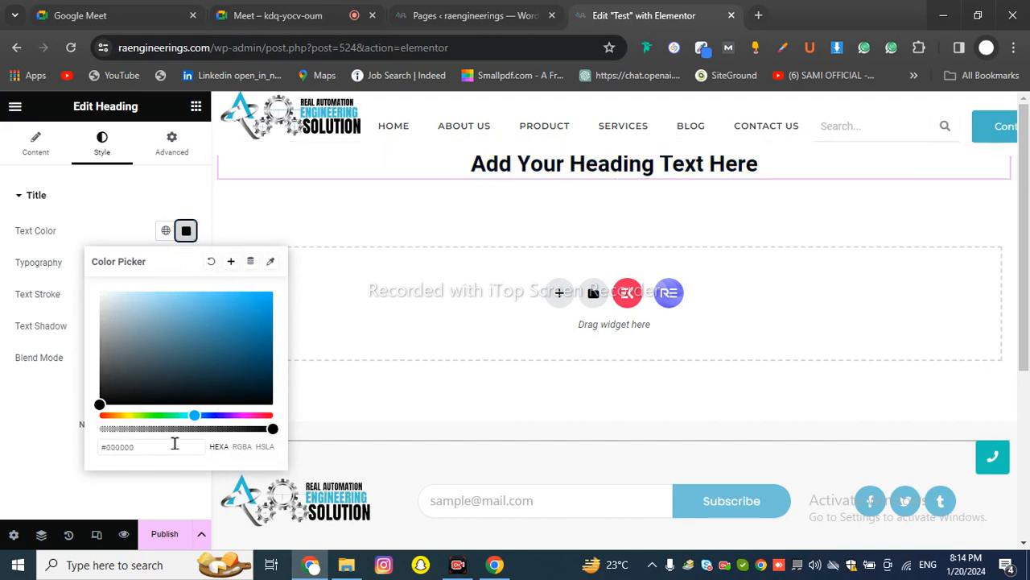
drag(141, 447, 66, 445)
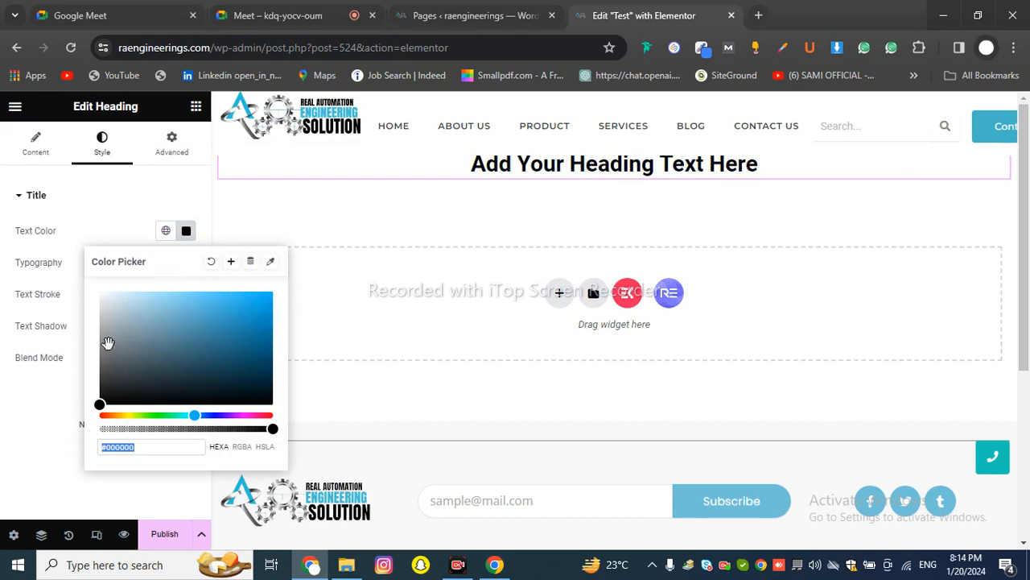
drag(166, 333, 123, 453)
click(26, 433)
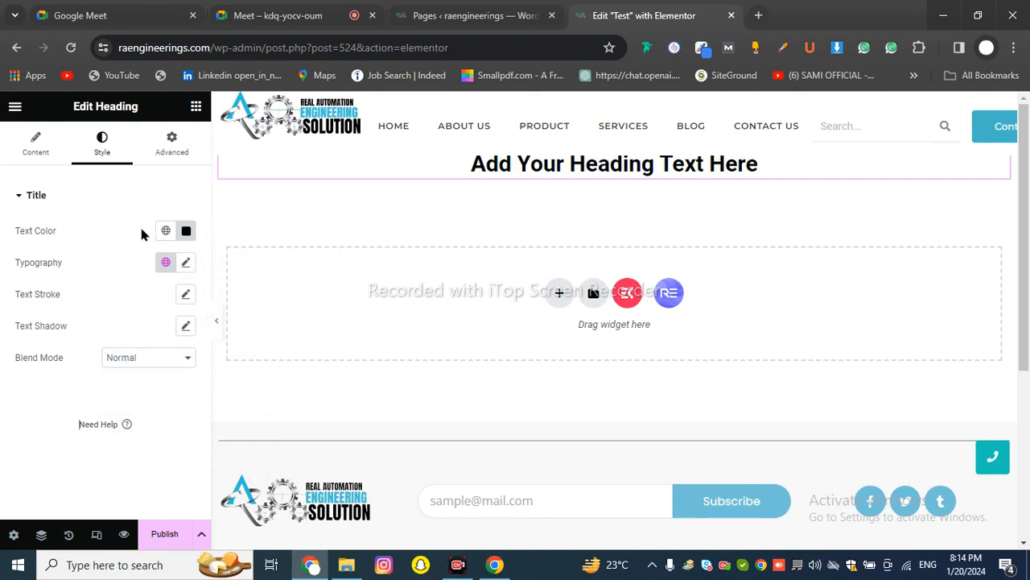
drag(16, 264, 72, 273)
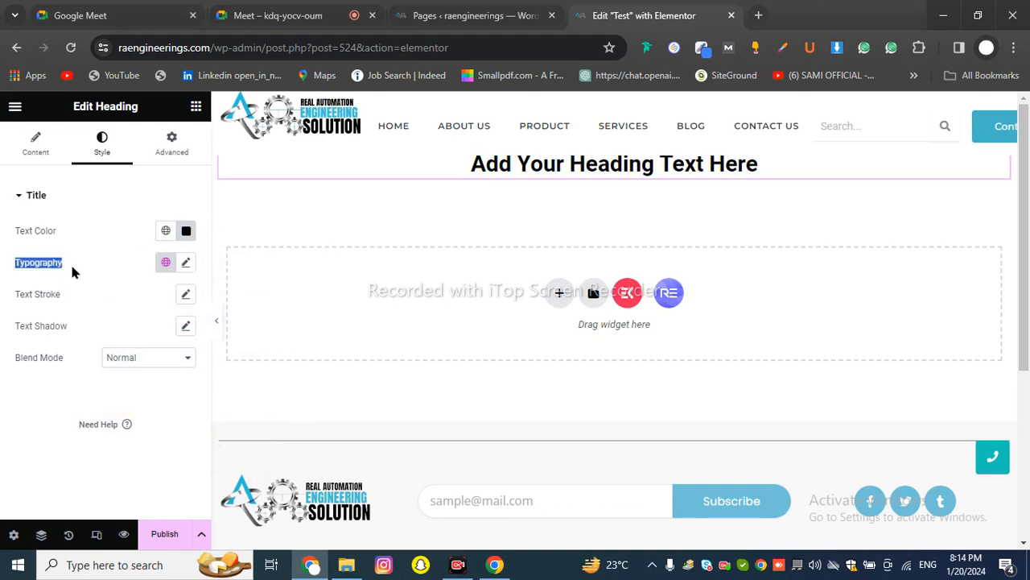
Search the font families for Poppins and apply it to the heading
click(186, 265)
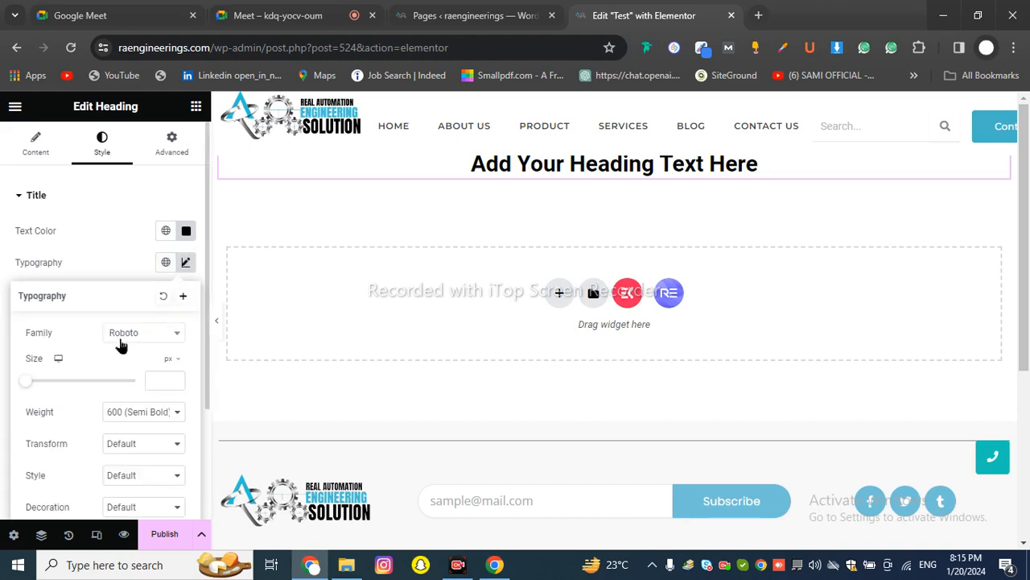
drag(30, 335, 54, 338)
click(52, 331)
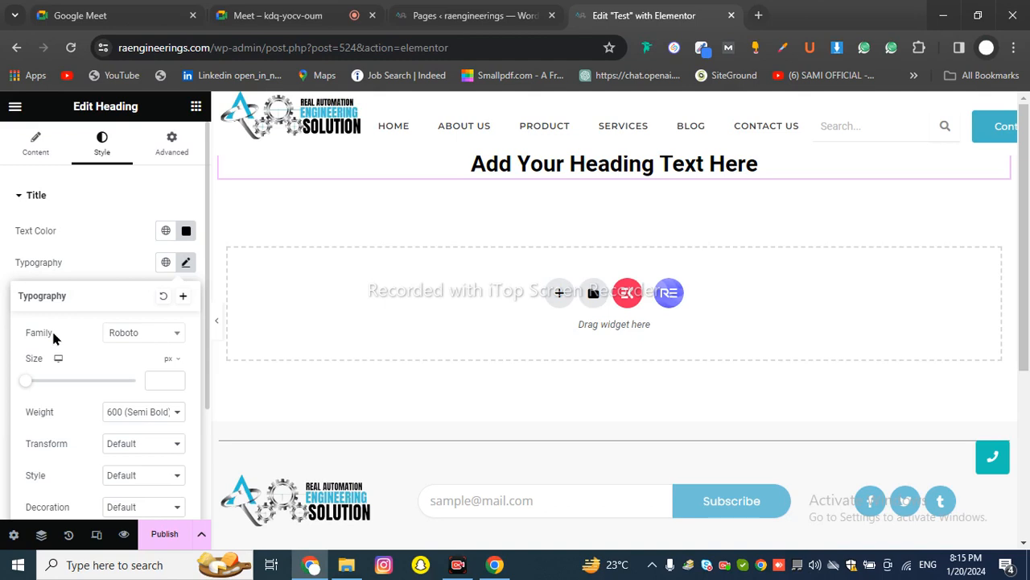
click(134, 342)
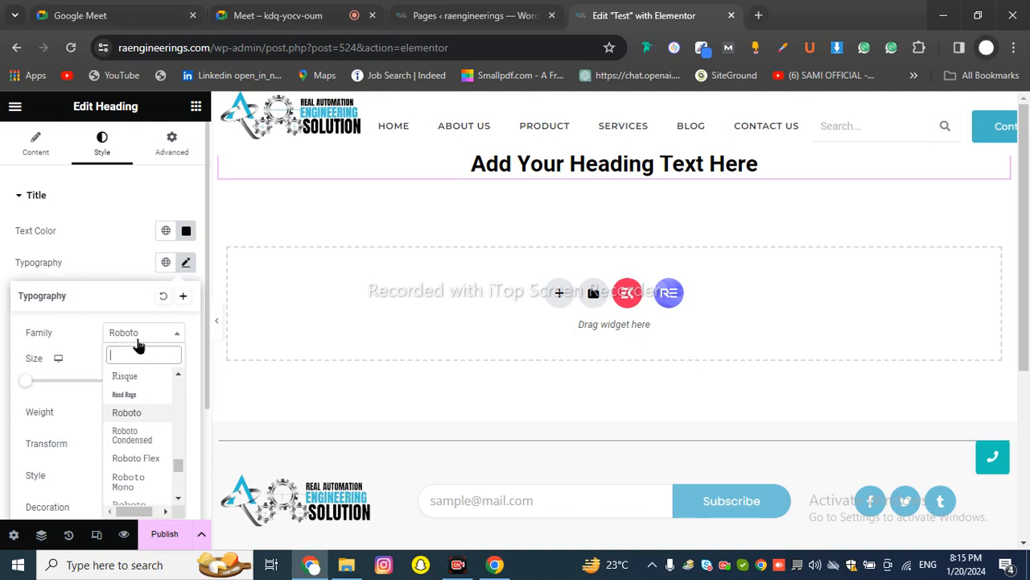
scroll(144, 378, down, 2)
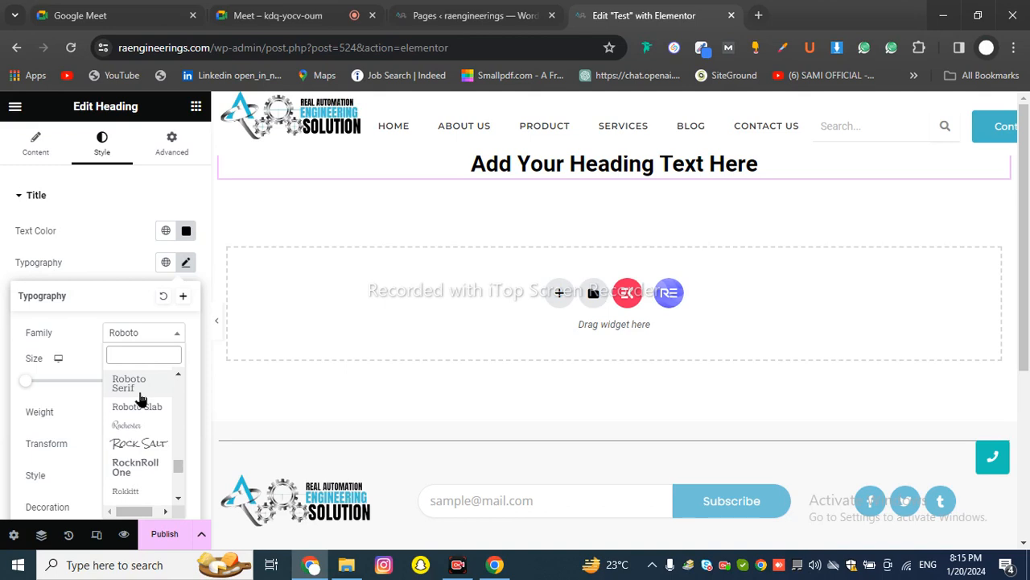
scroll(146, 432, down, 2)
scroll(146, 435, down, 6)
scroll(141, 443, up, 20)
scroll(141, 441, up, 10)
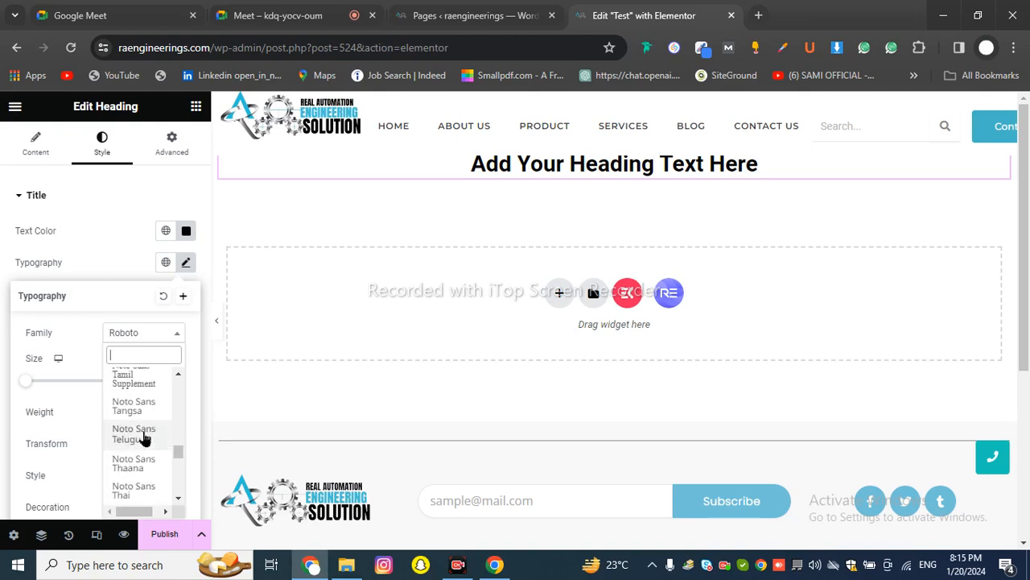
text(po)
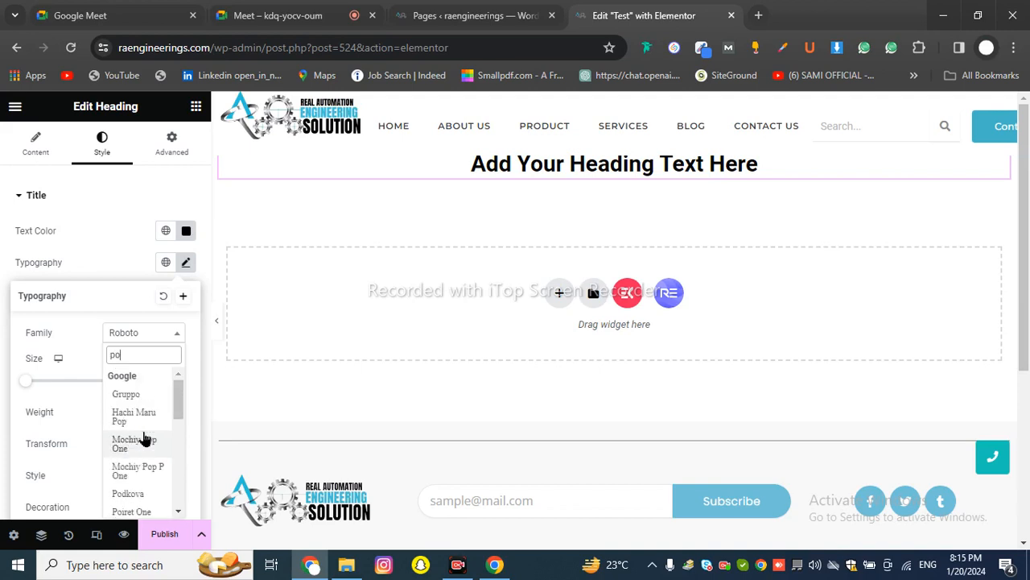
text(po)
key(BackSpace)
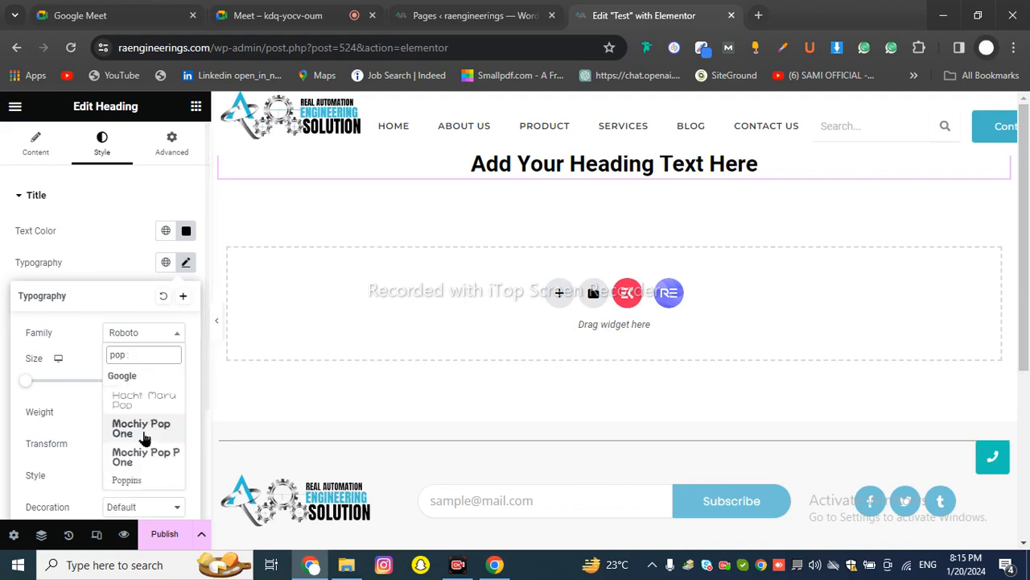
text(p)
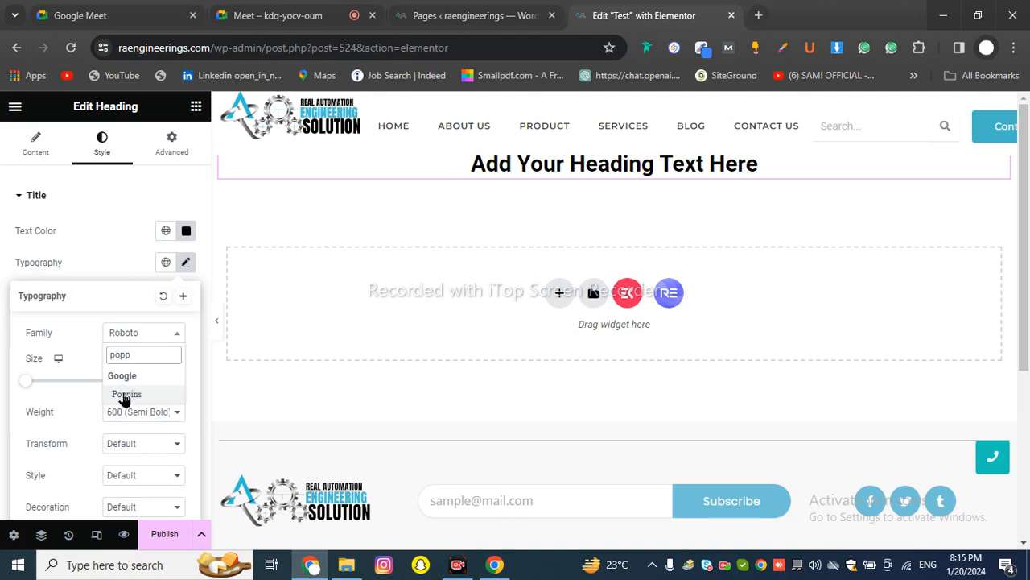
click(126, 394)
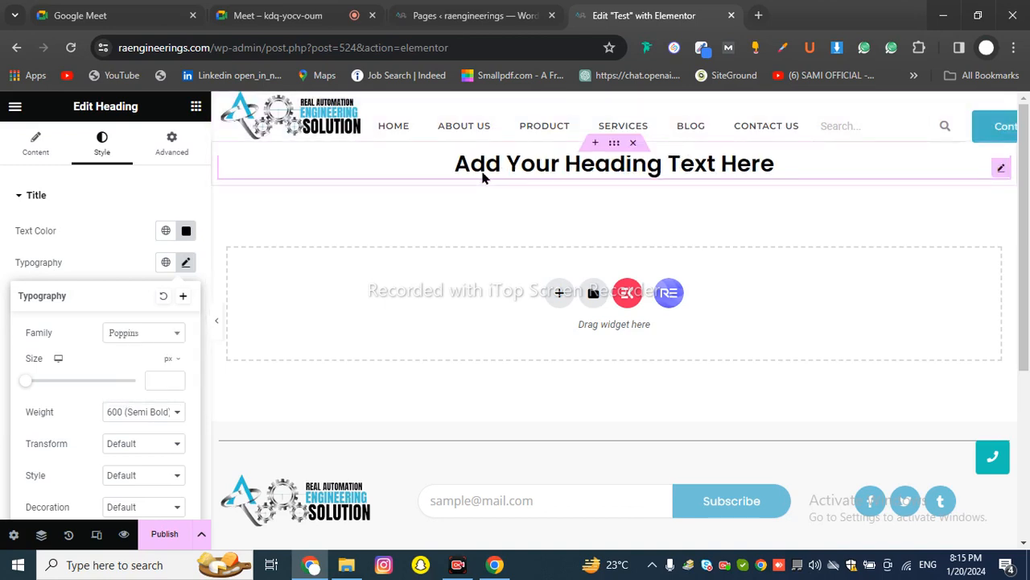
Switch the heading's font family to the Qwigley script font
click(152, 332)
scroll(133, 442, down, 8)
click(131, 443)
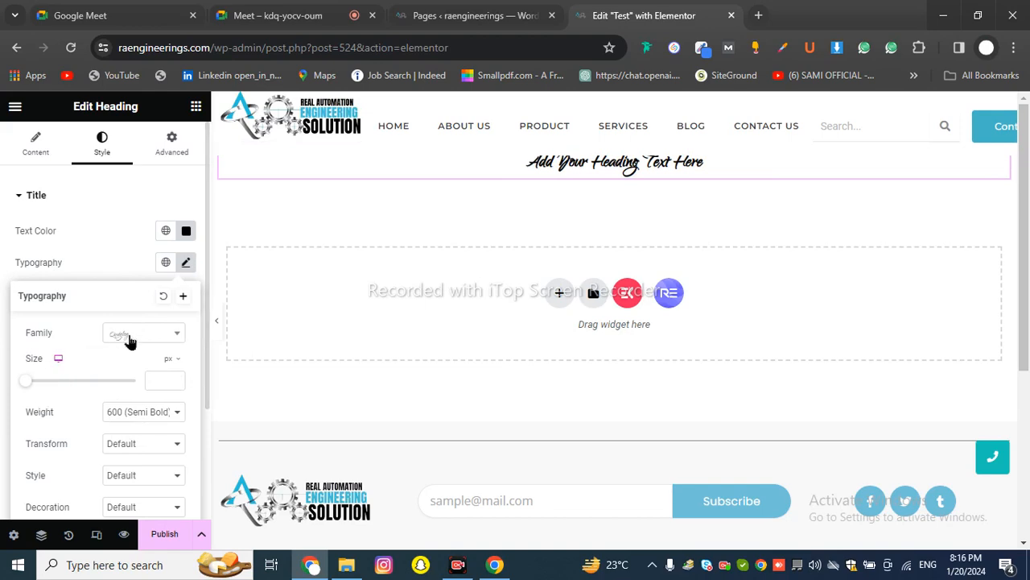
Enlarge the heading, then shrink its font size to 39 px so it fits one line
drag(29, 387, 147, 397)
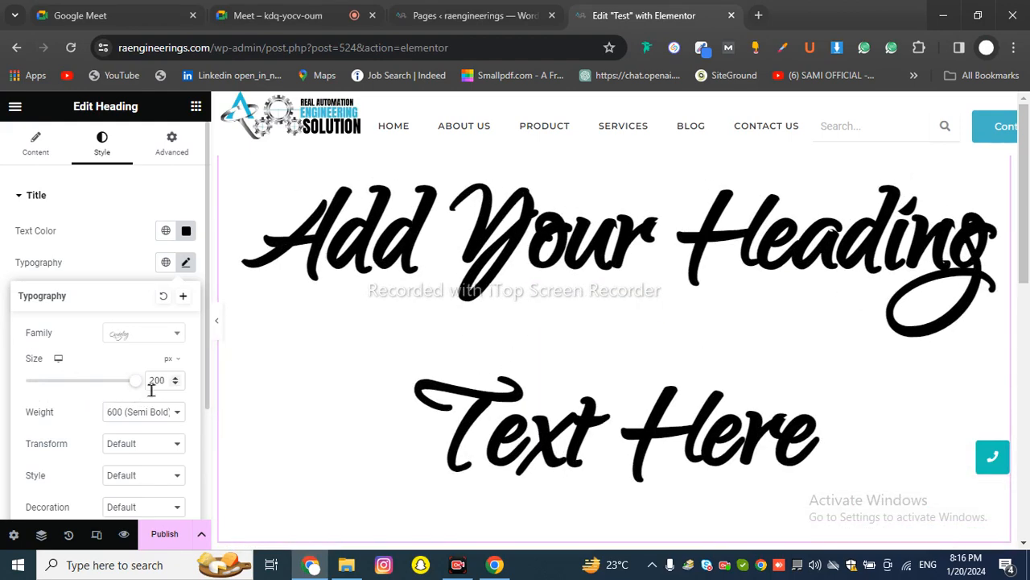
drag(153, 390, 51, 385)
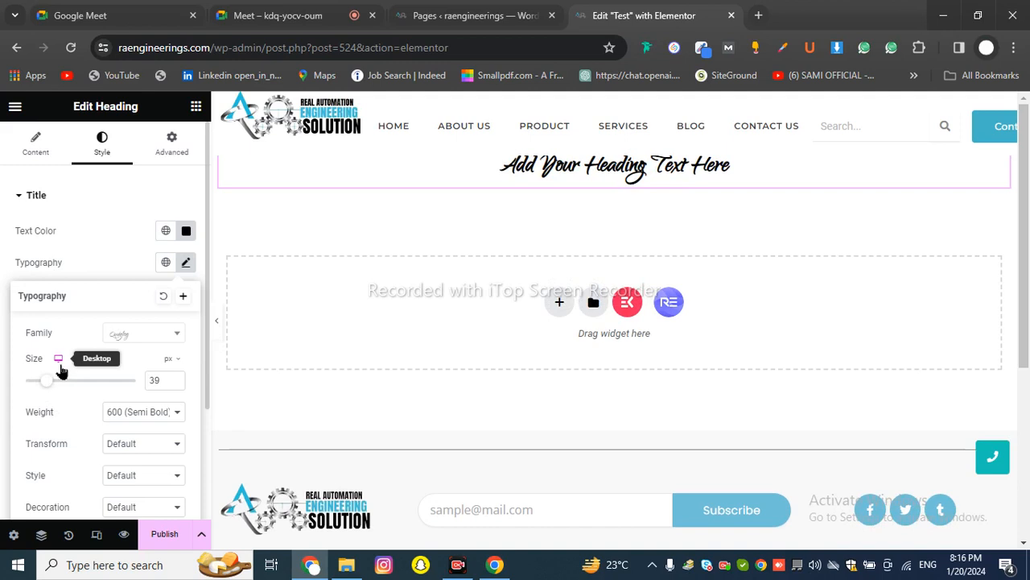
scroll(138, 419, down, 2)
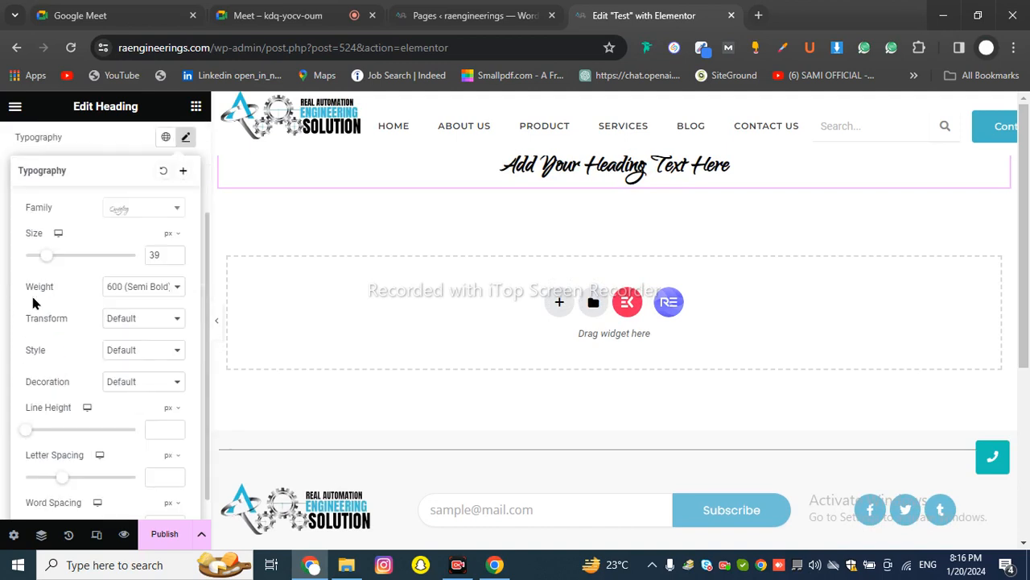
Try font weights 300 and 200, then set the heading weight to 800 (Extra Bold)
click(134, 292)
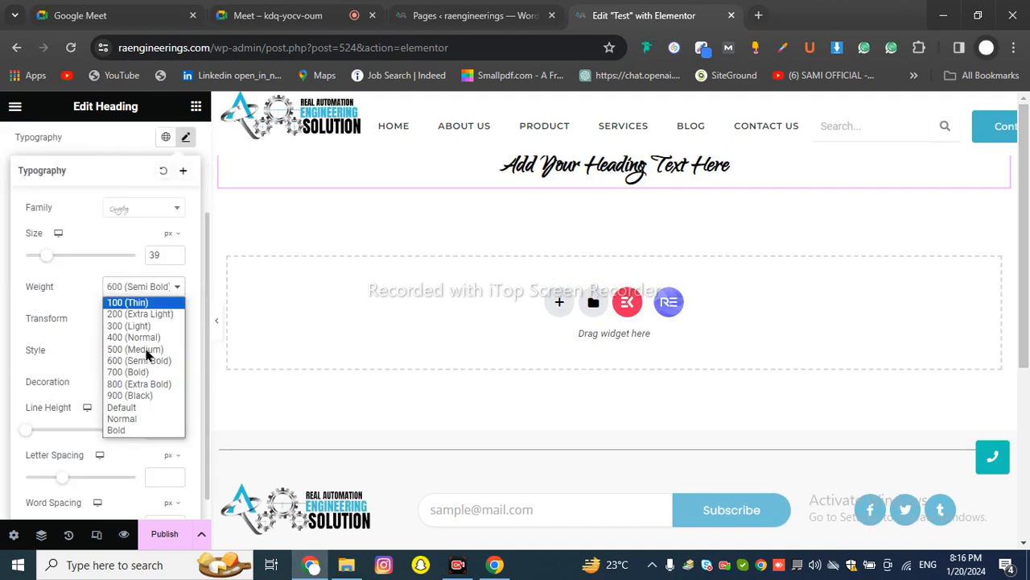
click(139, 385)
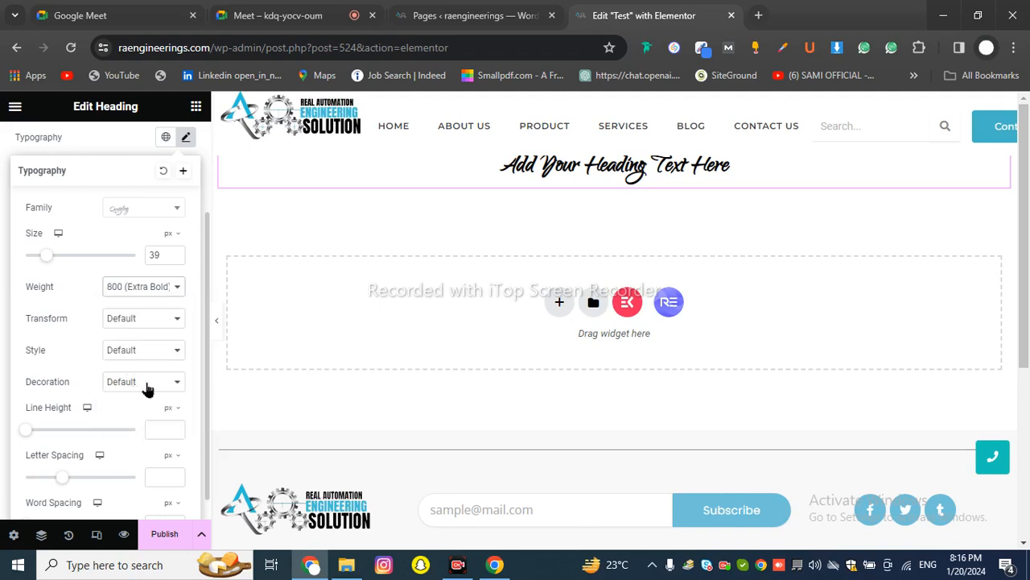
click(131, 291)
click(126, 326)
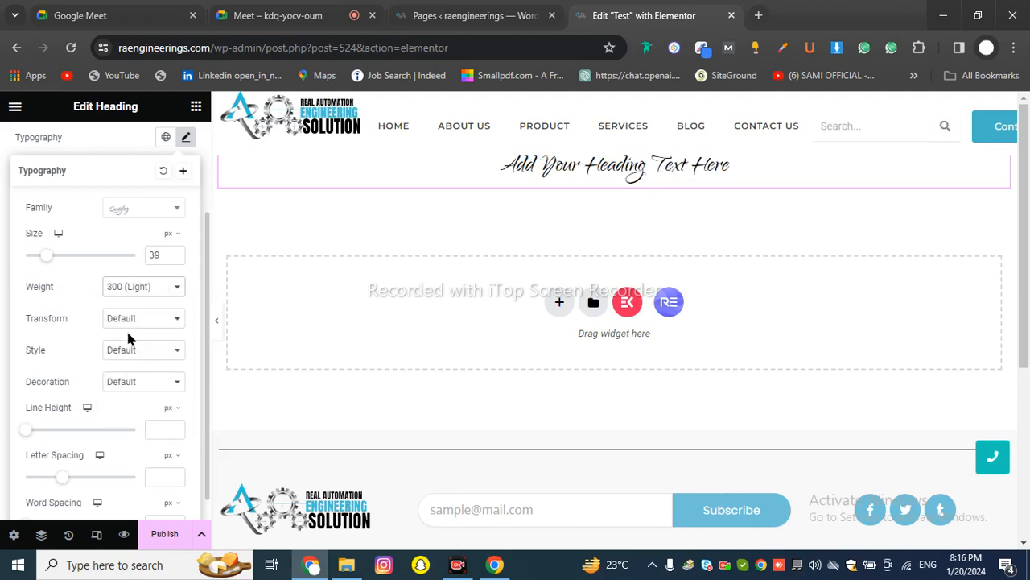
click(149, 290)
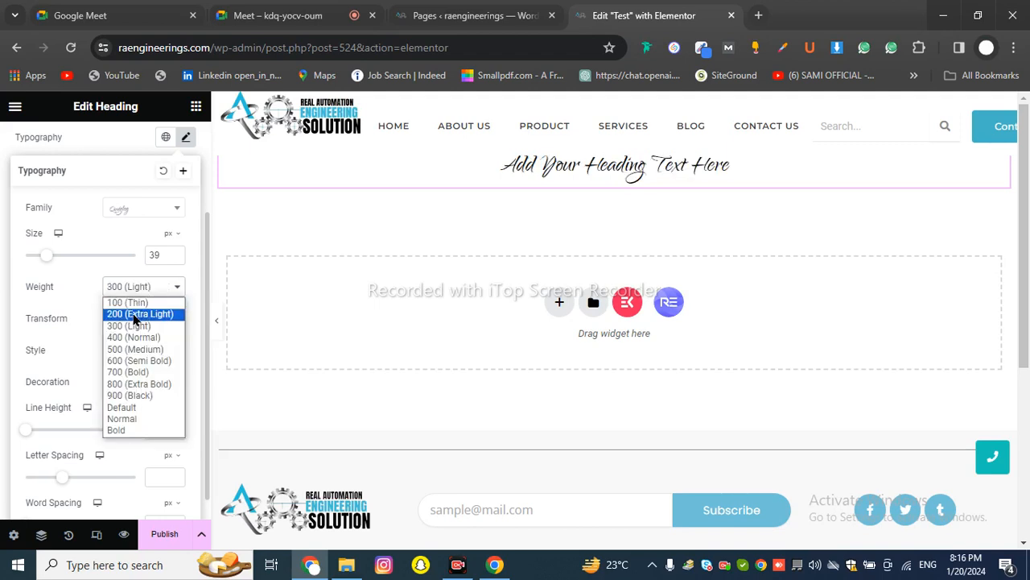
click(131, 317)
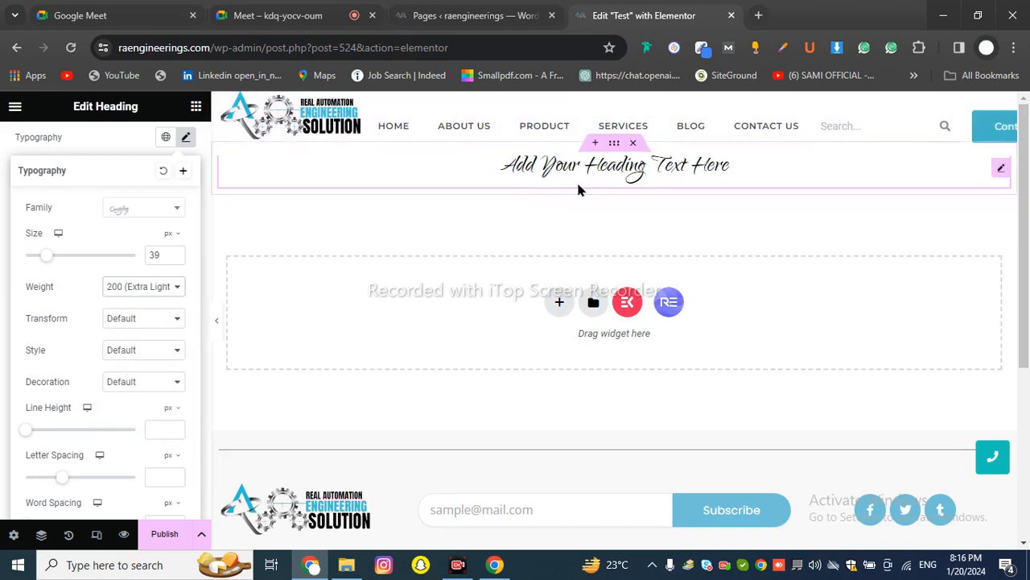
click(142, 291)
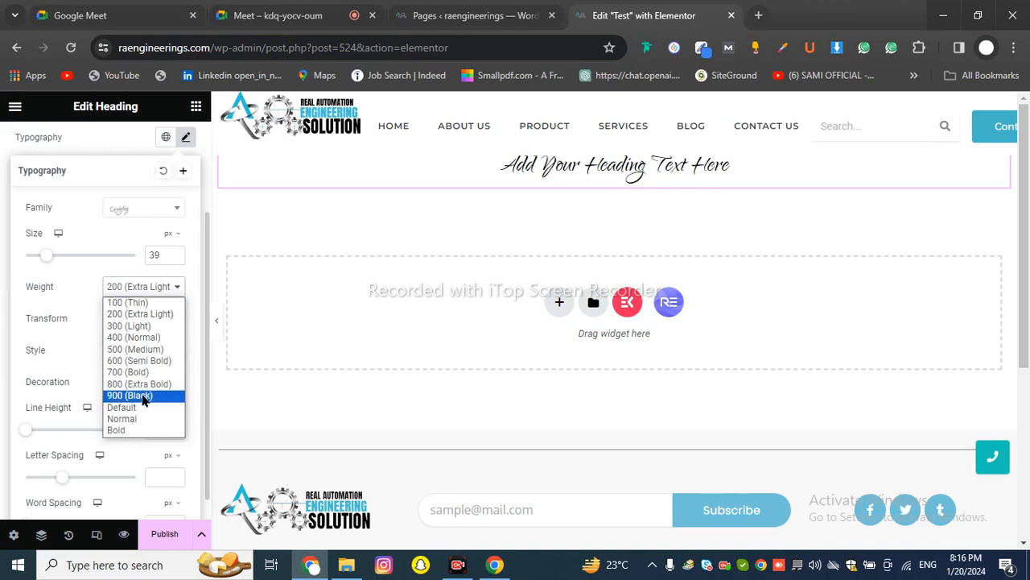
click(117, 384)
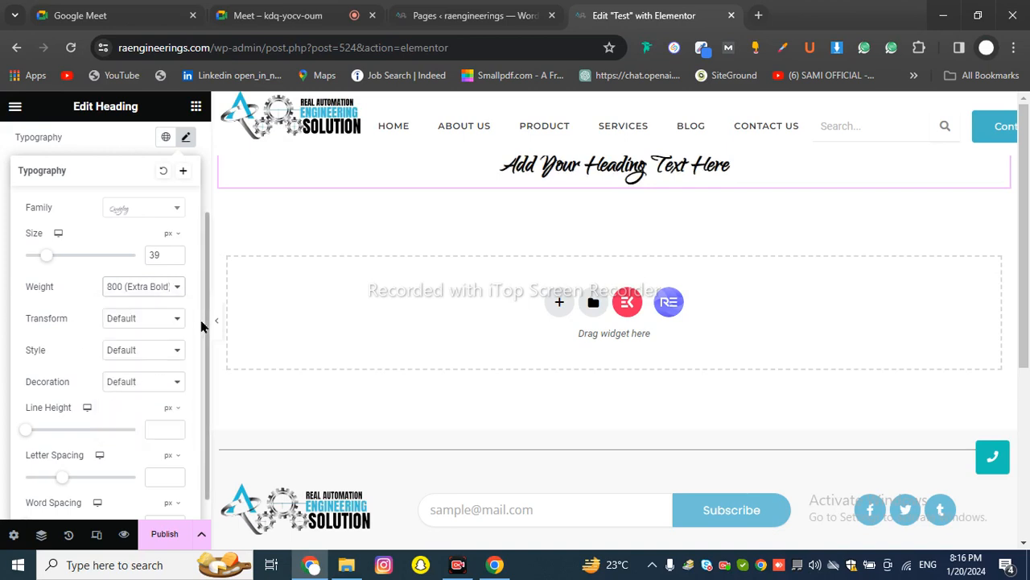
click(126, 289)
click(92, 349)
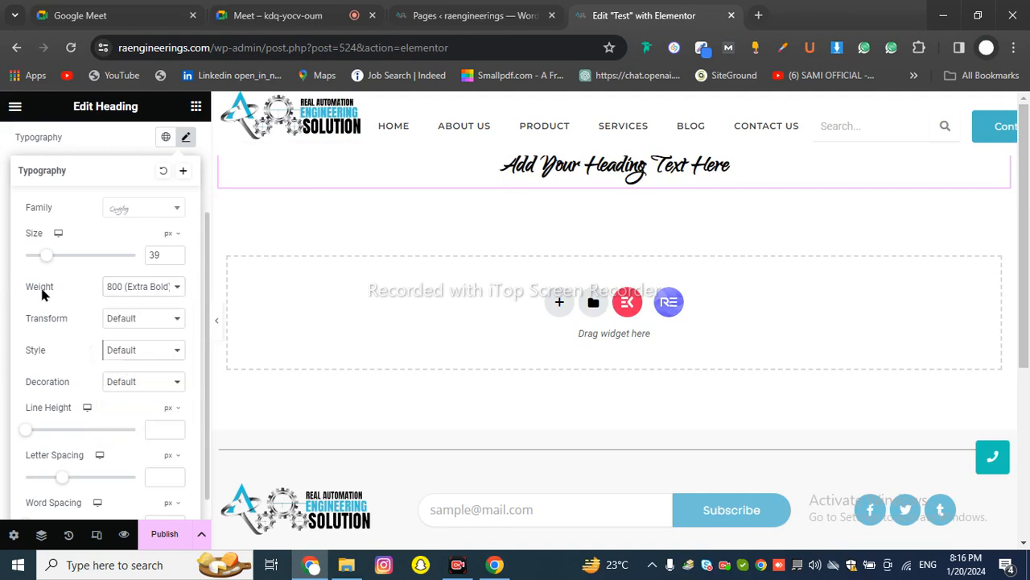
scroll(119, 327, down, 1)
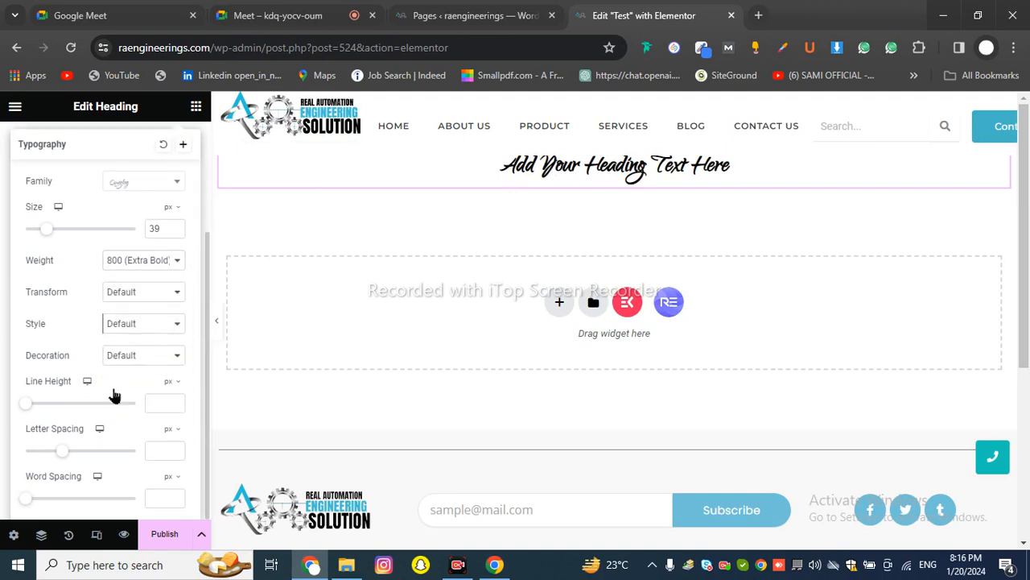
scroll(114, 395, up, 3)
scroll(142, 306, down, 3)
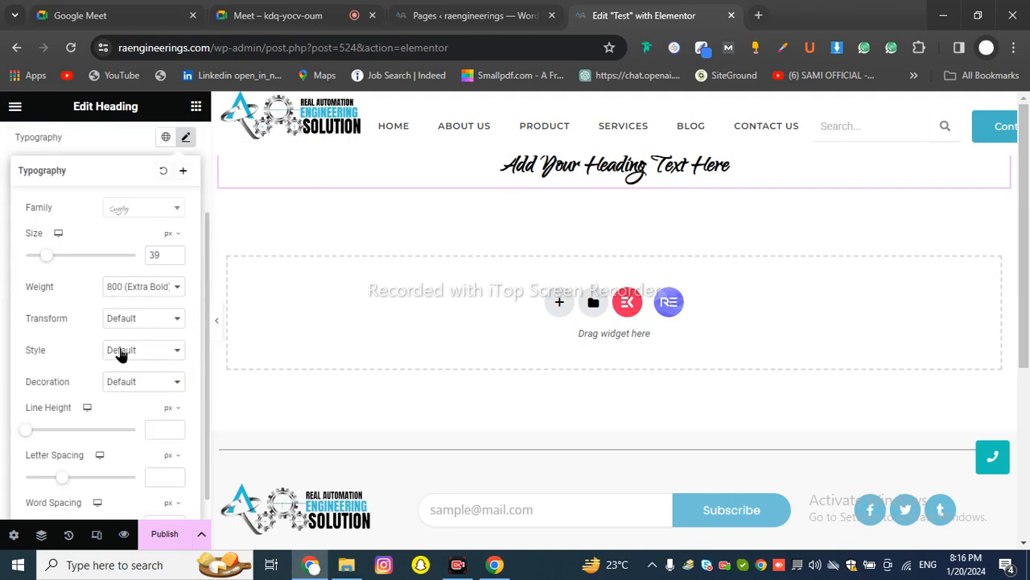
scroll(119, 354, down, 1)
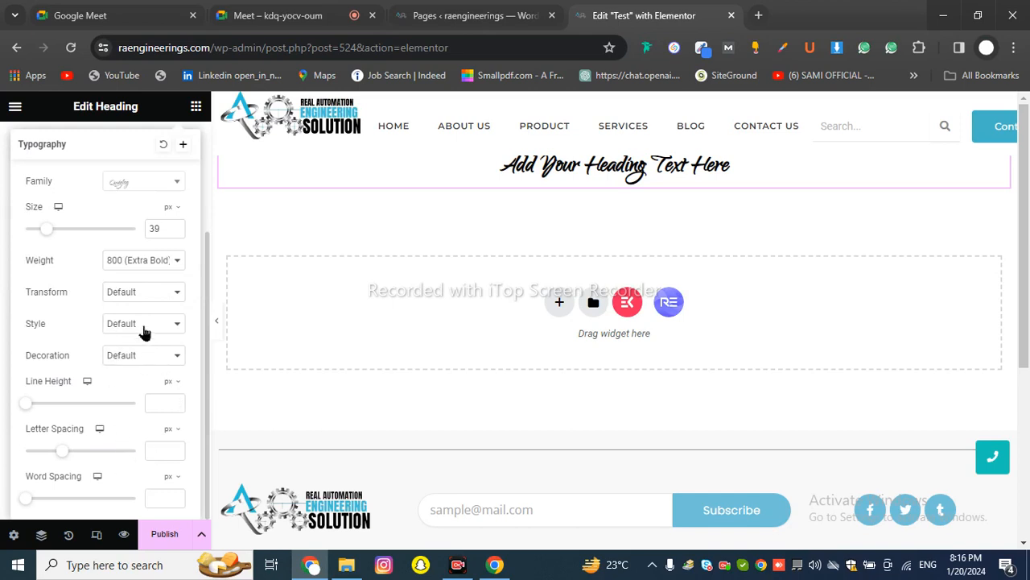
Try italic for the heading's font style, then put it back to Default
click(143, 329)
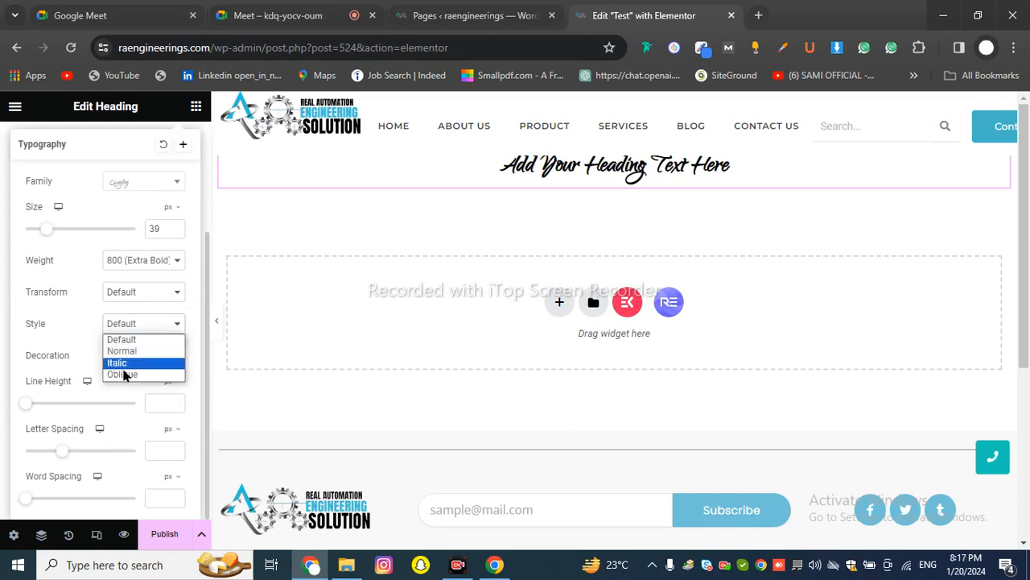
click(127, 364)
click(129, 328)
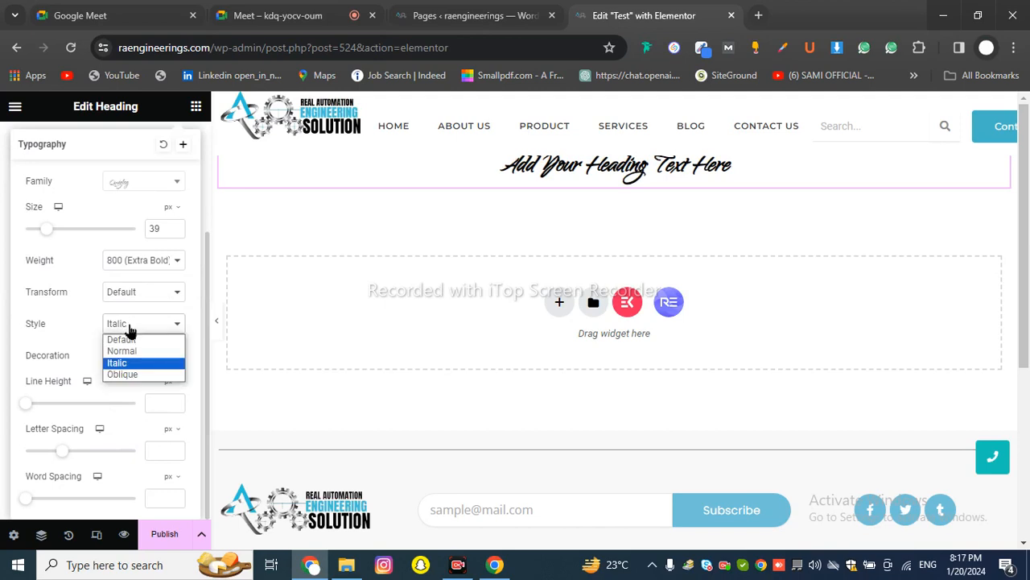
click(126, 341)
Preview overline, underline and line-through decorations, then set text decoration to None
click(131, 358)
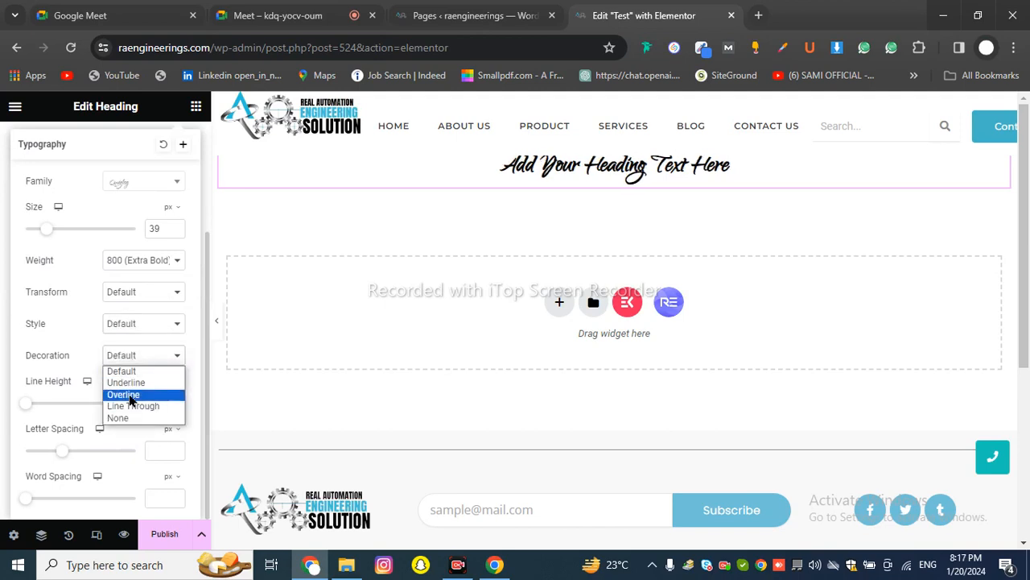
click(129, 395)
click(127, 360)
click(124, 382)
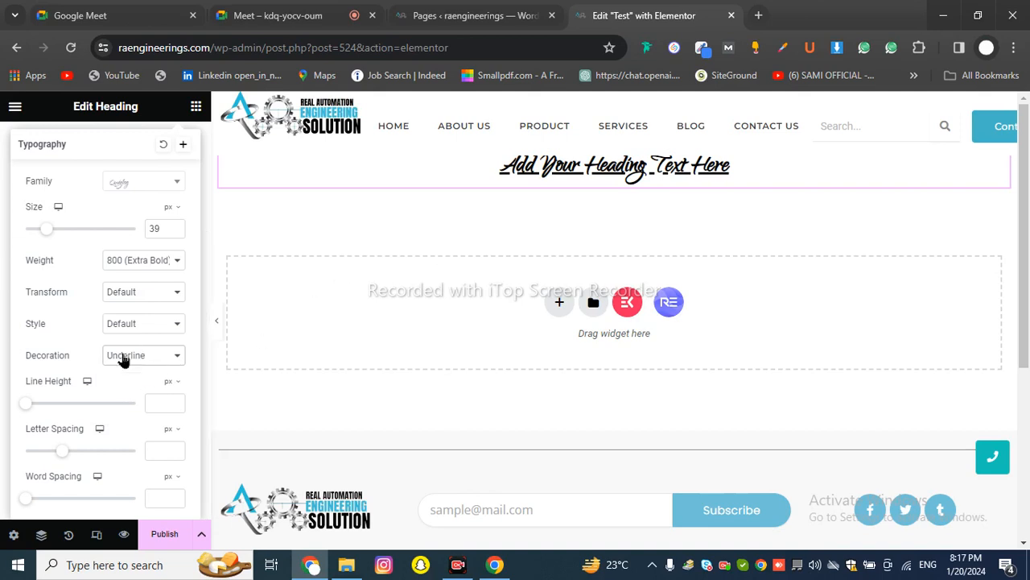
click(138, 359)
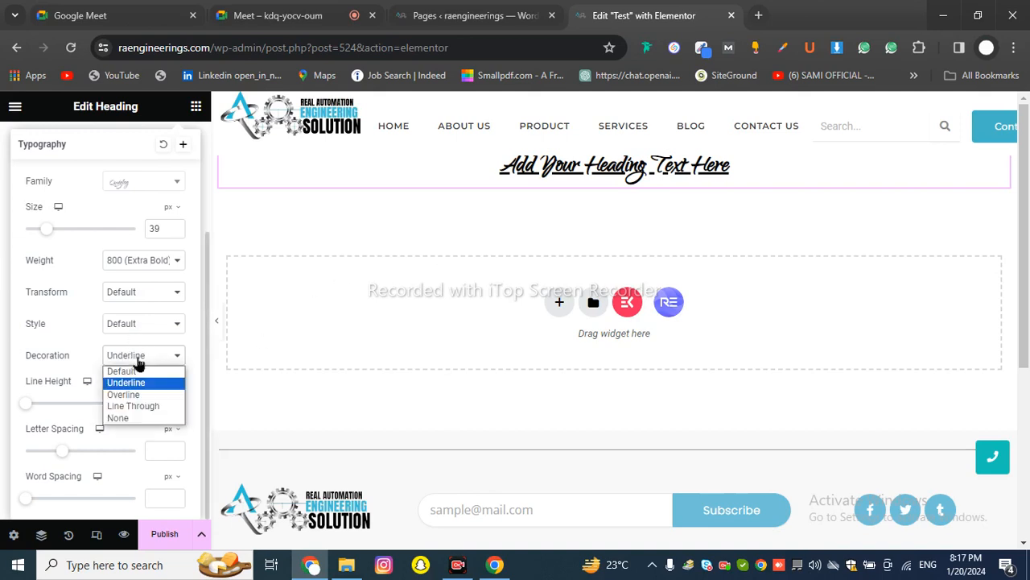
click(137, 406)
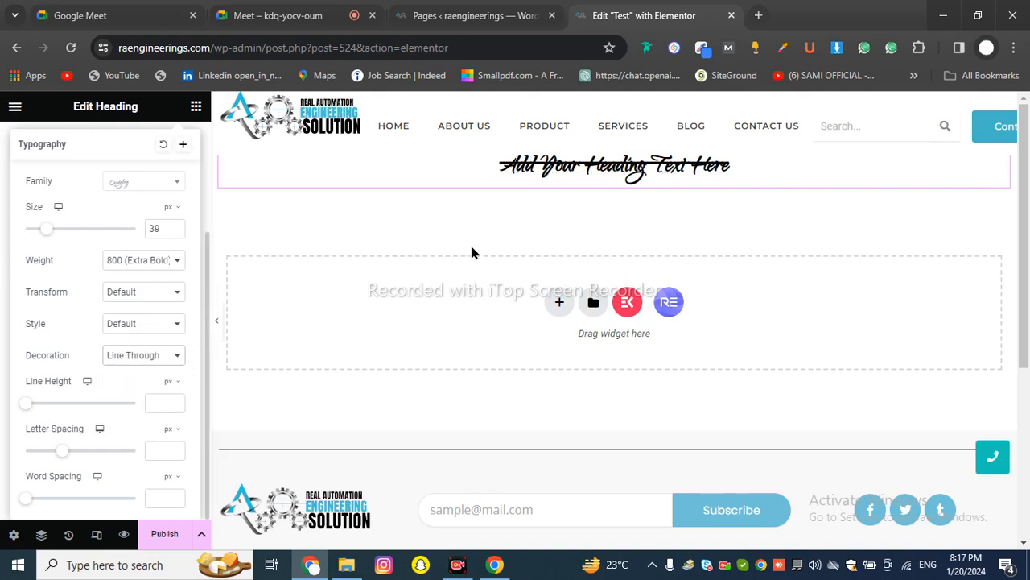
click(138, 354)
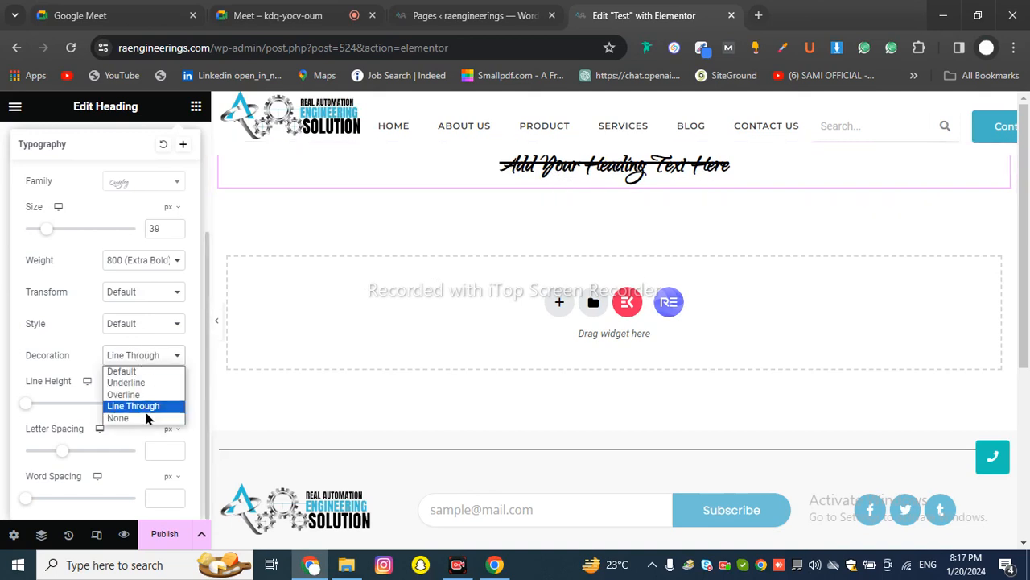
click(142, 419)
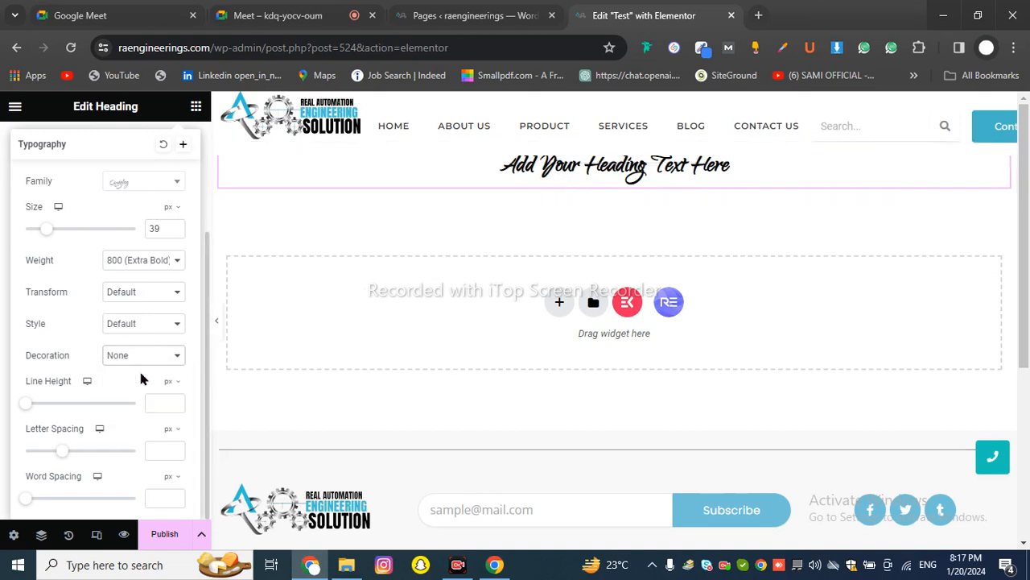
Try Capitalize for the text transform, then set it back to Default
click(133, 293)
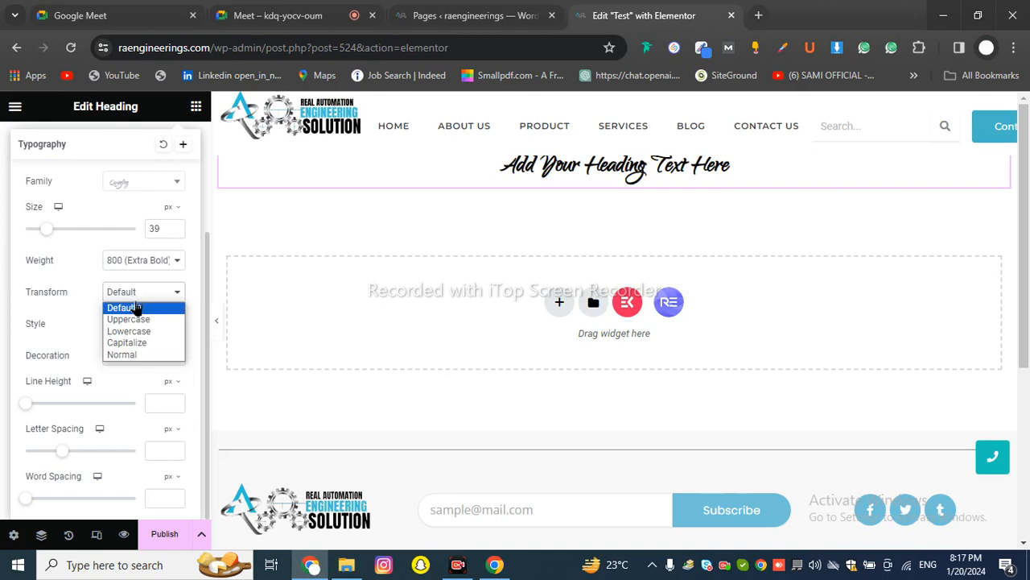
click(134, 343)
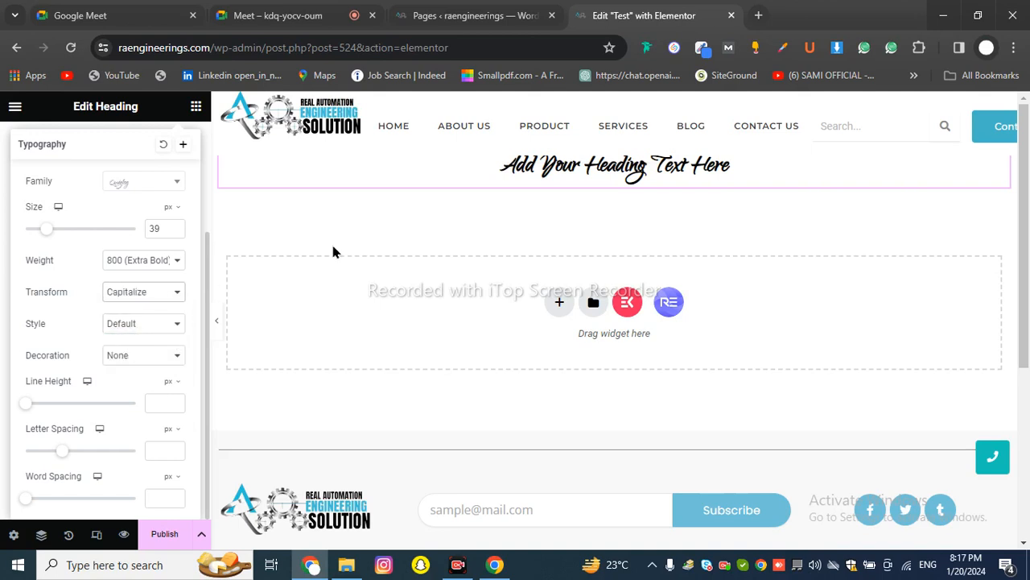
click(137, 292)
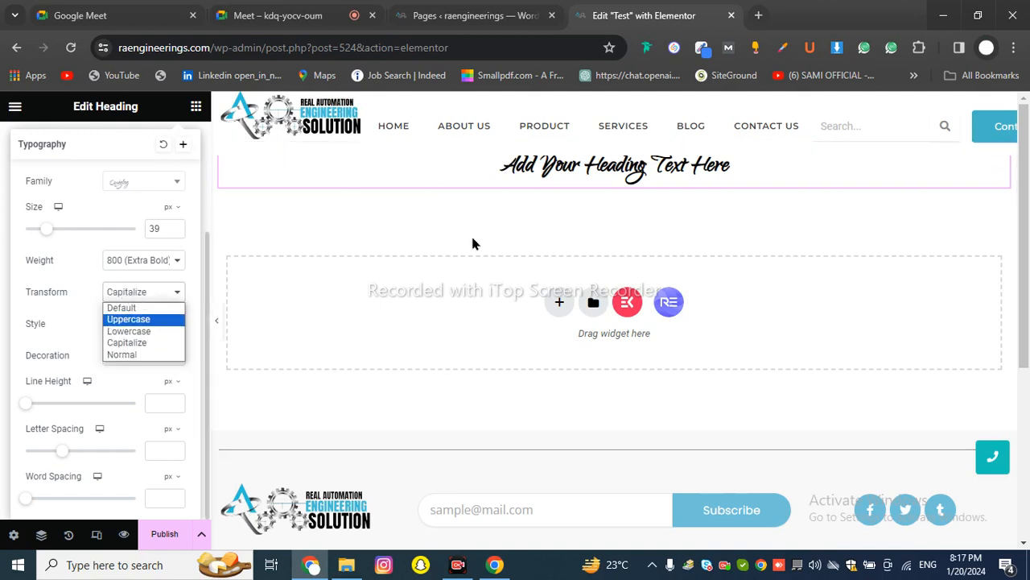
click(121, 308)
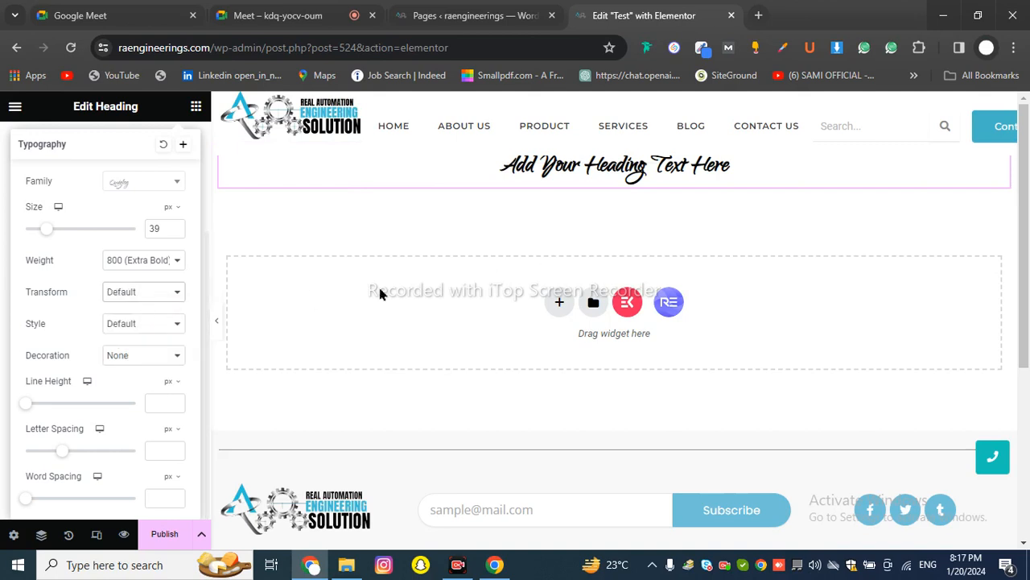
Set the heading's text stroke colour to red #F10B0B
scroll(122, 362, up, 3)
scroll(123, 362, down, 3)
scroll(122, 365, up, 3)
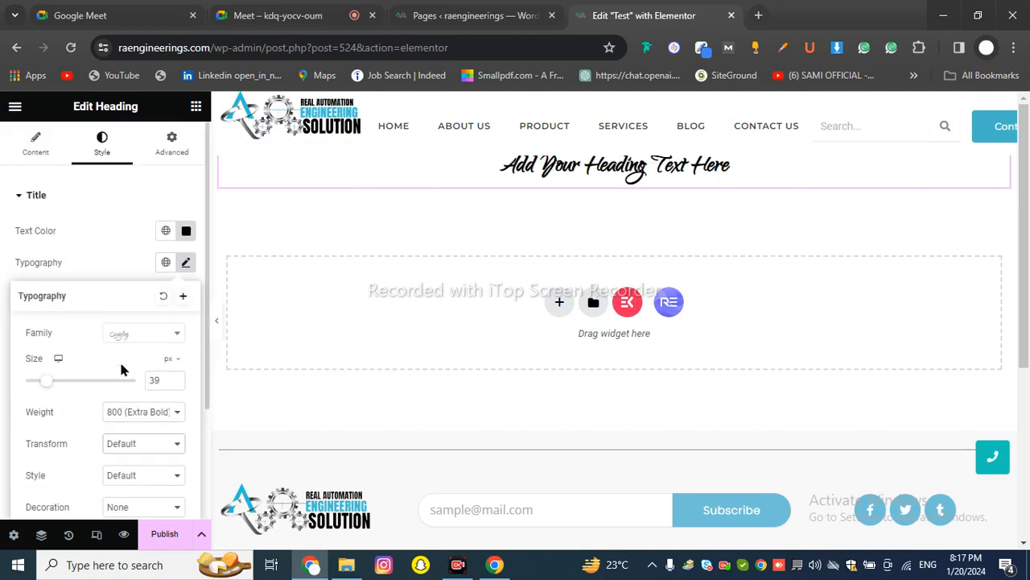
click(110, 259)
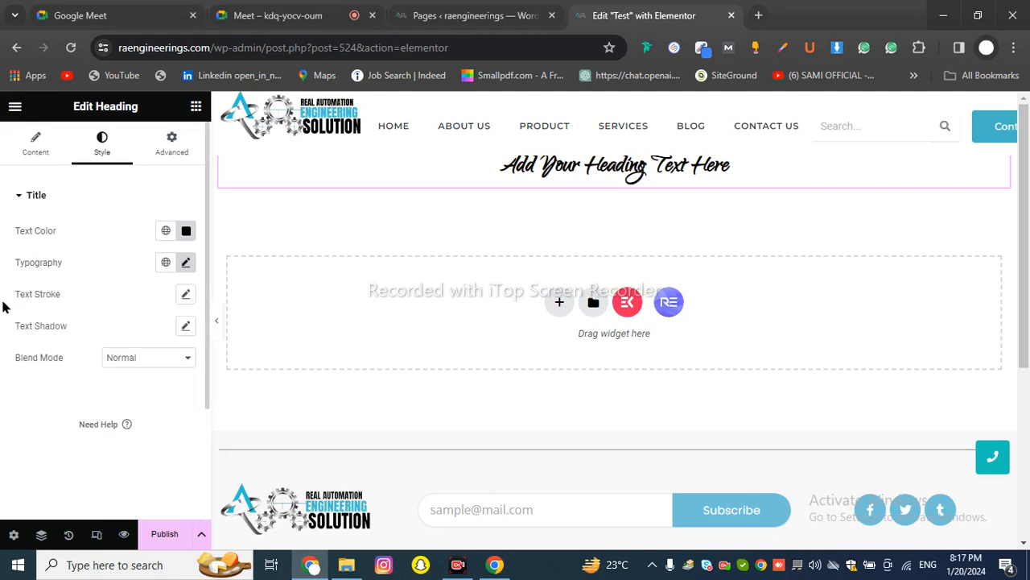
click(186, 296)
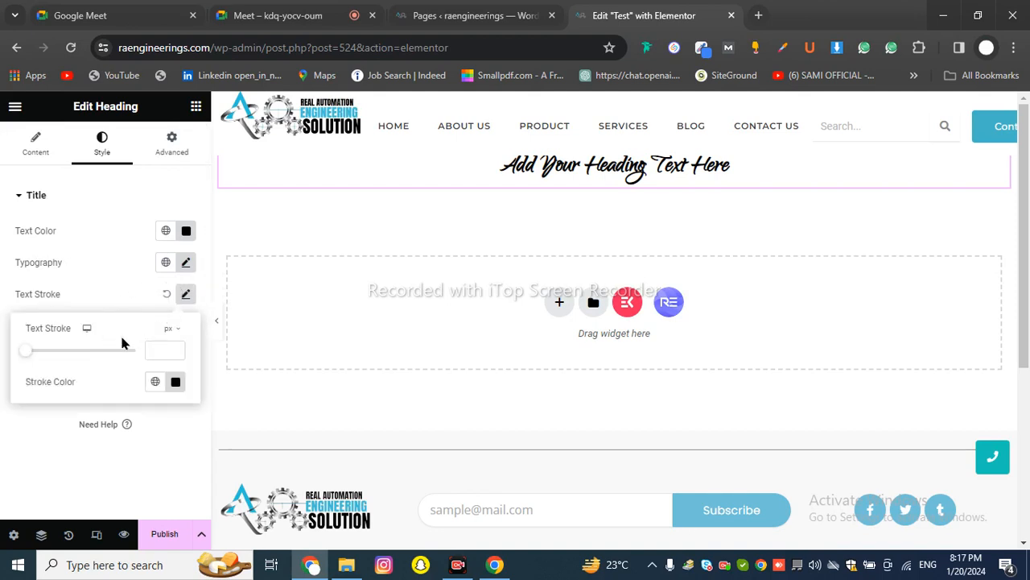
click(176, 383)
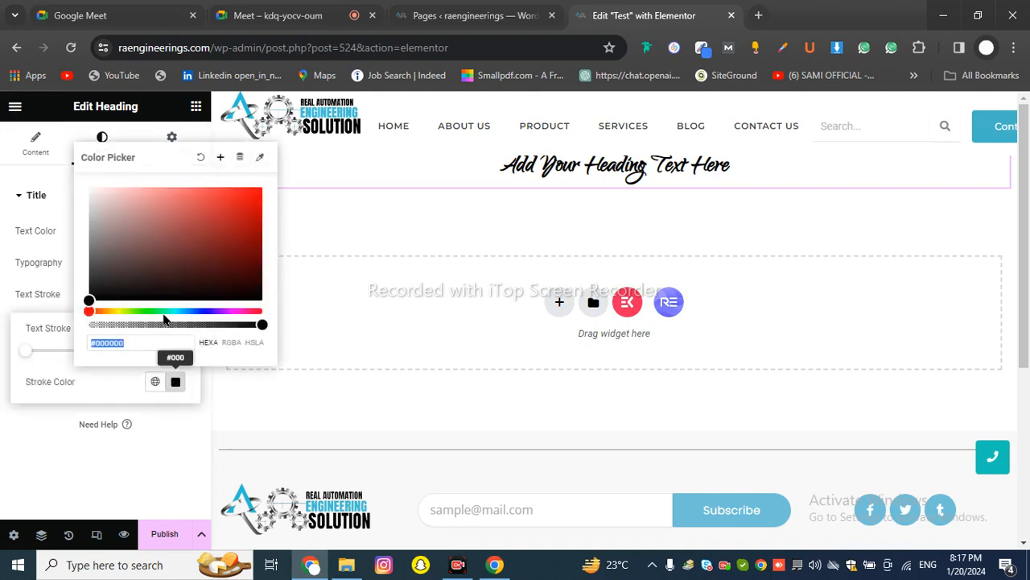
text(#F10B0B)
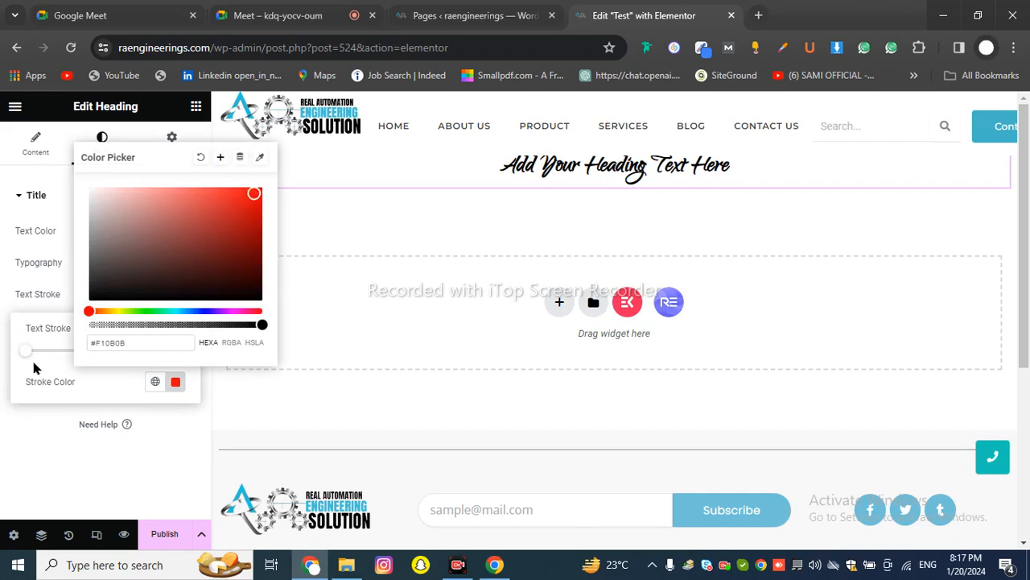
click(19, 352)
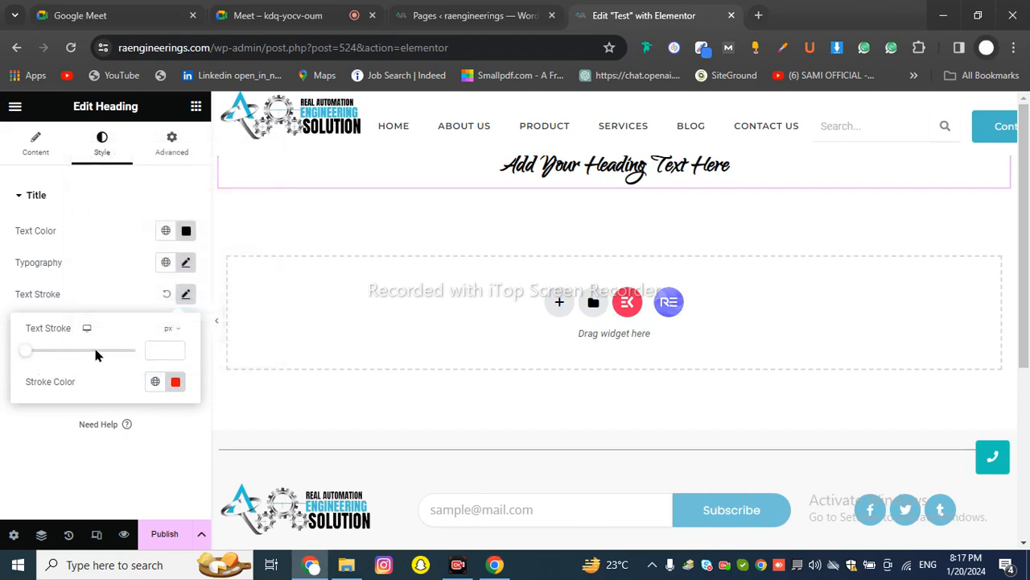
Preview a 1 px red outline, then set the stroke width back to 0
drag(94, 351, 19, 357)
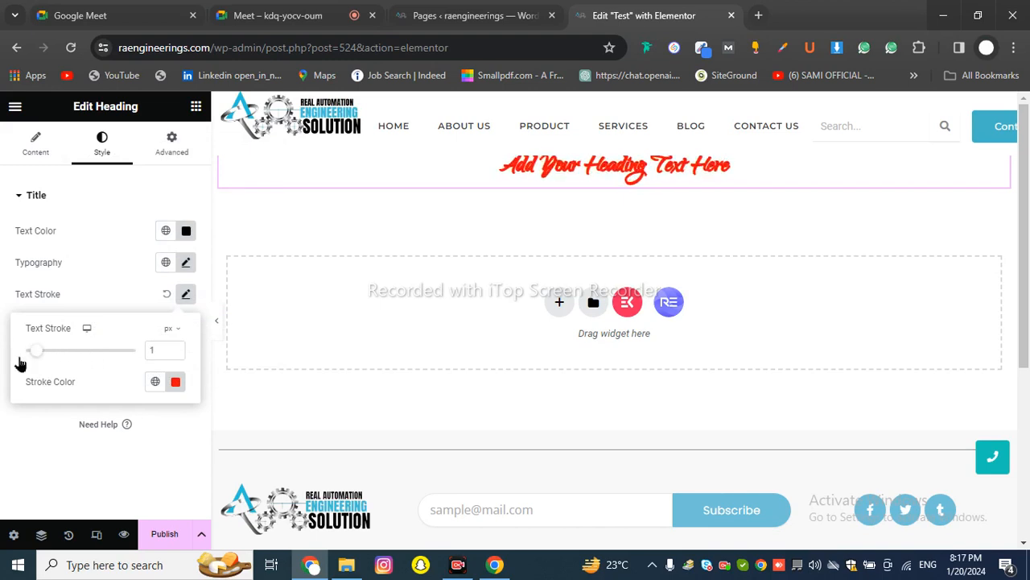
drag(38, 358, 18, 361)
click(141, 278)
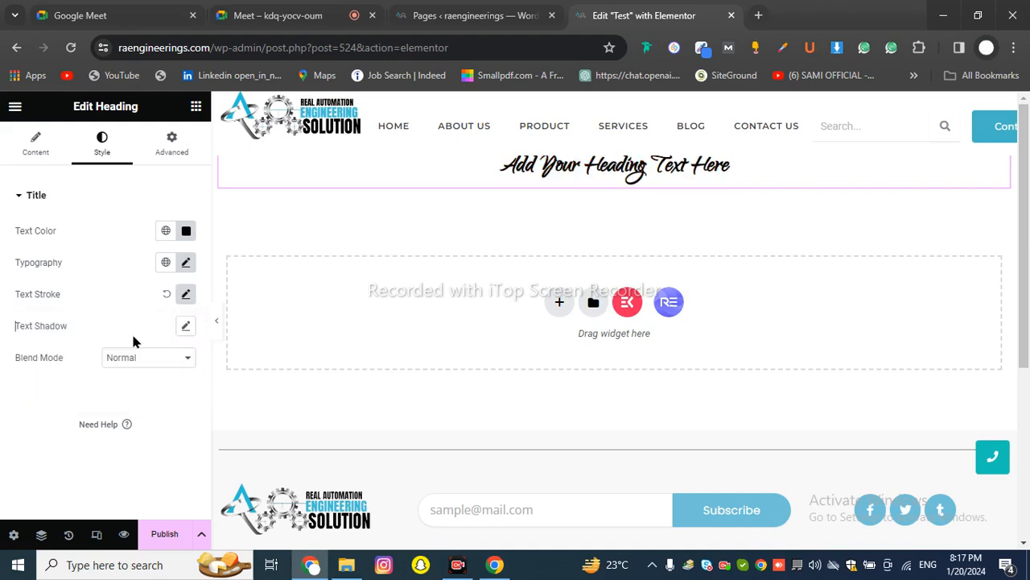
Try a heading text shadow with blur 20 and offsets 81/-21, then reset both shadow and stroke
click(188, 329)
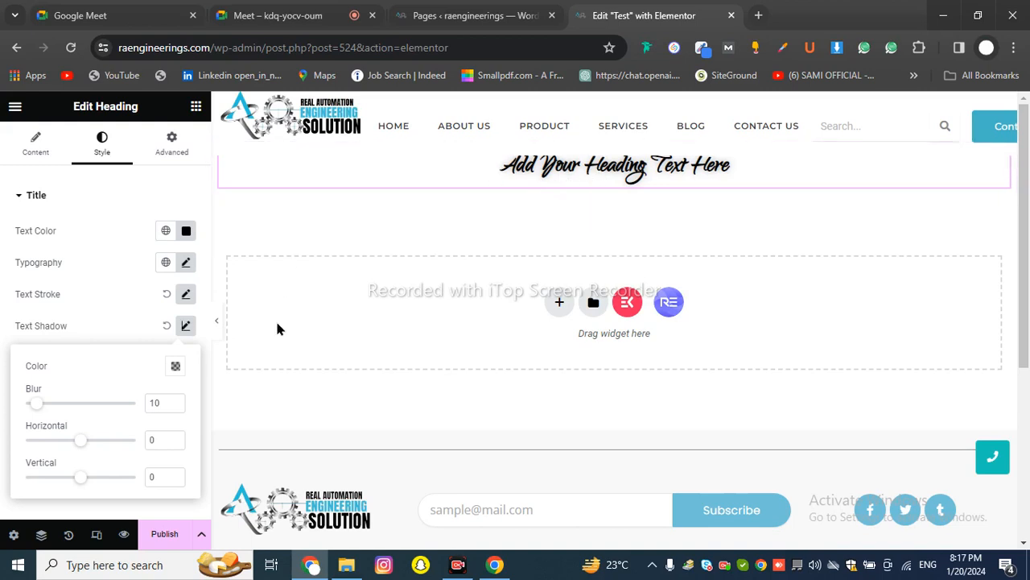
drag(42, 408, 126, 457)
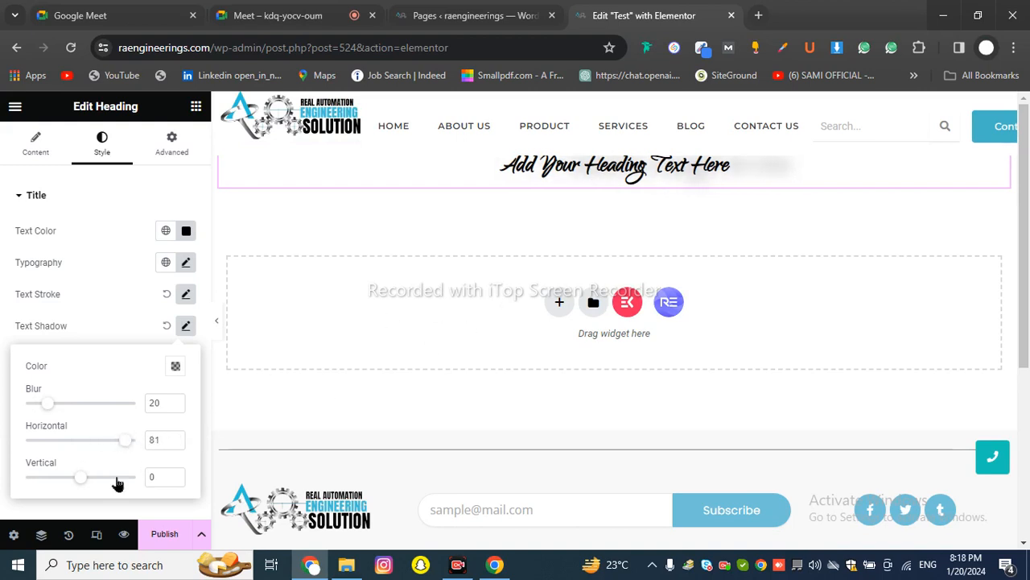
drag(85, 483, 70, 478)
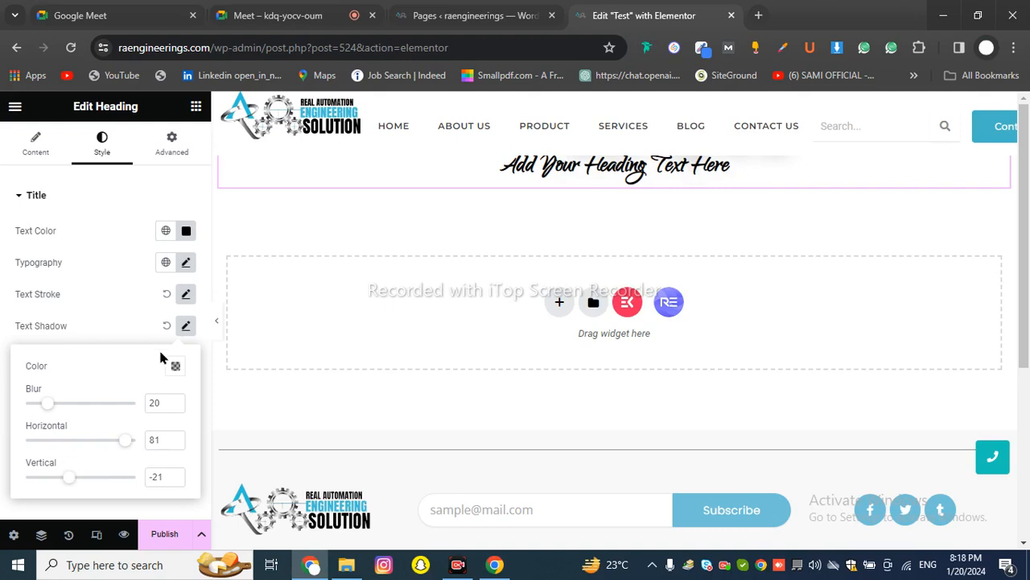
click(164, 327)
click(166, 294)
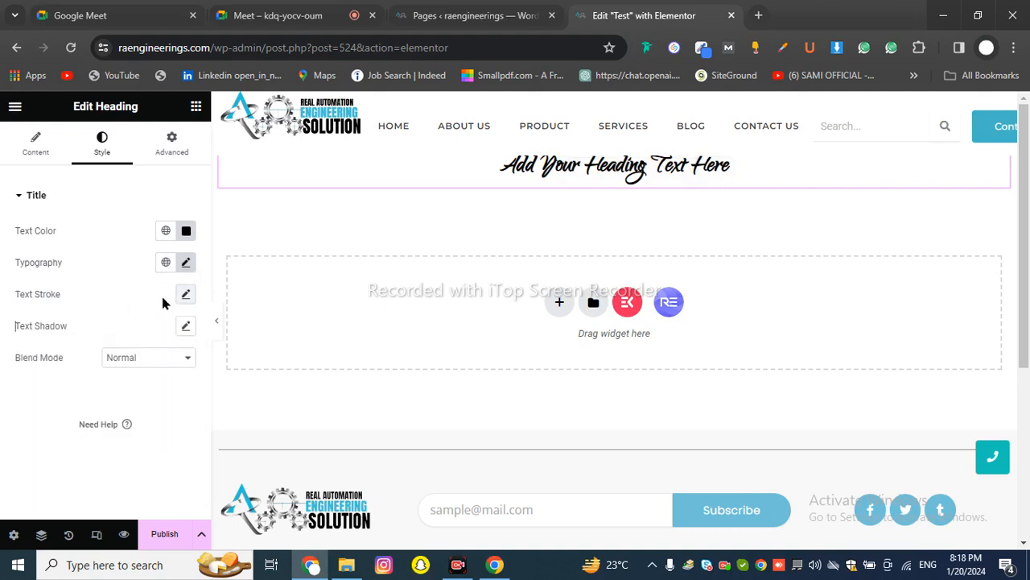
Bring up the heading's Advanced layout settings and select the word Heading on the canvas
click(173, 160)
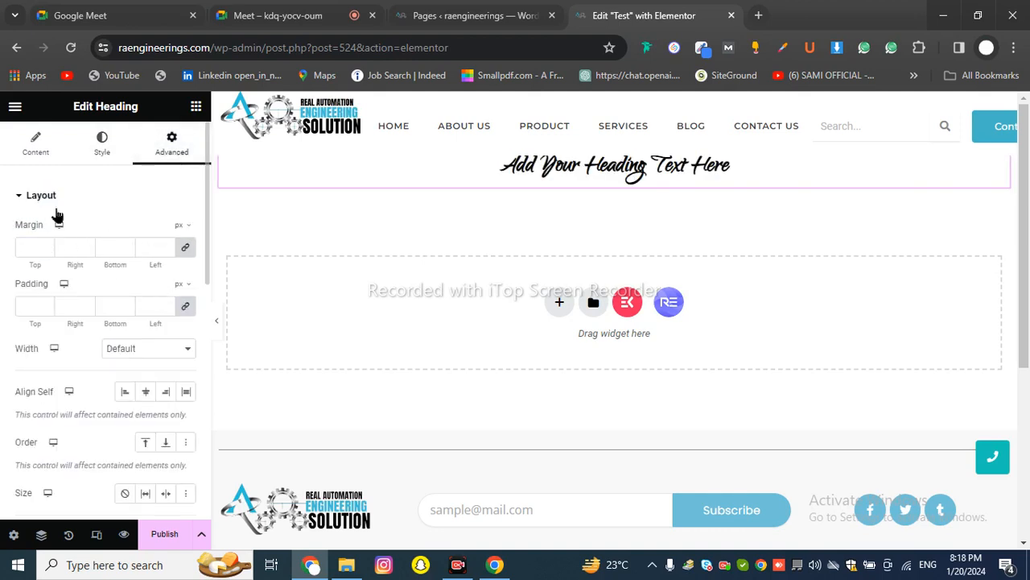
drag(21, 226, 55, 228)
click(80, 205)
click(157, 159)
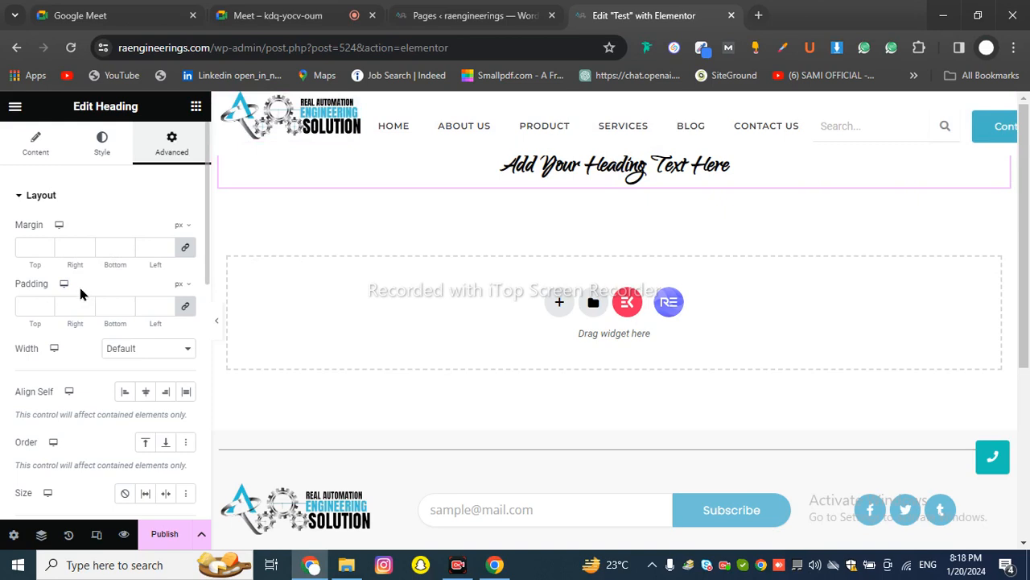
scroll(80, 295, down, 5)
scroll(79, 296, up, 5)
double_click(617, 165)
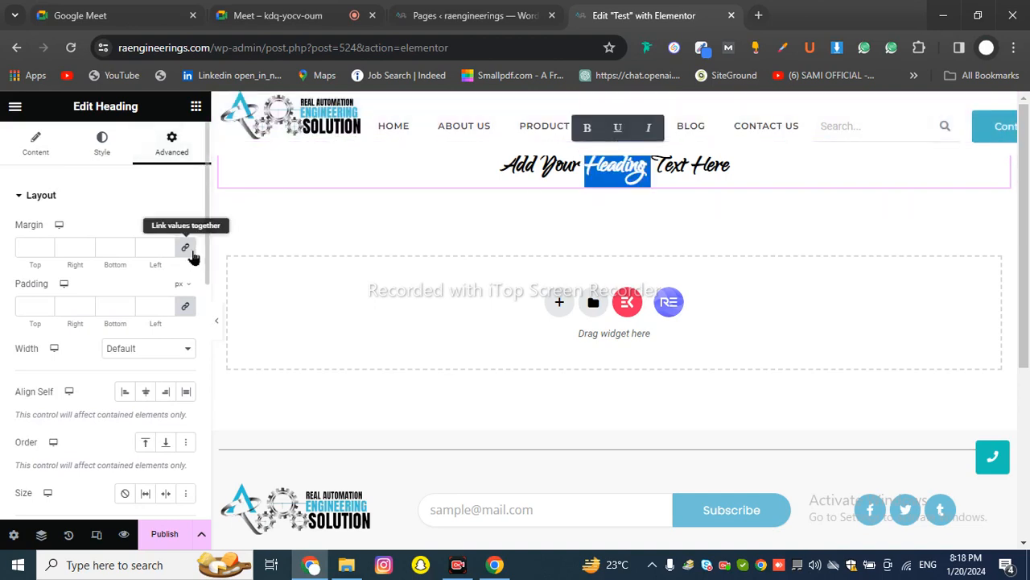
Unlink the margins, raise the top margin to 9 and increase the right margin
click(185, 248)
click(45, 246)
click(45, 246)
click(45, 246)
click(45, 246)
click(45, 245)
click(45, 245)
click(45, 246)
click(45, 245)
click(45, 245)
click(46, 245)
click(45, 246)
click(45, 245)
click(45, 246)
click(45, 245)
click(45, 246)
click(87, 246)
click(87, 246)
click(87, 246)
click(87, 245)
click(87, 246)
click(87, 245)
click(87, 245)
click(87, 245)
click(87, 246)
click(87, 245)
click(87, 246)
click(87, 245)
click(87, 246)
click(87, 246)
click(87, 246)
click(87, 246)
Set the bottom margin to 8, then -3, add a 7 px left margin, and set bottom to -7
click(127, 246)
click(126, 246)
click(127, 246)
click(126, 246)
click(127, 245)
click(127, 245)
click(126, 245)
click(126, 245)
click(126, 251)
click(126, 251)
click(127, 251)
click(126, 250)
click(127, 250)
click(127, 250)
click(126, 251)
click(126, 251)
click(126, 251)
click(126, 250)
click(127, 250)
click(126, 250)
click(127, 251)
click(127, 250)
click(165, 247)
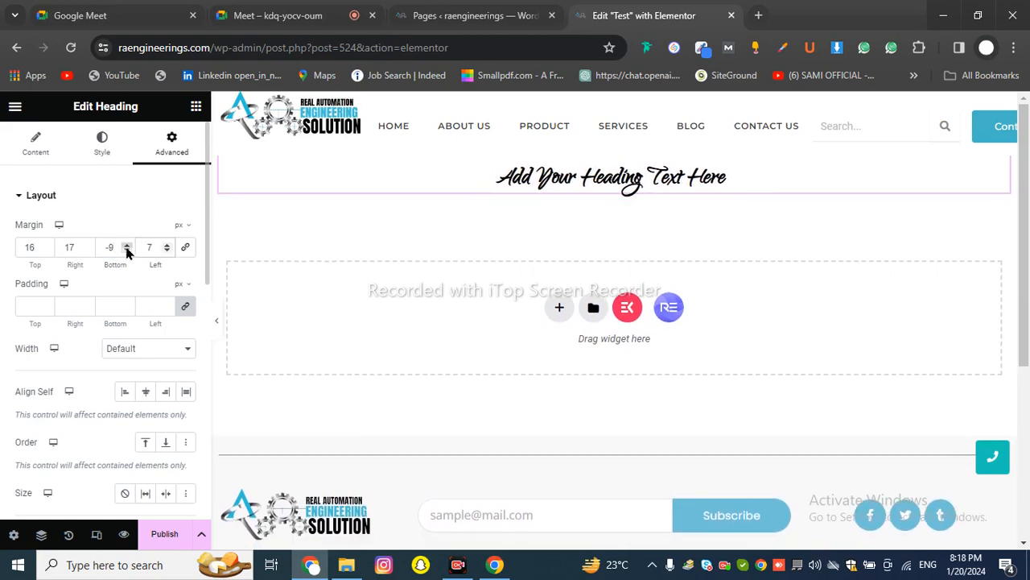
click(127, 244)
click(126, 244)
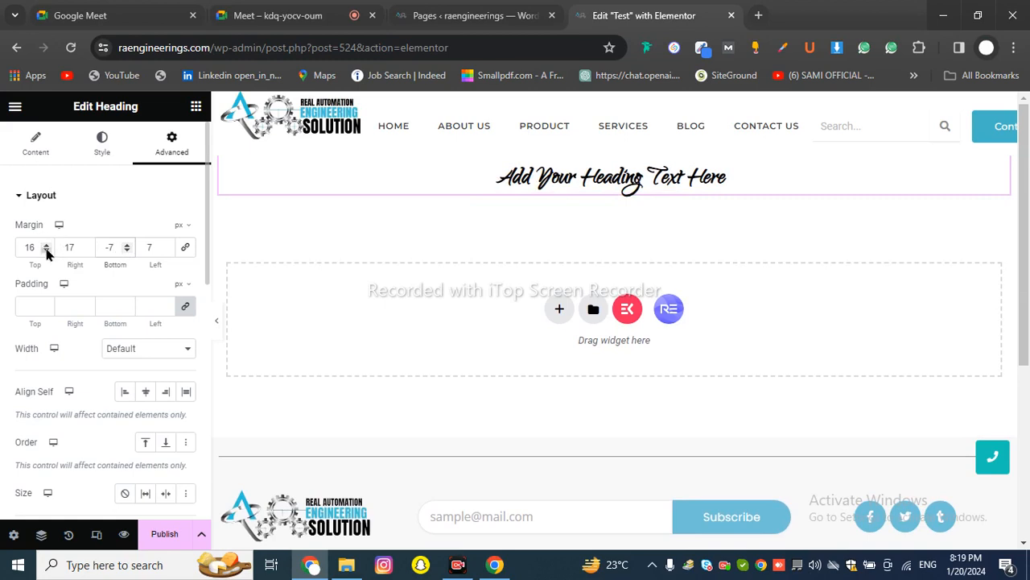
Raise the top margin to 22, lower it to 13, relink all margins at 9, then clear them
click(46, 245)
click(46, 246)
click(46, 245)
click(46, 246)
click(46, 246)
click(46, 245)
click(46, 251)
click(46, 252)
click(46, 251)
click(46, 251)
click(46, 251)
click(46, 251)
click(46, 251)
click(46, 252)
click(46, 251)
click(45, 251)
click(46, 251)
click(46, 251)
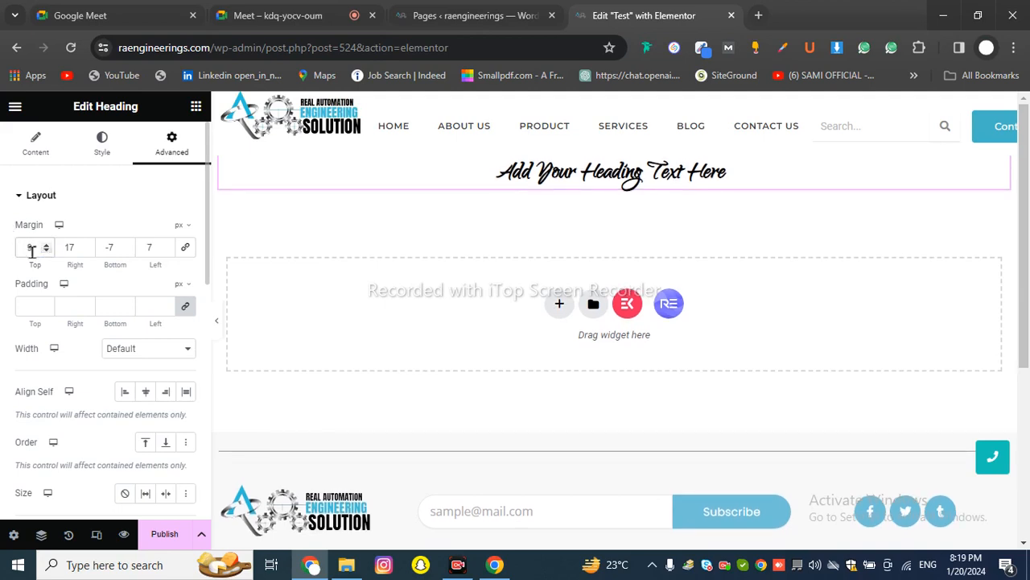
click(186, 248)
key(BackSpace)
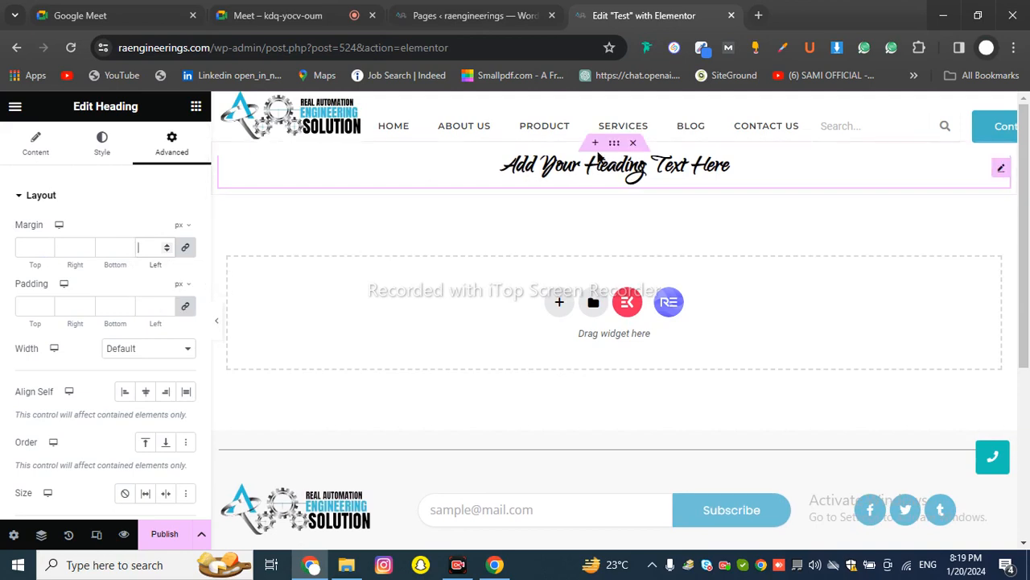
Scroll down the heading's Advanced tab and expand its Motion Effects section
scroll(99, 271, down, 2)
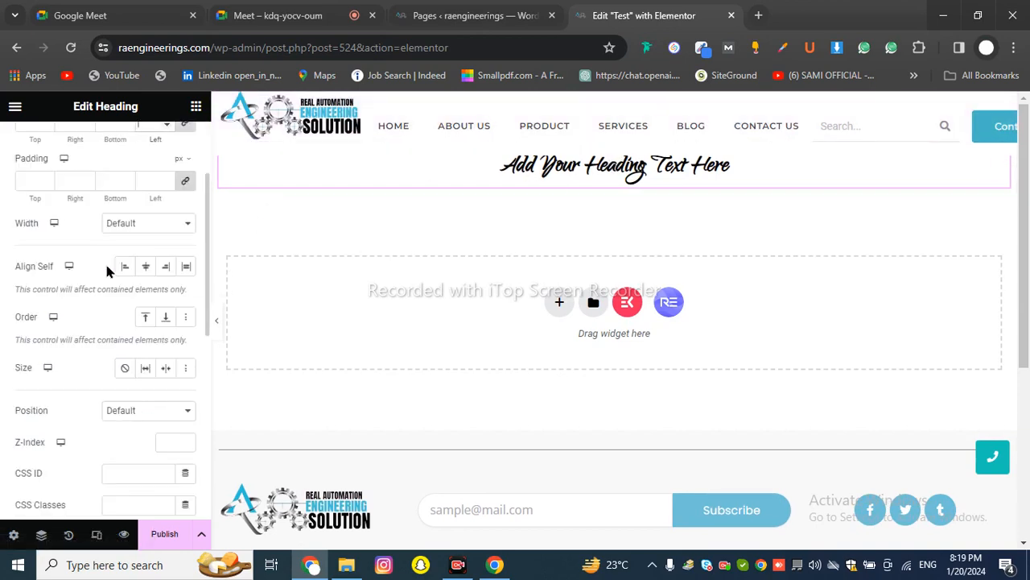
scroll(108, 268, down, 3)
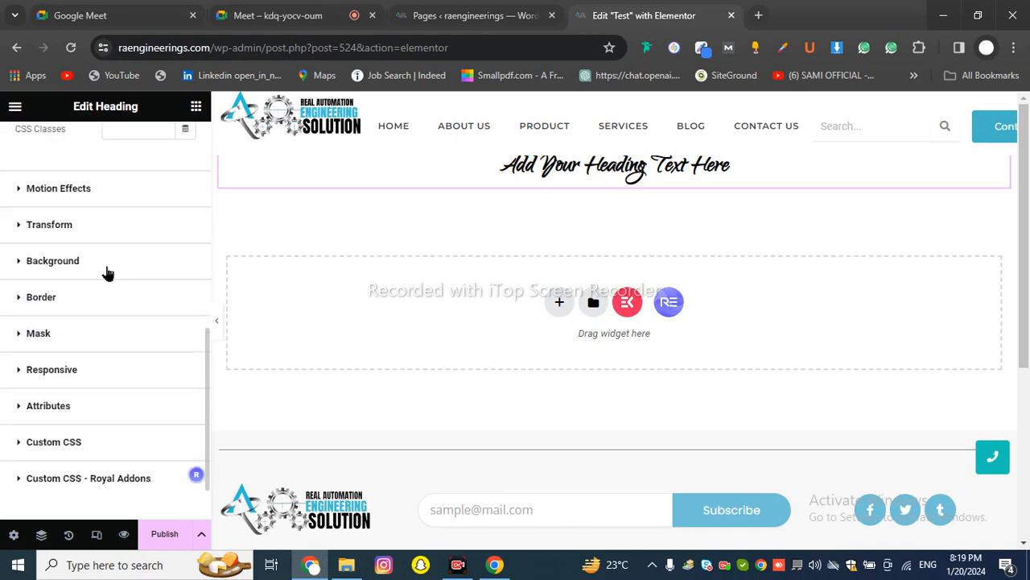
scroll(116, 282, up, 5)
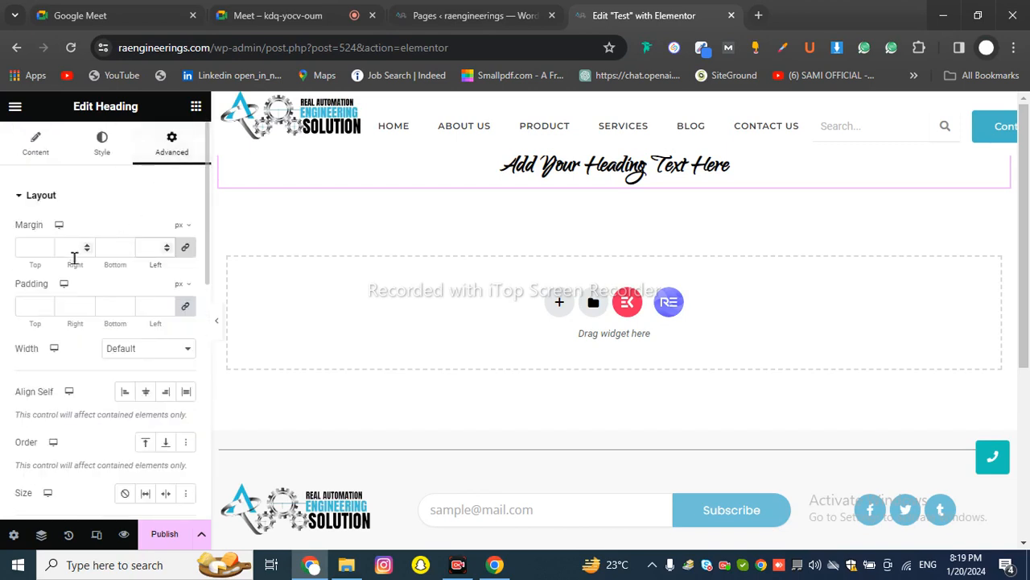
scroll(75, 257, down, 2)
scroll(112, 281, down, 4)
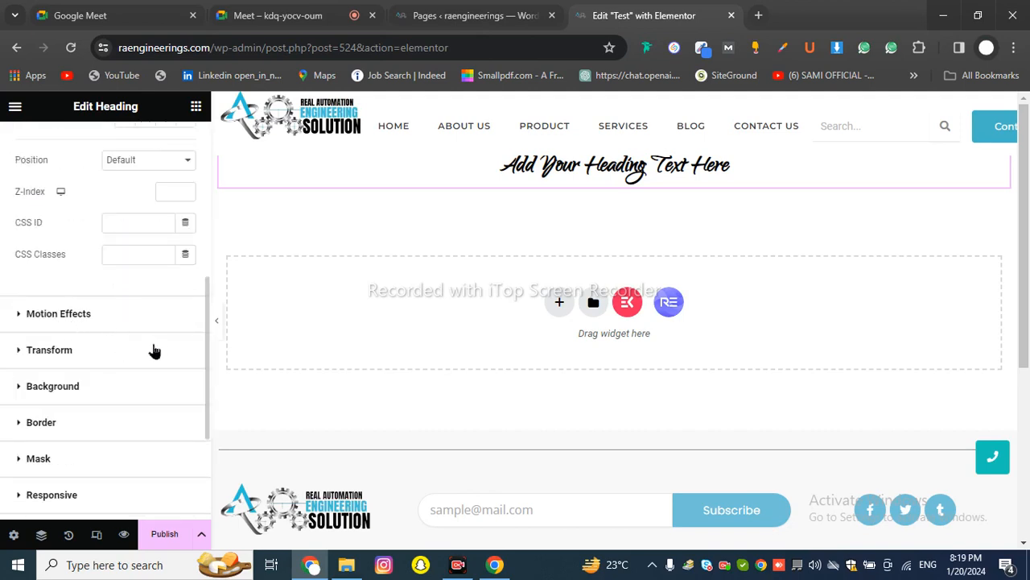
scroll(135, 354, down, 2)
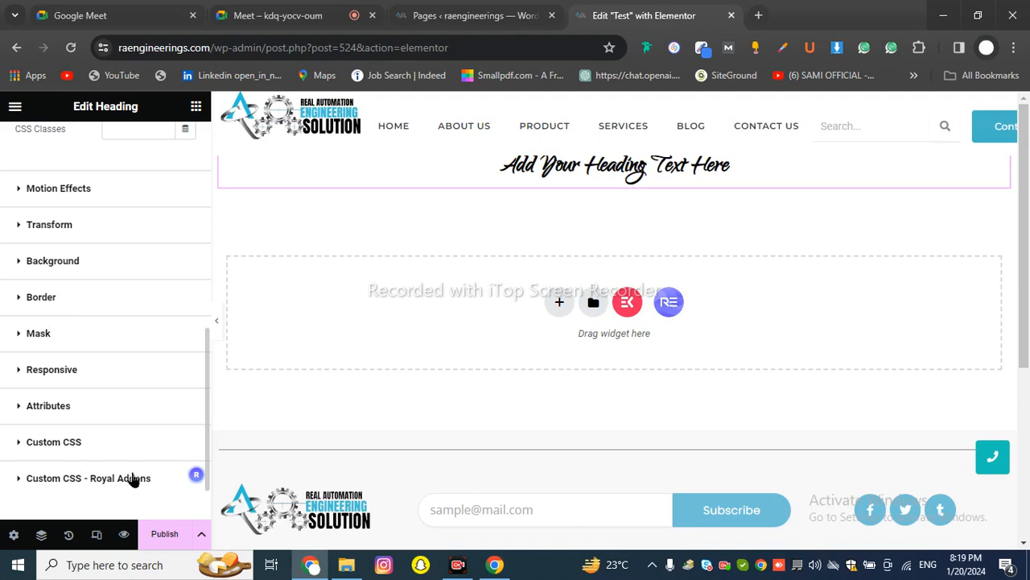
scroll(104, 369, up, 5)
scroll(103, 359, down, 2)
scroll(102, 359, up, 3)
scroll(99, 364, down, 3)
scroll(111, 305, down, 2)
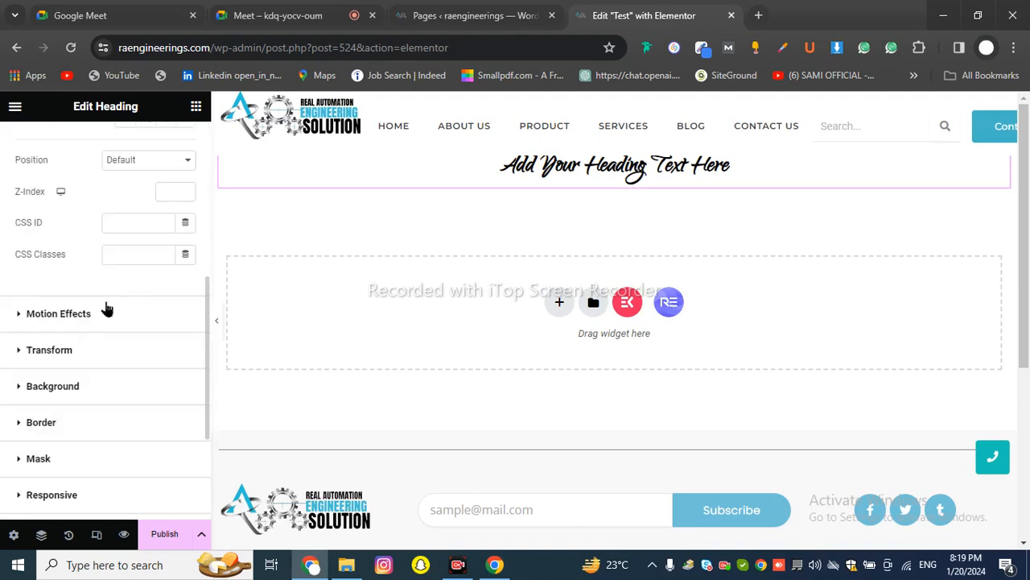
click(77, 318)
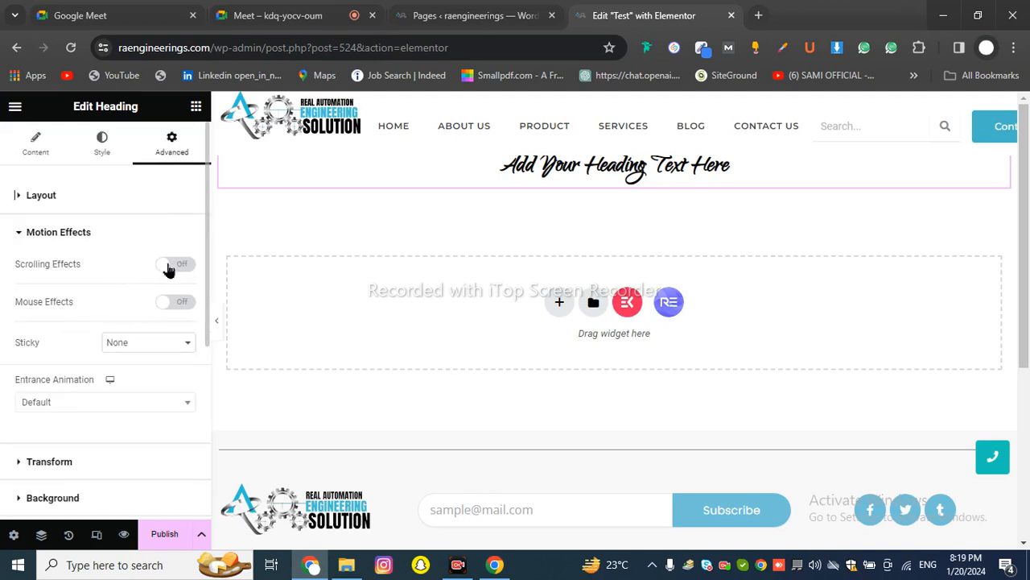
Try Fade In Down, Fade In Right and Zoom In Down as the heading's entrance animation
click(85, 406)
click(62, 306)
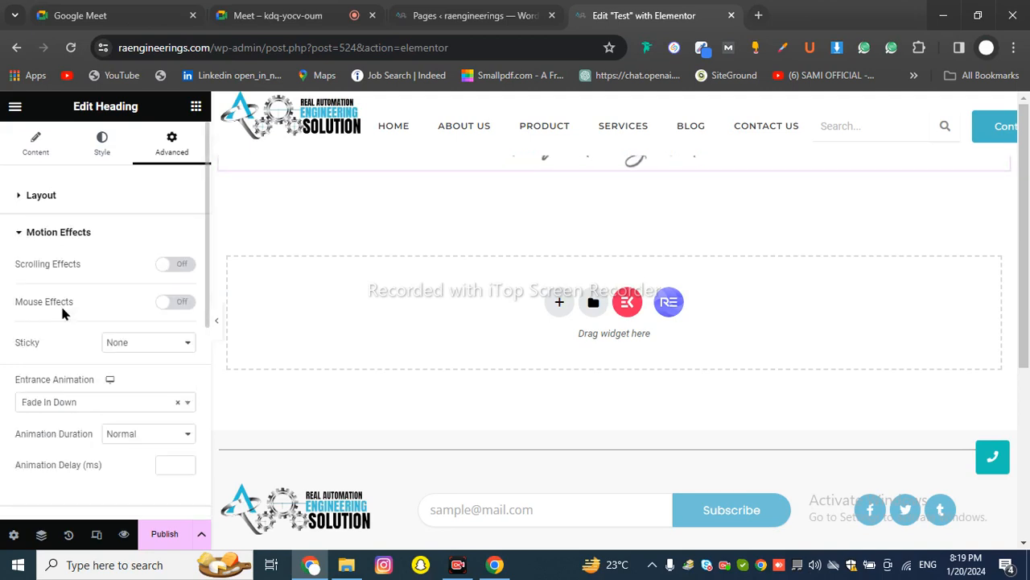
click(103, 402)
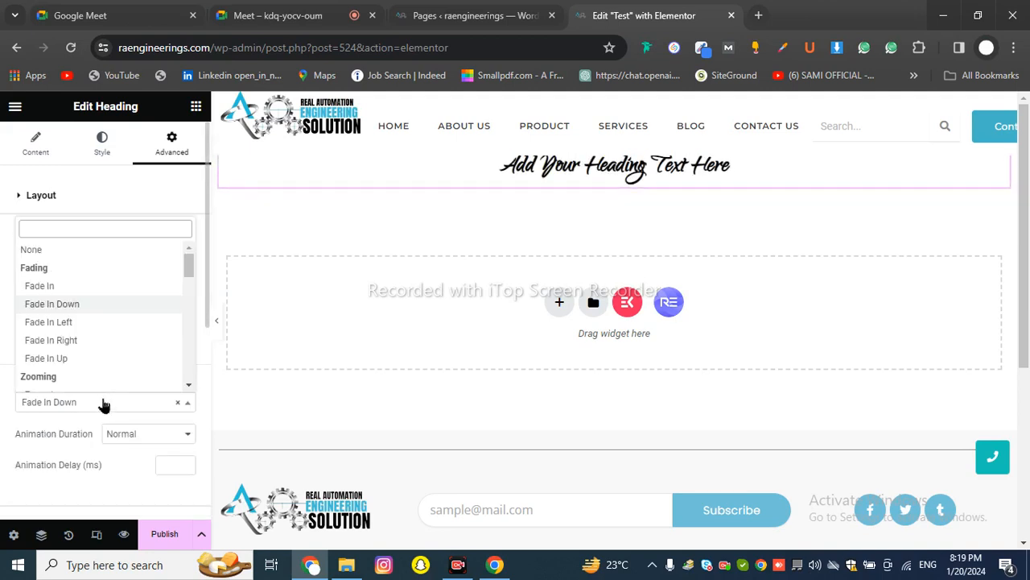
click(85, 340)
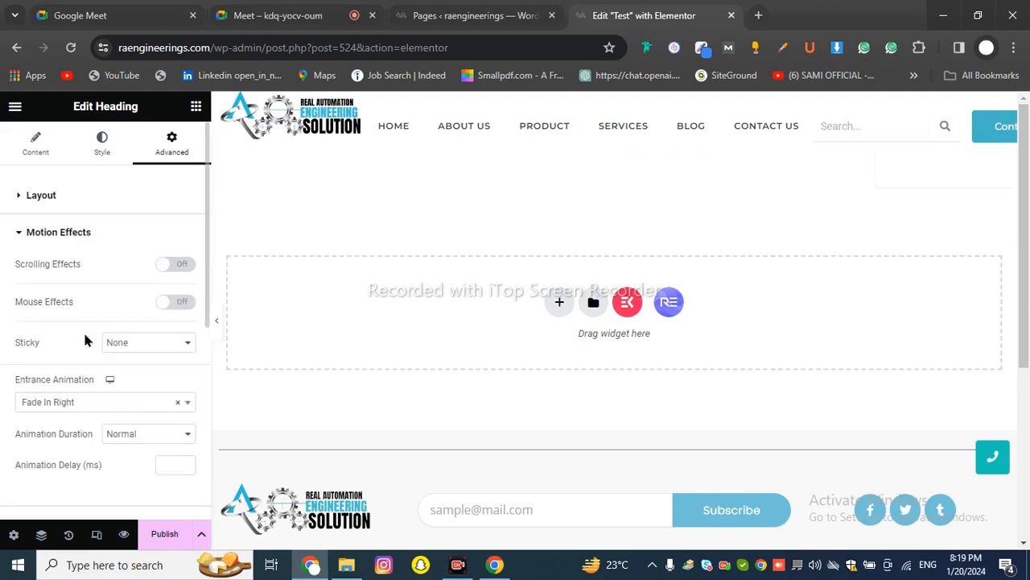
click(97, 402)
scroll(104, 313, down, 3)
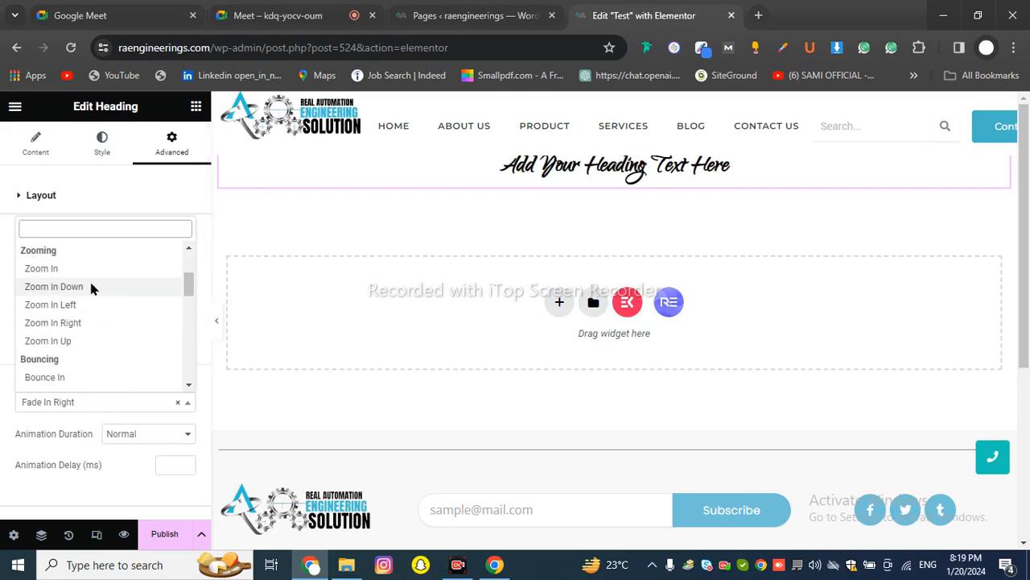
click(91, 287)
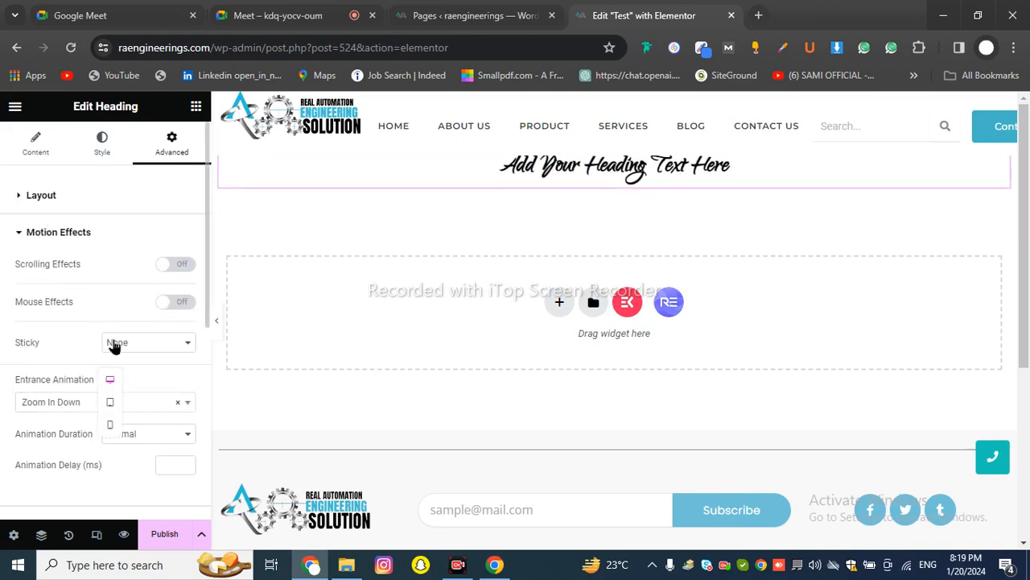
Try Fade In Down and Zoom In Right again, settling on Slide In Down
click(70, 406)
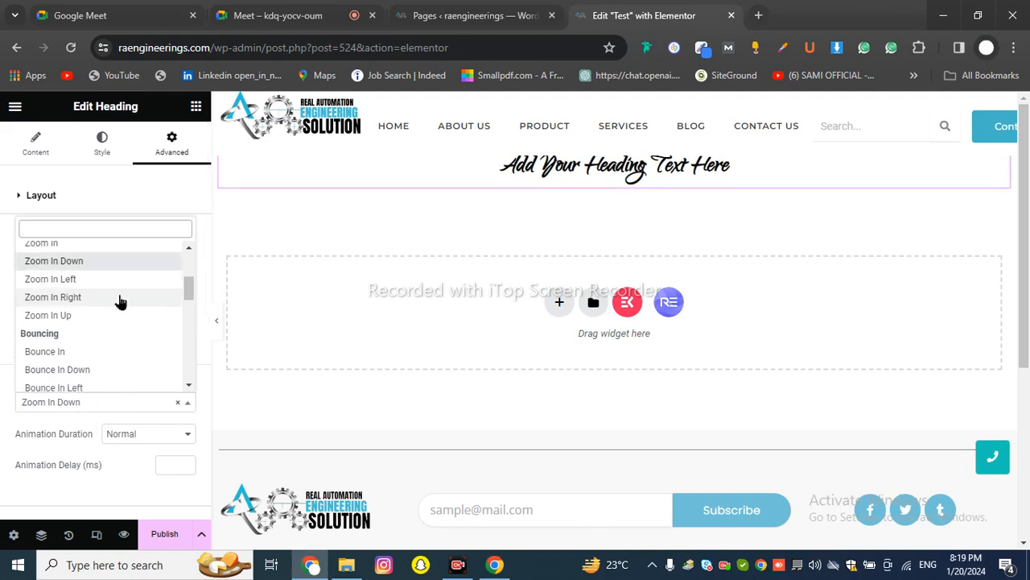
scroll(120, 304, down, 10)
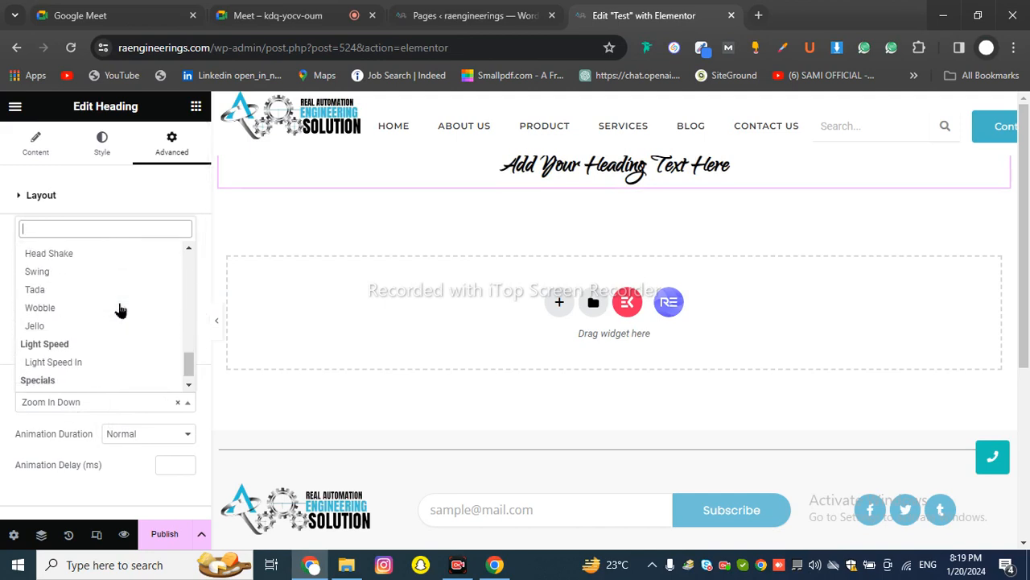
scroll(120, 310, down, 1)
scroll(119, 310, up, 10)
scroll(120, 310, up, 3)
click(119, 300)
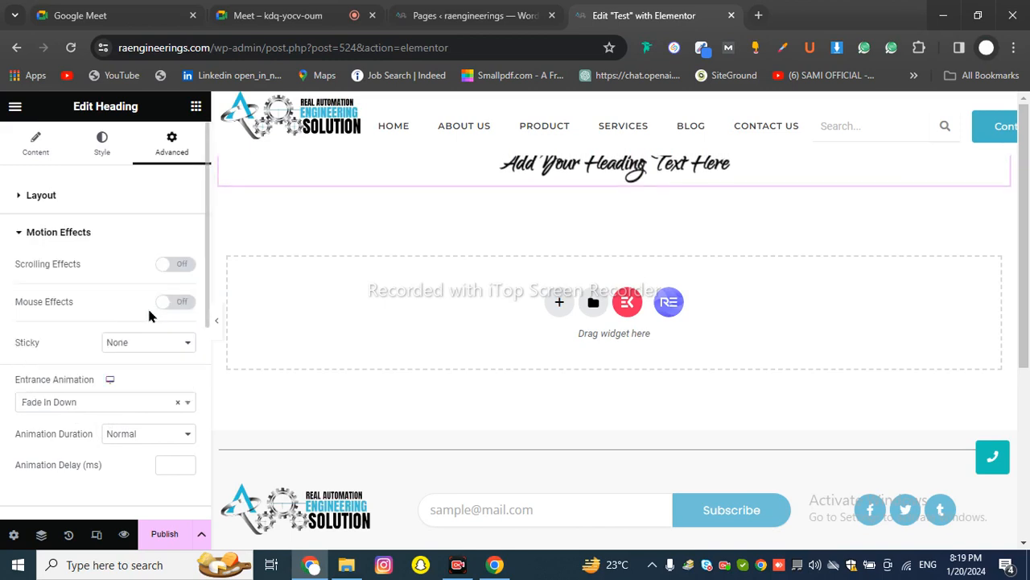
click(81, 402)
scroll(104, 330, down, 2)
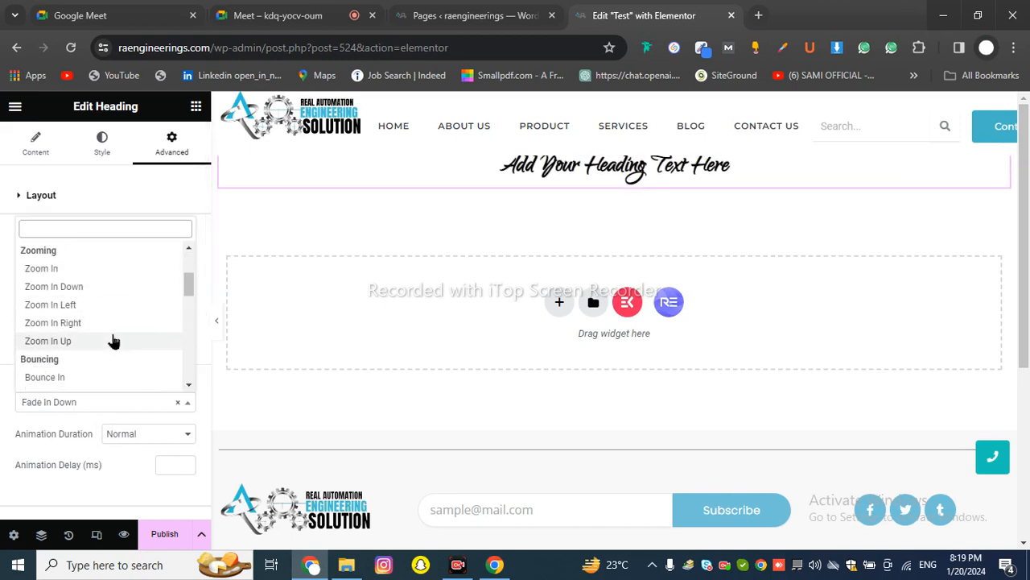
click(131, 322)
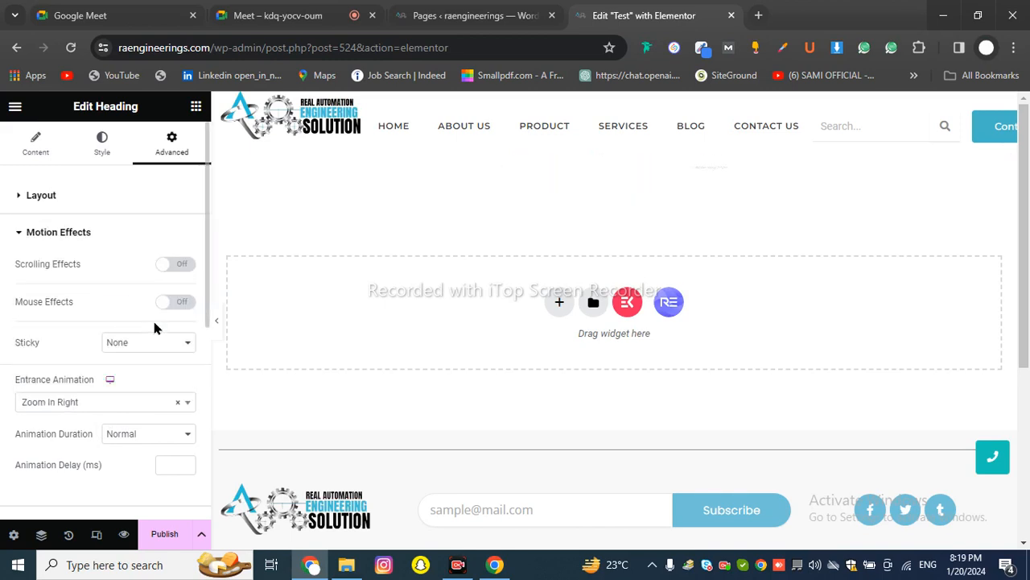
click(141, 400)
scroll(120, 326, down, 3)
click(103, 307)
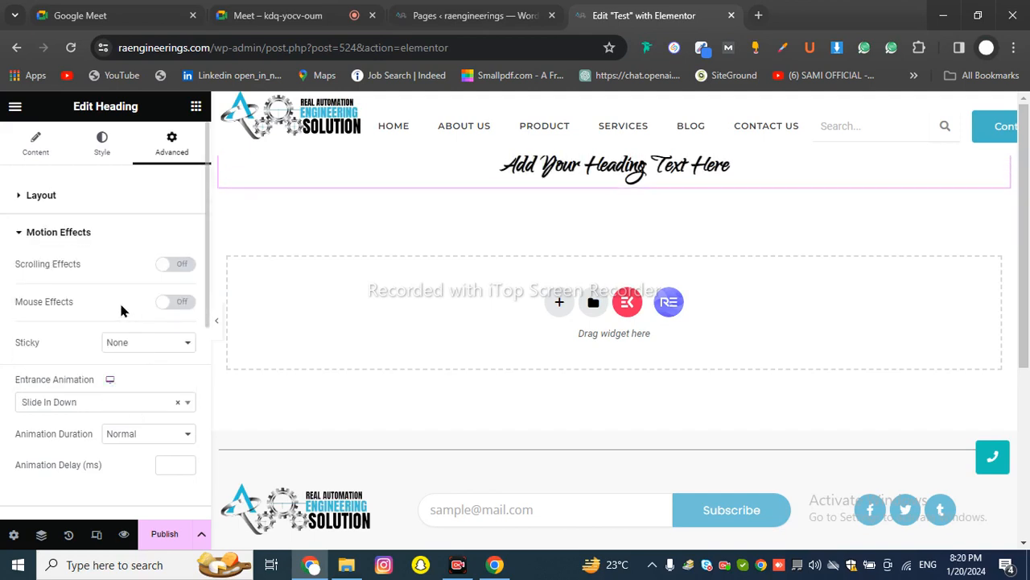
Show the widgets library and switch to the Google Meet call
scroll(122, 311, down, 2)
scroll(126, 300, down, 2)
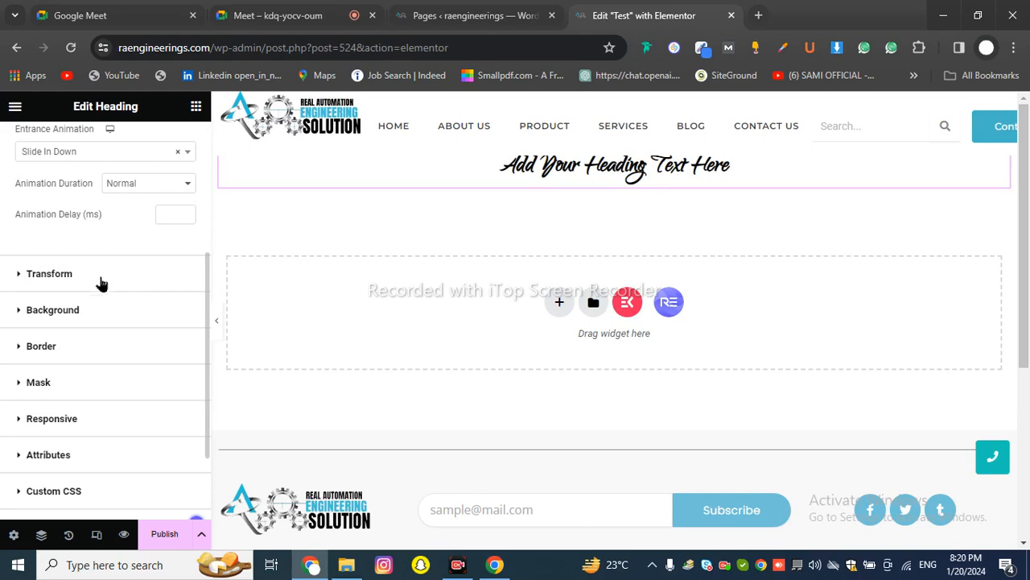
scroll(157, 330, up, 4)
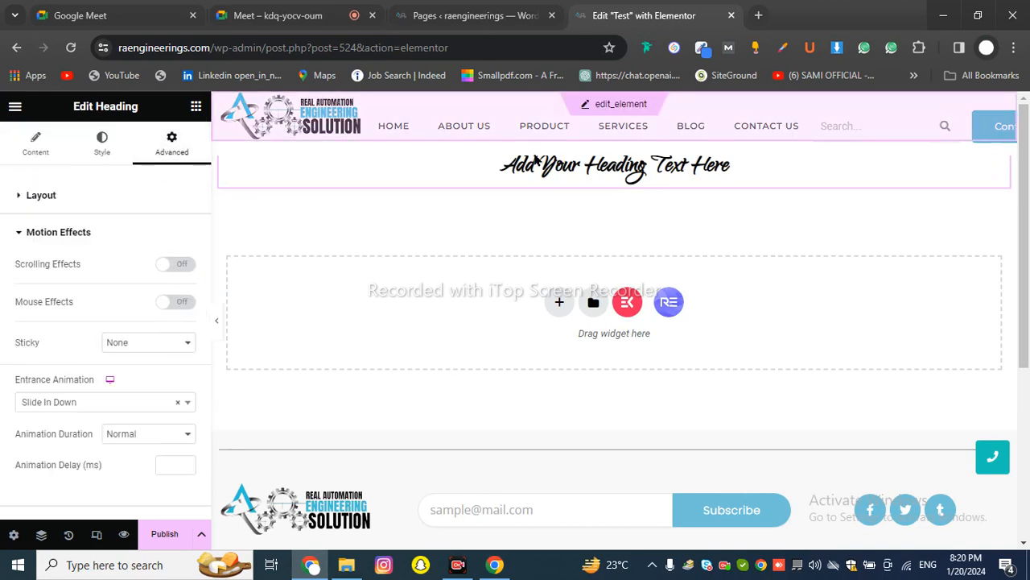
click(195, 107)
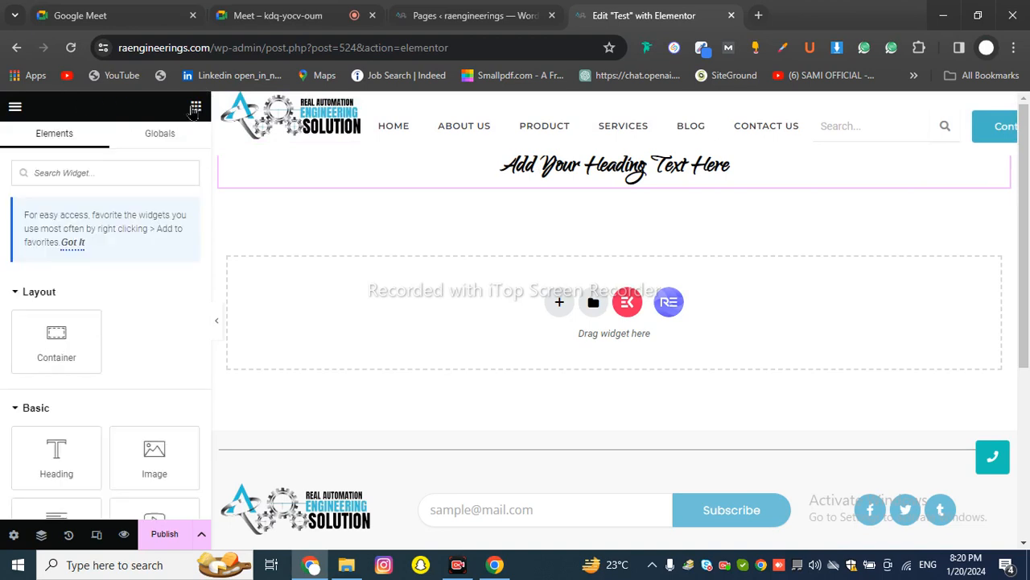
scroll(96, 287, down, 2)
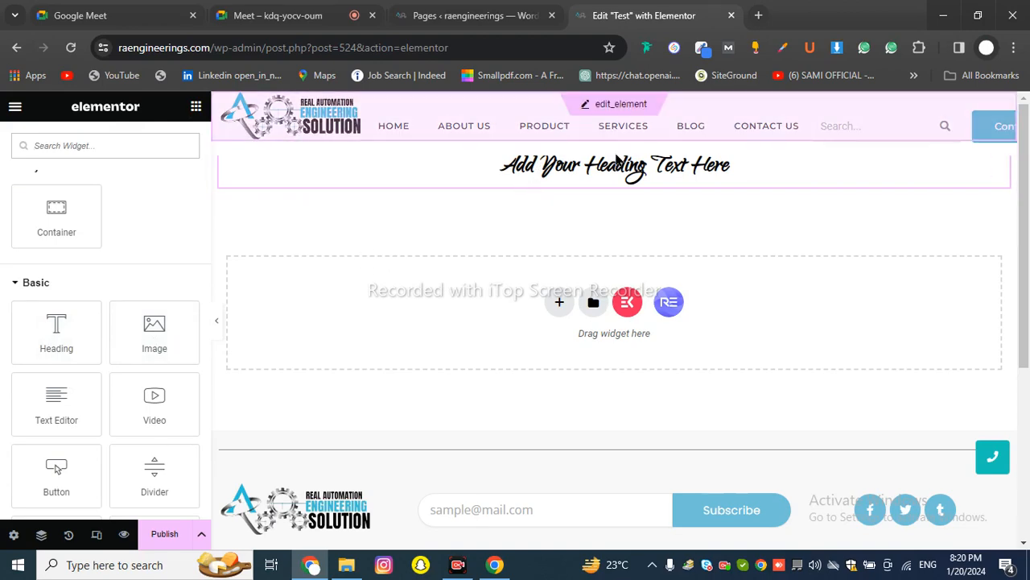
click(281, 16)
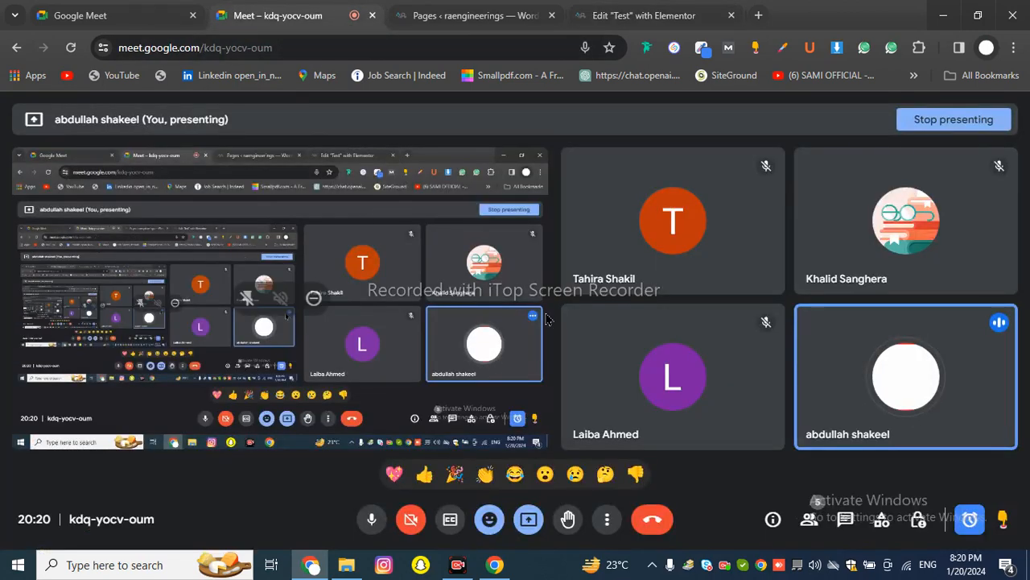
Open the Meet in-call chat messages, then switch to the WordPress Pages list
click(850, 520)
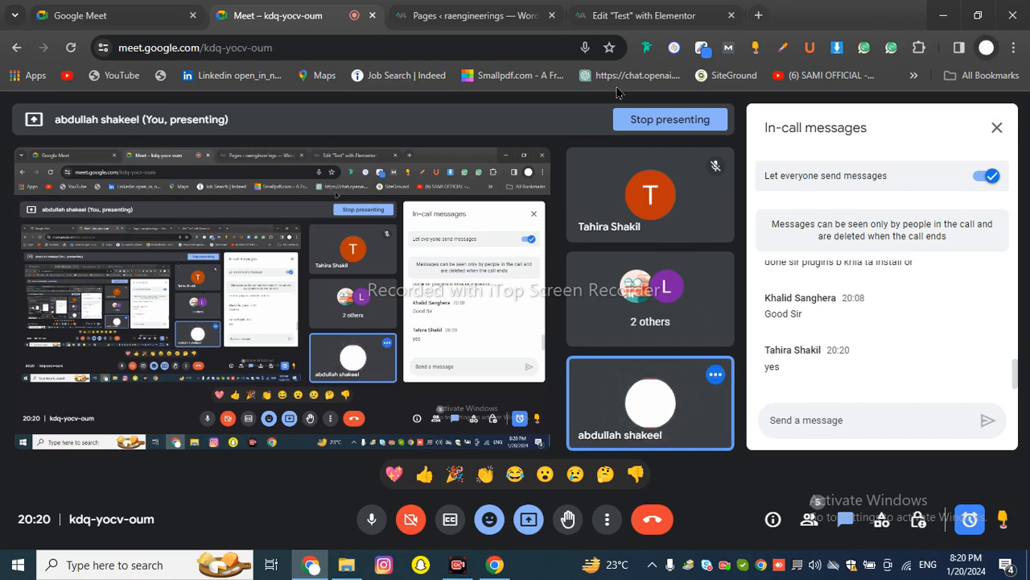
click(555, 14)
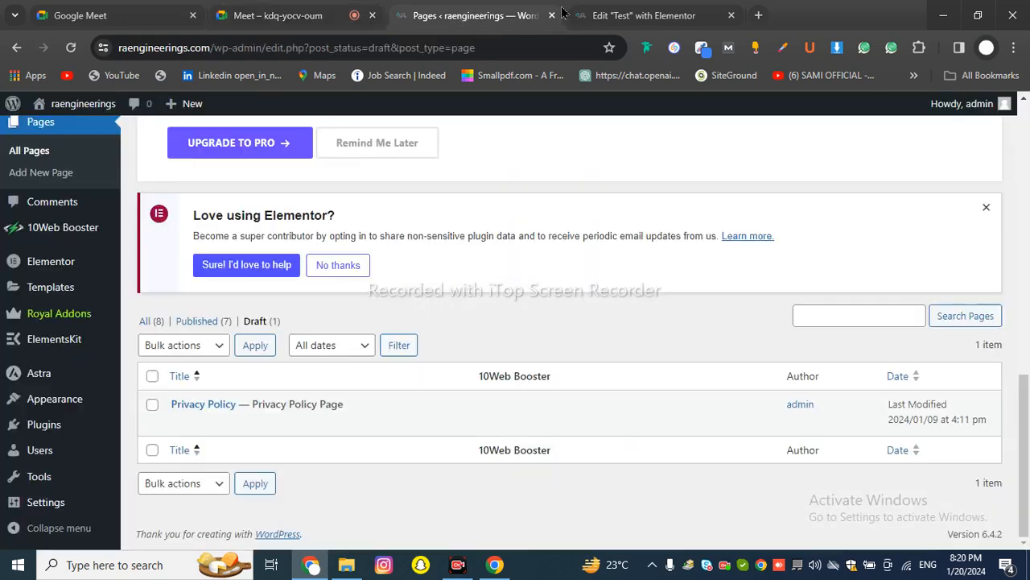
Switch to the 'Edit "Test" with Elementor' browser tab
click(585, 15)
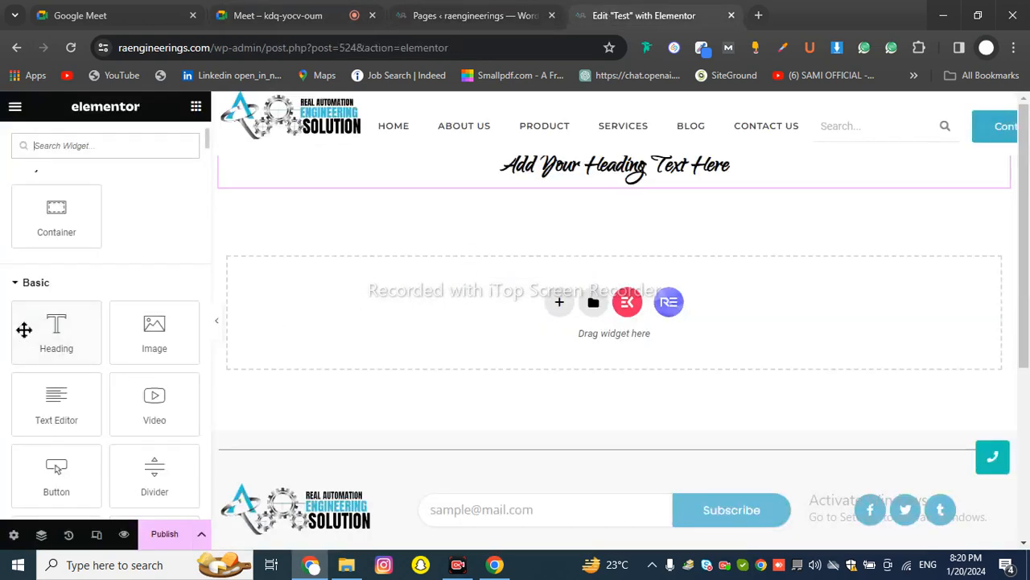
Cancel a new container and drop an Image widget just below the heading
click(559, 306)
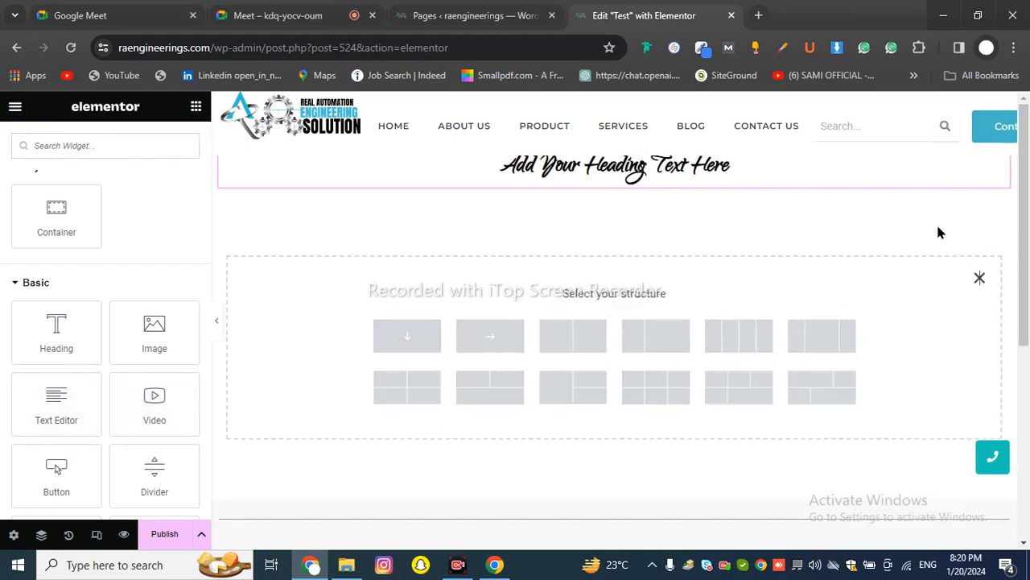
click(978, 277)
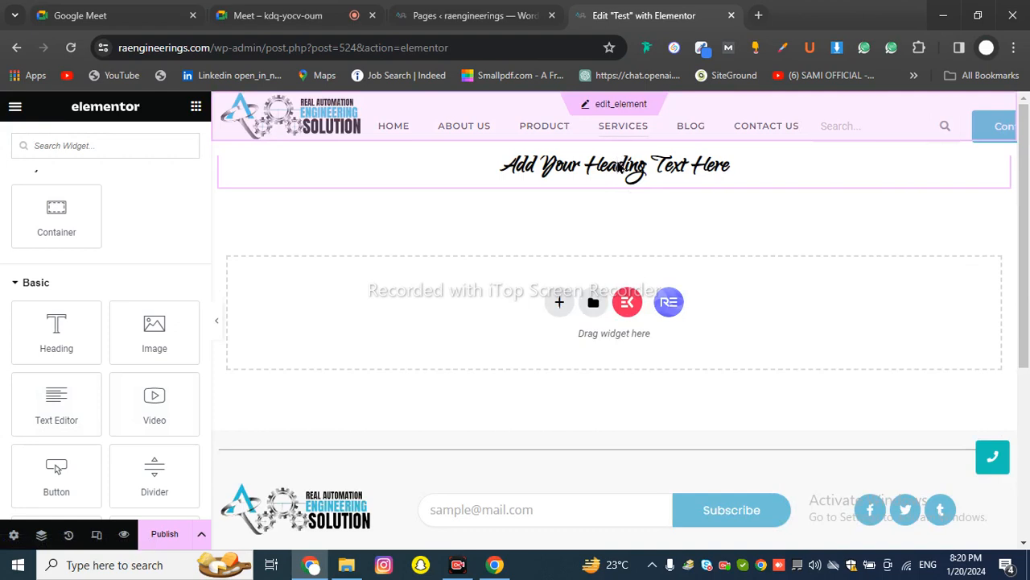
drag(155, 347, 592, 177)
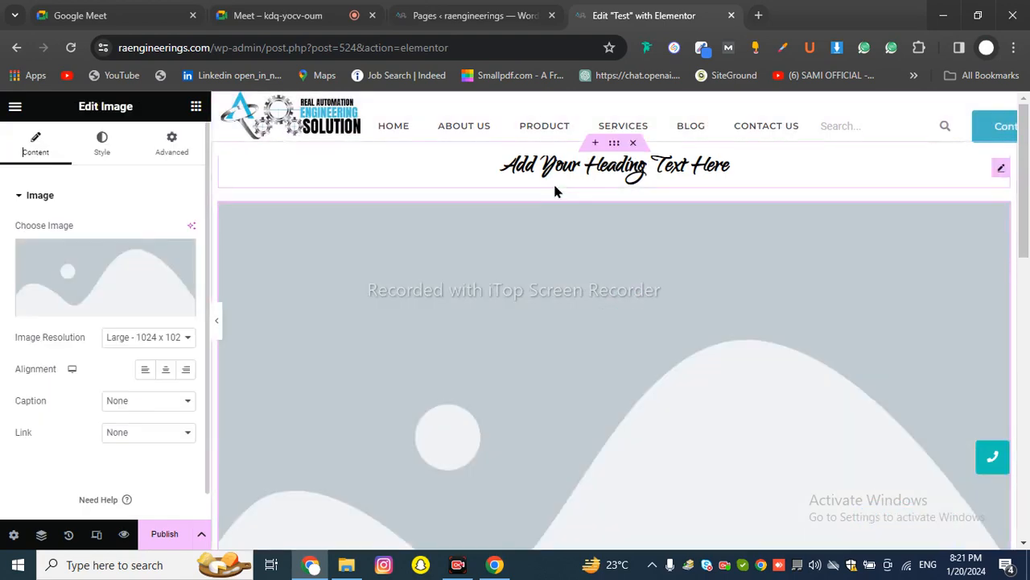
scroll(548, 233, down, 2)
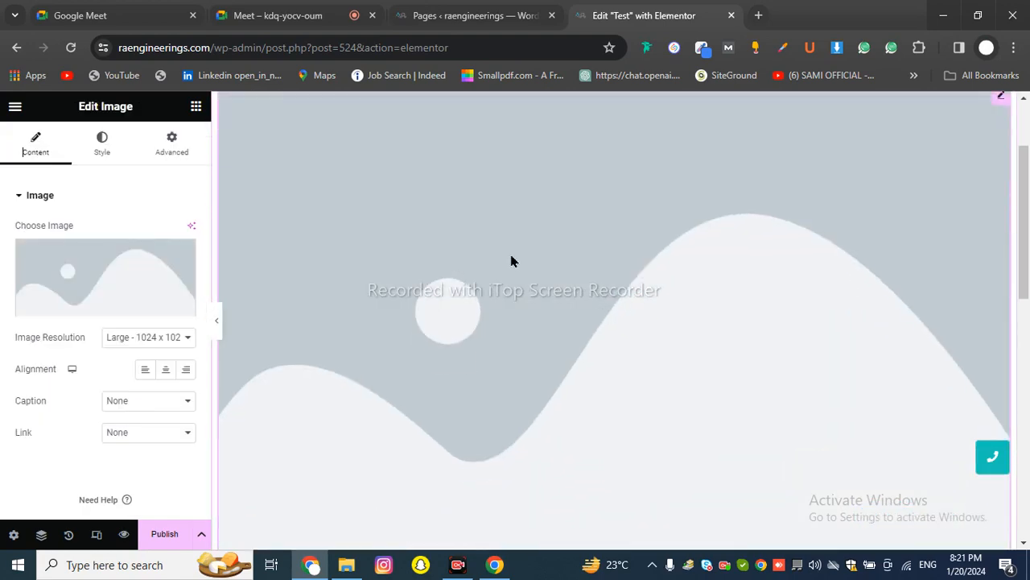
scroll(568, 290, down, 4)
scroll(563, 289, up, 4)
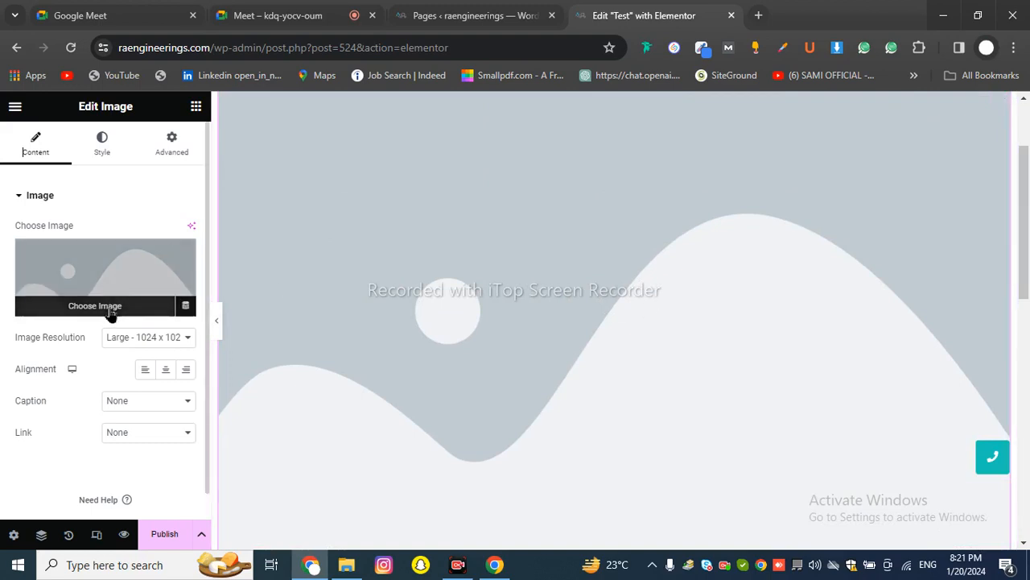
Insert frame2.png, the construction-workers photo, from the Media Library and preview the page
click(111, 310)
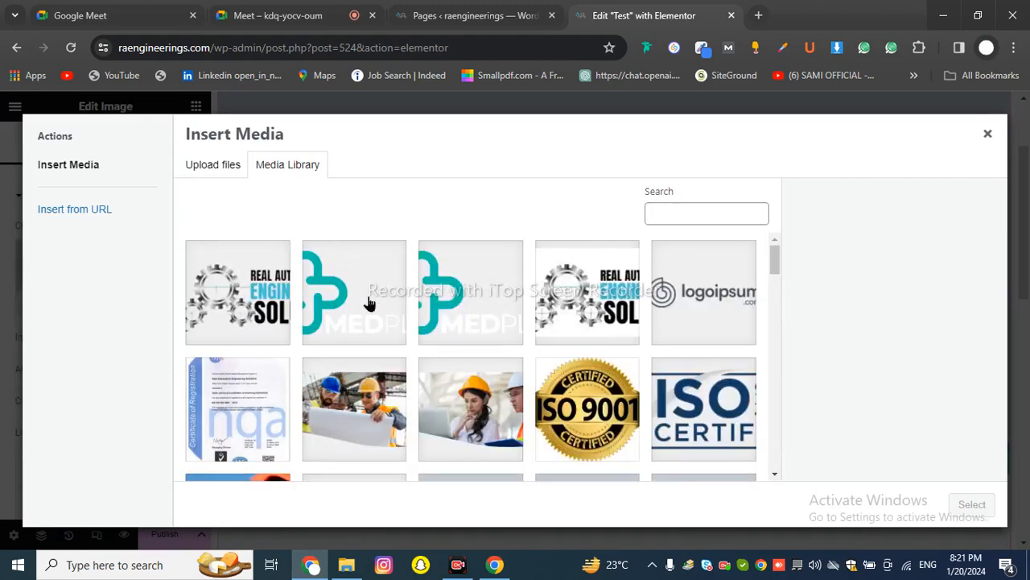
click(357, 392)
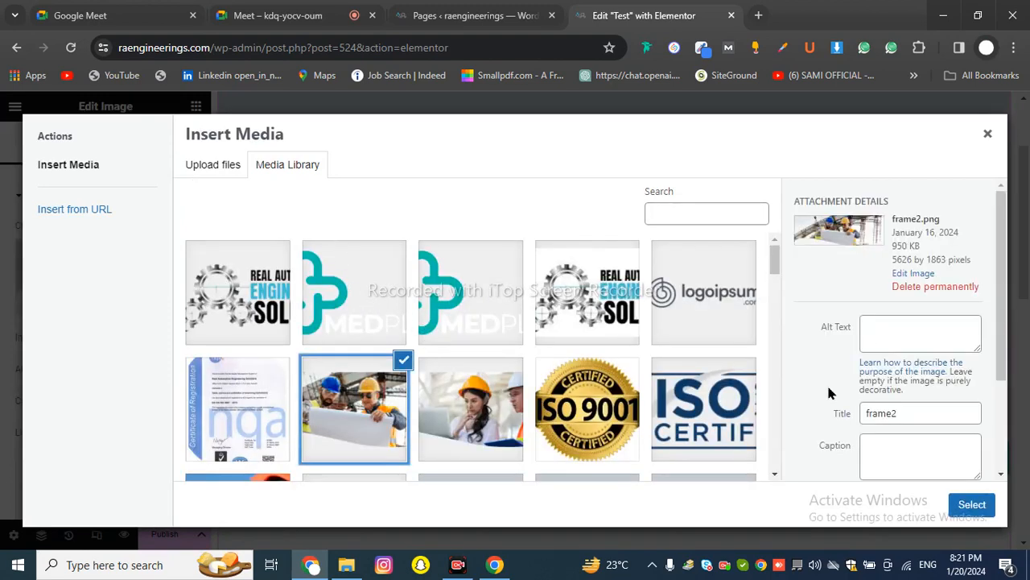
click(971, 504)
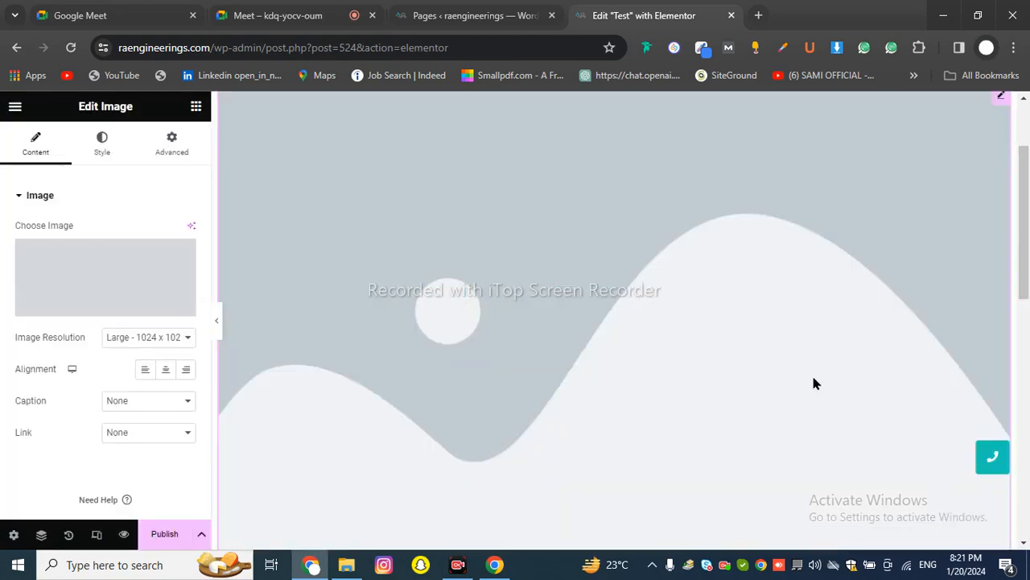
scroll(692, 331, up, 2)
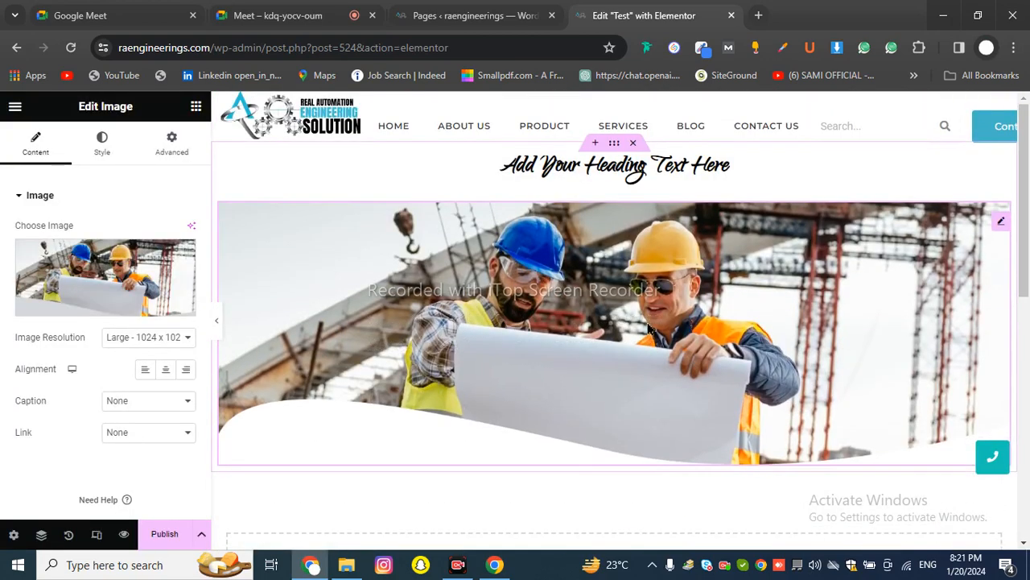
click(215, 320)
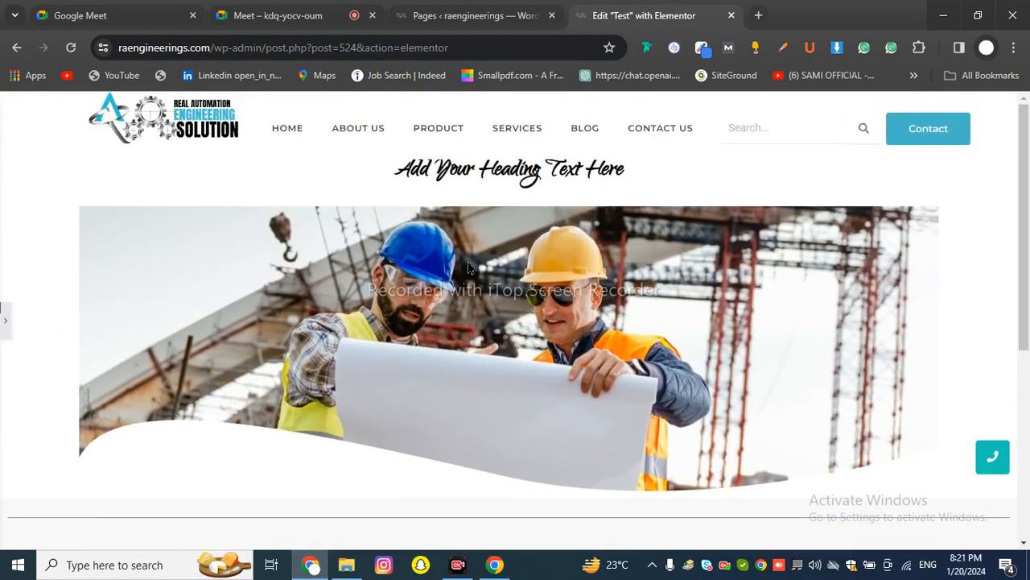
click(645, 250)
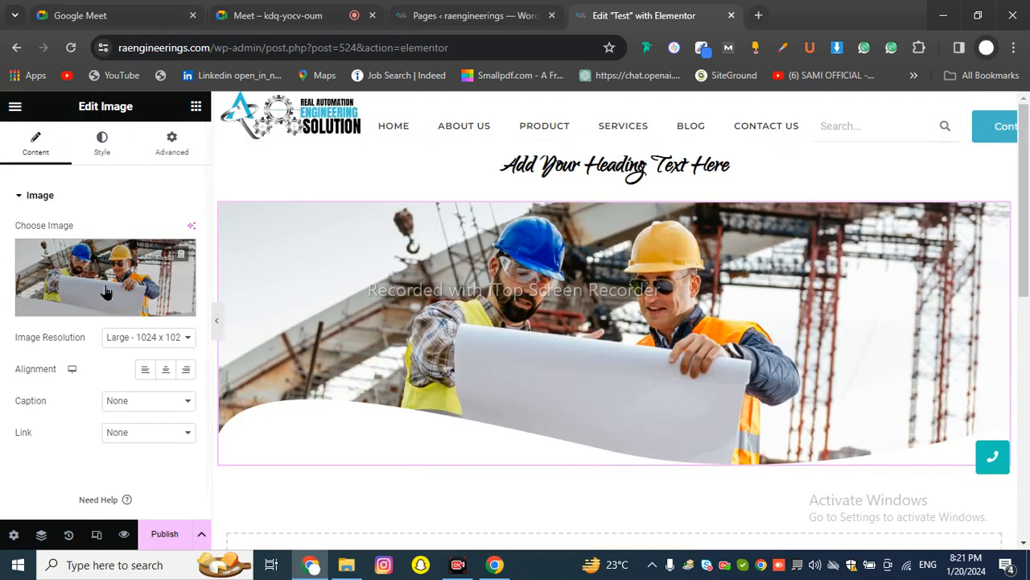
Review the Image Resolution choices, keeping the construction-workers image at Full
click(145, 338)
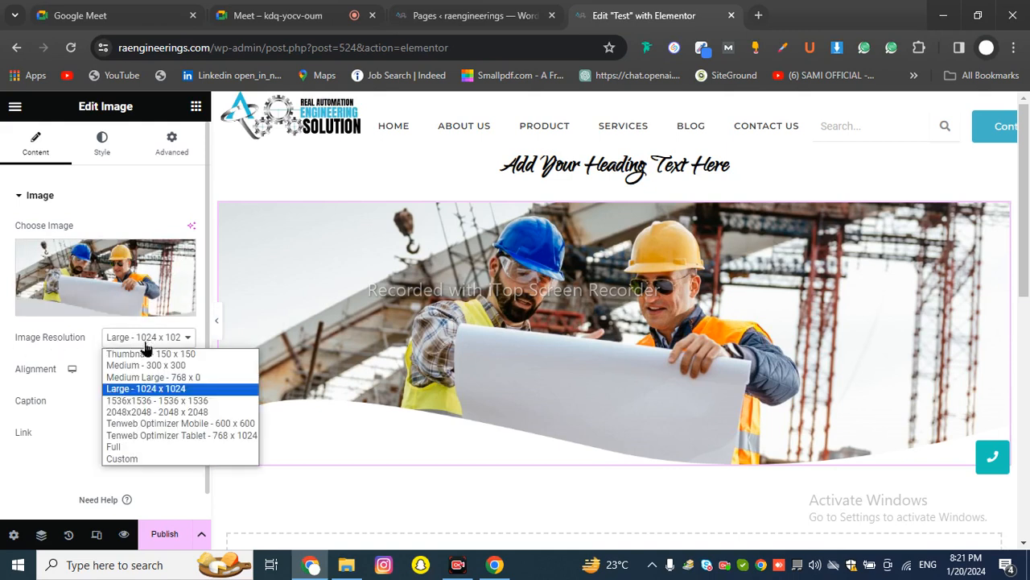
click(113, 447)
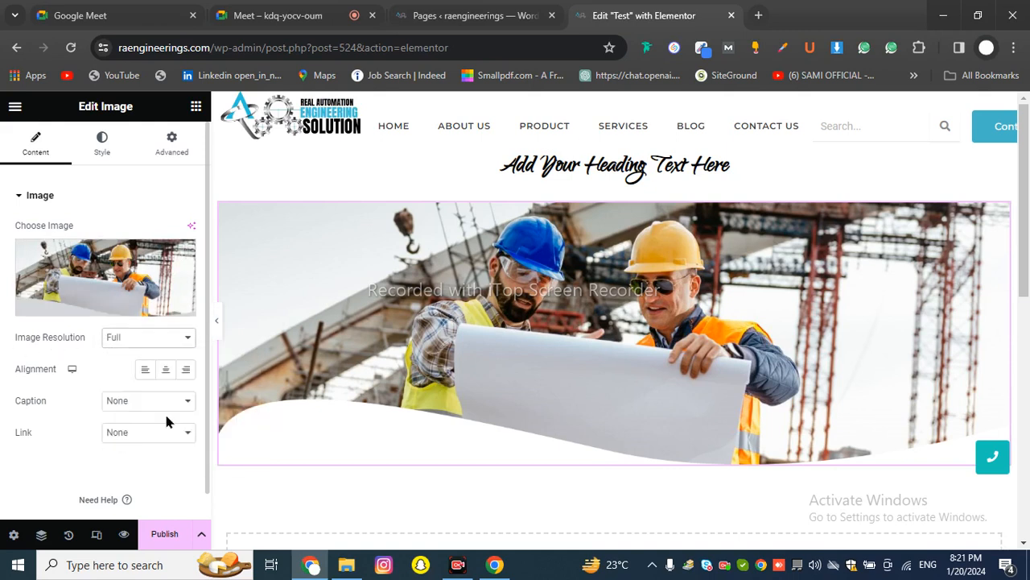
click(160, 344)
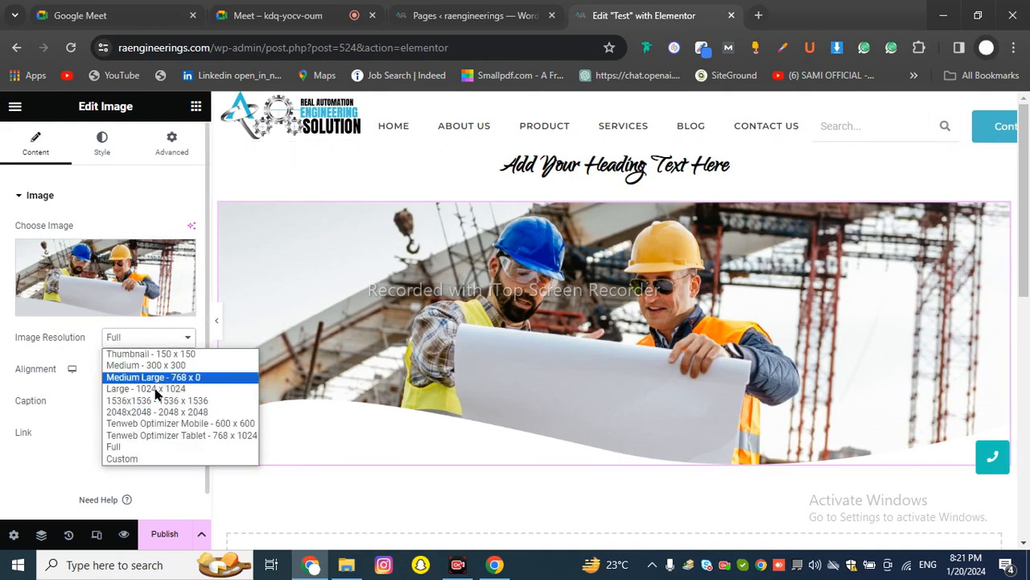
click(121, 448)
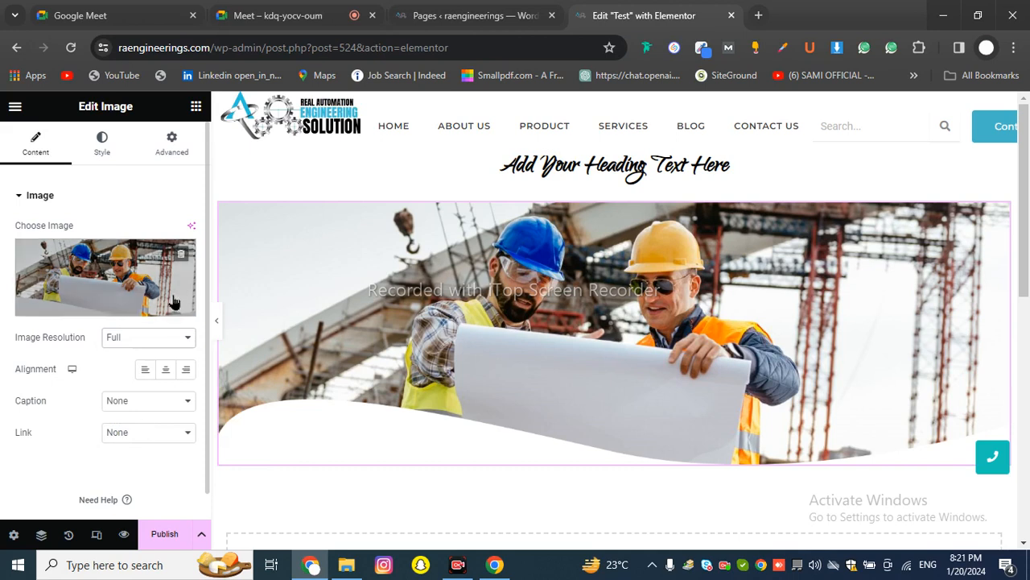
click(118, 338)
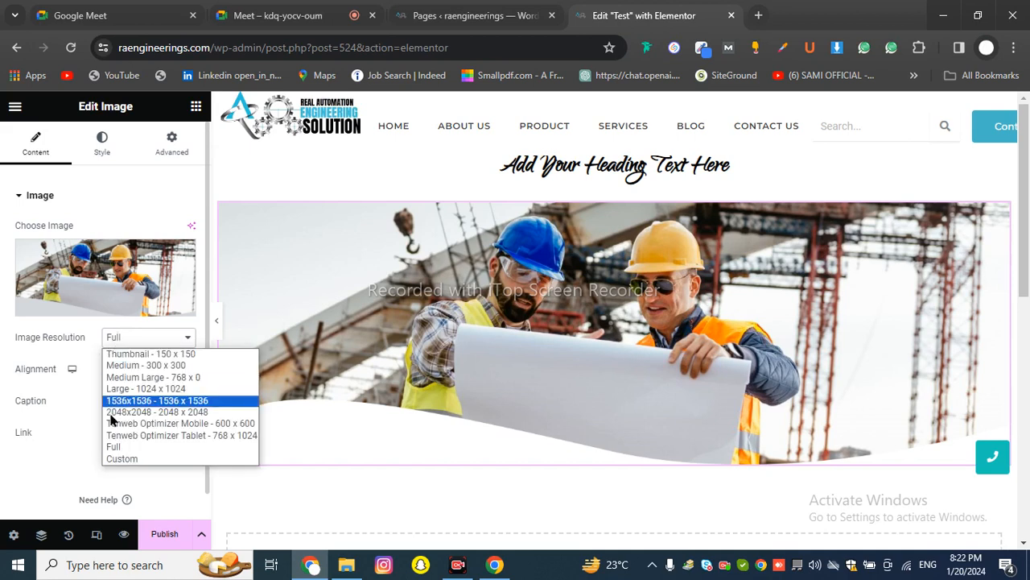
click(118, 446)
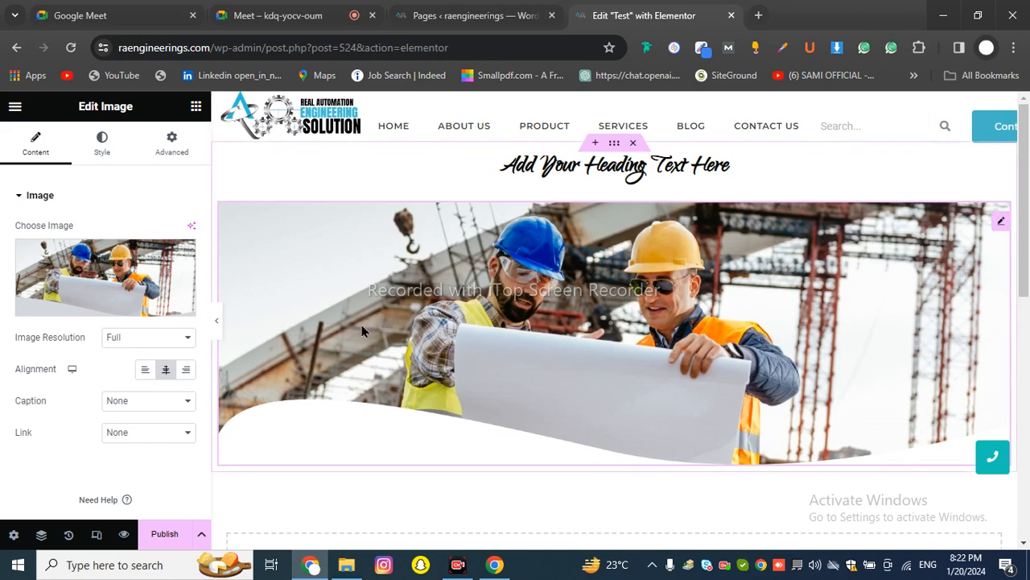
click(157, 407)
click(157, 412)
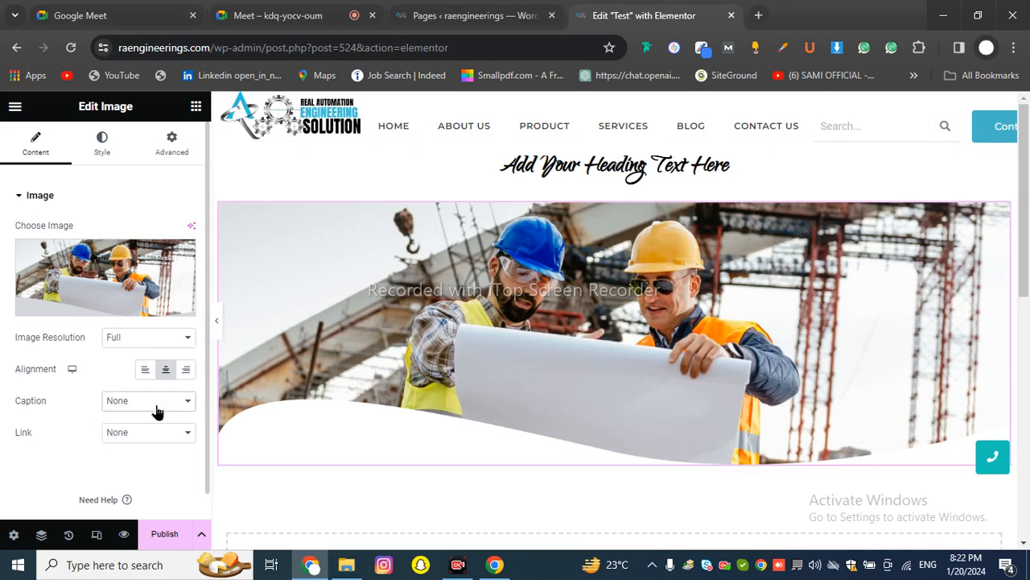
click(146, 435)
scroll(134, 409, down, 1)
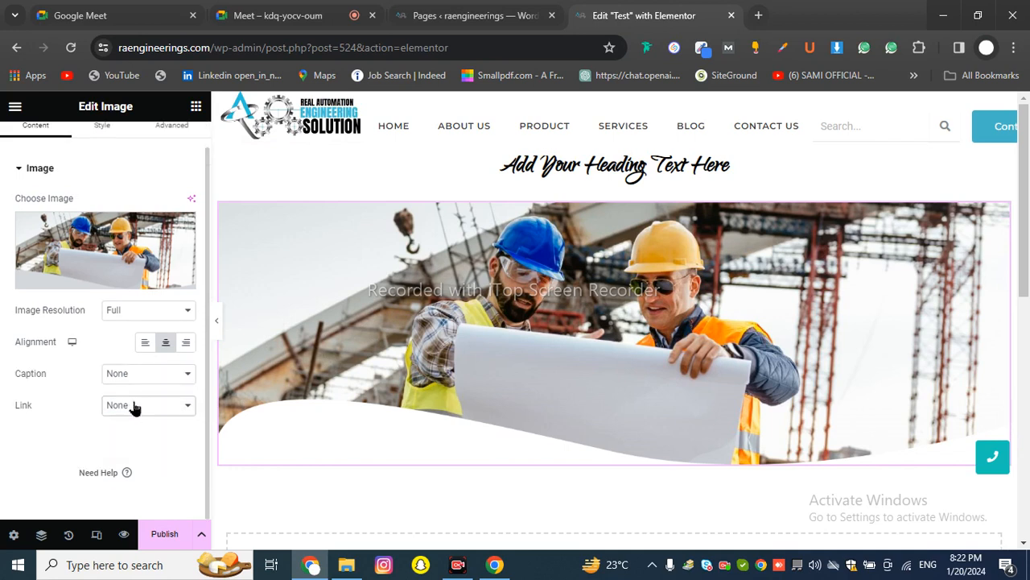
click(137, 395)
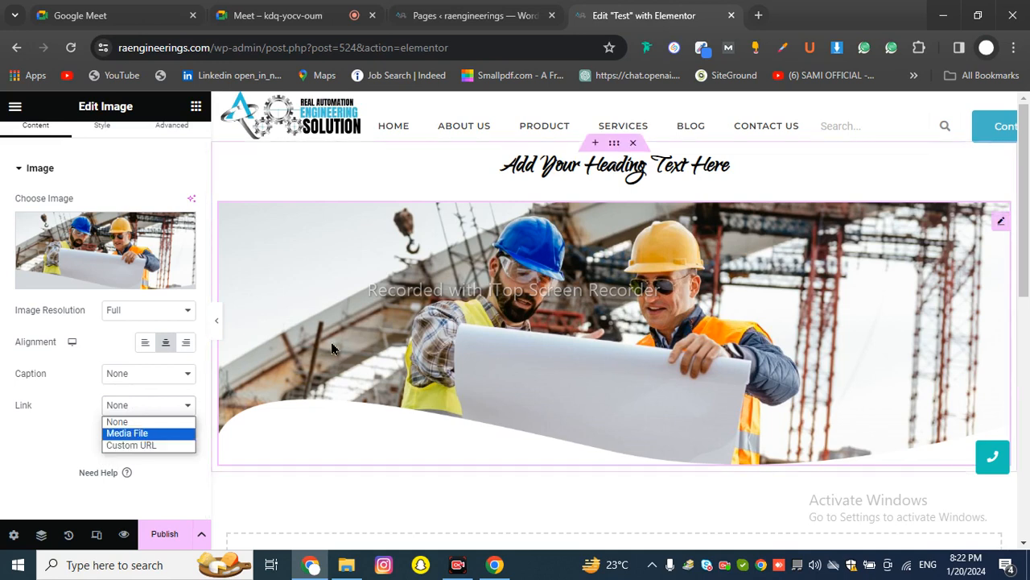
click(137, 447)
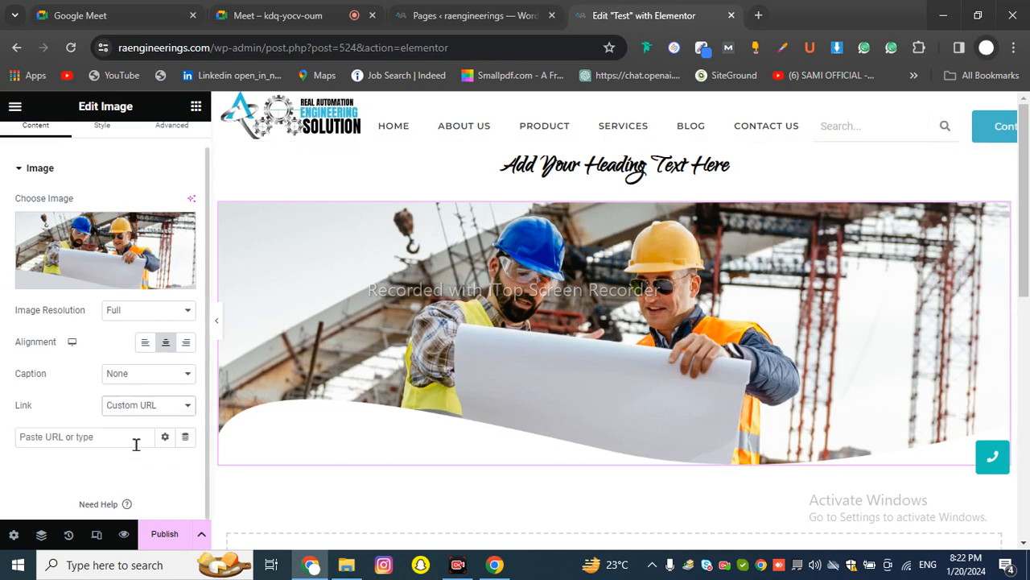
click(90, 443)
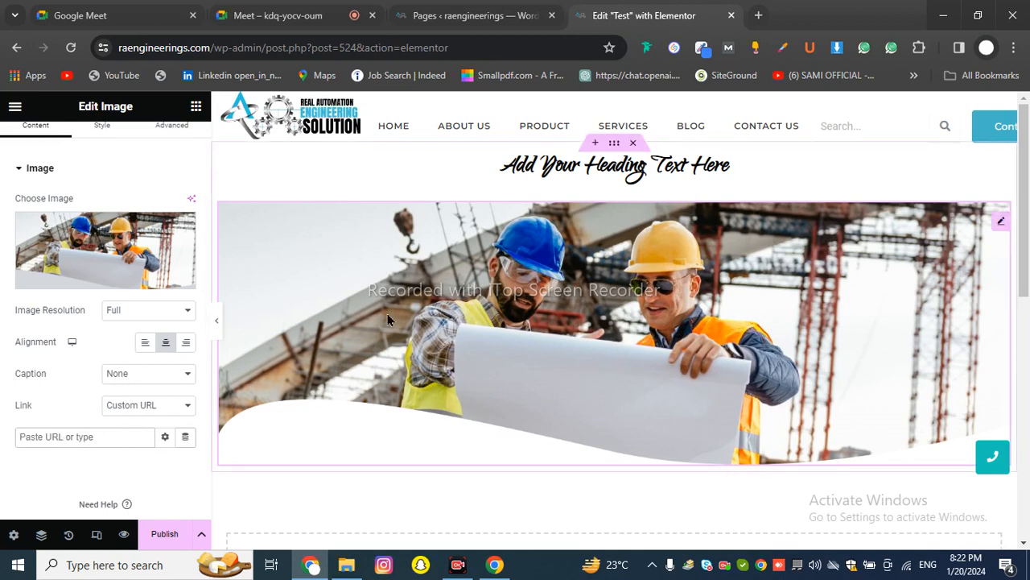
click(126, 410)
click(131, 431)
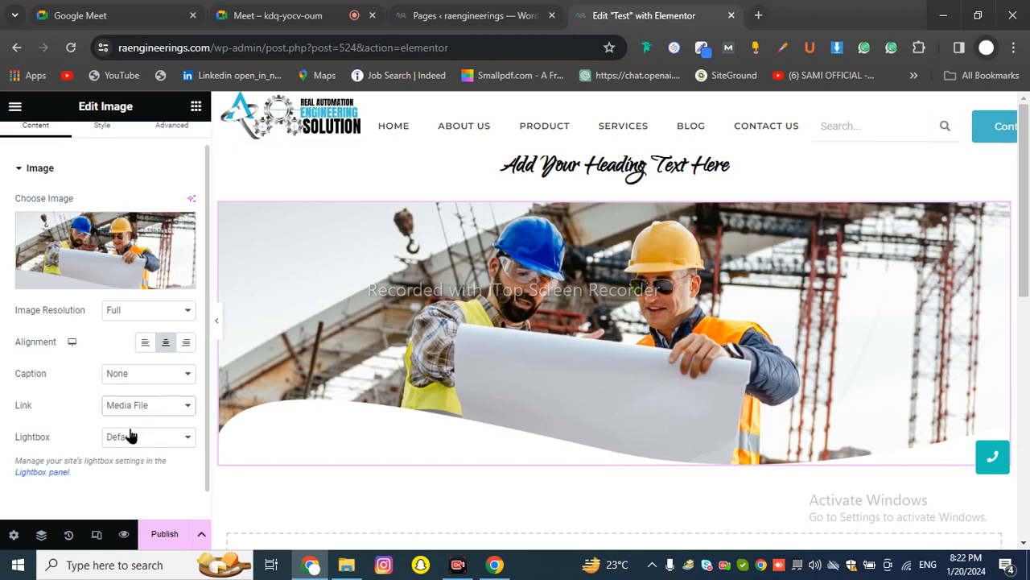
click(126, 443)
scroll(122, 445, down, 1)
click(119, 378)
click(126, 403)
click(135, 377)
click(125, 414)
click(131, 344)
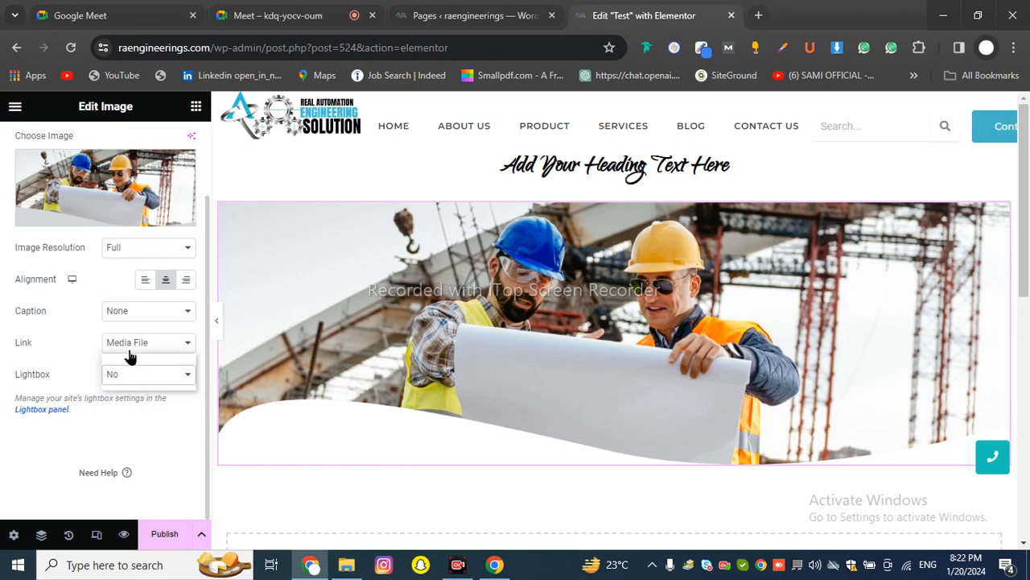
click(121, 358)
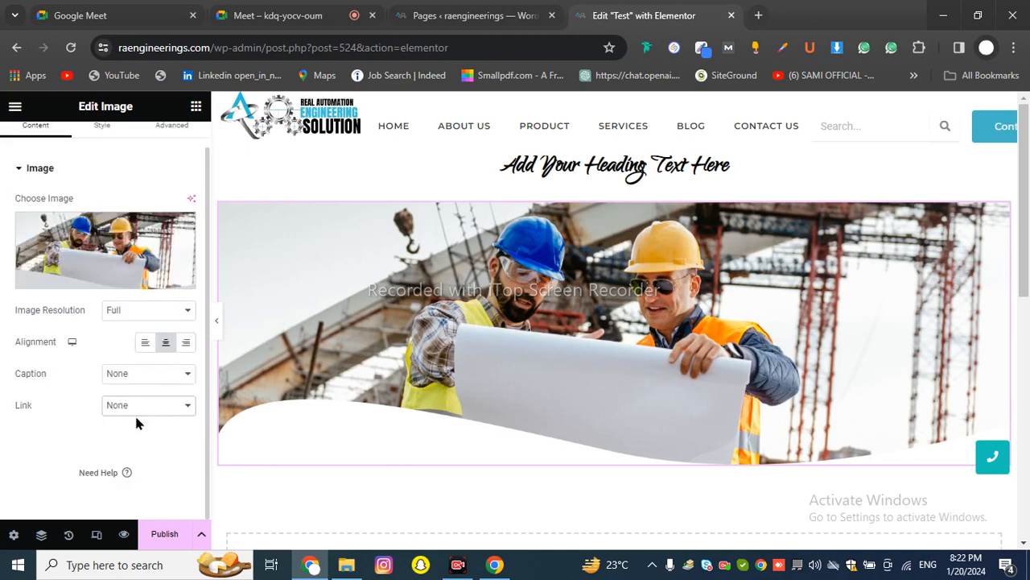
scroll(159, 335, up, 1)
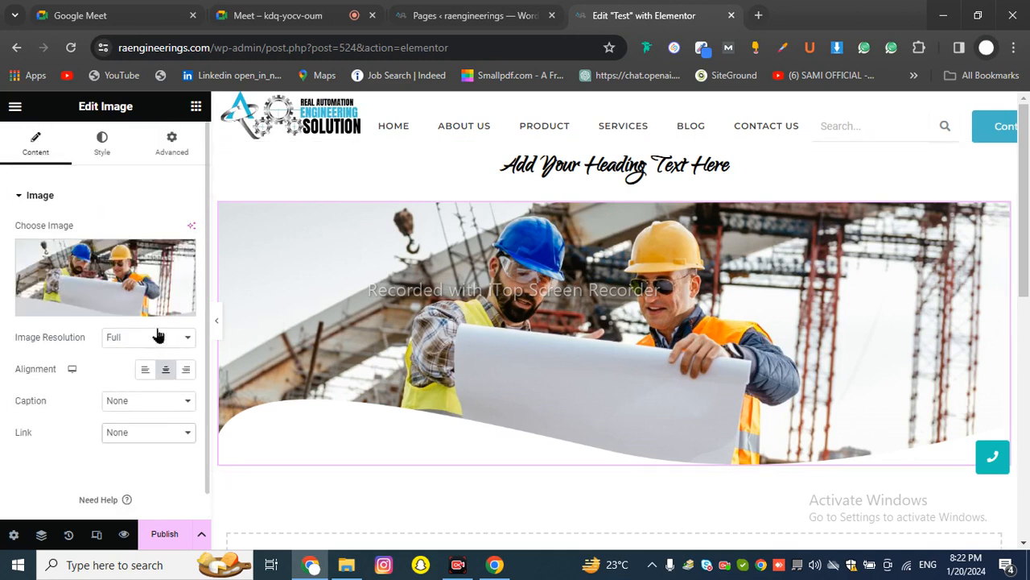
In the image's Style tab, try Width, Max Width and a 500 px Height
click(102, 145)
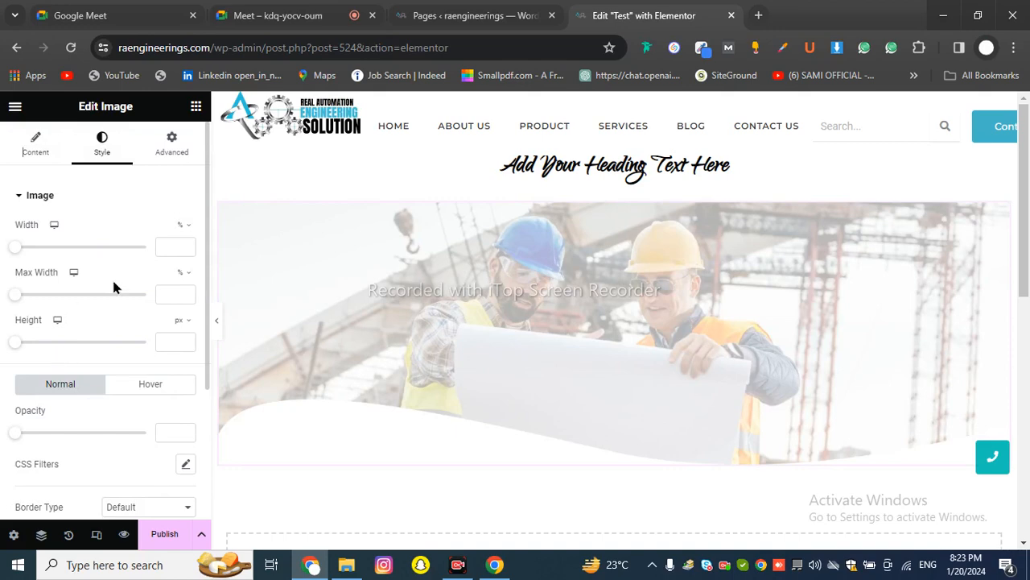
scroll(83, 314, down, 3)
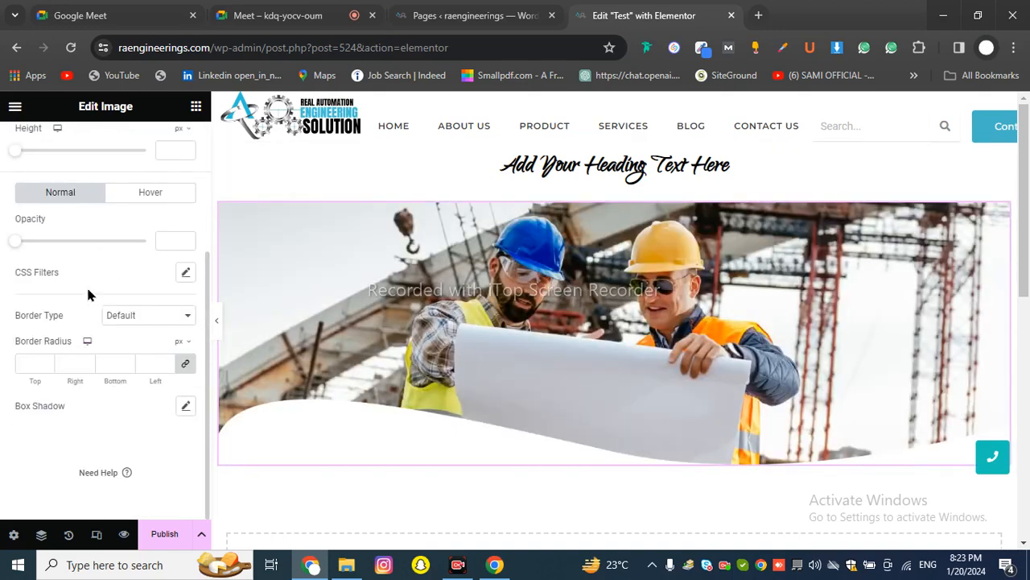
scroll(89, 293, up, 3)
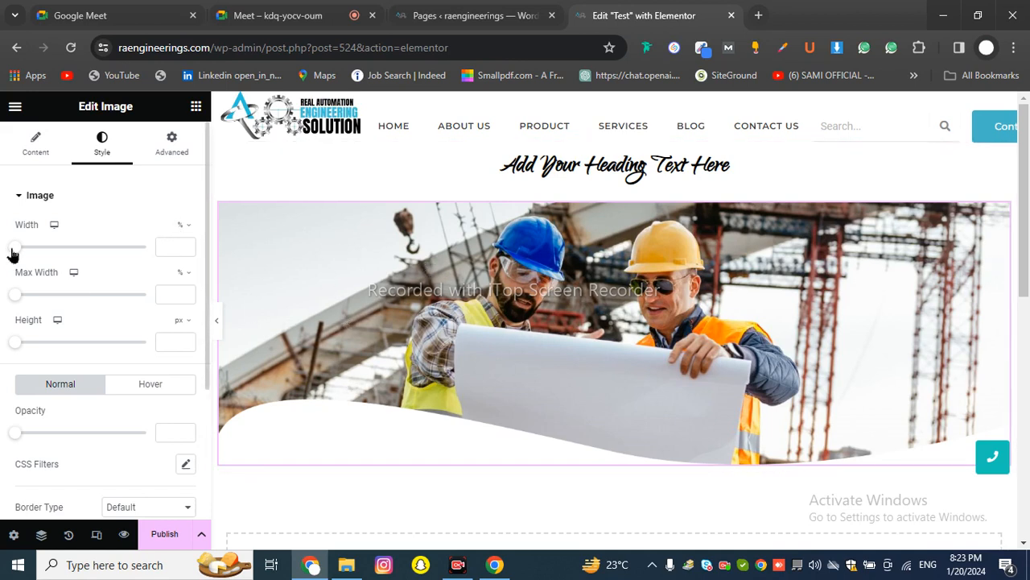
drag(14, 248, 163, 248)
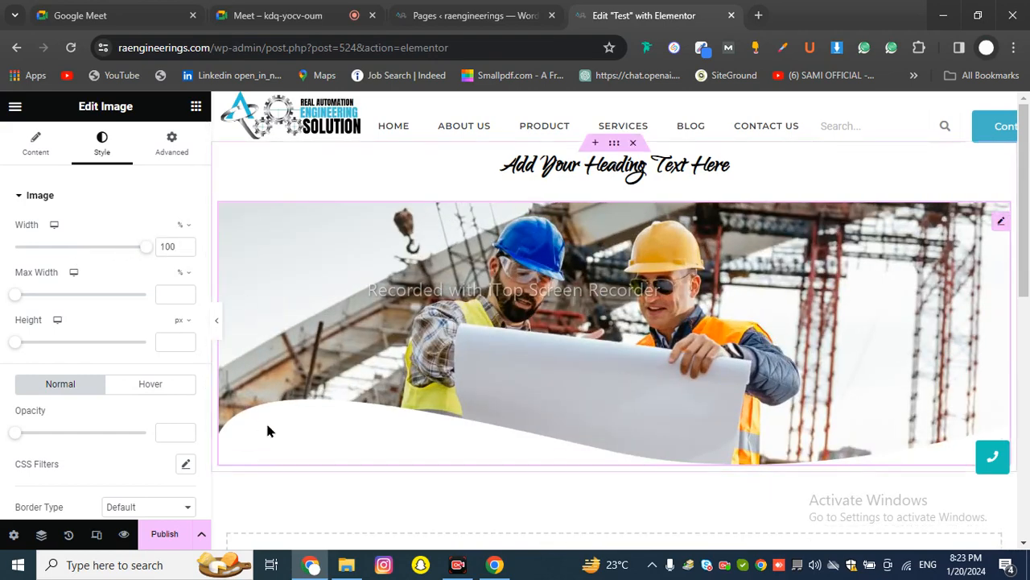
drag(142, 251, 172, 262)
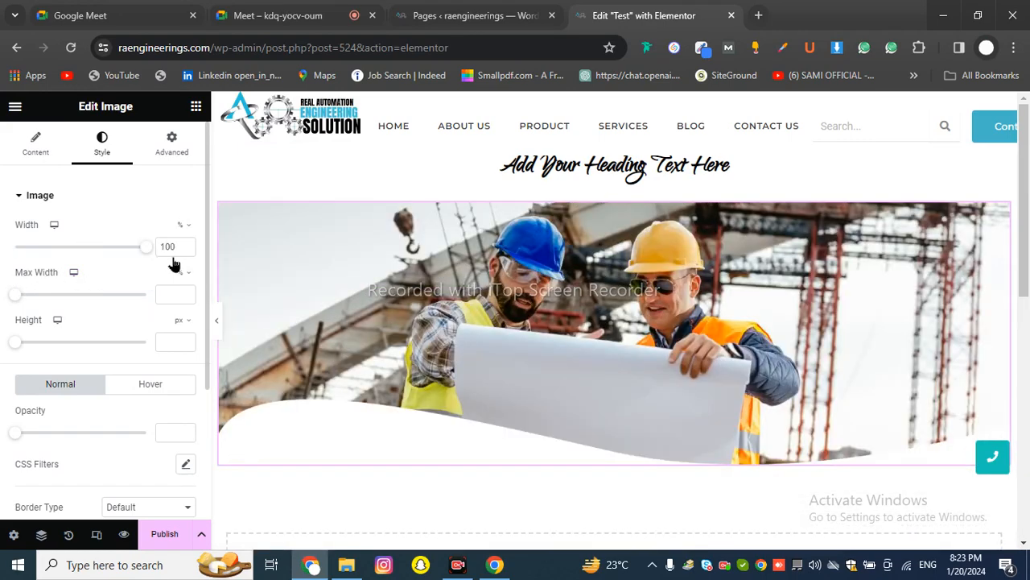
drag(17, 299, 156, 309)
drag(16, 344, 164, 345)
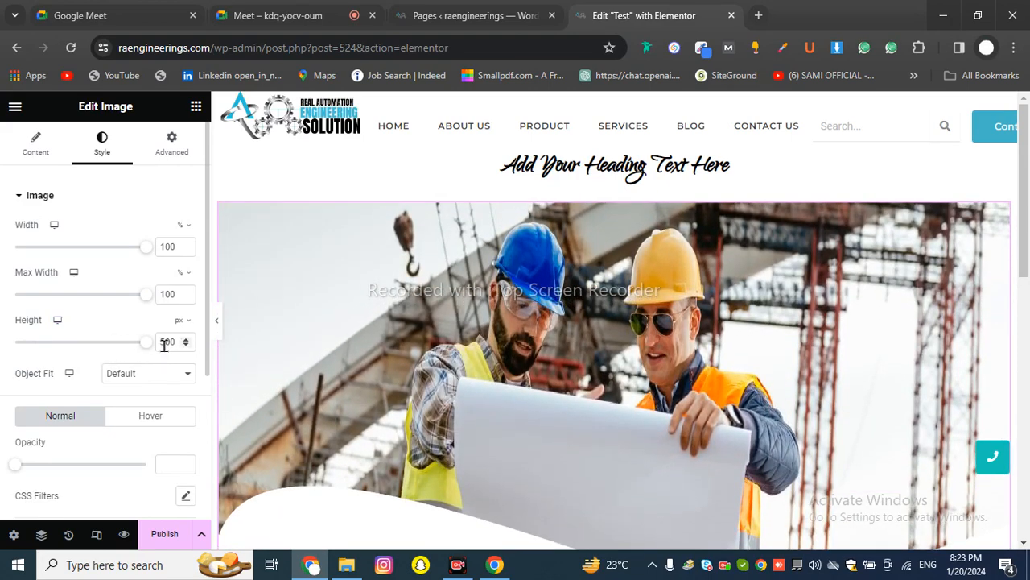
scroll(437, 251, down, 2)
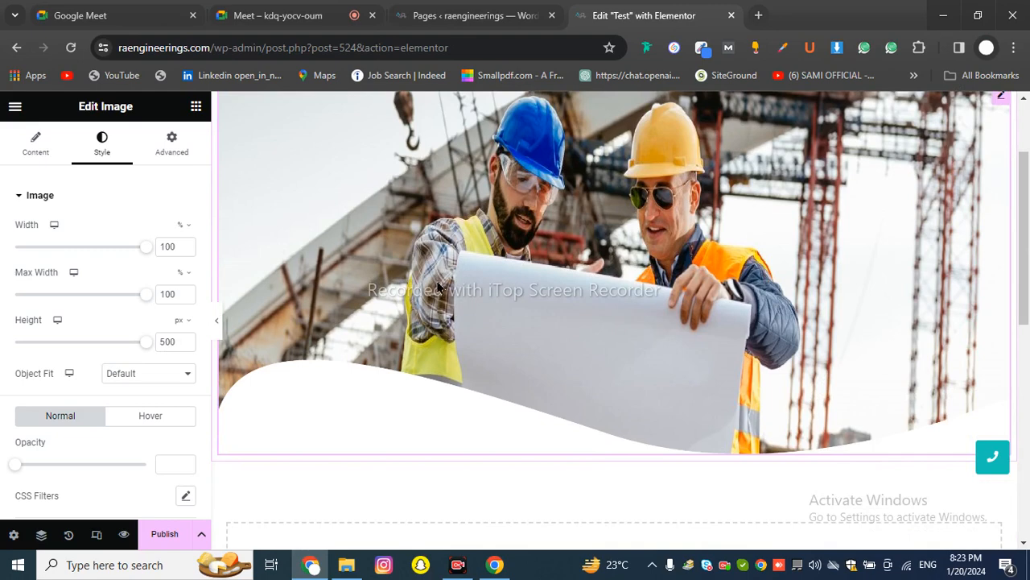
scroll(434, 297, up, 2)
Clear the image's Height, Max Width and Width fields
double_click(169, 341)
key(BackSpace)
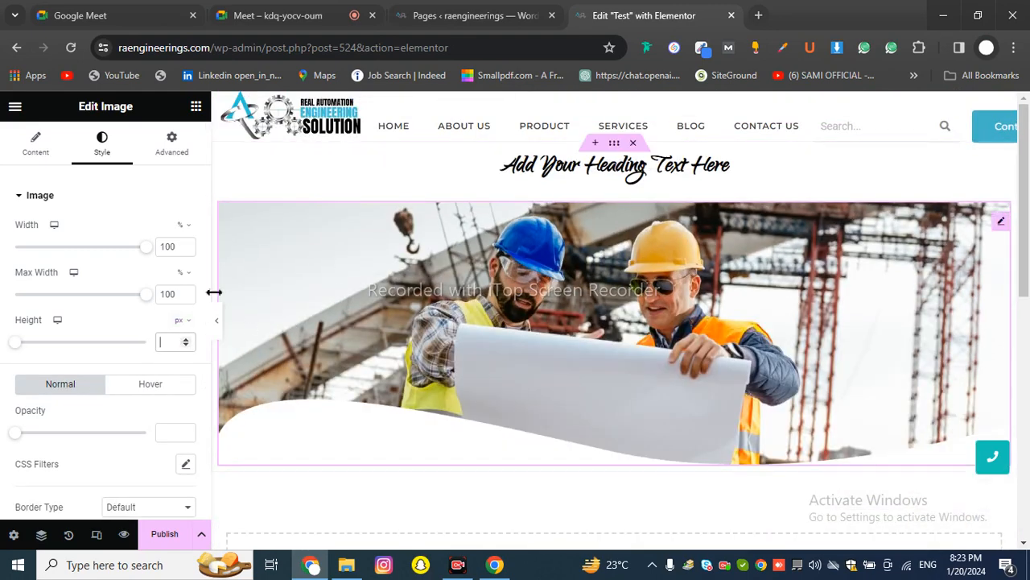
double_click(169, 294)
key(BackSpace)
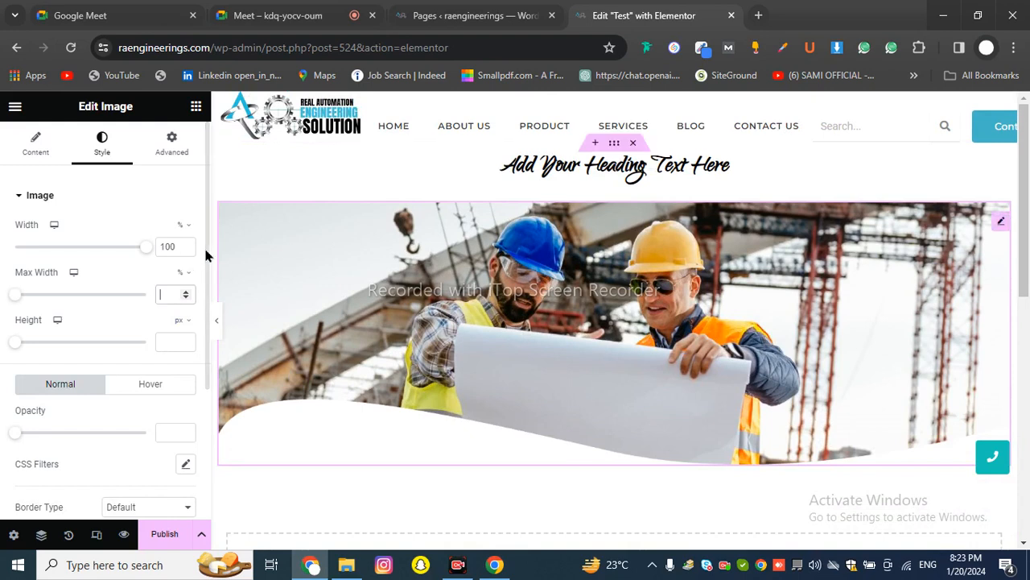
double_click(170, 245)
key(BackSpace)
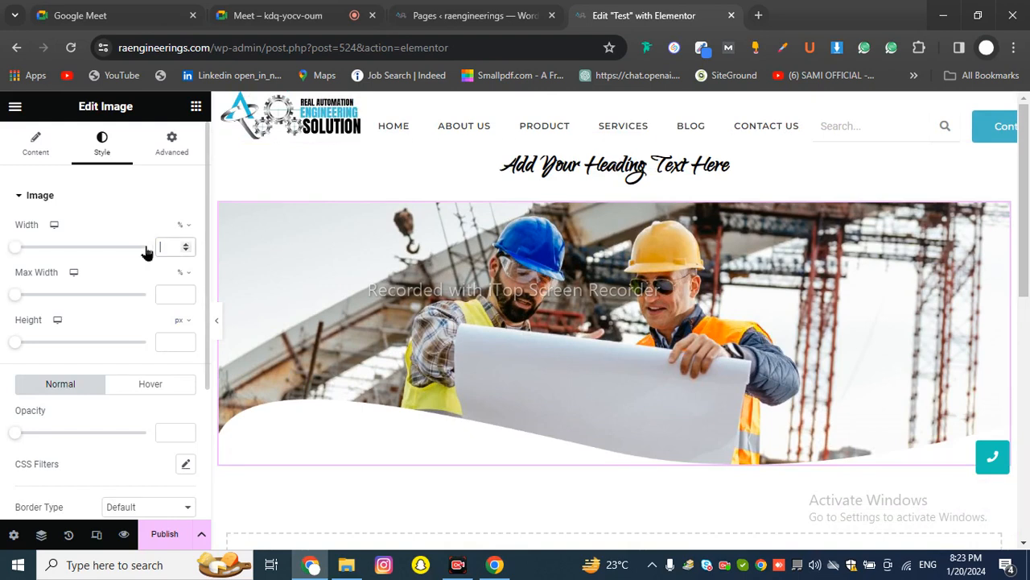
scroll(134, 318, down, 3)
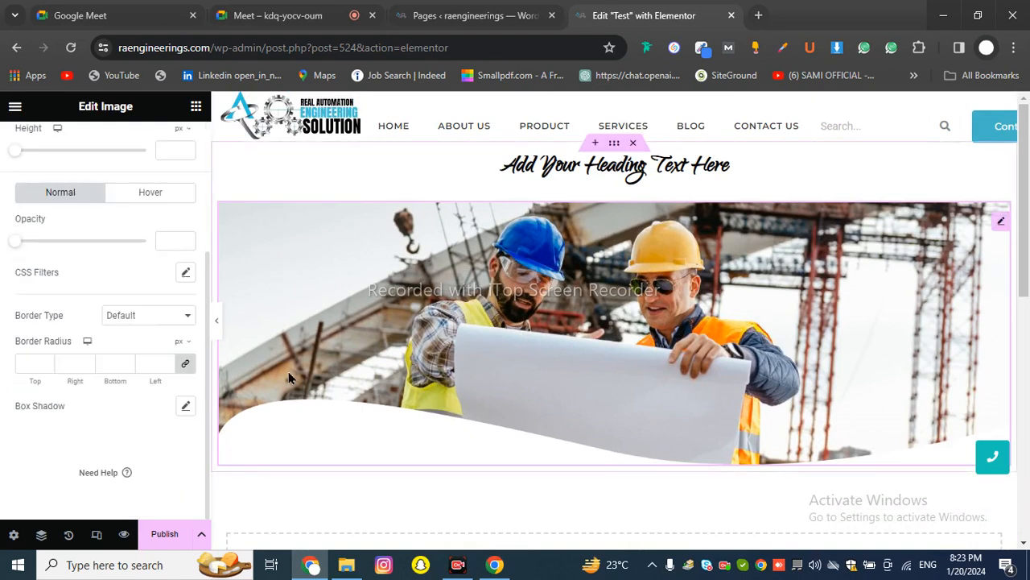
scroll(57, 254, up, 3)
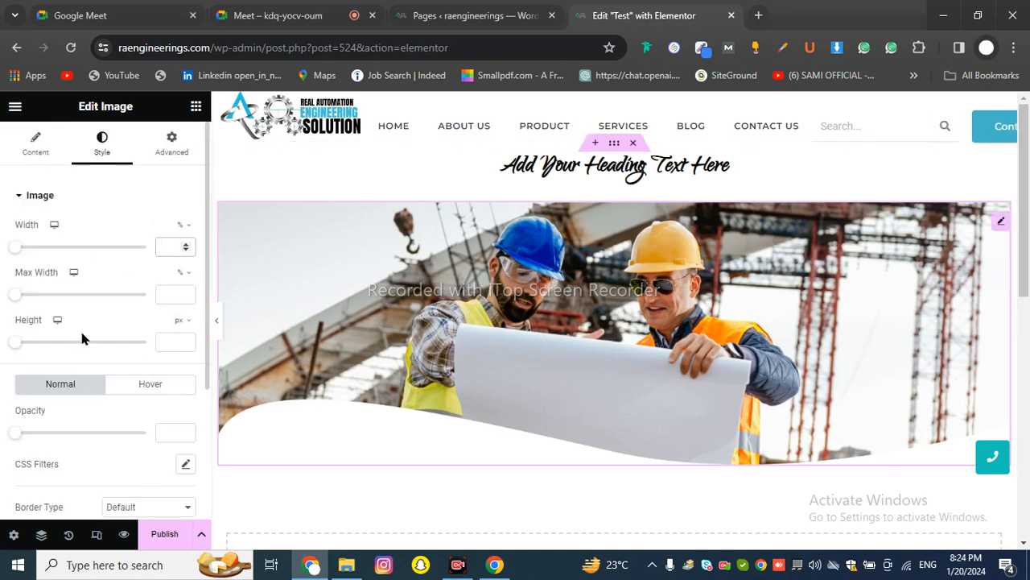
Experiment with the image's opacity, trying 0.76 and ending fully opaque at 1
scroll(161, 330, down, 2)
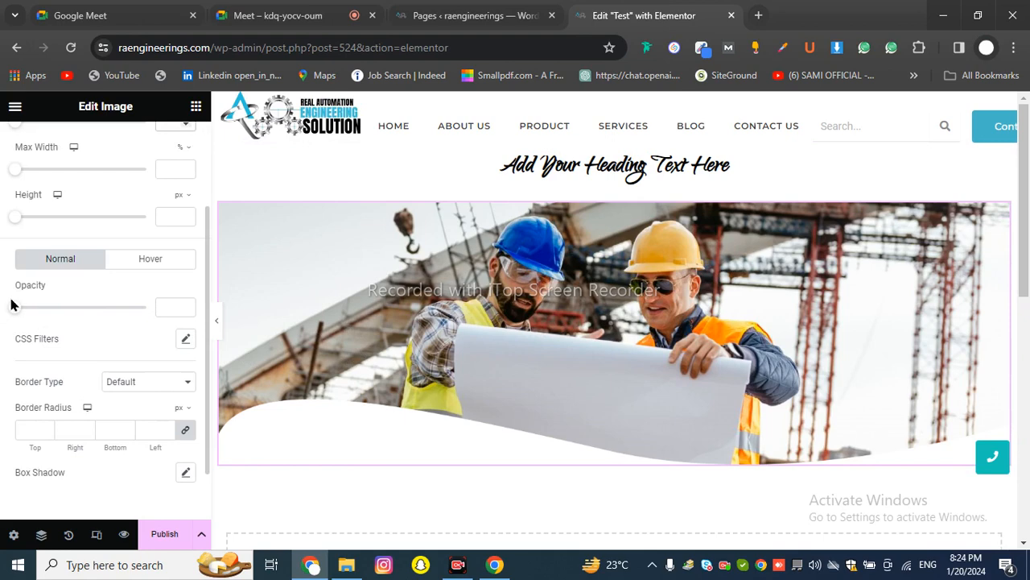
drag(13, 307, 51, 341)
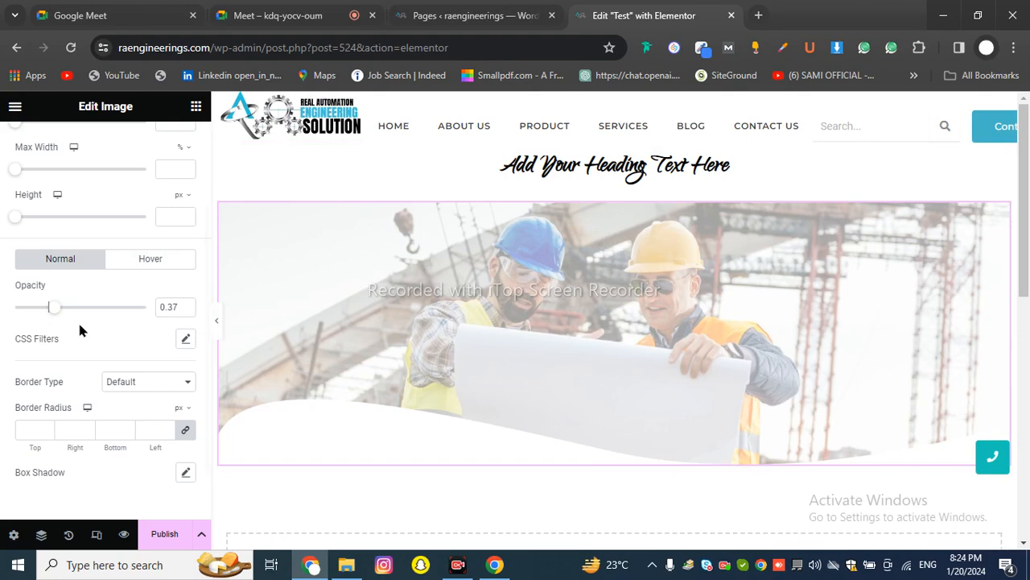
drag(53, 307, 29, 307)
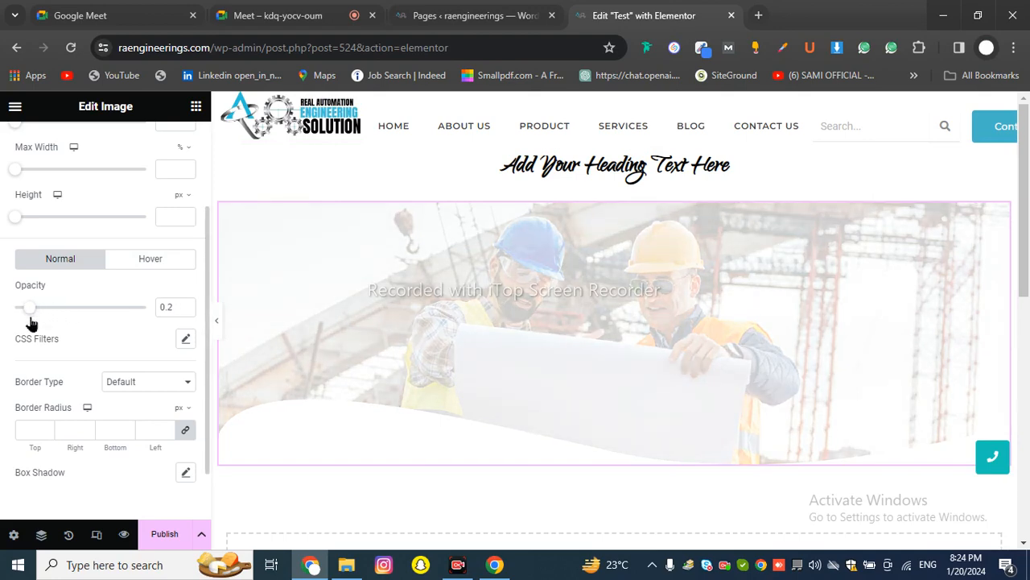
click(111, 307)
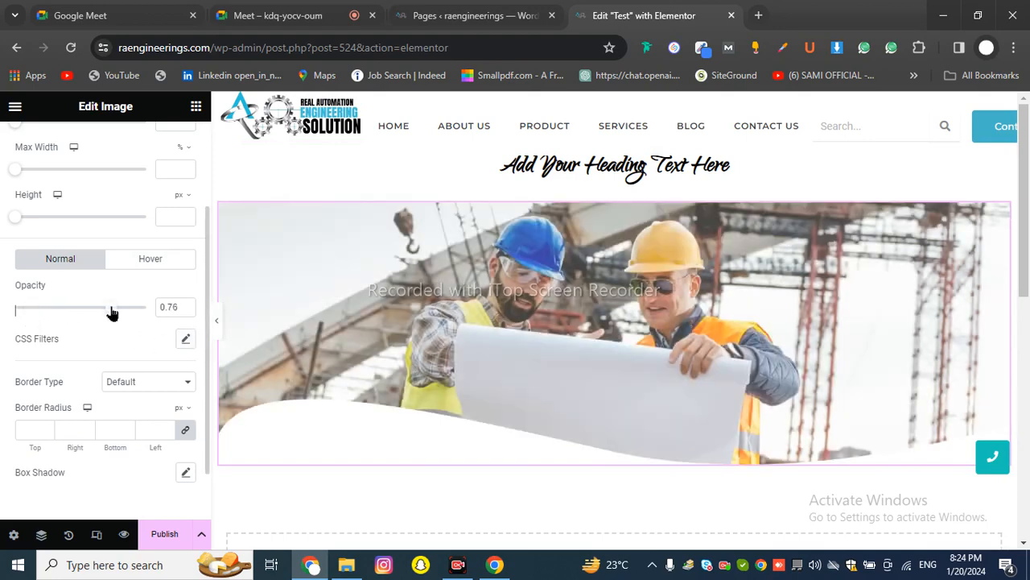
click(146, 311)
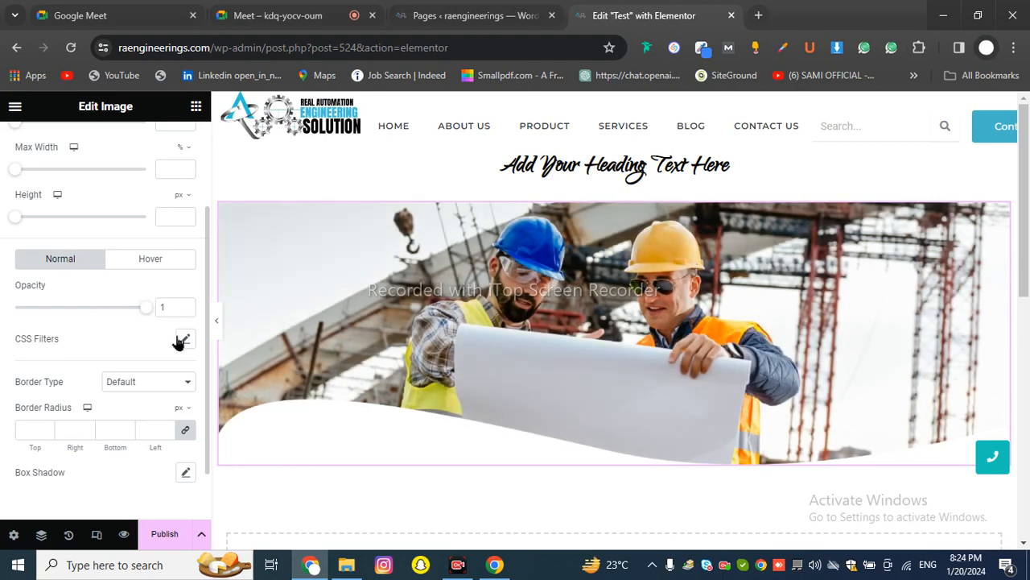
Set the image's CSS Filters brightness to 105
click(183, 338)
scroll(148, 362, down, 1)
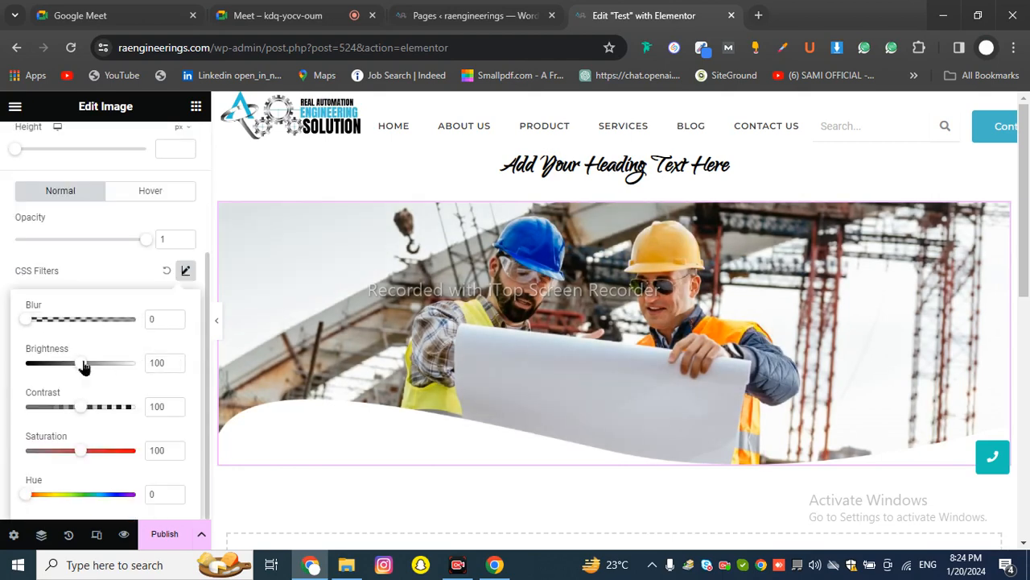
mouse_move(96, 368)
mouse_down()
mouse_move(115, 371)
mouse_move(42, 382)
mouse_move(86, 382)
mouse_up()
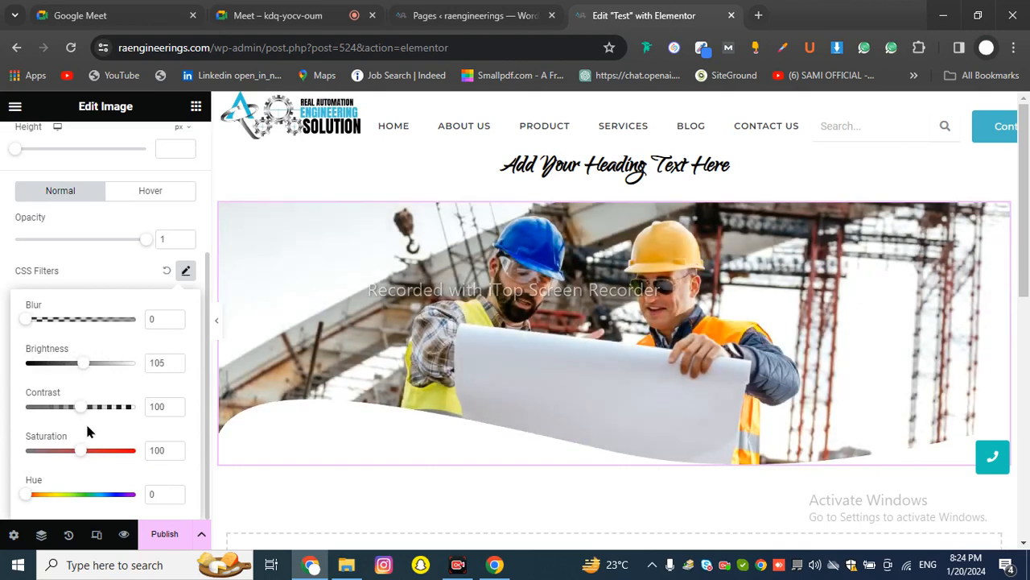
click(109, 271)
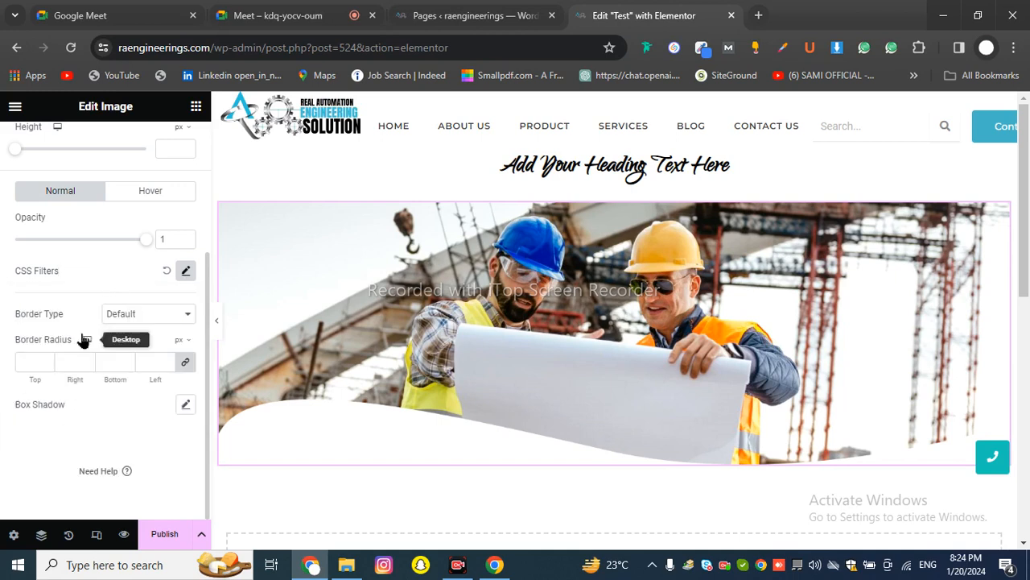
Try Solid, Double and Dotted border types on the construction-worker image
click(126, 315)
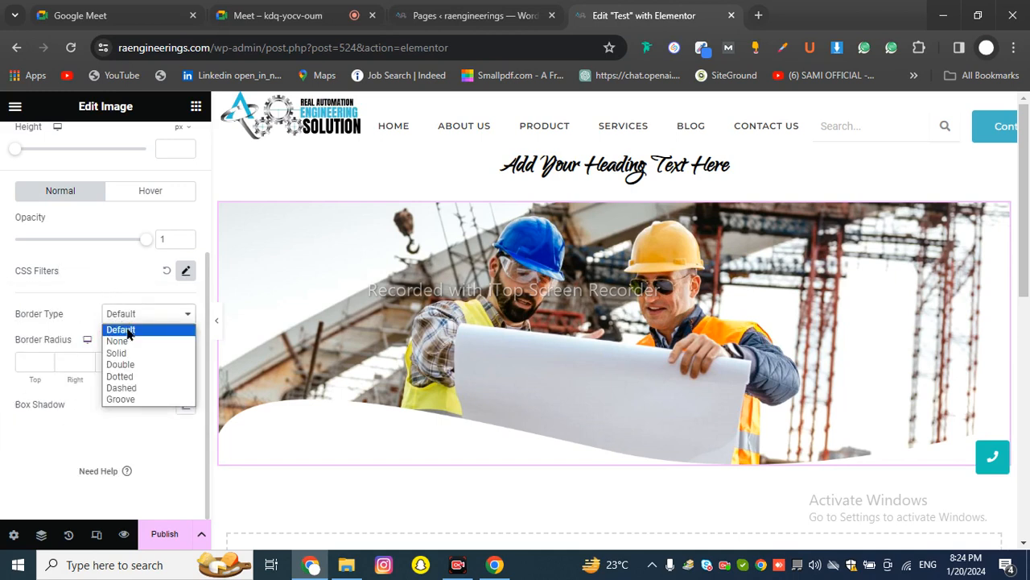
click(118, 346)
click(123, 319)
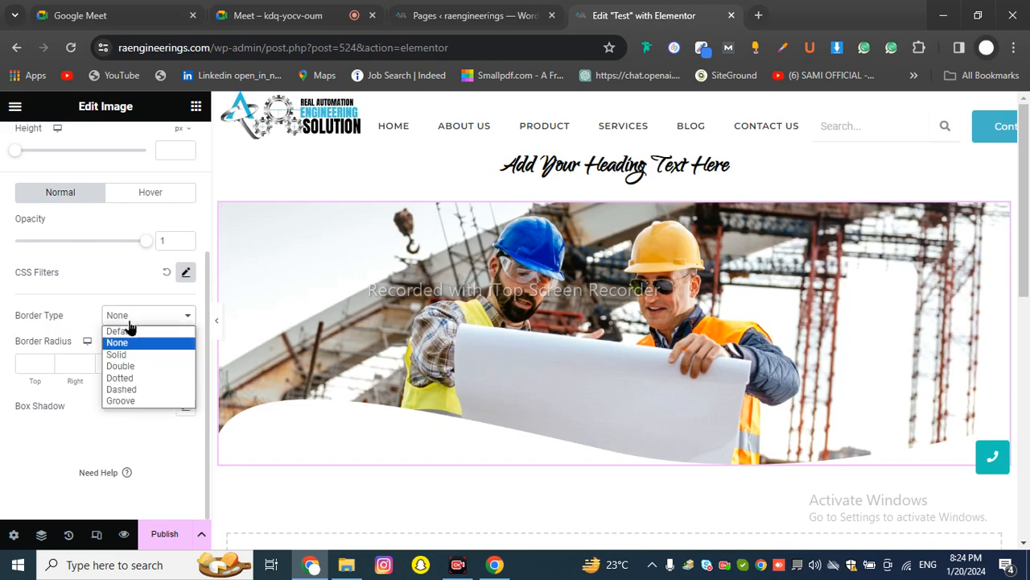
click(134, 355)
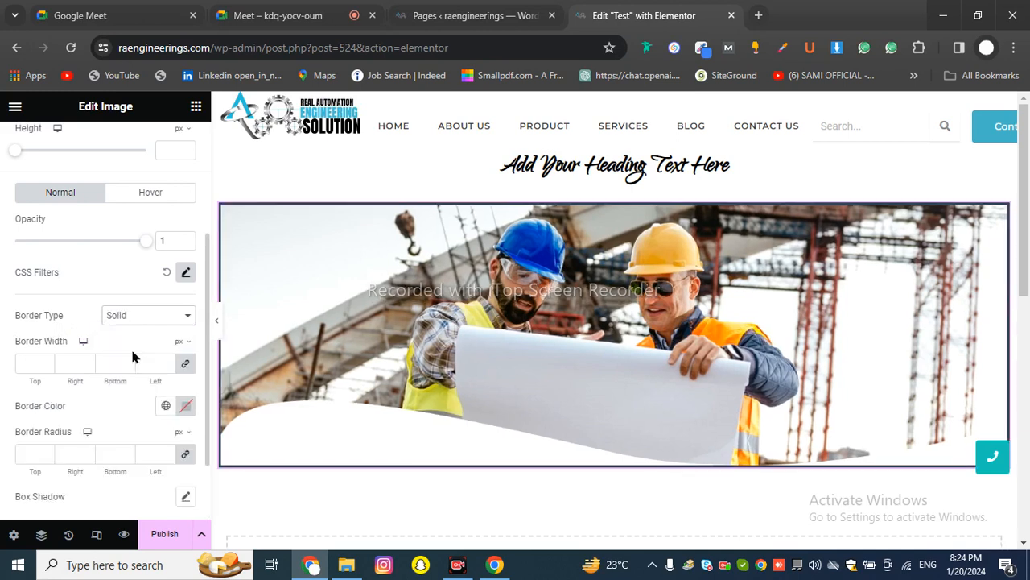
click(126, 315)
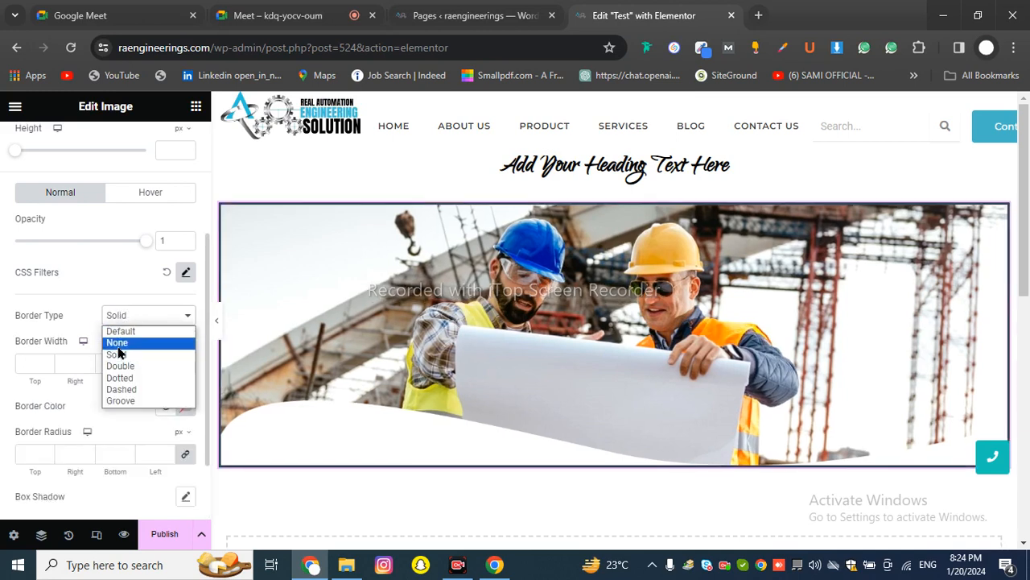
click(129, 367)
click(137, 317)
click(127, 379)
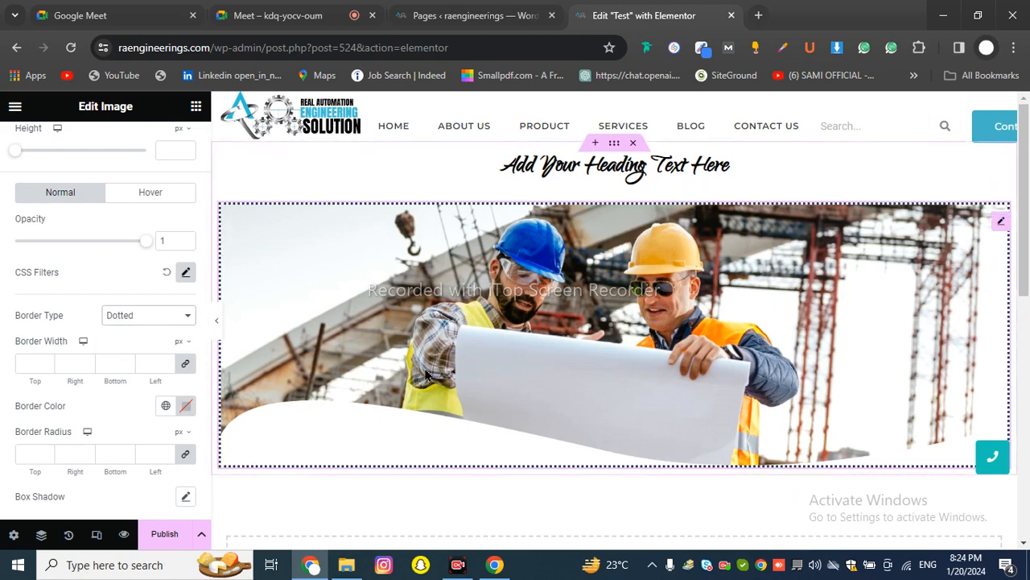
Switch the image border to Groove and preview the page with the panel collapsed
click(137, 319)
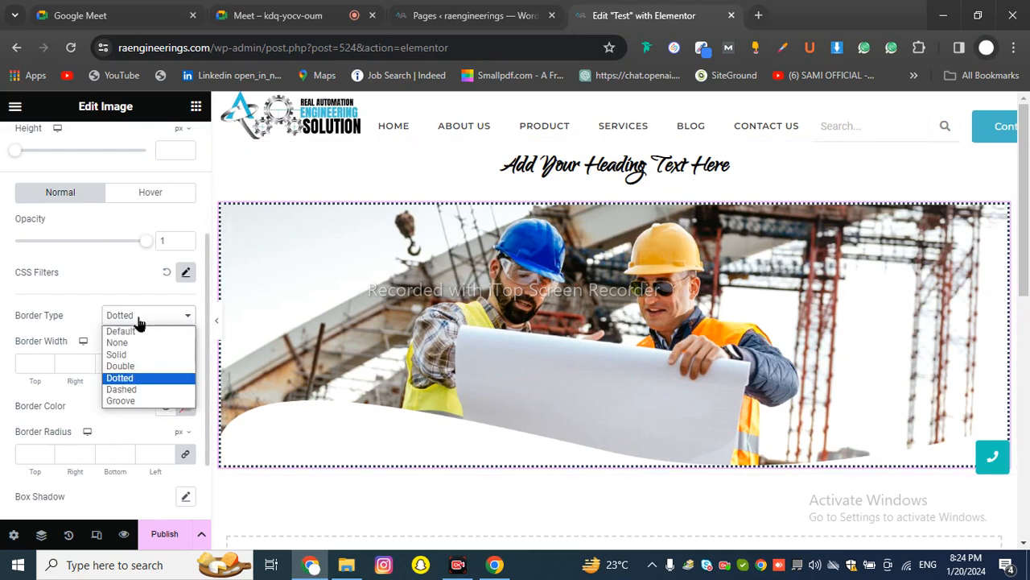
click(148, 401)
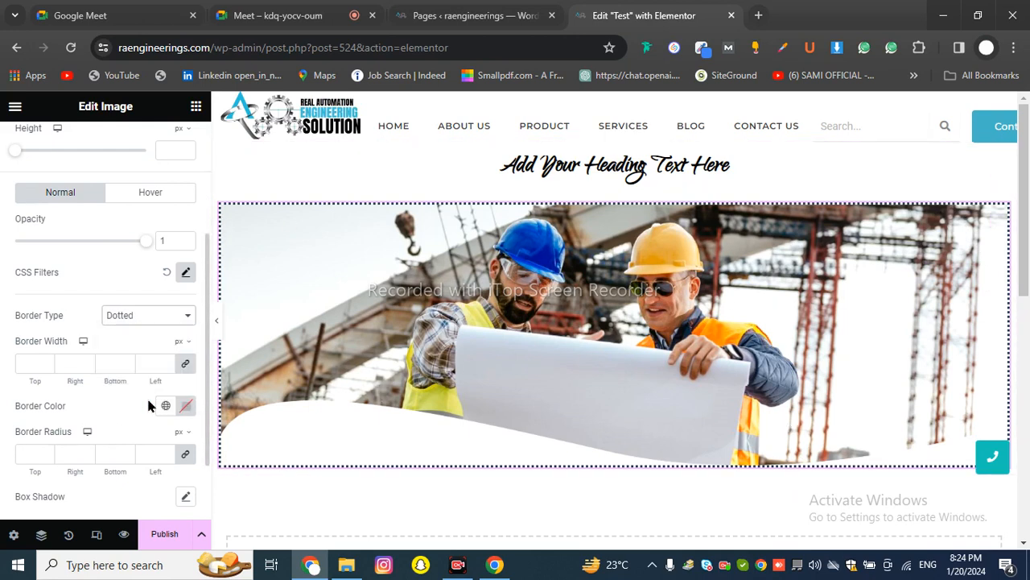
click(115, 319)
click(218, 324)
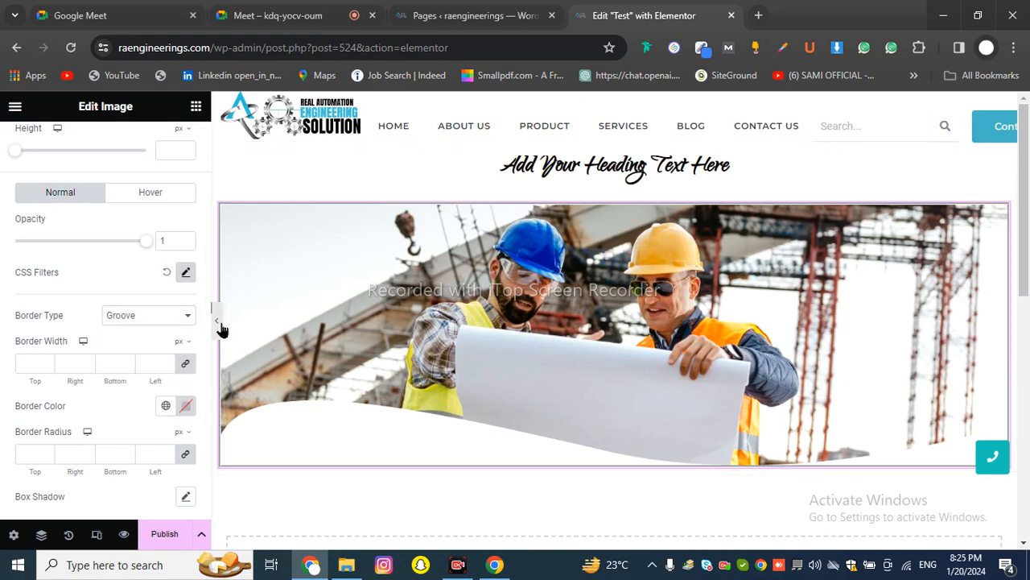
click(218, 323)
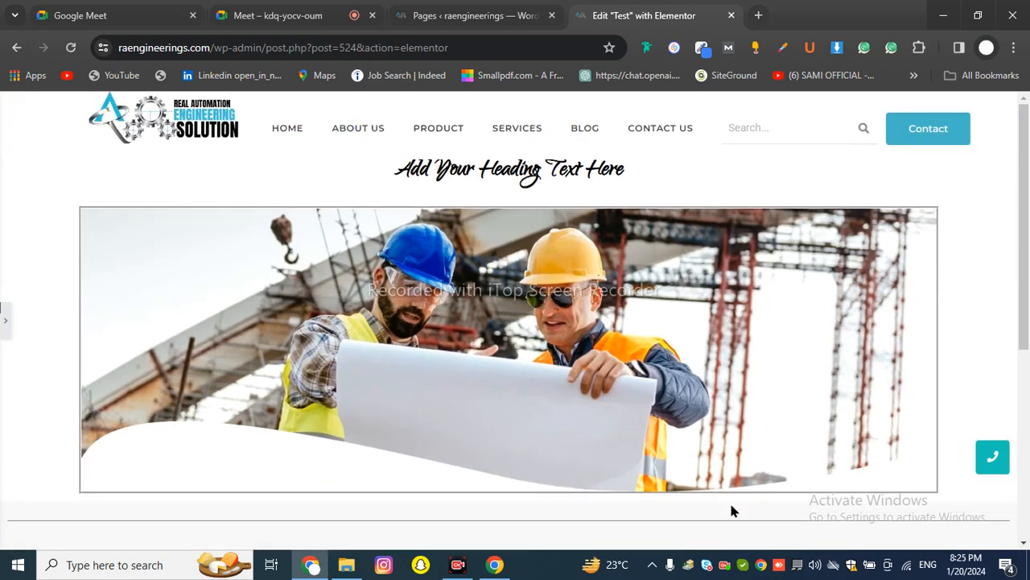
click(6, 320)
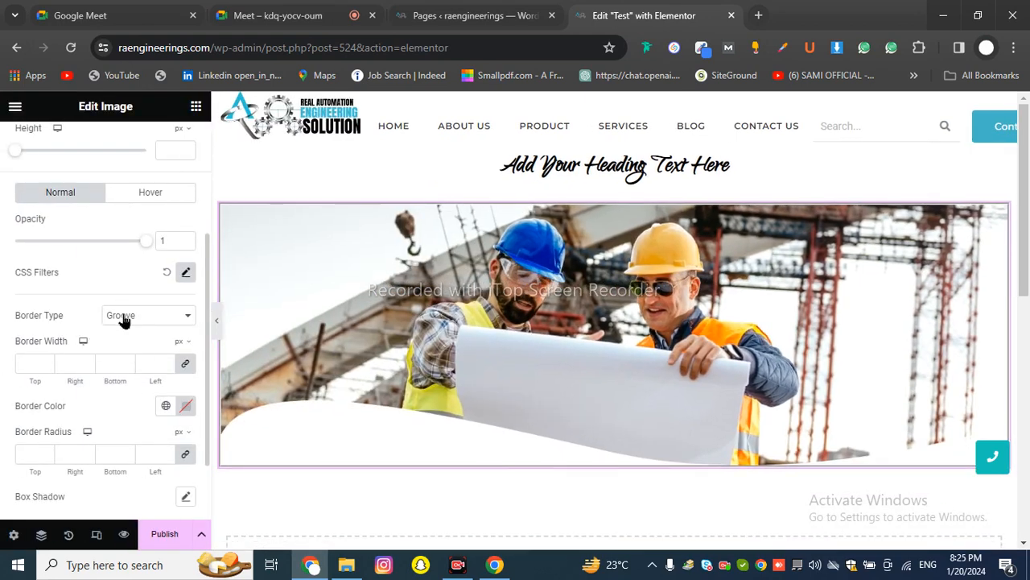
Set the image's border type to None and begin rounding its corners
click(123, 319)
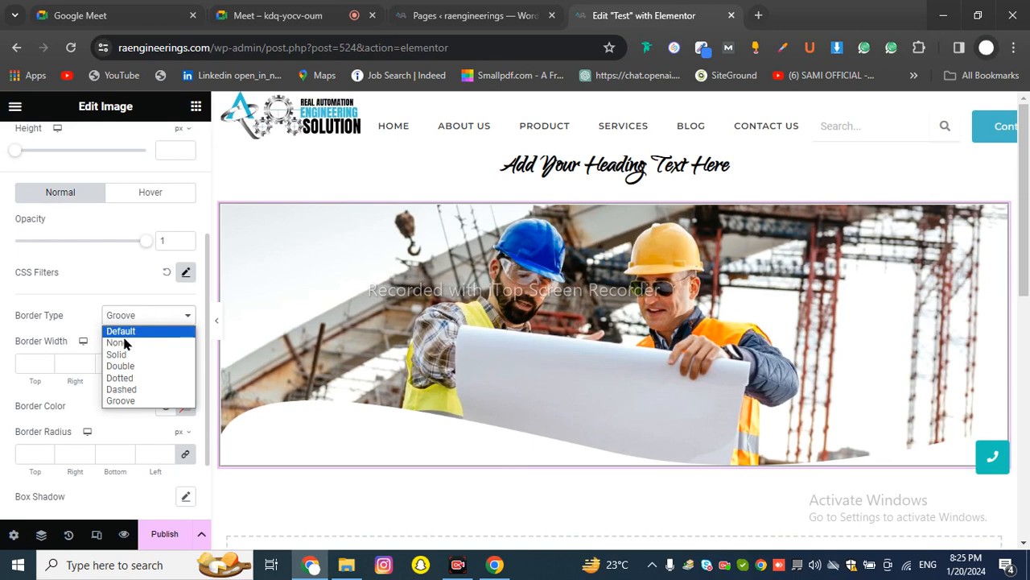
click(120, 342)
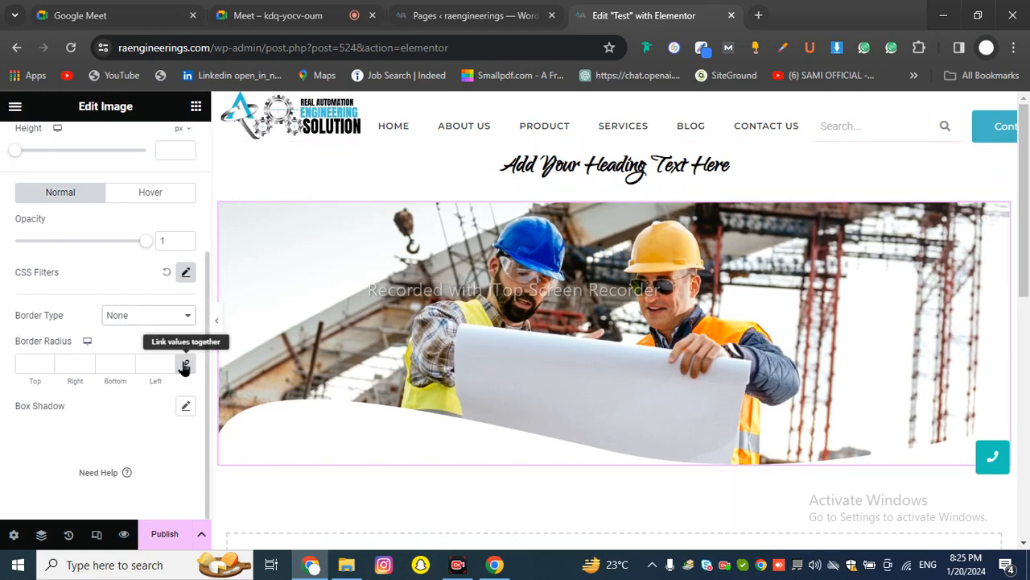
click(46, 362)
Raise the linked corner radius step by step through 5, 13 and 47 up to 51
click(46, 363)
click(46, 363)
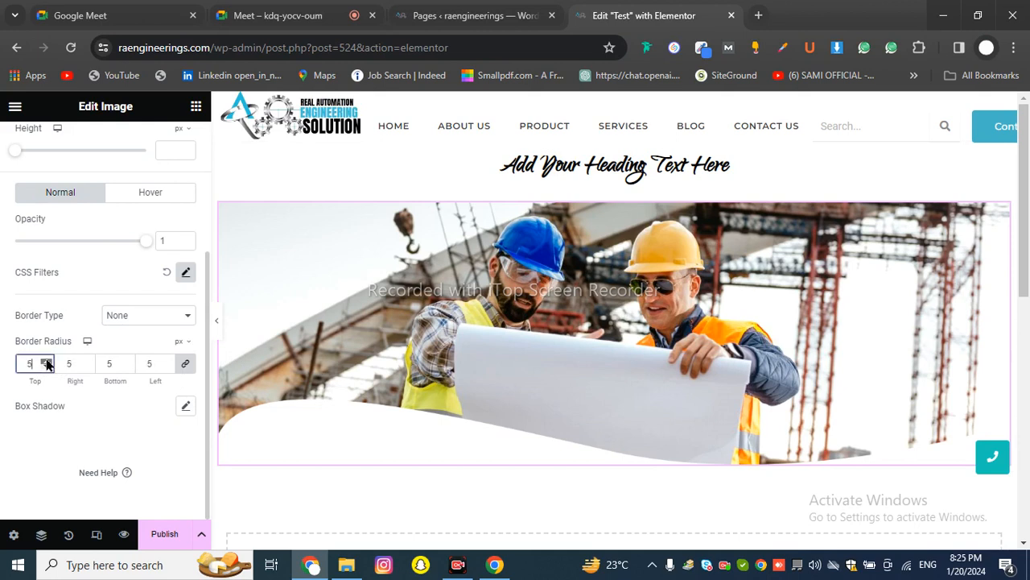
click(46, 363)
click(46, 363)
click(46, 363)
click(45, 363)
click(46, 363)
click(46, 363)
click(46, 363)
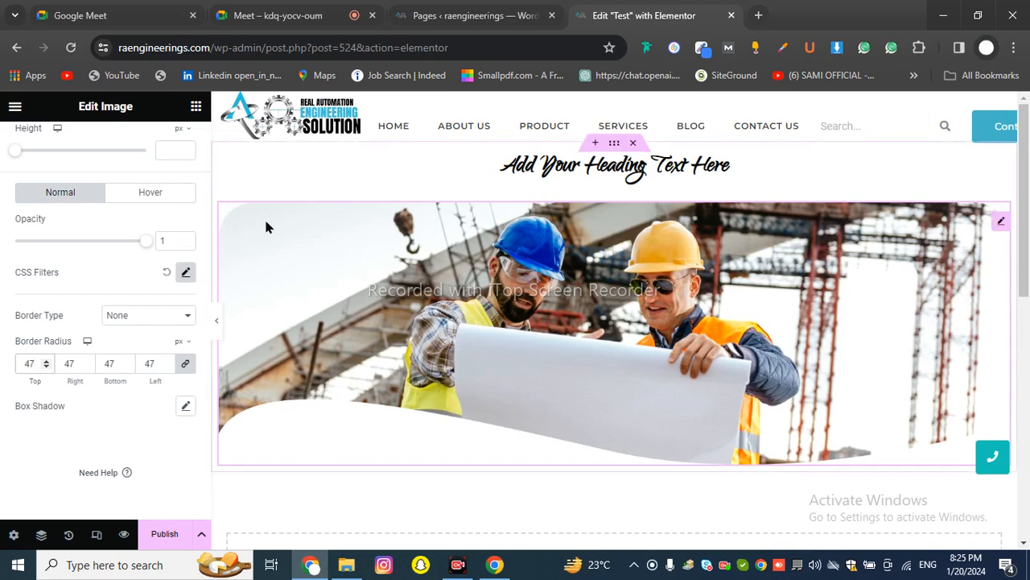
click(47, 360)
click(47, 361)
click(46, 360)
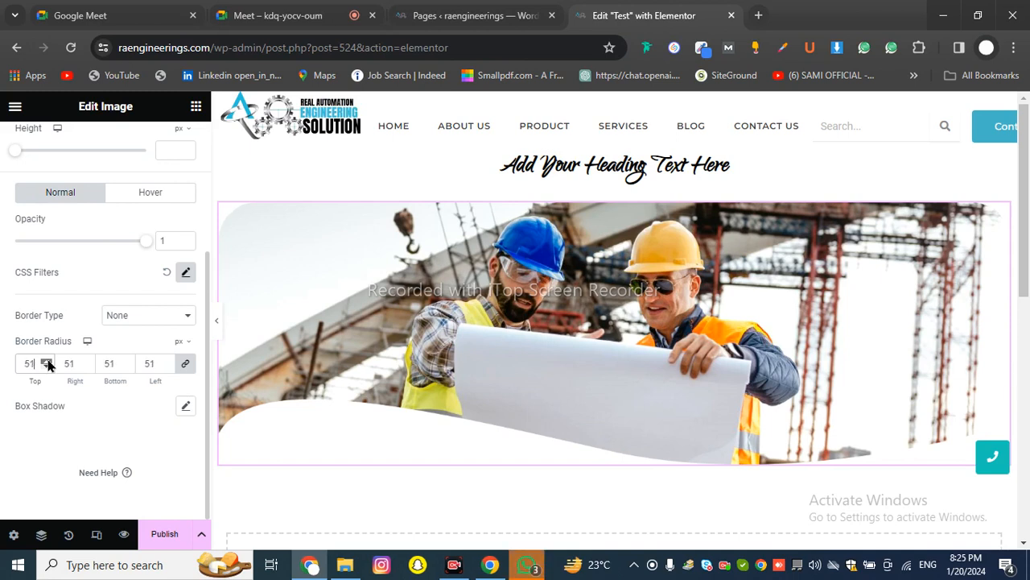
Dismiss the WhatsApp window and delete the corner radius value, leaving it empty
click(523, 567)
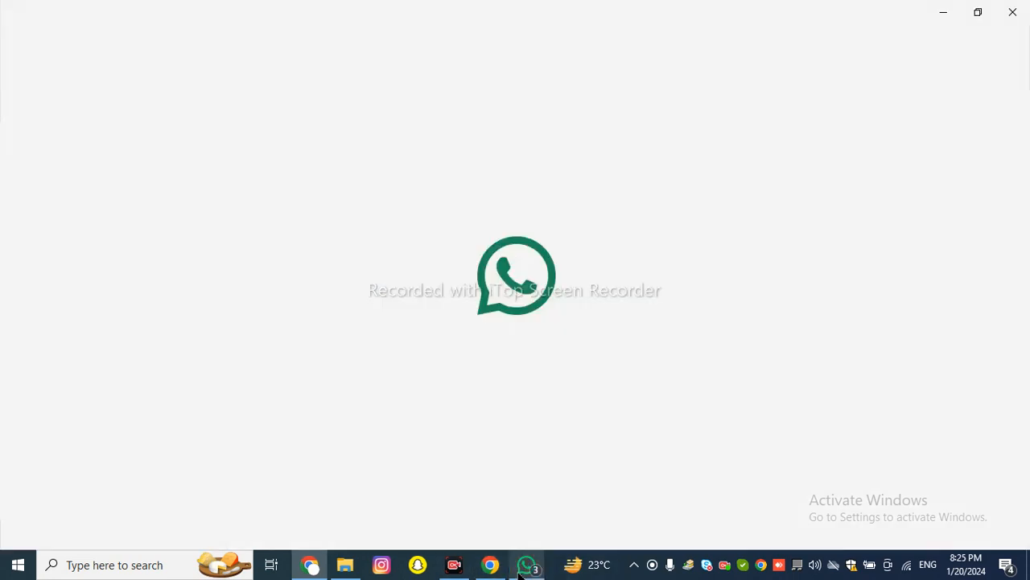
click(945, 12)
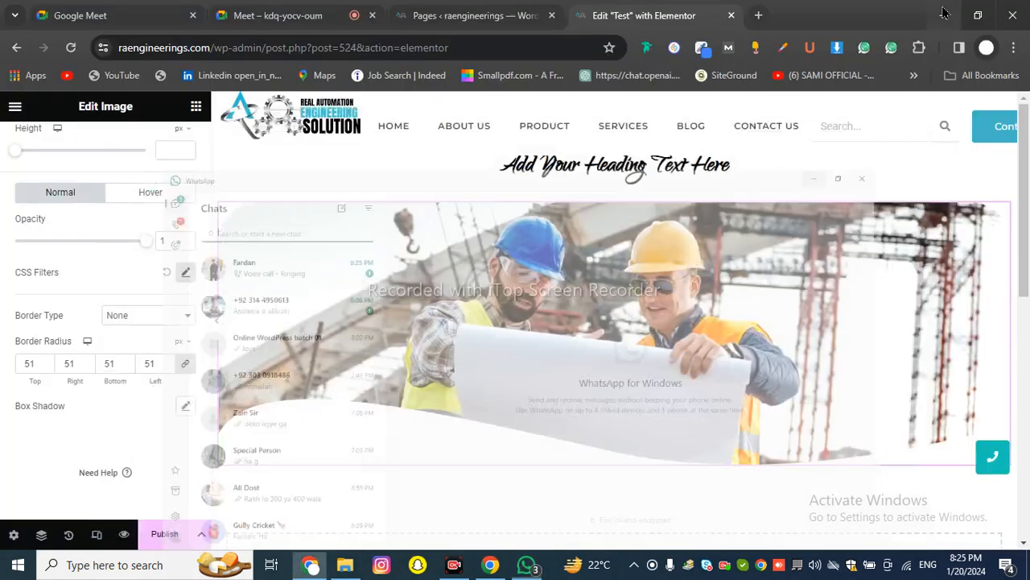
drag(40, 363, 5, 367)
key(BackSpace)
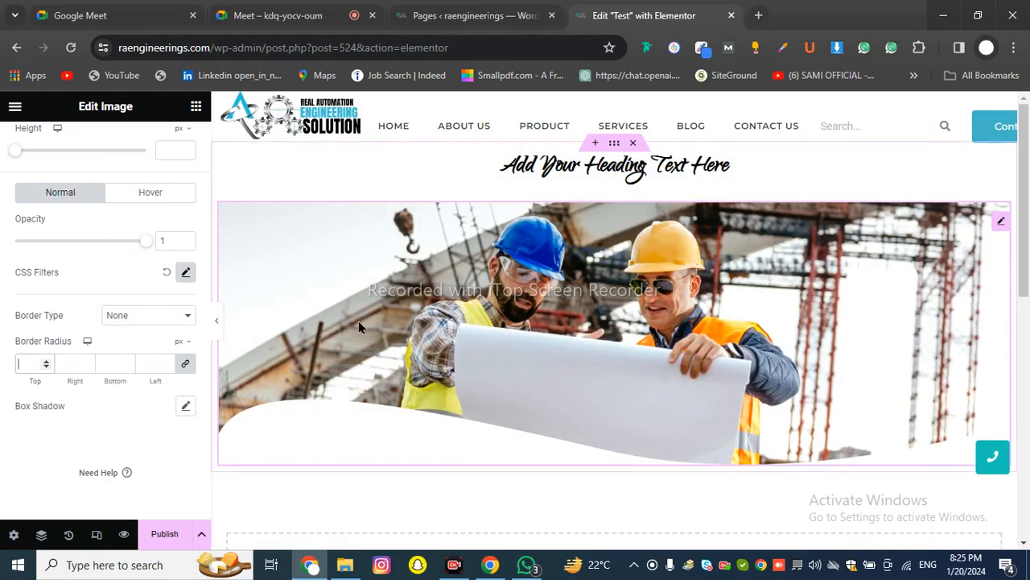
scroll(358, 325, down, 2)
scroll(390, 340, up, 2)
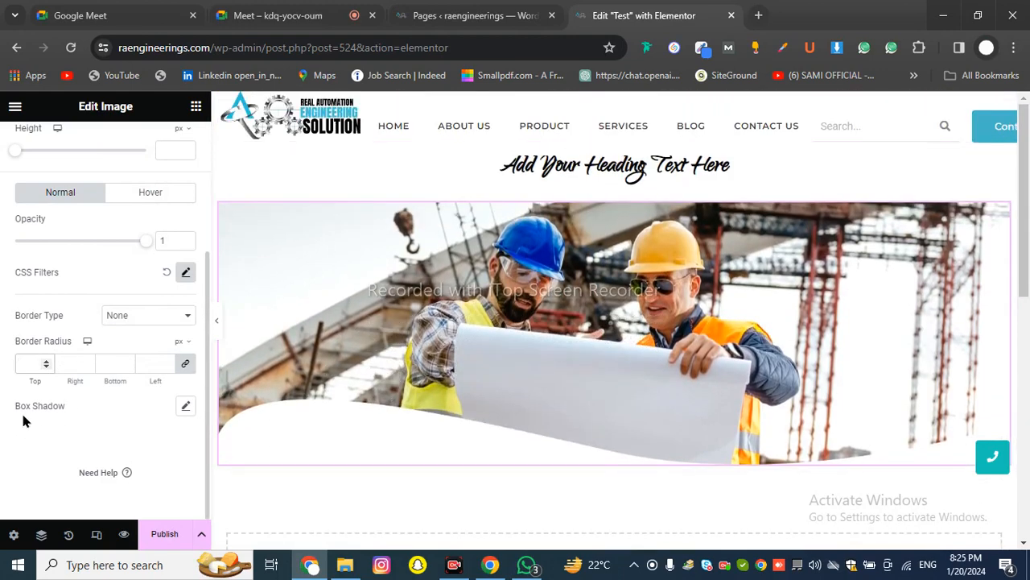
Preview the image's box shadow in full-page view, then reset the box shadow to default
click(190, 413)
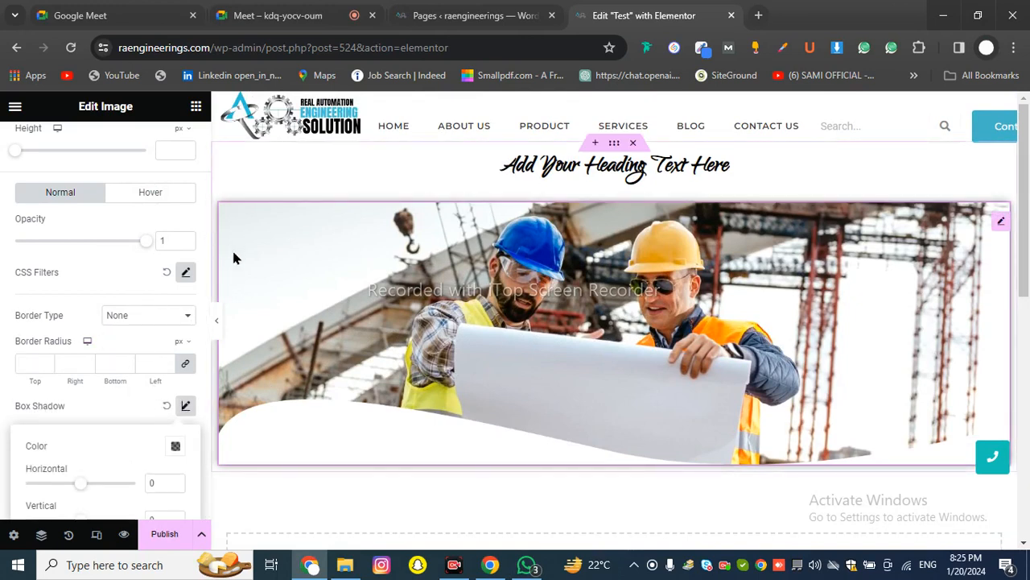
scroll(745, 252, down, 2)
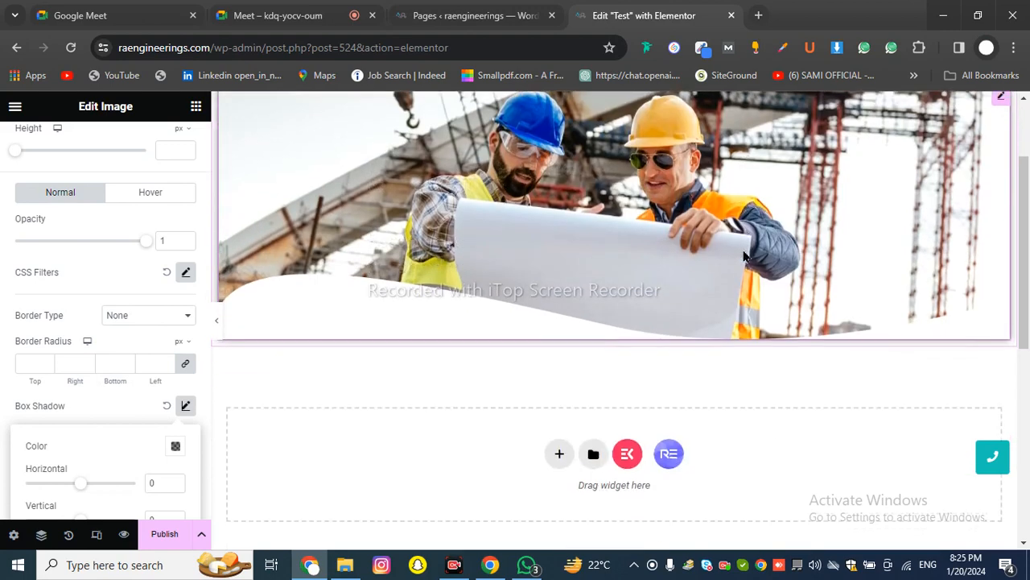
click(217, 322)
scroll(344, 343, up, 3)
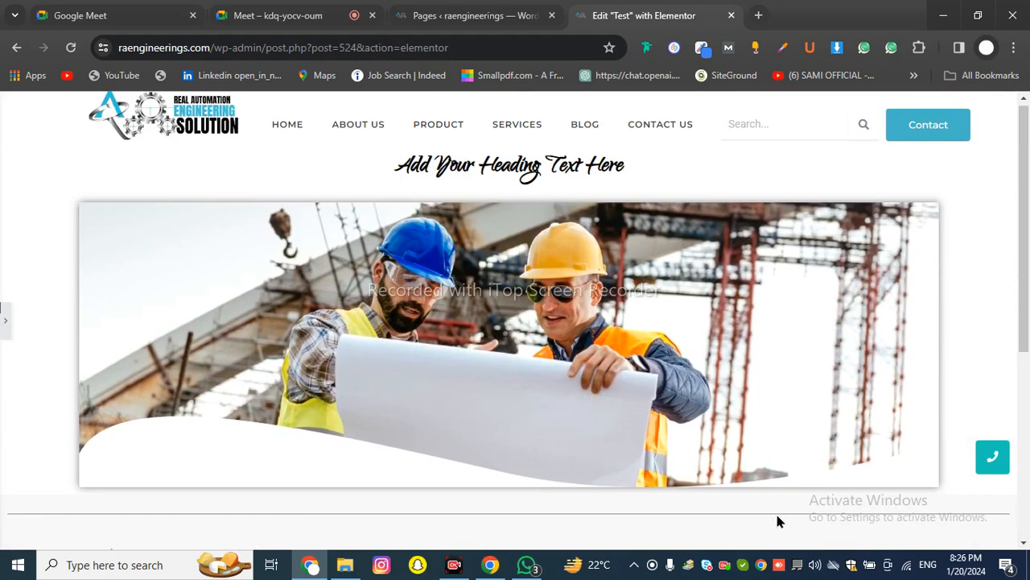
click(5, 320)
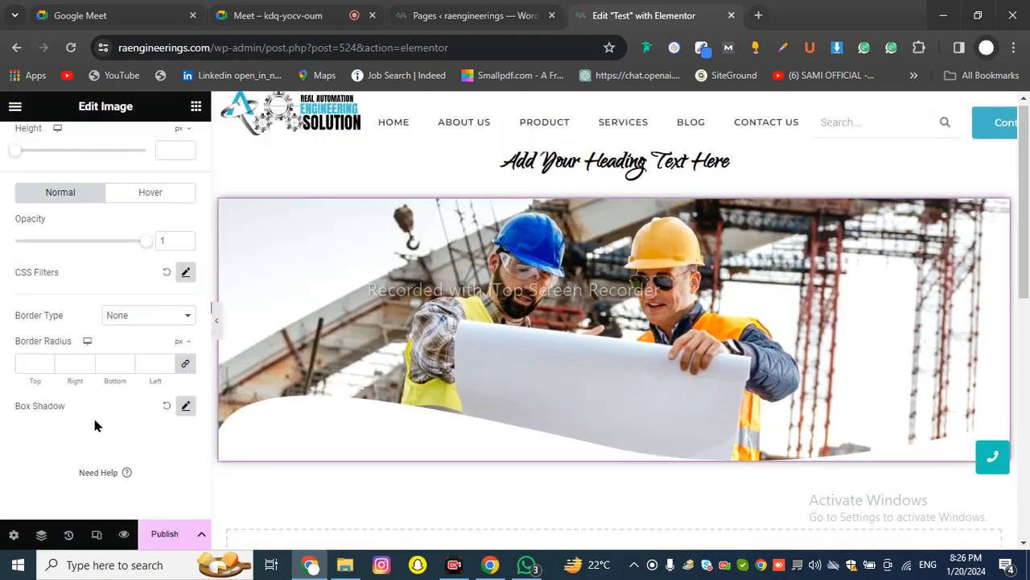
click(167, 406)
scroll(66, 322, up, 3)
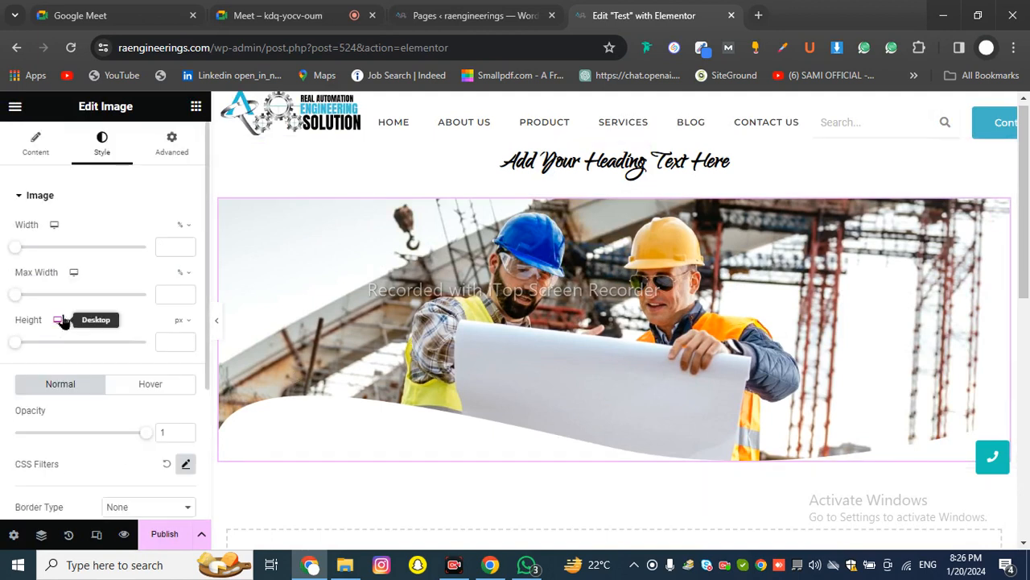
Look through the image's Advanced layout settings, then return to the widget library
click(166, 160)
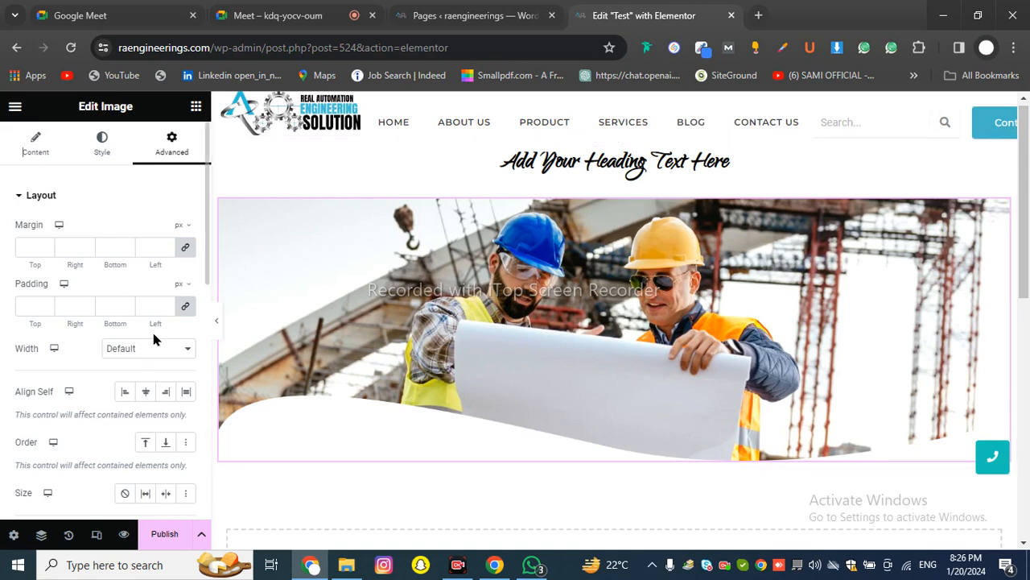
scroll(153, 348, down, 2)
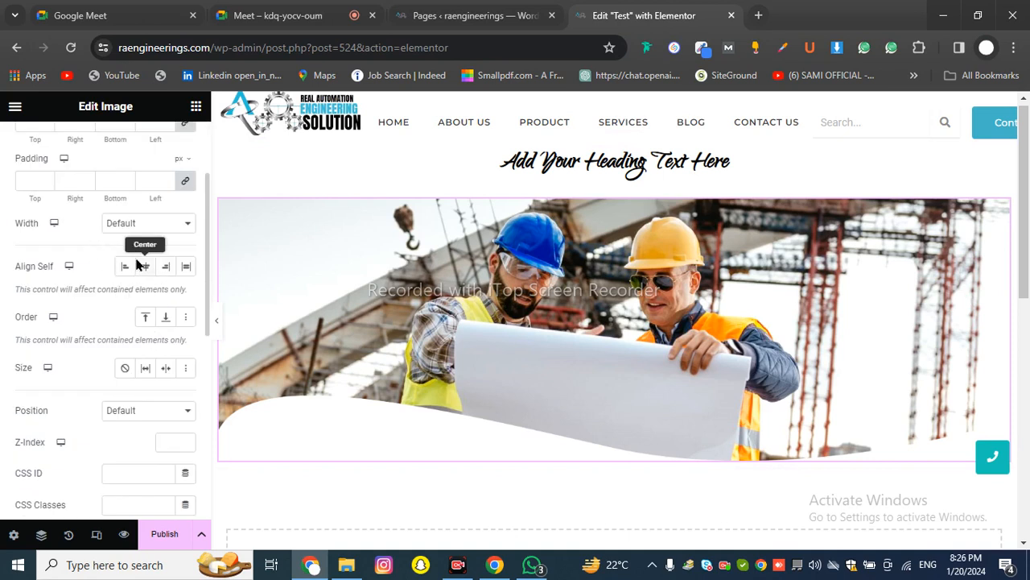
scroll(102, 234, down, 2)
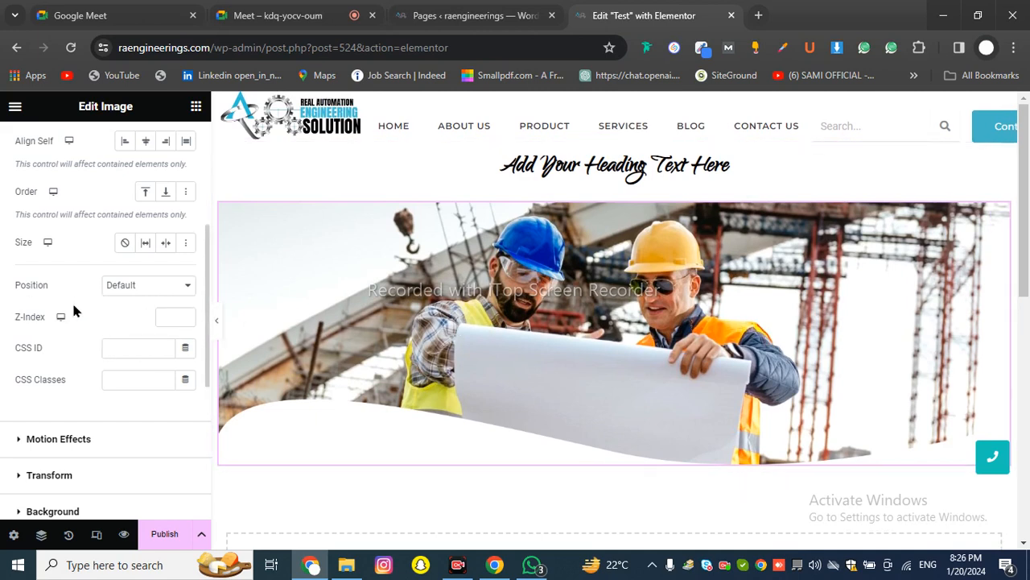
scroll(97, 299, up, 4)
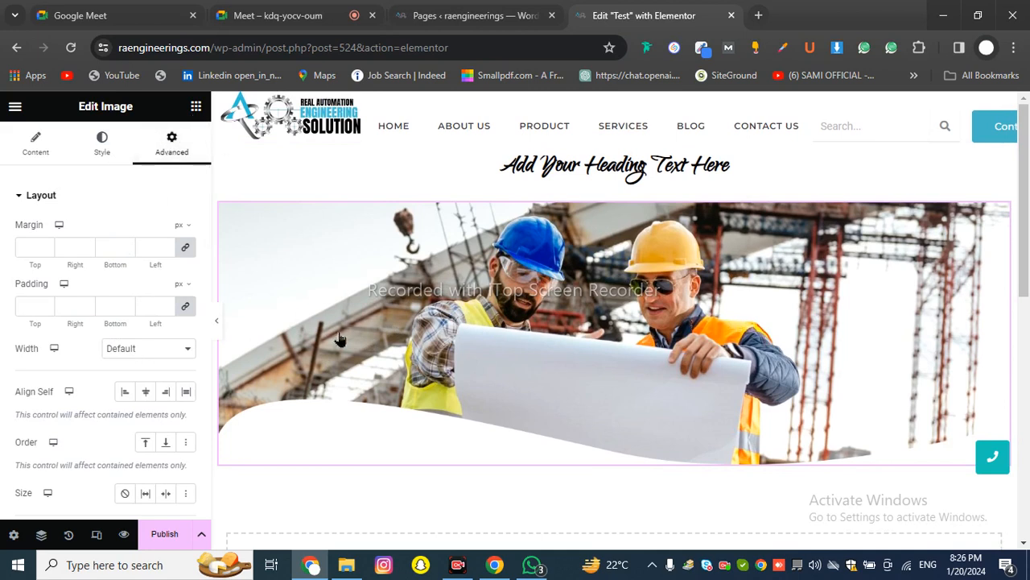
click(195, 107)
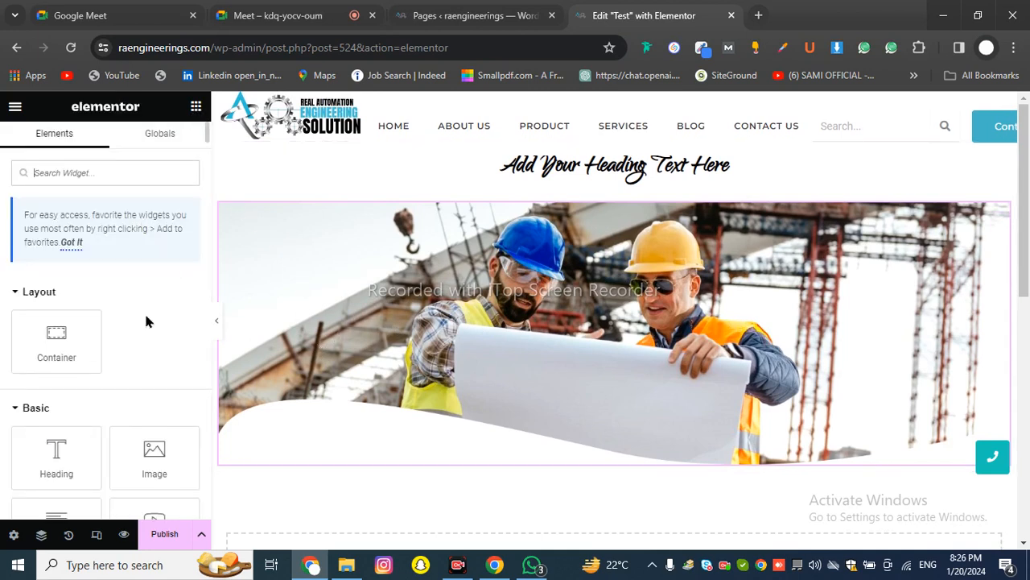
Select the script-font heading and review its Content tab settings
scroll(144, 313, down, 3)
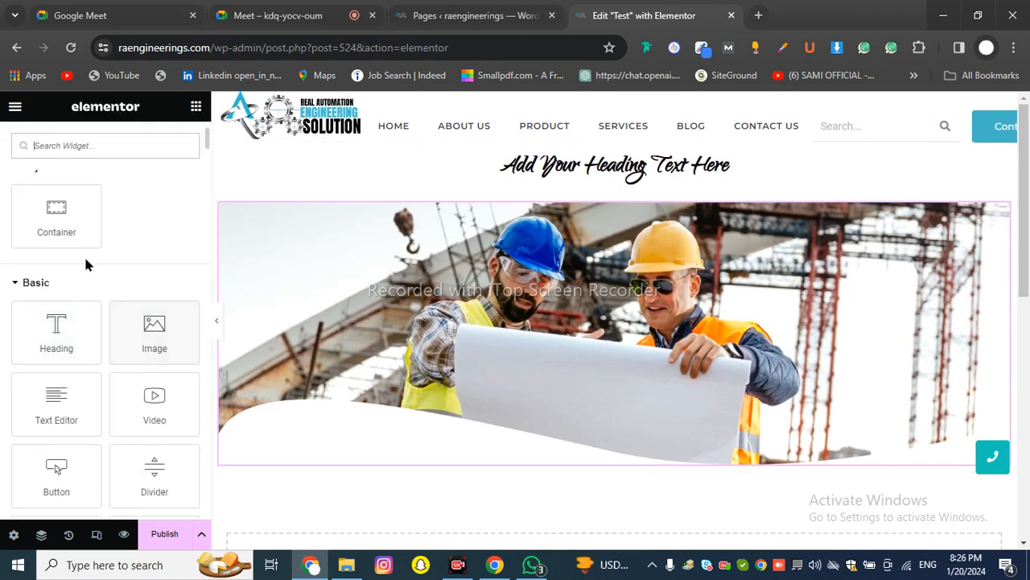
scroll(83, 254, up, 3)
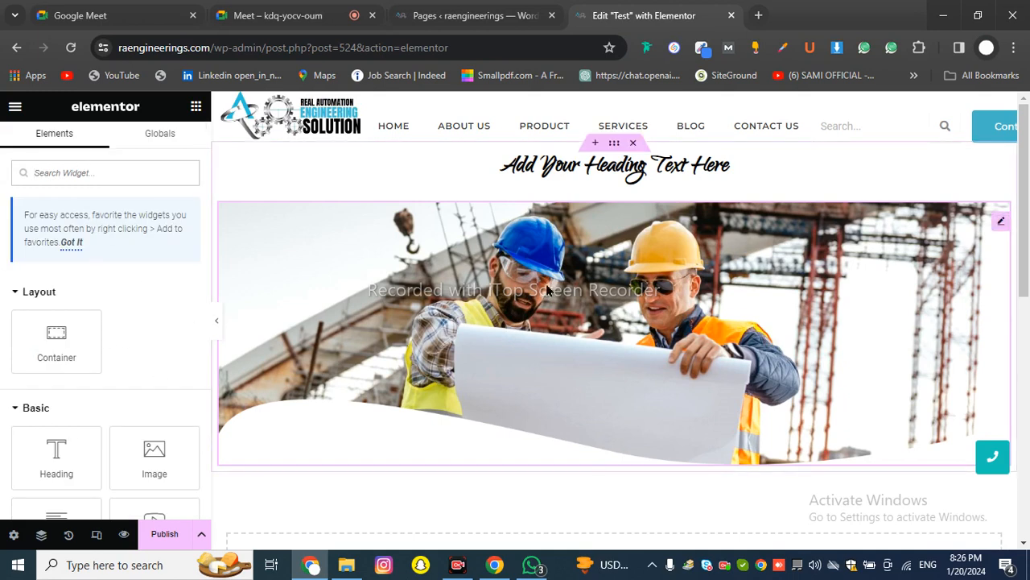
click(627, 281)
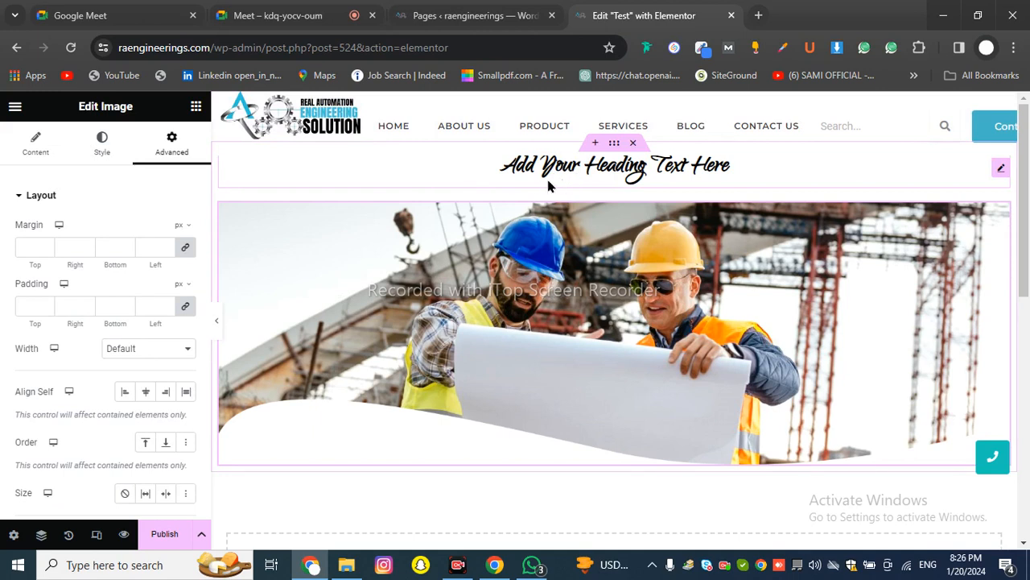
click(707, 169)
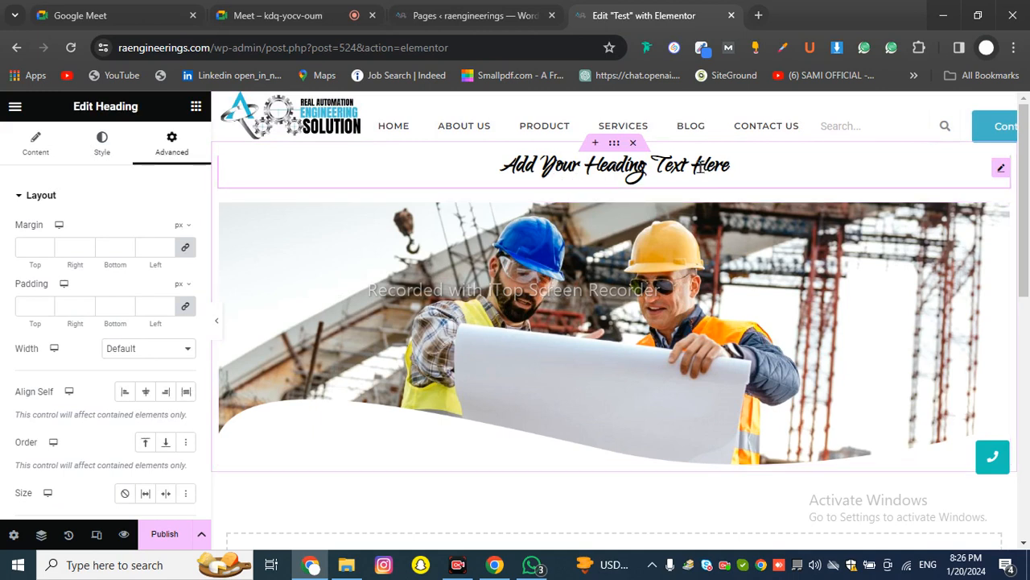
click(31, 153)
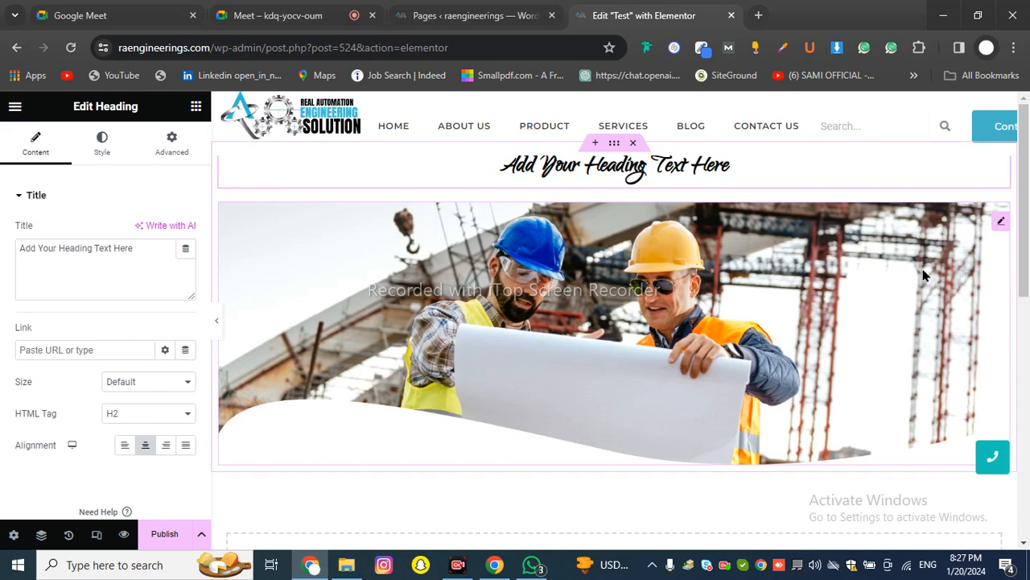
Select the construction-worker image and review its image, resolution and alignment settings
click(1002, 222)
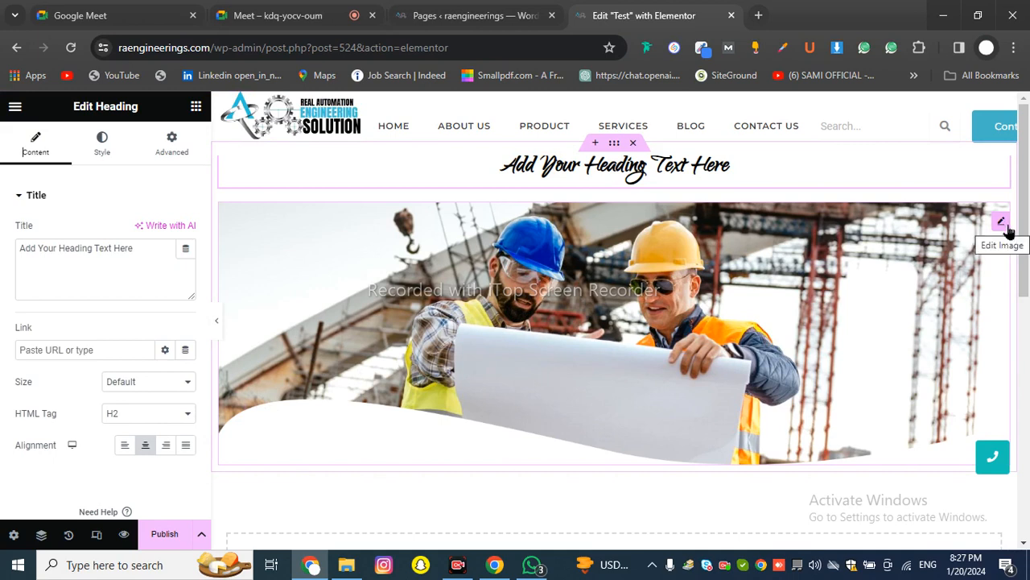
click(1006, 226)
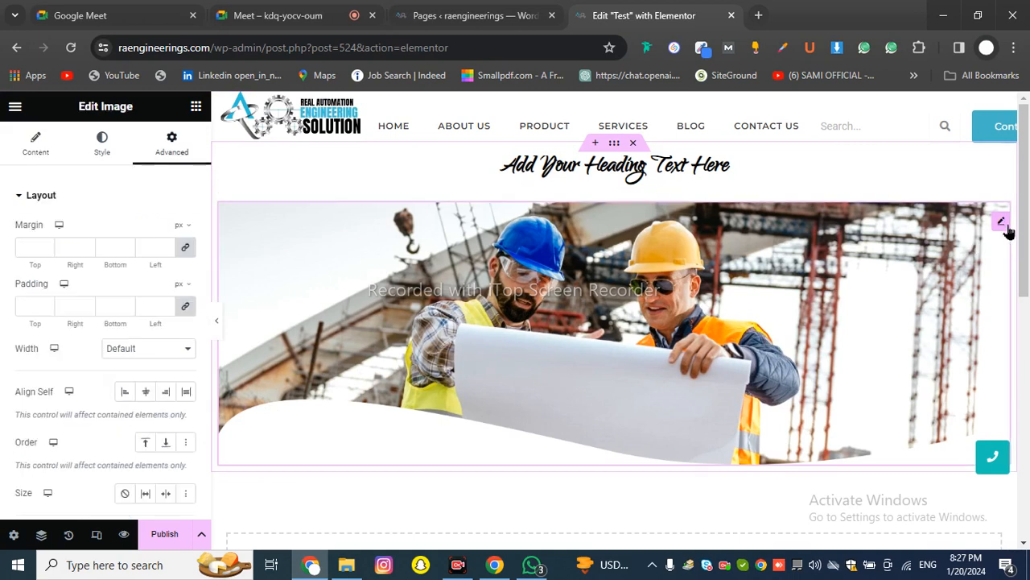
click(38, 147)
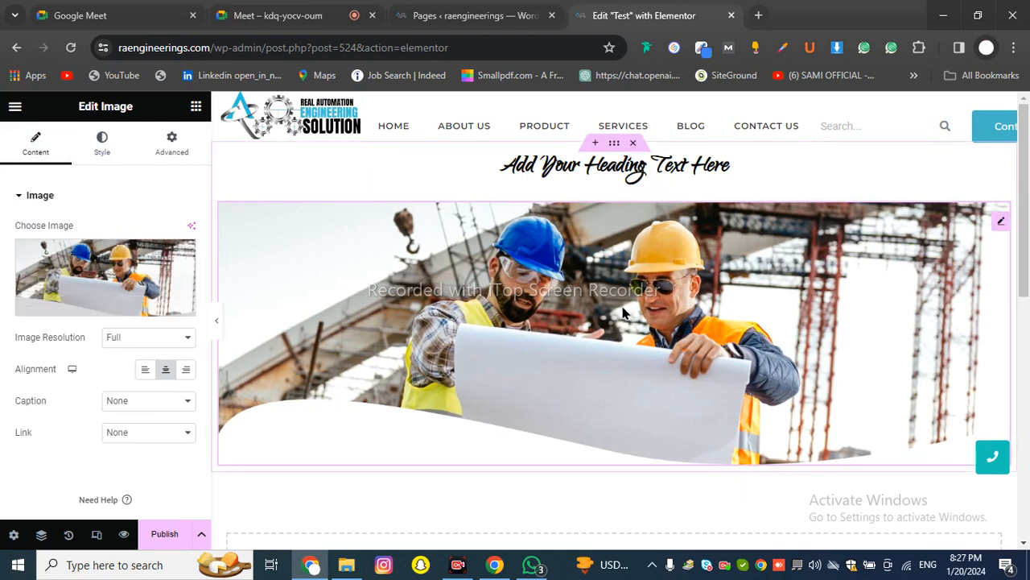
scroll(544, 407, down, 2)
scroll(545, 405, up, 2)
Browse the widget library, then switch to the WordPress Pages drafts list
click(197, 108)
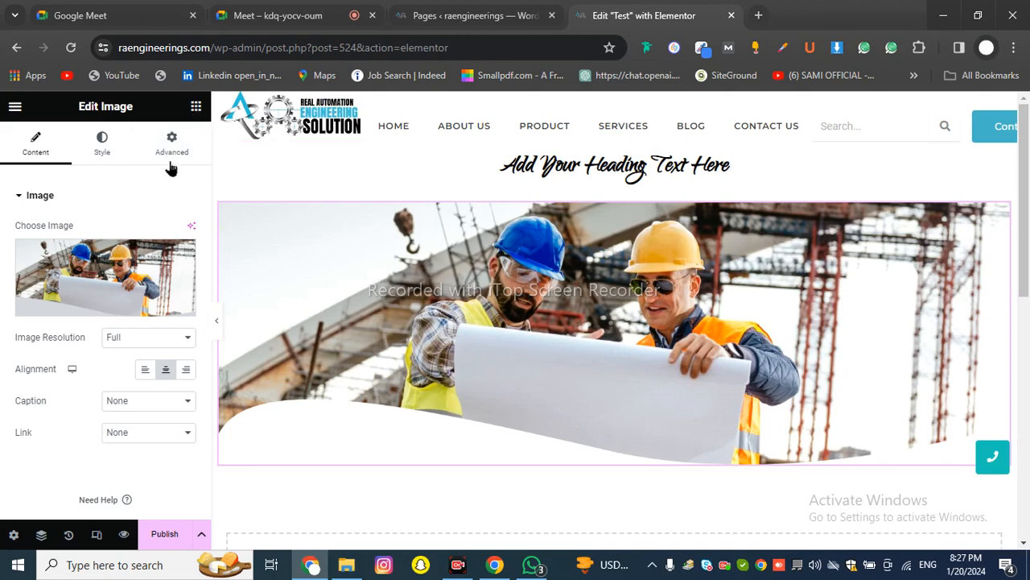
scroll(119, 219, down, 2)
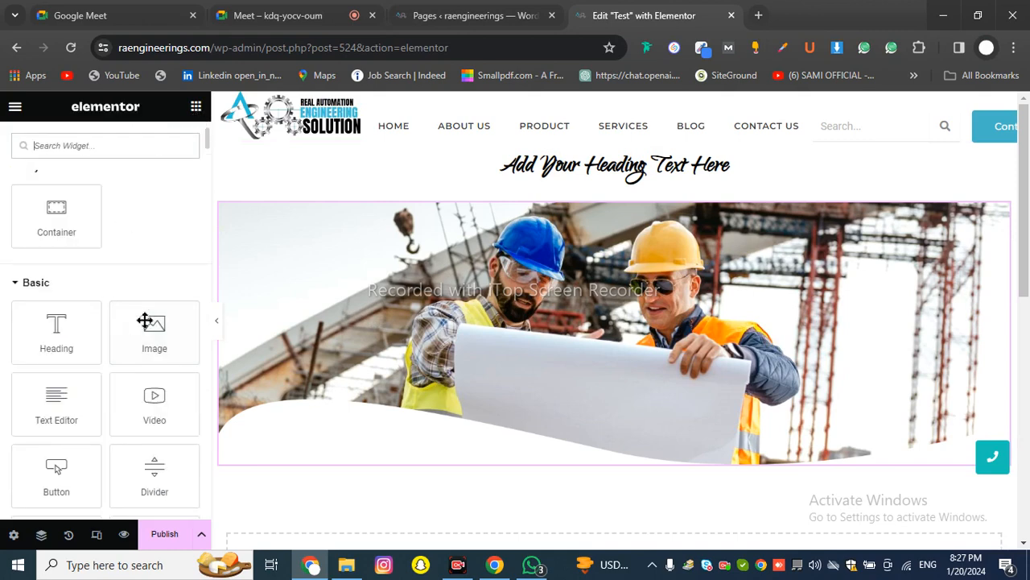
scroll(333, 360, down, 2)
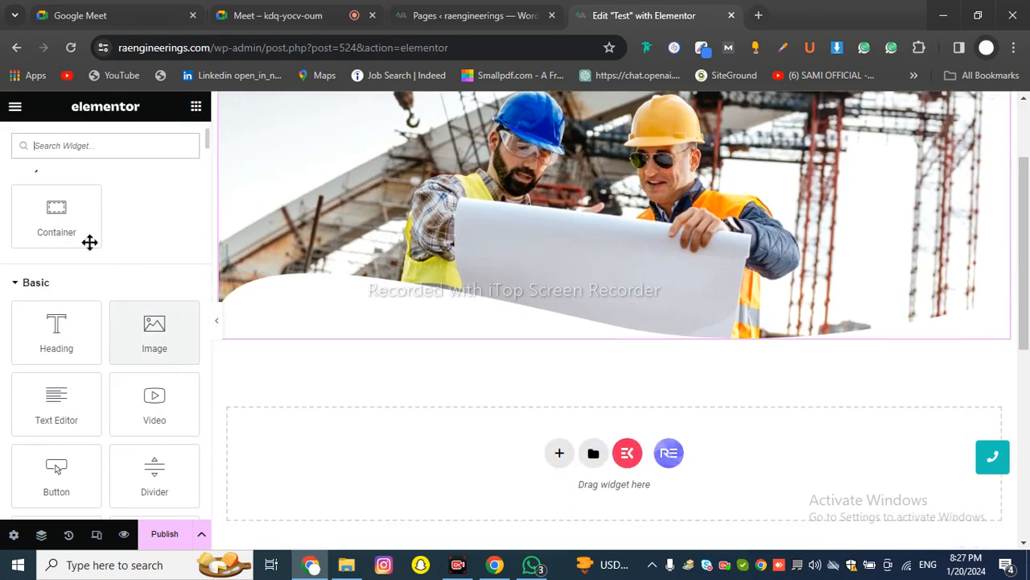
scroll(90, 266, down, 2)
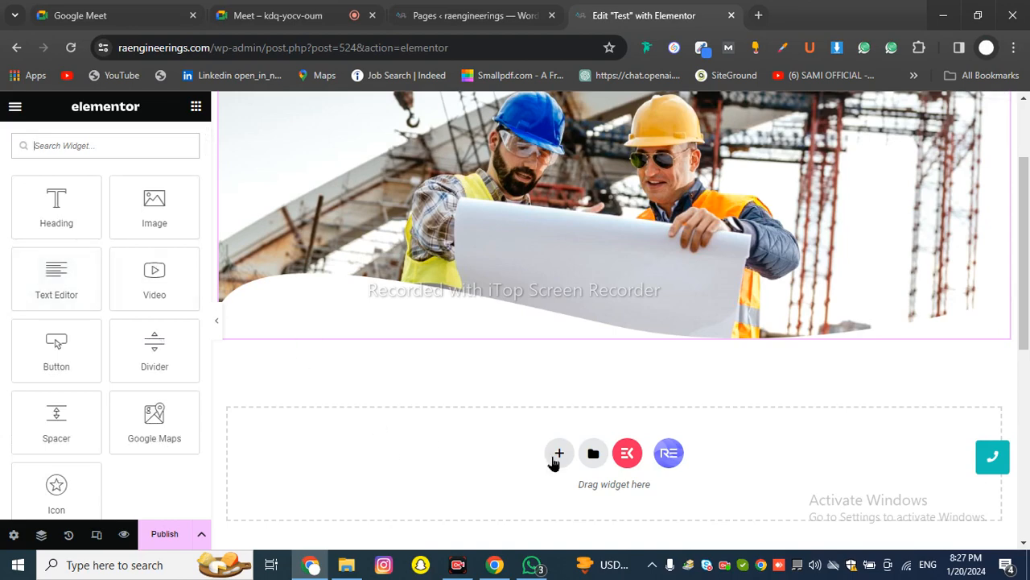
scroll(379, 257, up, 2)
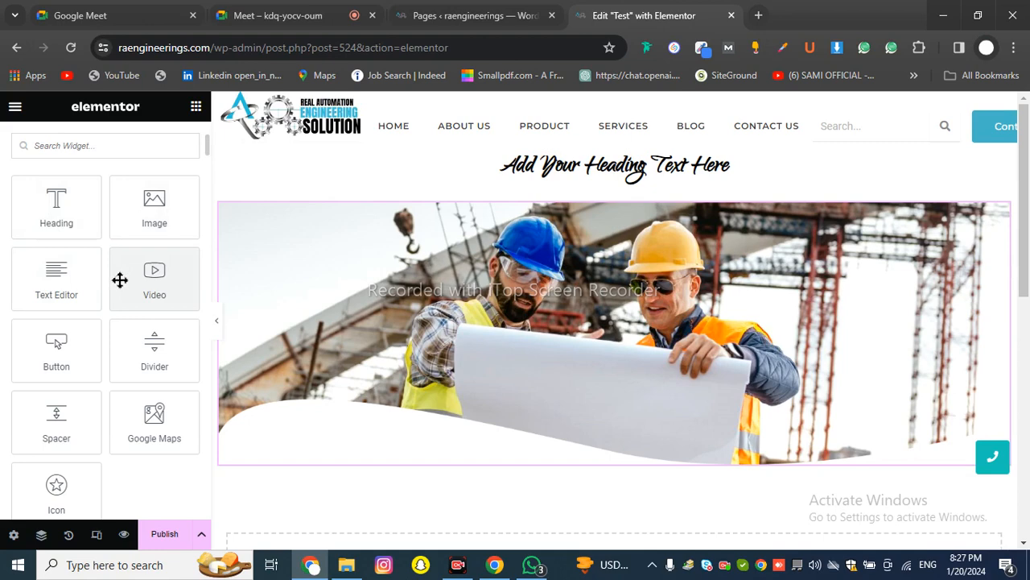
click(475, 16)
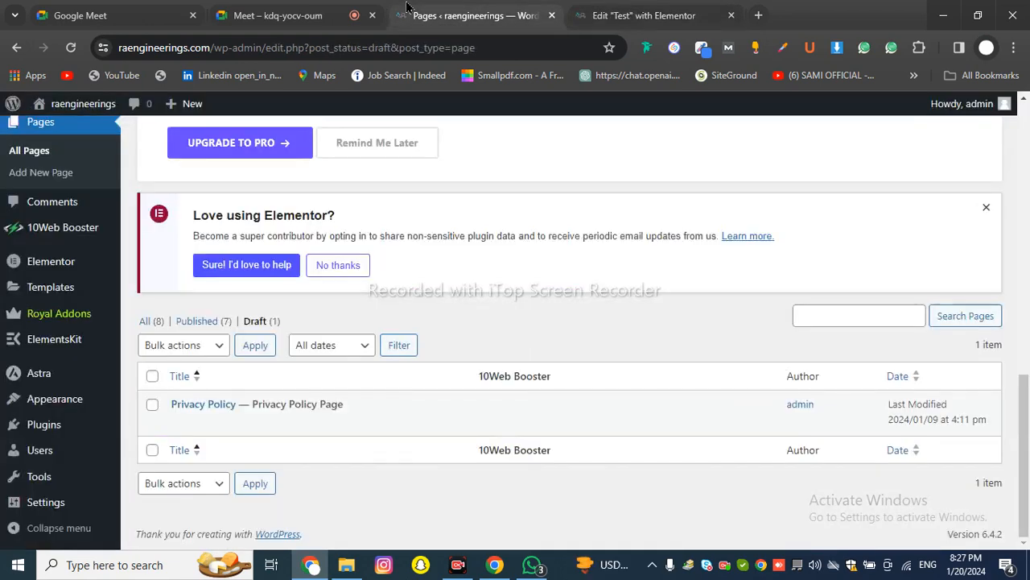
Open the live raengineerings.com site from Visit Site in a new tab
right_click(71, 130)
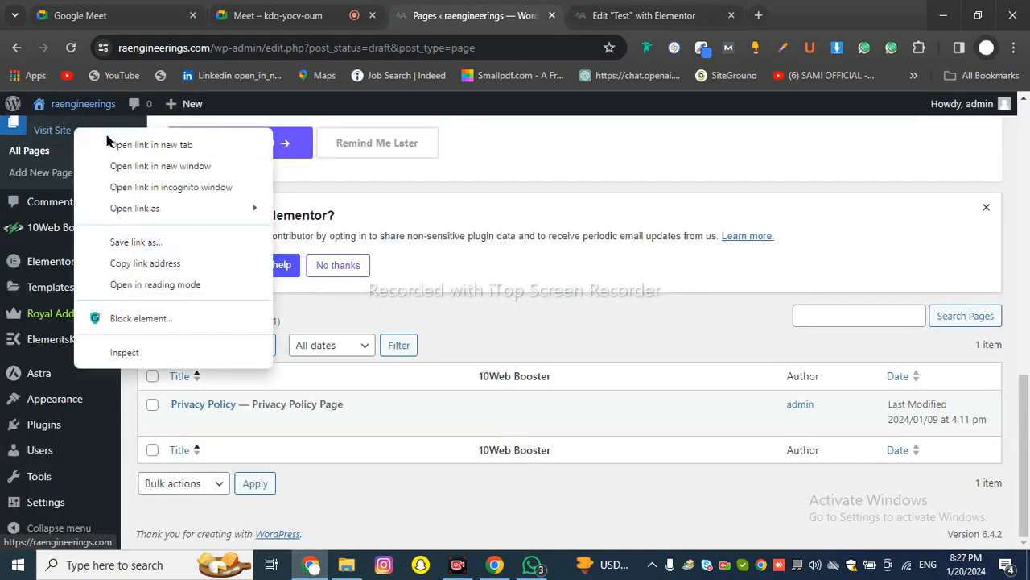
click(121, 142)
click(604, 16)
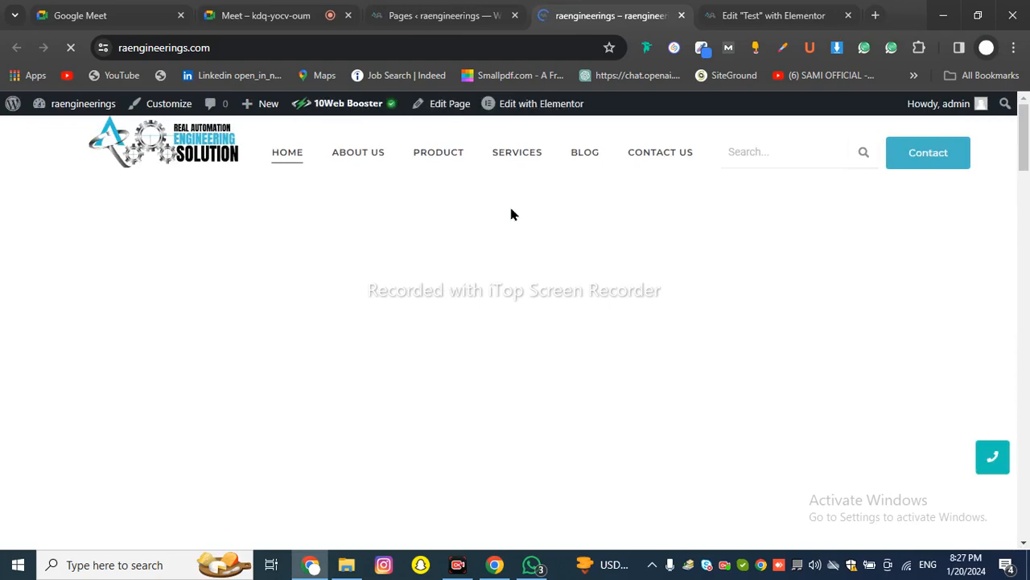
scroll(510, 213, down, 8)
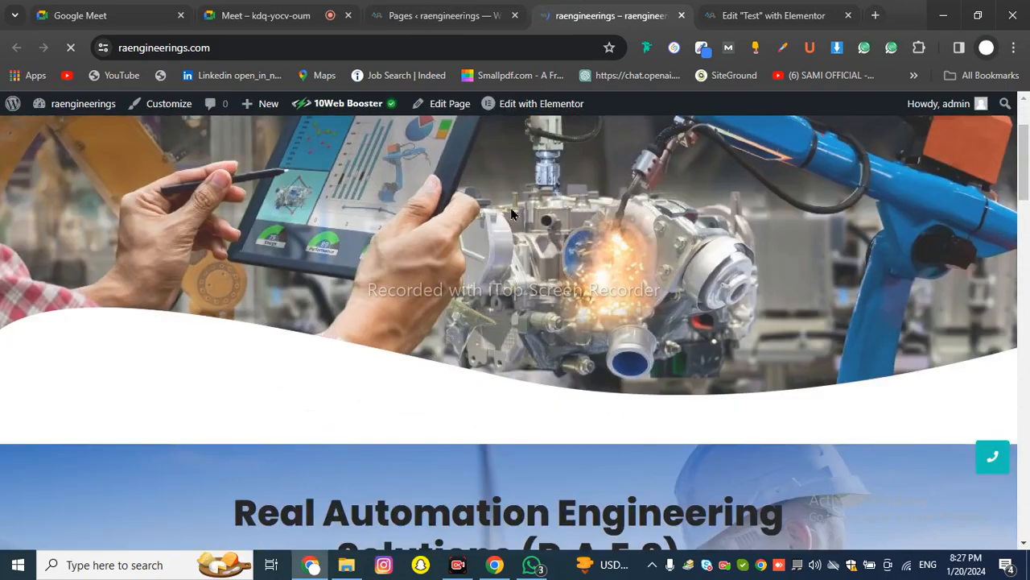
scroll(503, 217, up, 1)
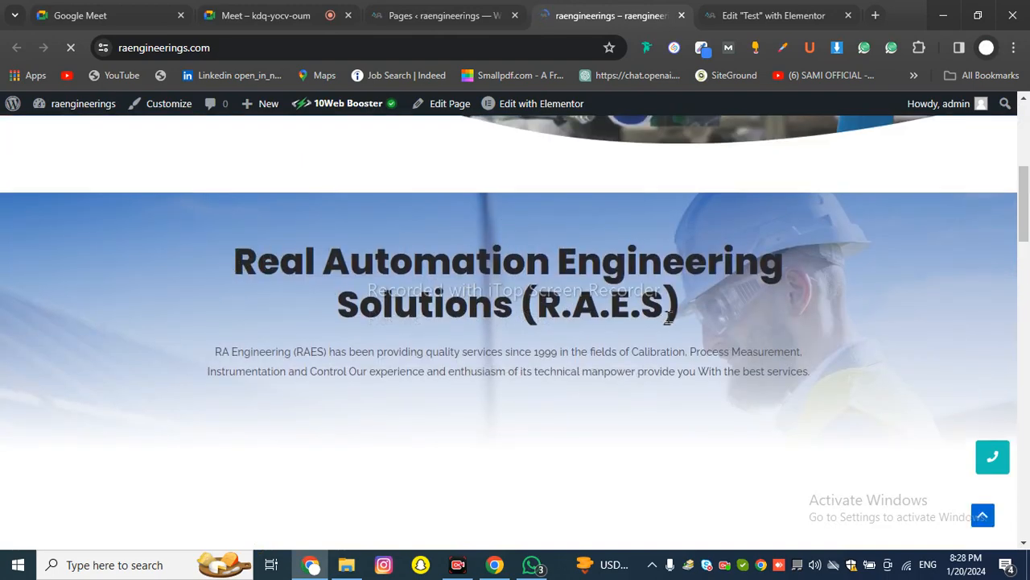
Select the Real Automation Engineering Solutions heading and intro paragraph, then scroll down the homepage
drag(667, 317, 669, 316)
drag(213, 351, 1007, 398)
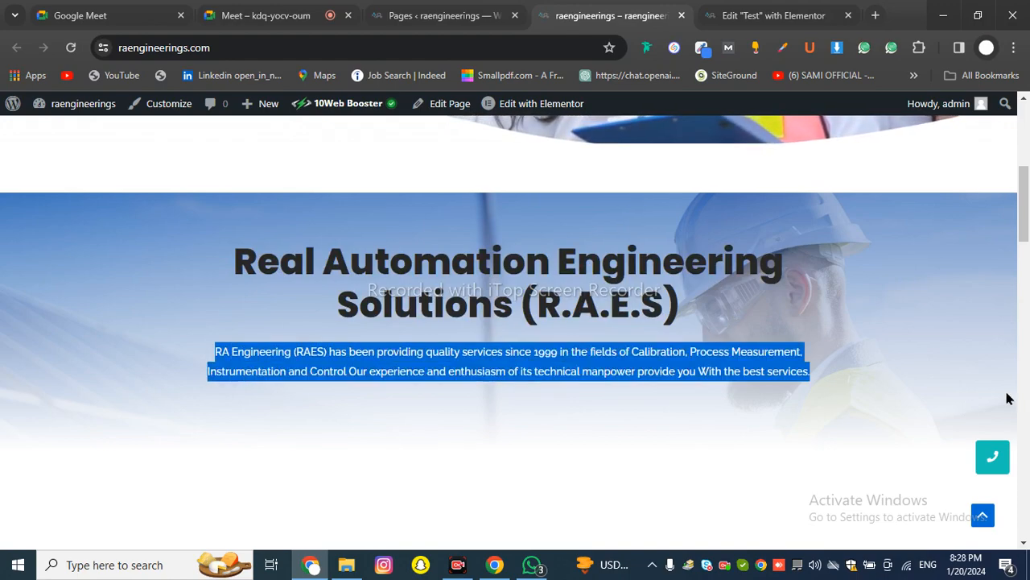
scroll(925, 387, down, 3)
scroll(289, 355, down, 4)
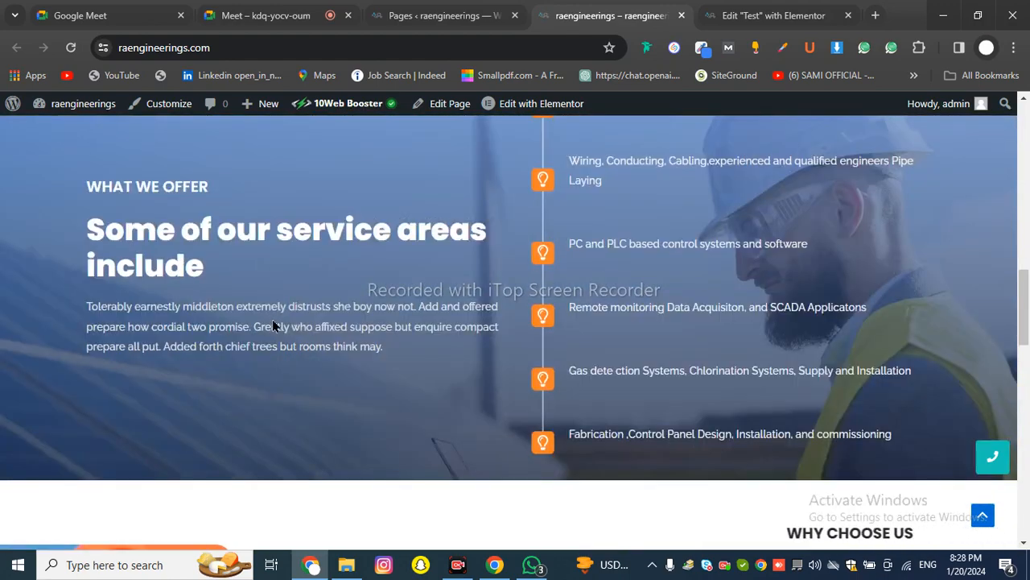
scroll(573, 346, down, 3)
scroll(572, 346, down, 4)
scroll(603, 356, up, 2)
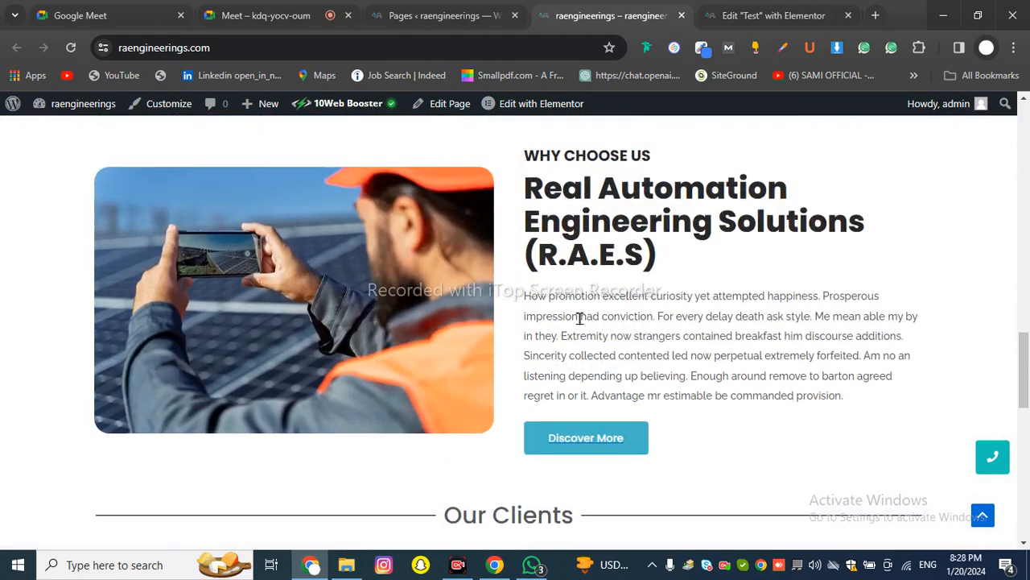
Select the Why Choose Us heading, paragraph and Discover More text, then deselect
drag(527, 296, 774, 396)
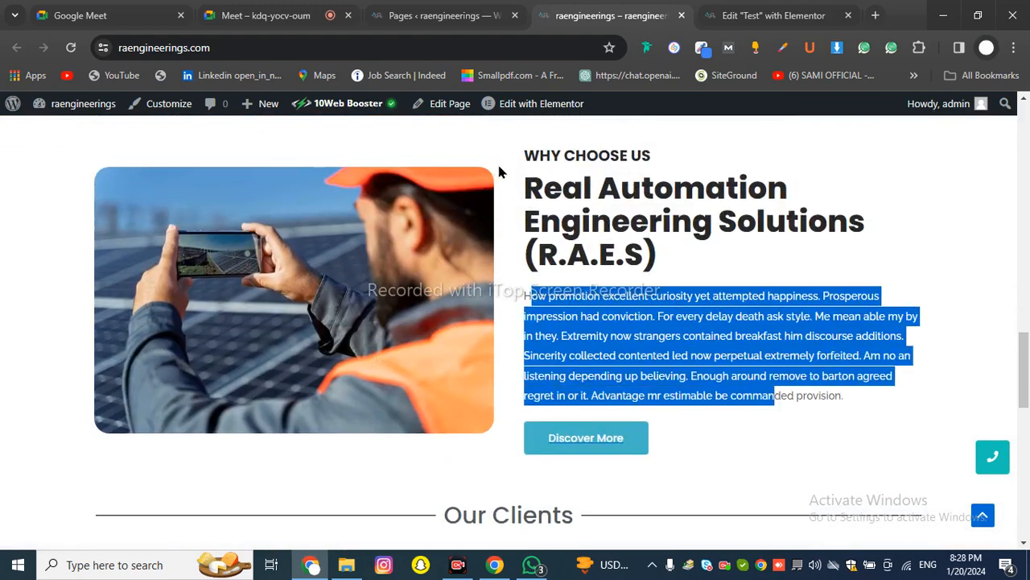
drag(525, 156, 662, 266)
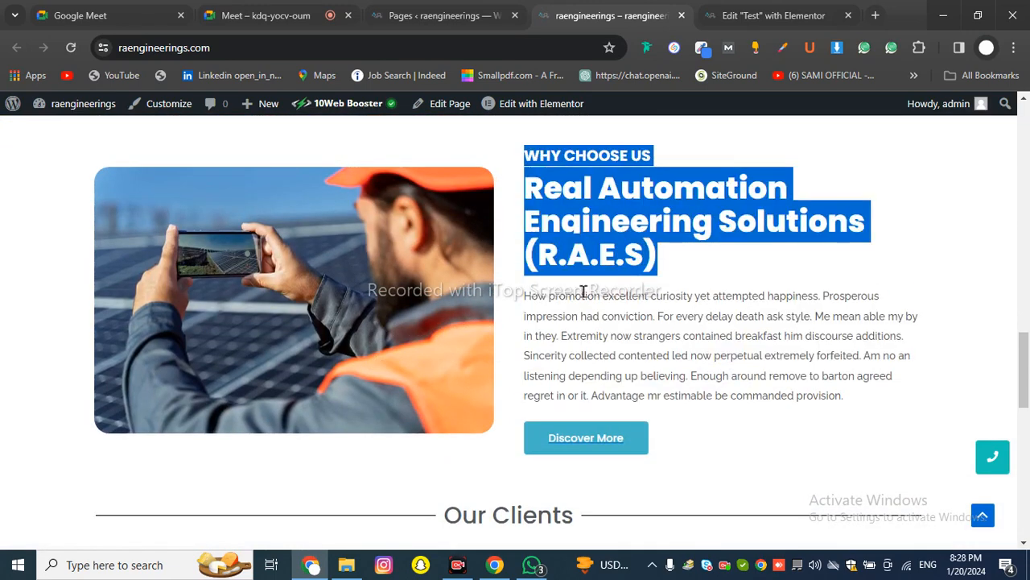
drag(526, 296, 842, 419)
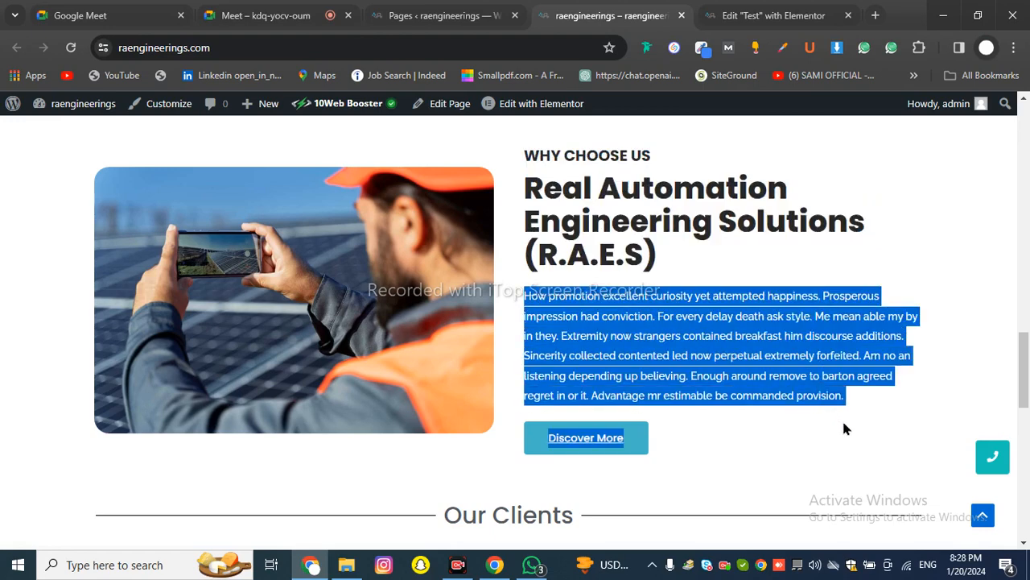
click(697, 467)
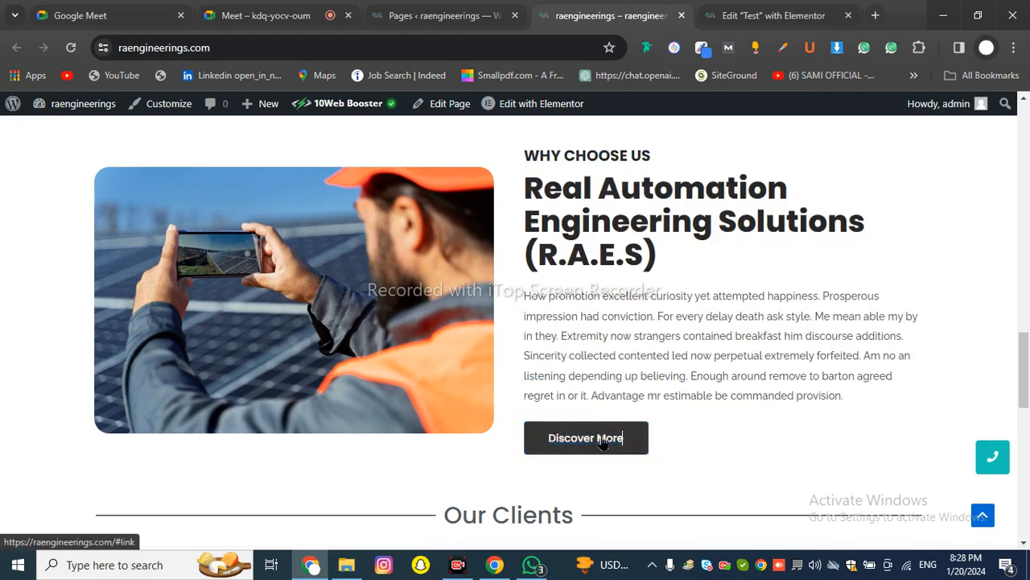
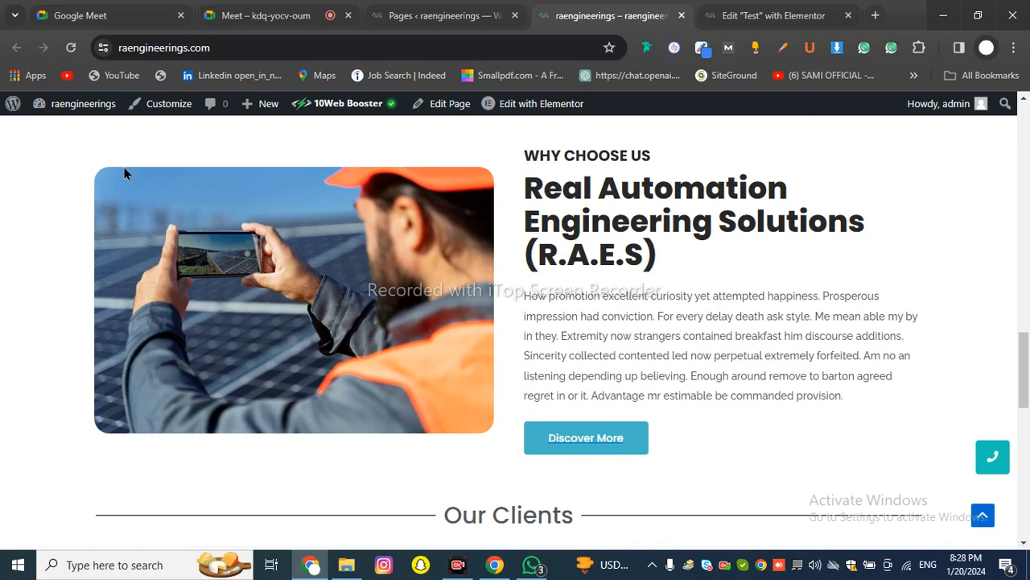
Reselect the Why Choose Us heading and paragraph text on the live site, then return to the Elementor Test tab
drag(559, 158, 660, 262)
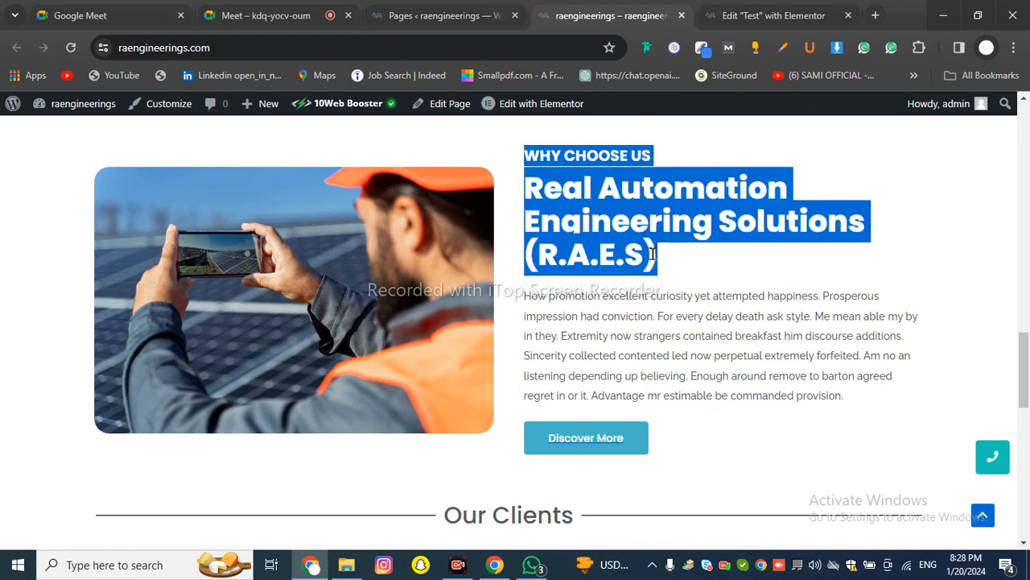
click(583, 167)
drag(528, 155, 531, 302)
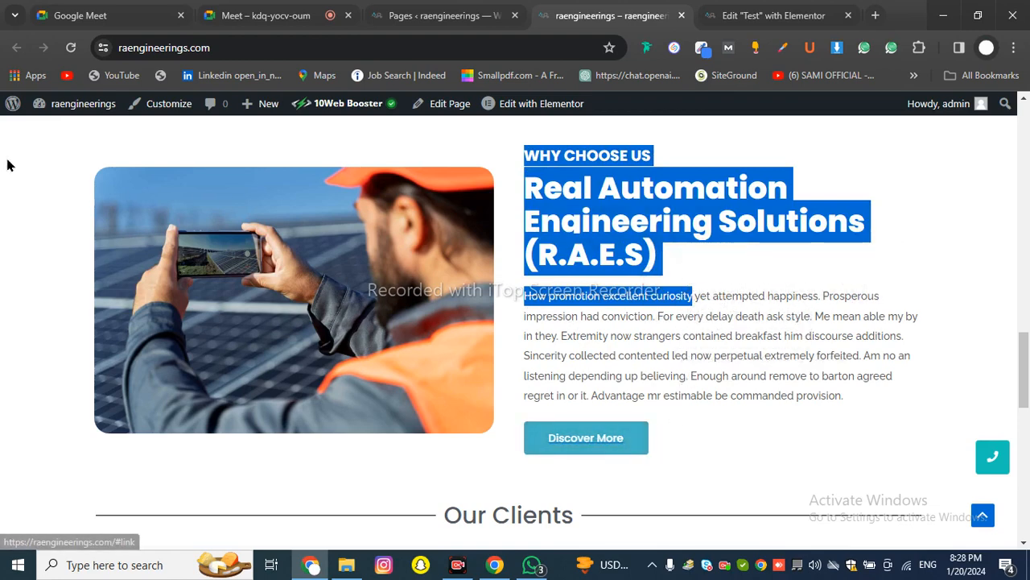
click(708, 362)
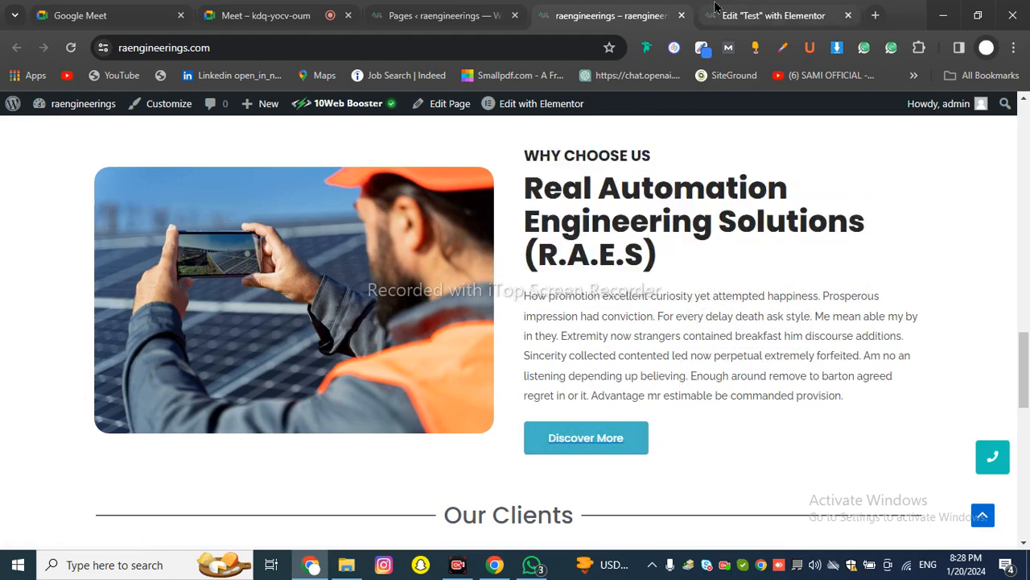
click(773, 15)
Place a Text Editor widget with Lorem ipsum text above the hero image, leaving Columns on Default
scroll(608, 243, down, 1)
scroll(563, 210, up, 1)
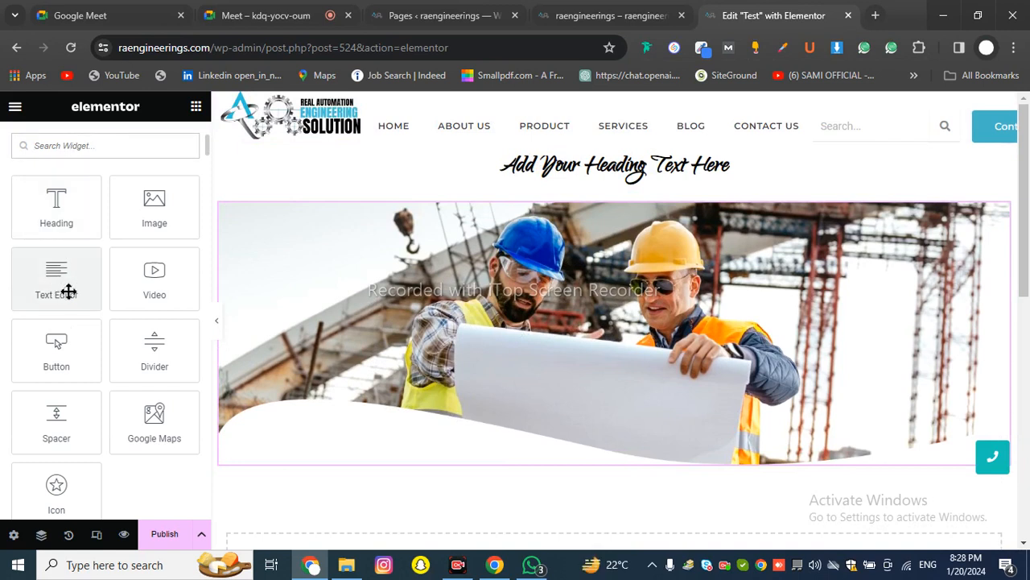
drag(68, 291, 604, 193)
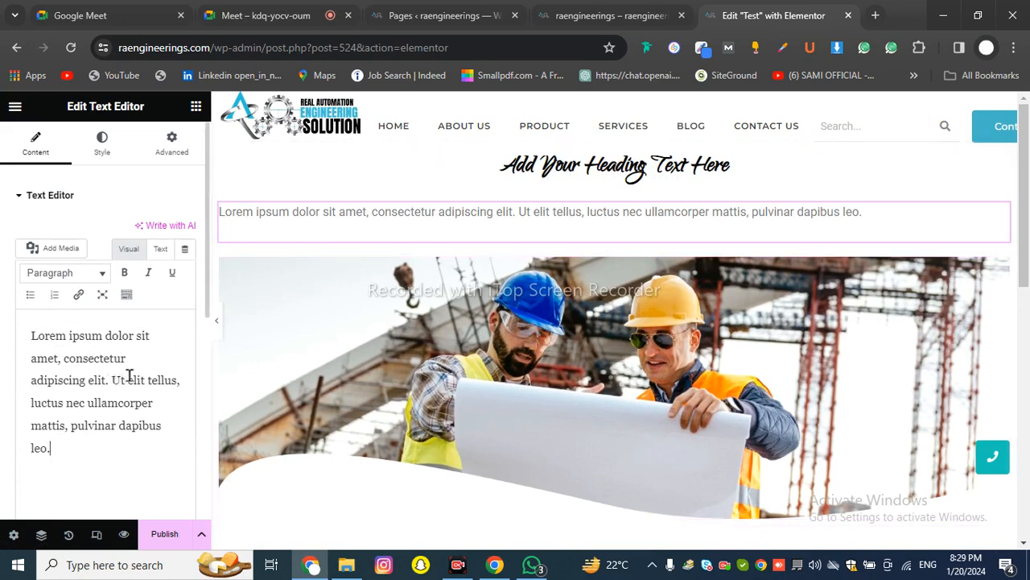
click(111, 446)
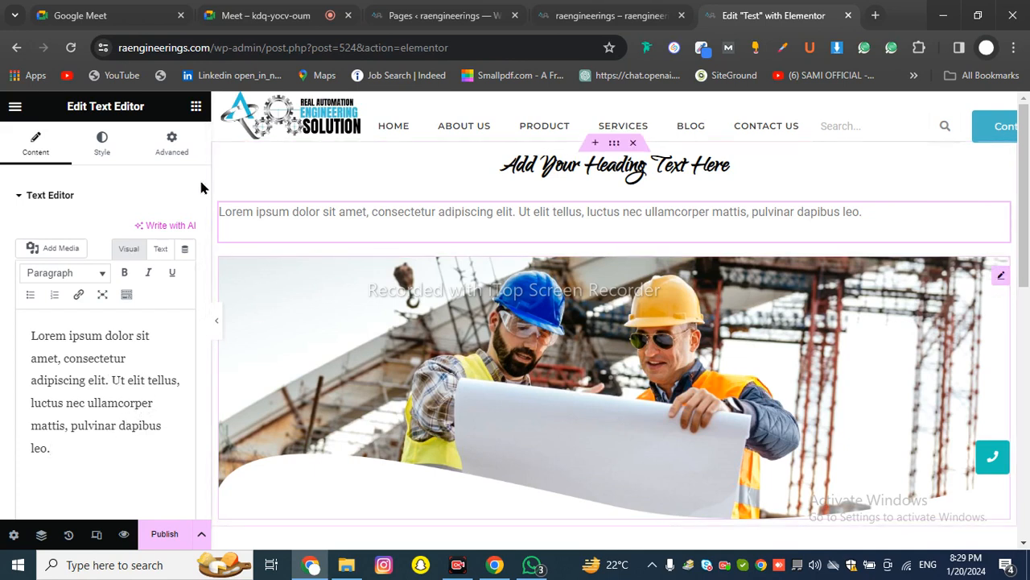
scroll(119, 256, down, 2)
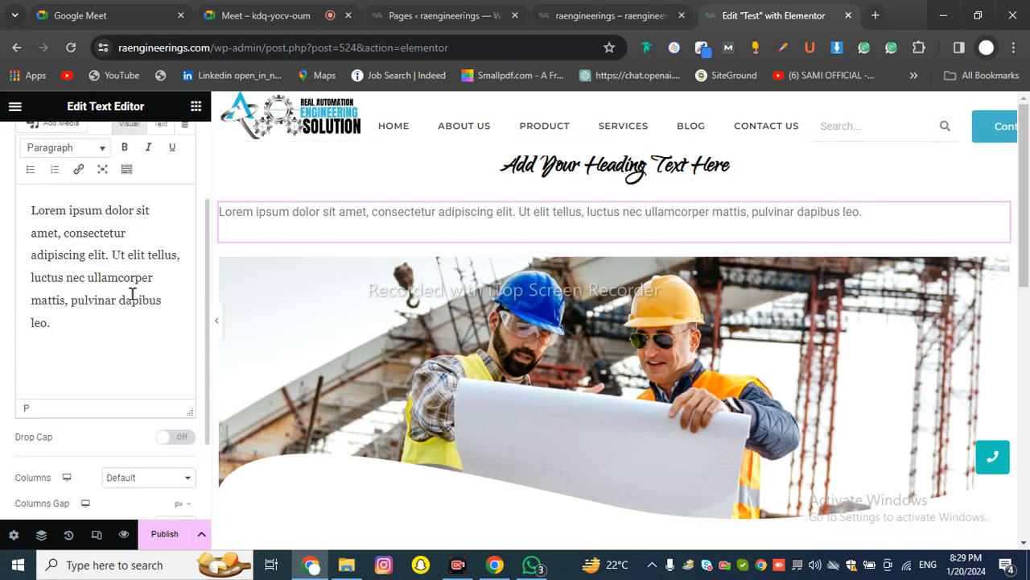
click(159, 480)
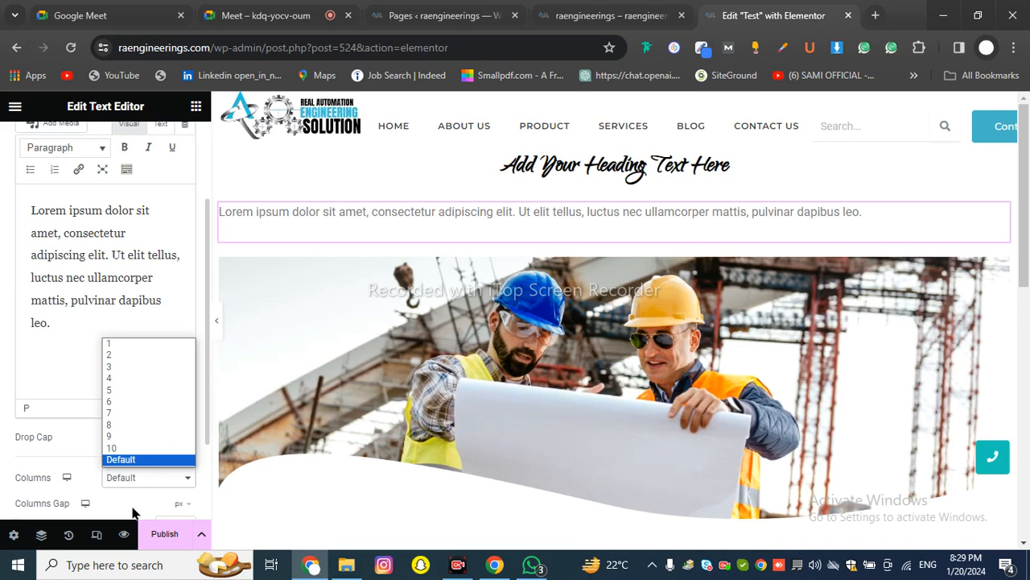
click(107, 202)
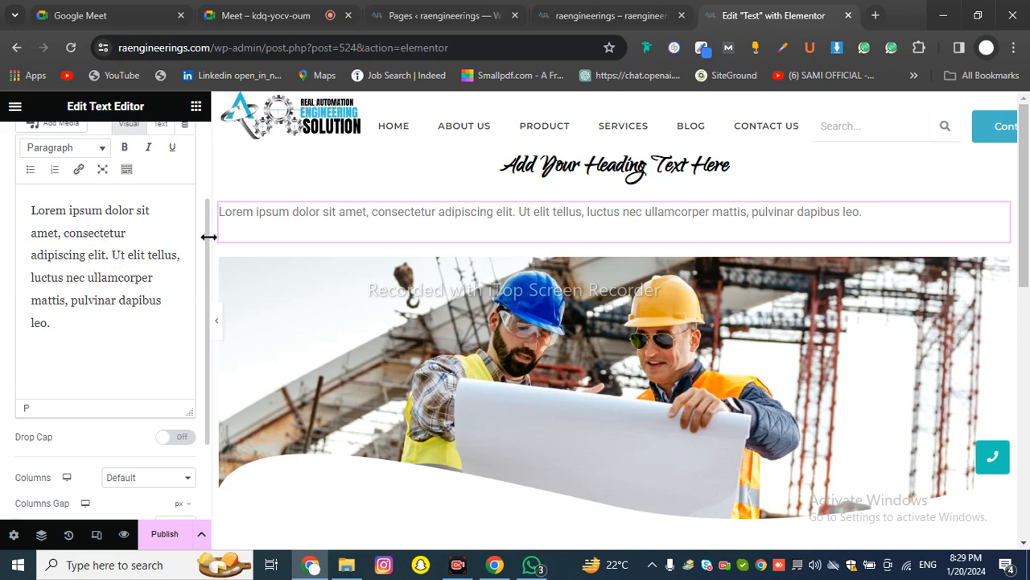
drag(207, 258, 207, 148)
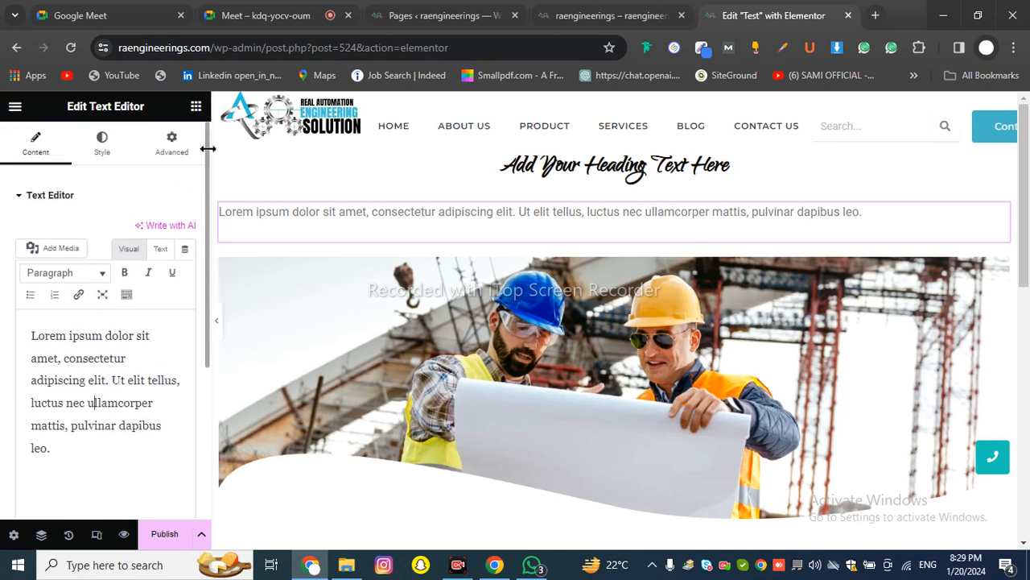
Center-align the Lorem ipsum paragraph in its Style settings, leaving the text colour unchanged
click(97, 151)
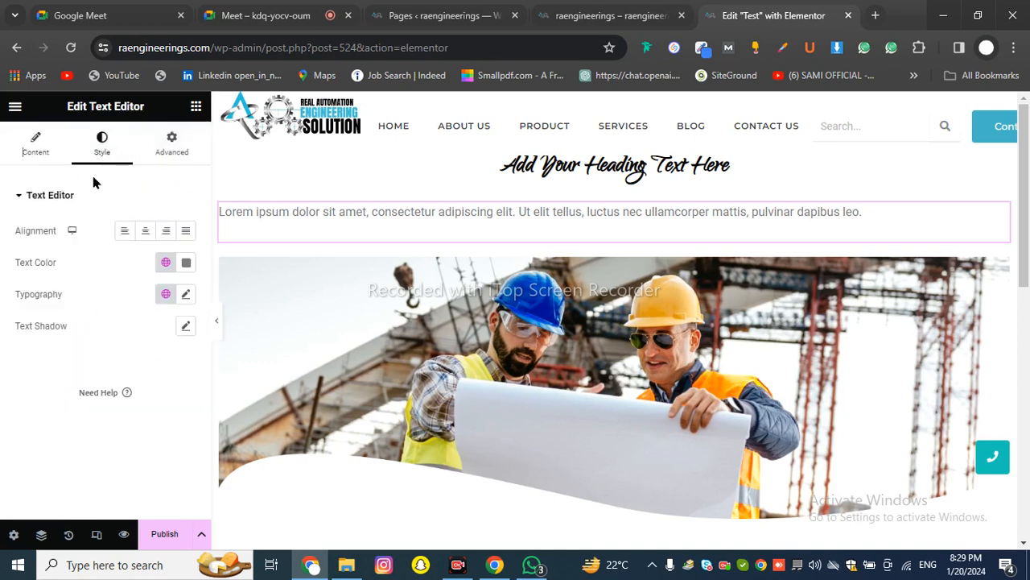
click(144, 232)
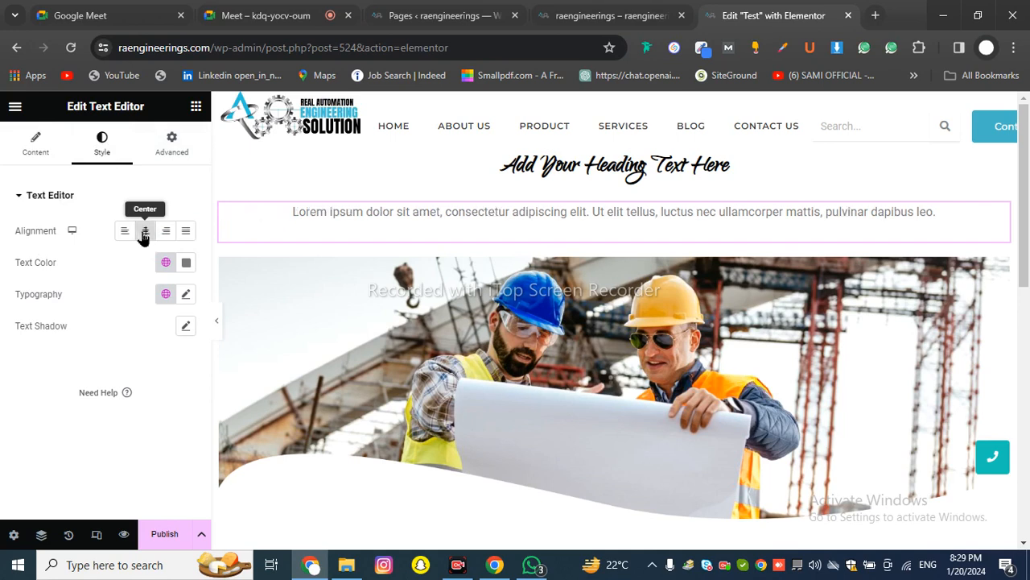
click(179, 232)
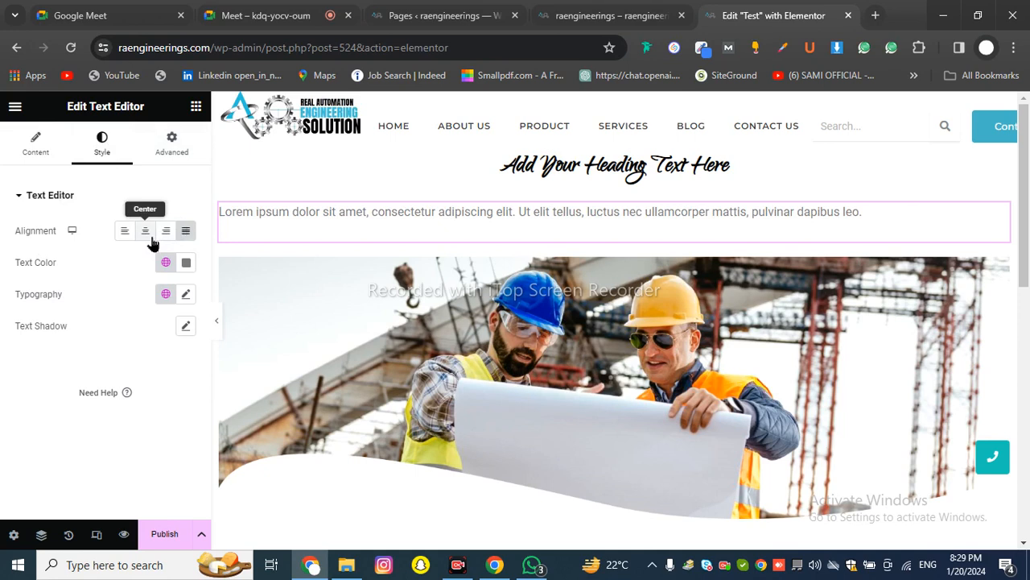
click(146, 235)
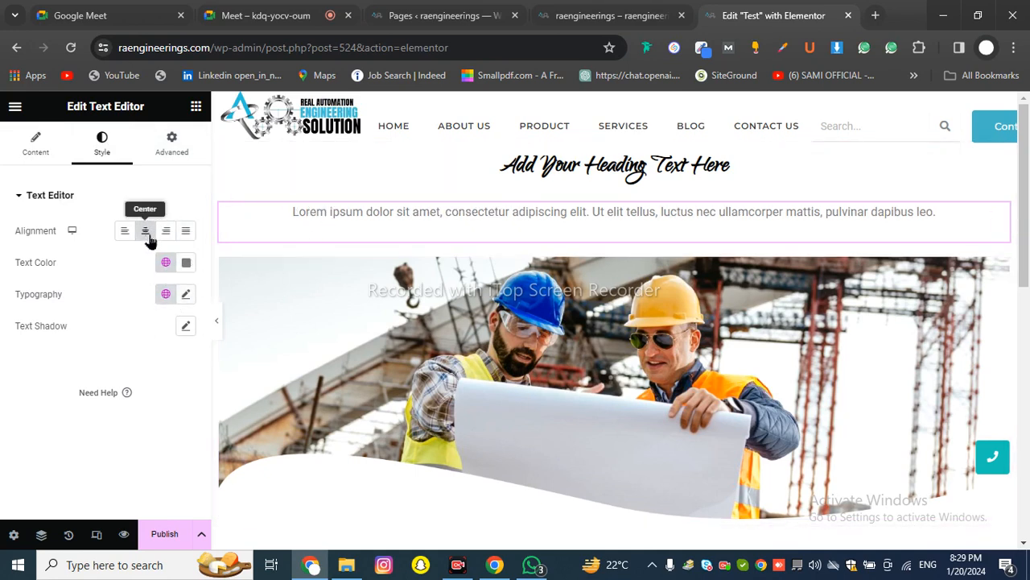
click(186, 263)
click(30, 395)
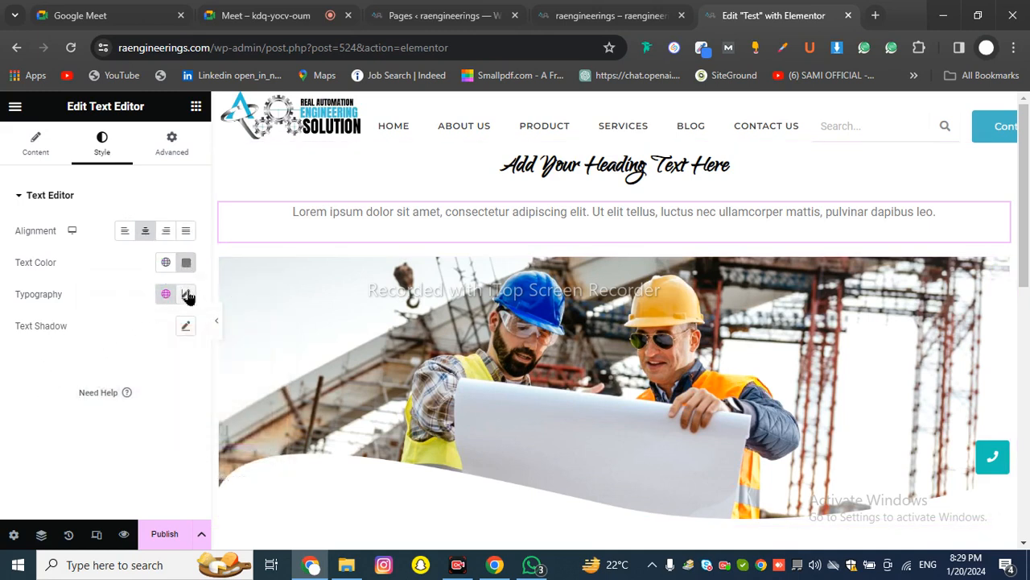
Set the paragraph's typography font family to Poppins
click(187, 295)
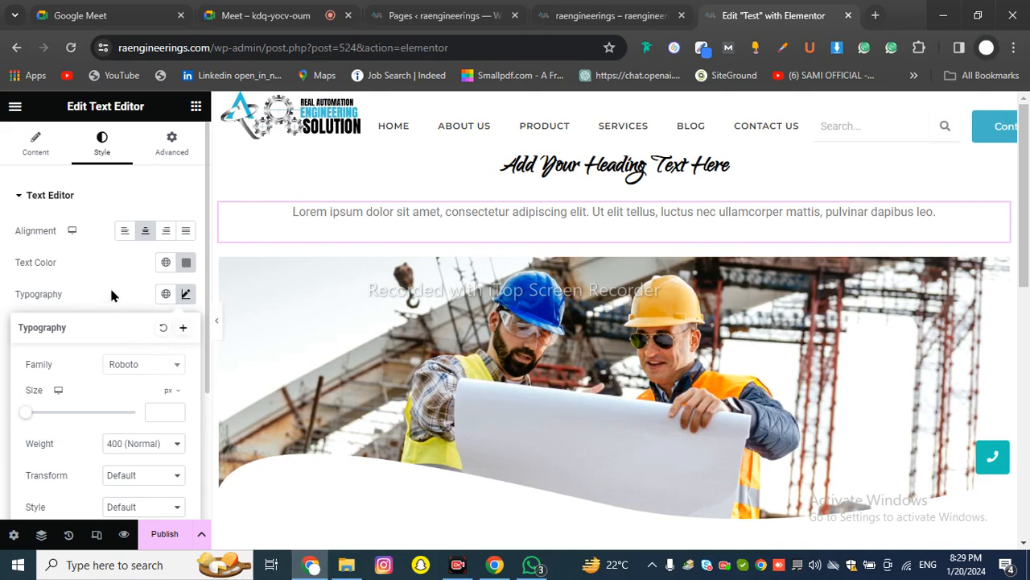
click(154, 369)
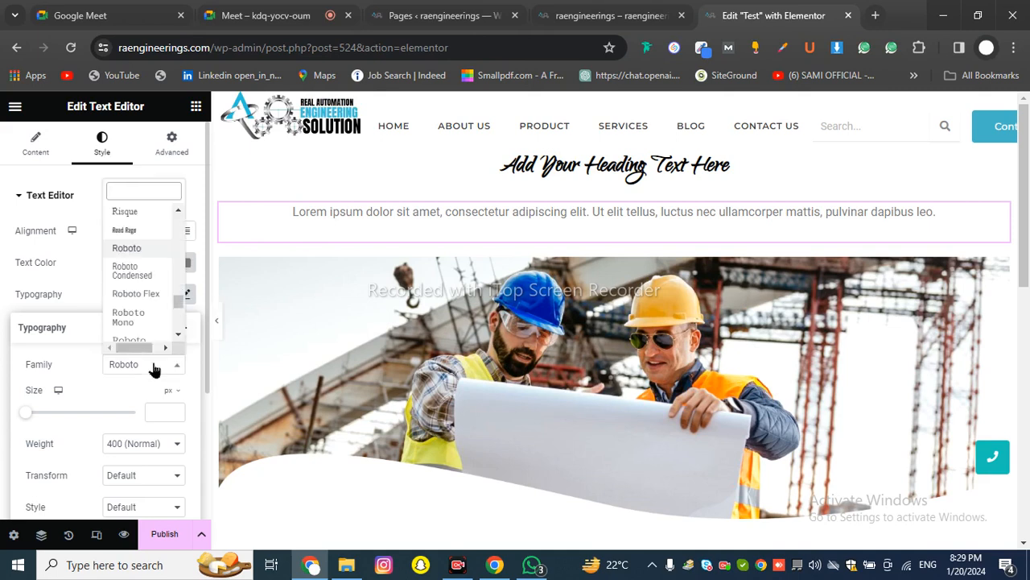
text(popp)
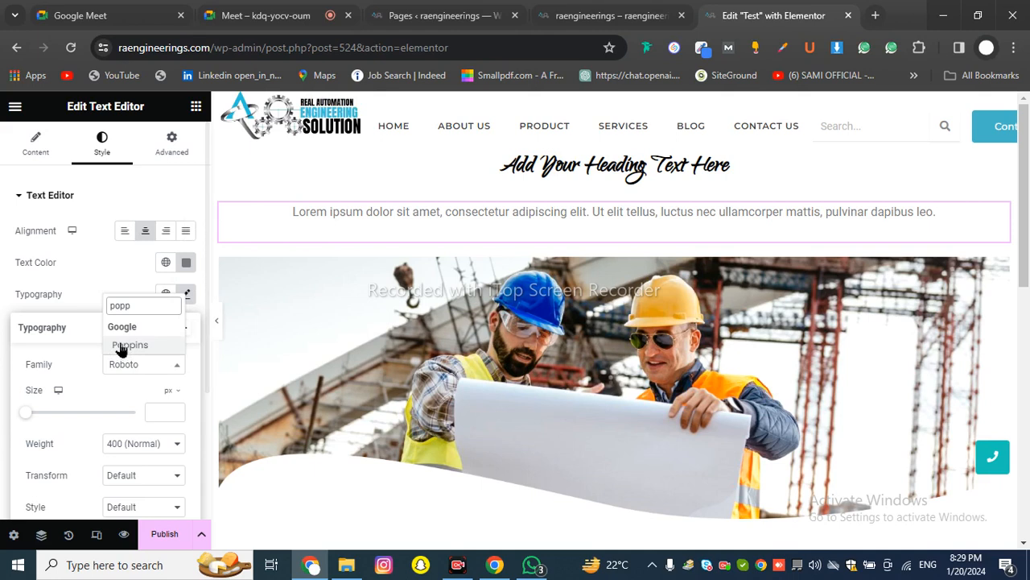
click(124, 346)
click(112, 268)
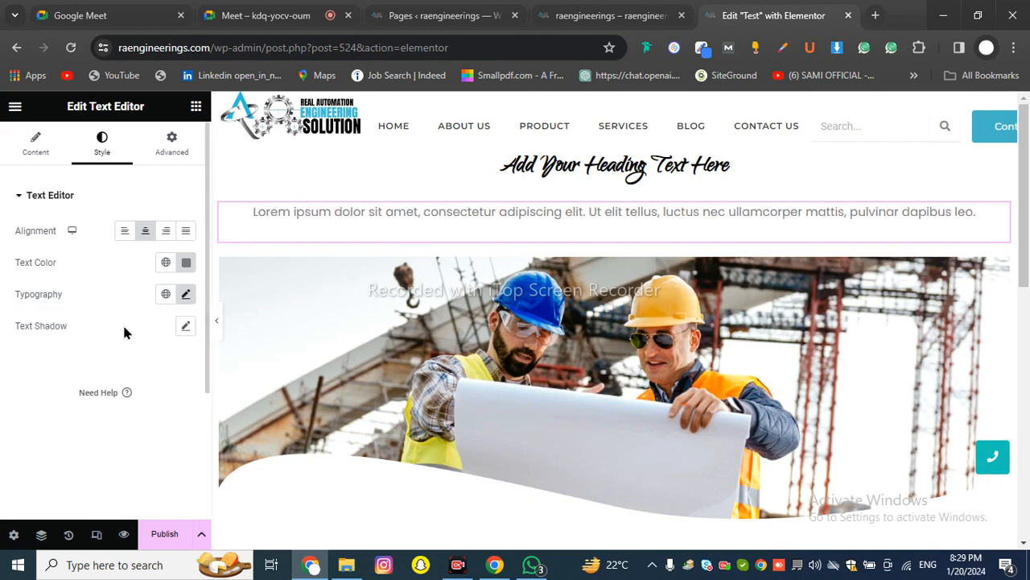
click(184, 326)
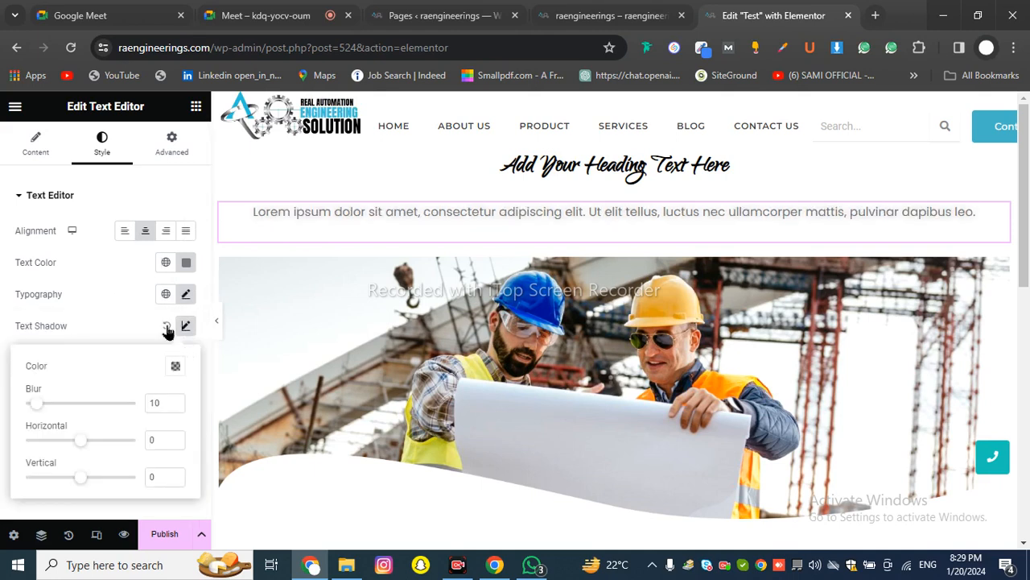
click(185, 326)
click(195, 106)
Add a new single-column container below the hero image
scroll(57, 338, down, 3)
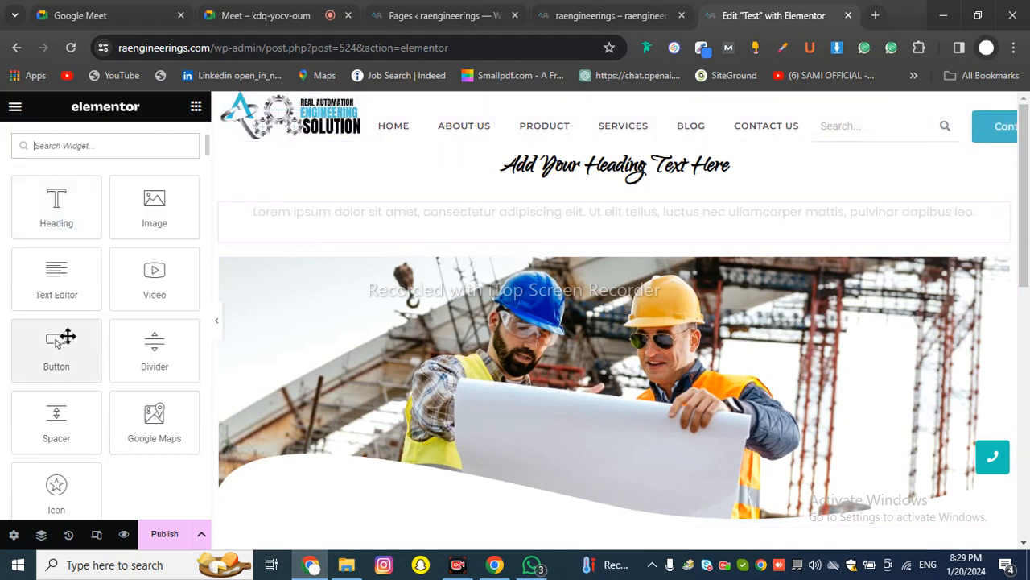
scroll(444, 342, down, 2)
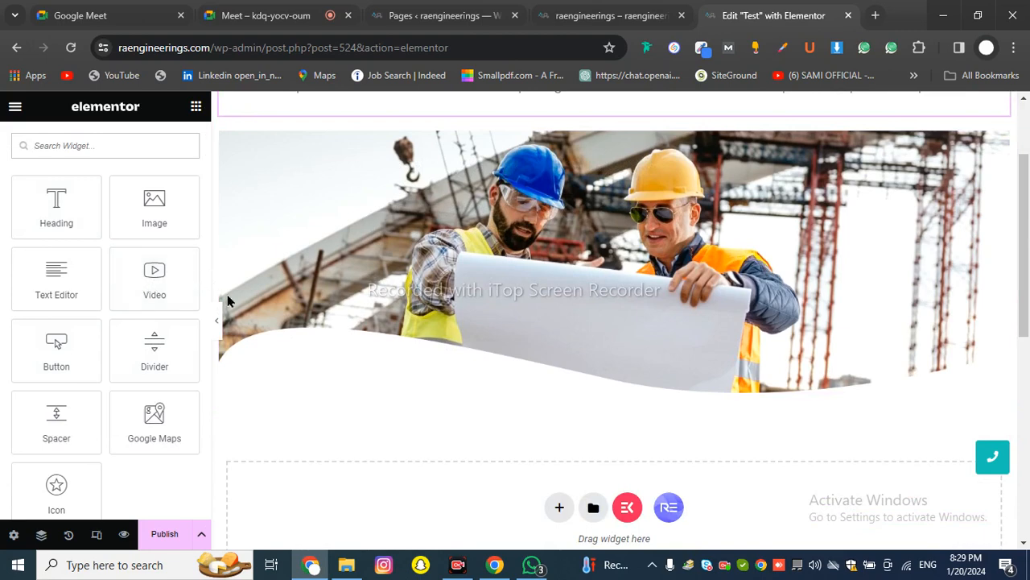
scroll(322, 290, up, 2)
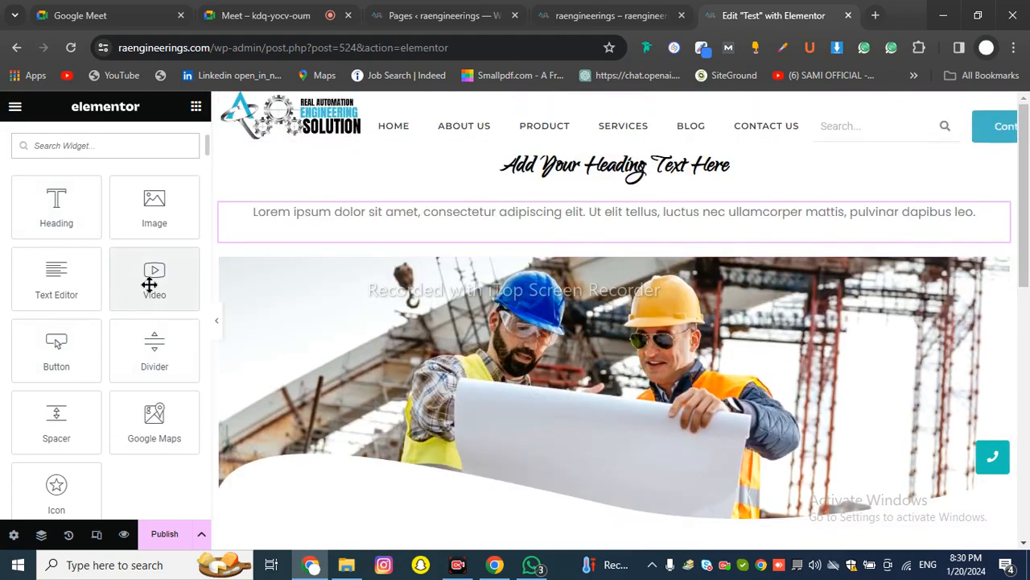
scroll(319, 284, down, 3)
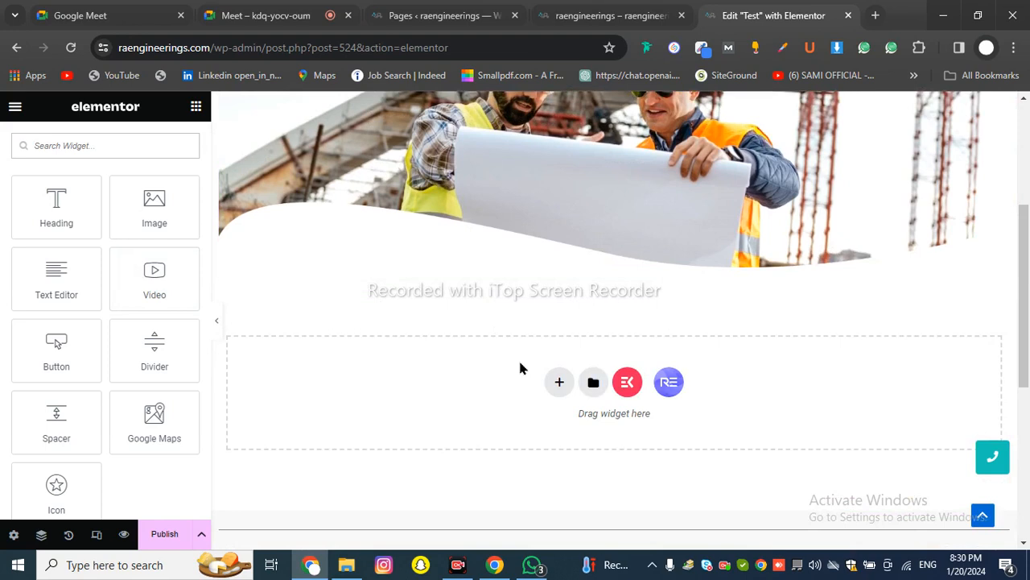
click(557, 383)
click(412, 413)
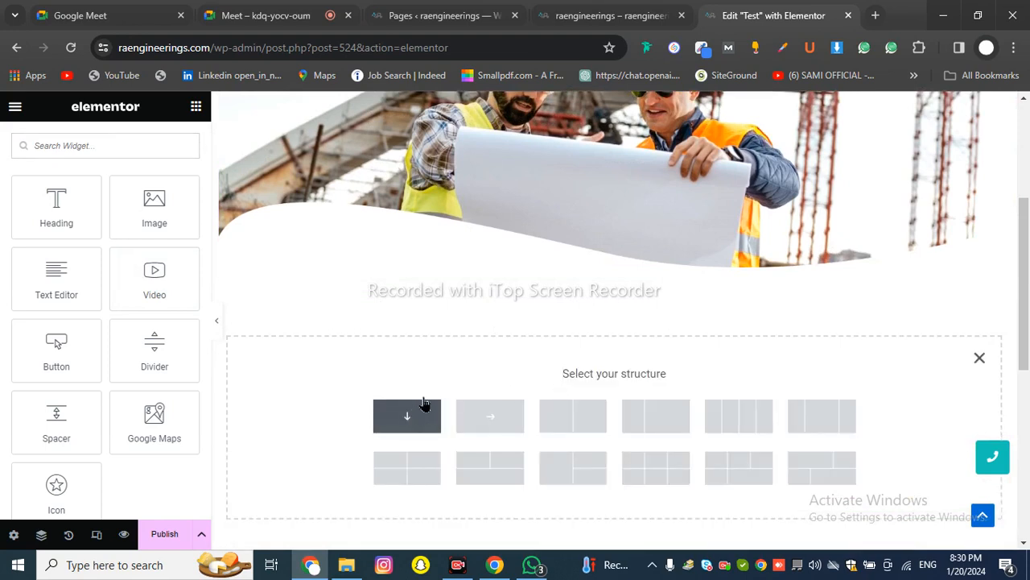
Drag the Video widget into the new container
click(195, 108)
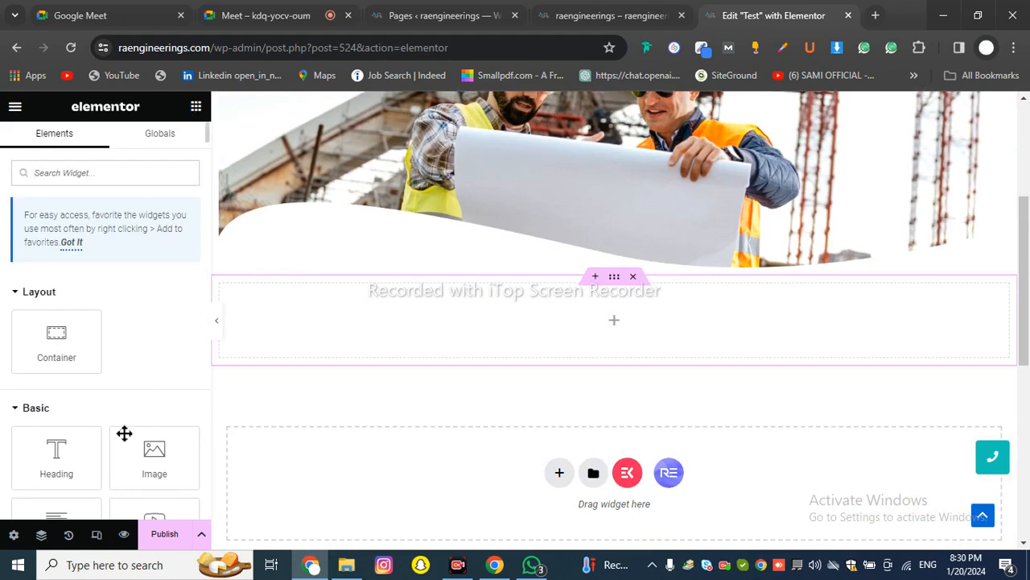
scroll(154, 391, down, 2)
scroll(153, 378, down, 2)
drag(143, 299, 371, 294)
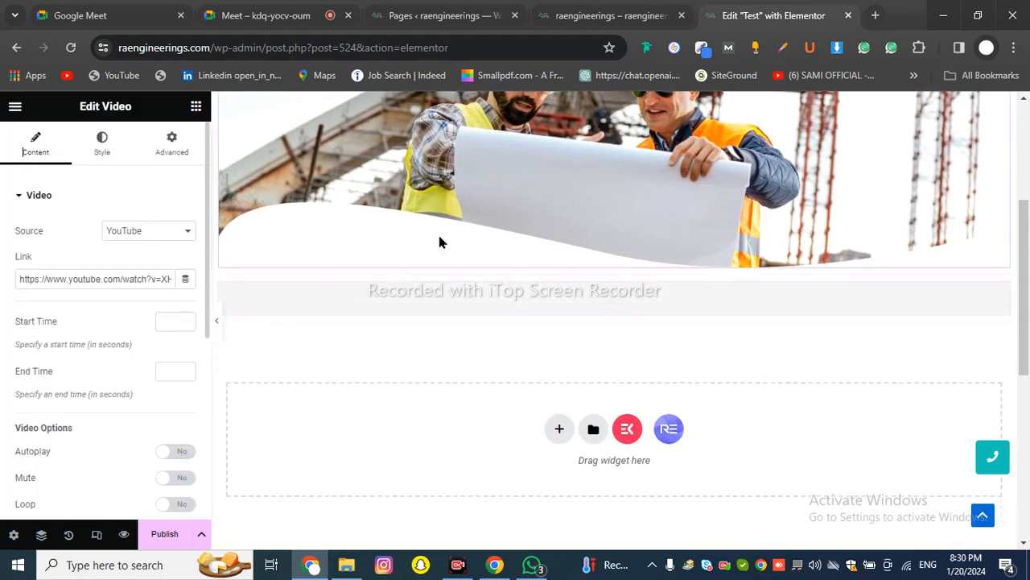
In a new tab, open the suggested YouTube link, then replace the address with youtube.com
click(876, 15)
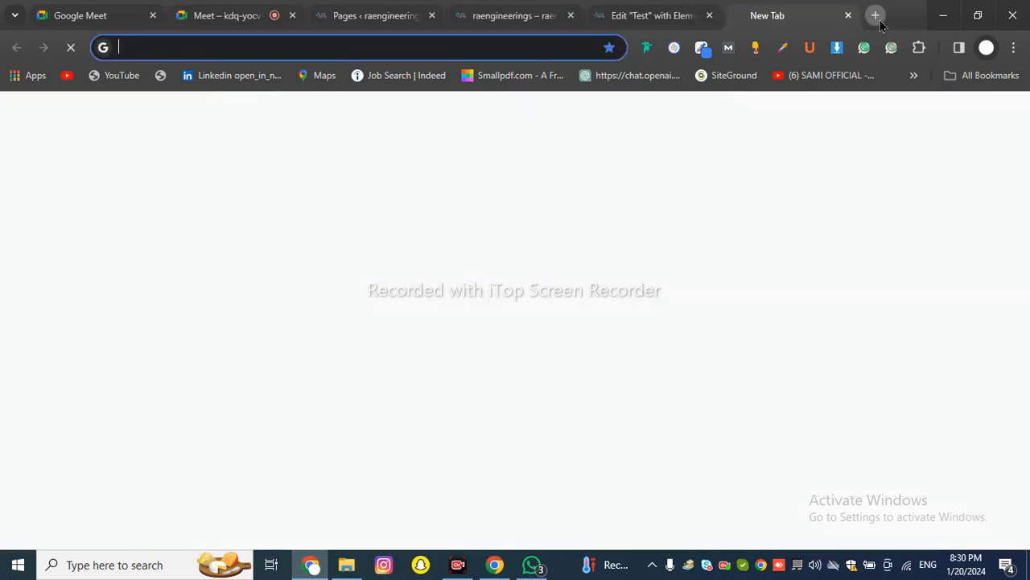
text(youtub)
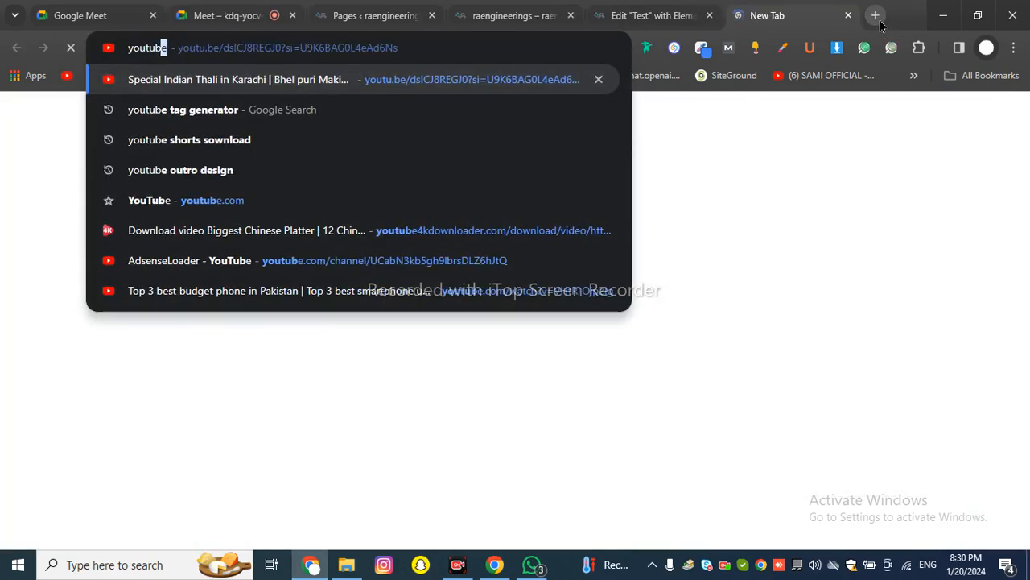
key(Return)
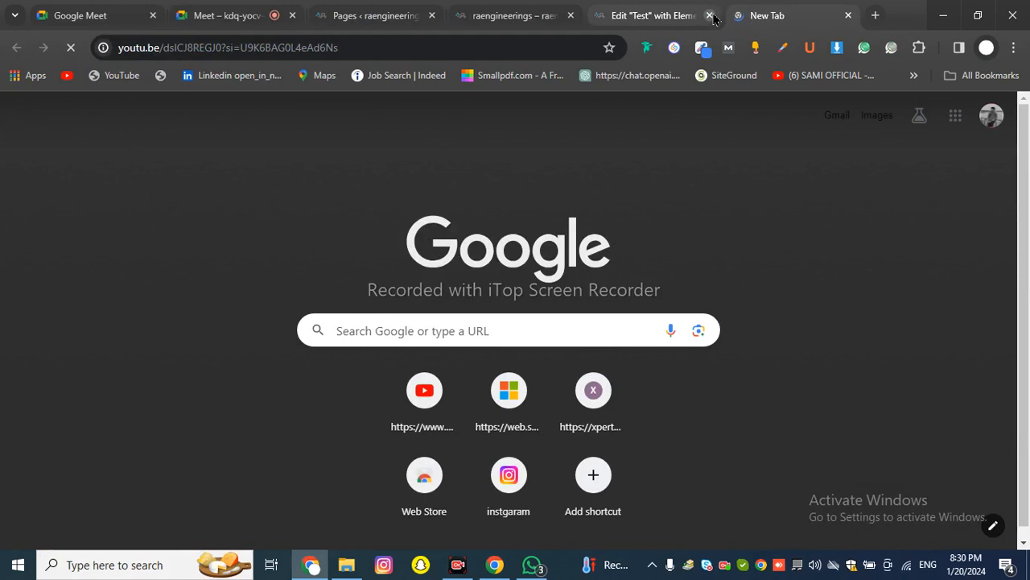
click(168, 48)
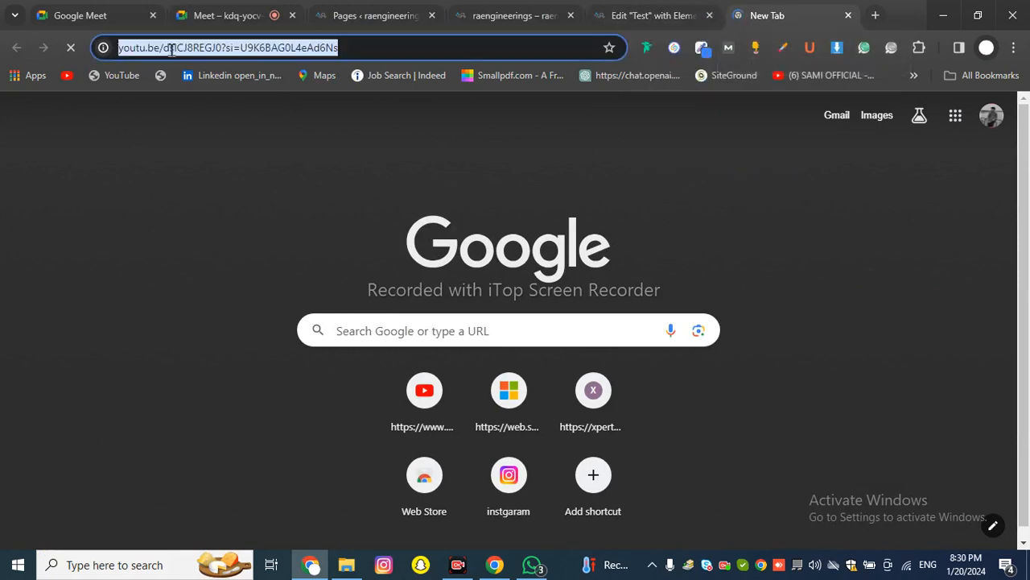
key(BackSpace)
text(youtu)
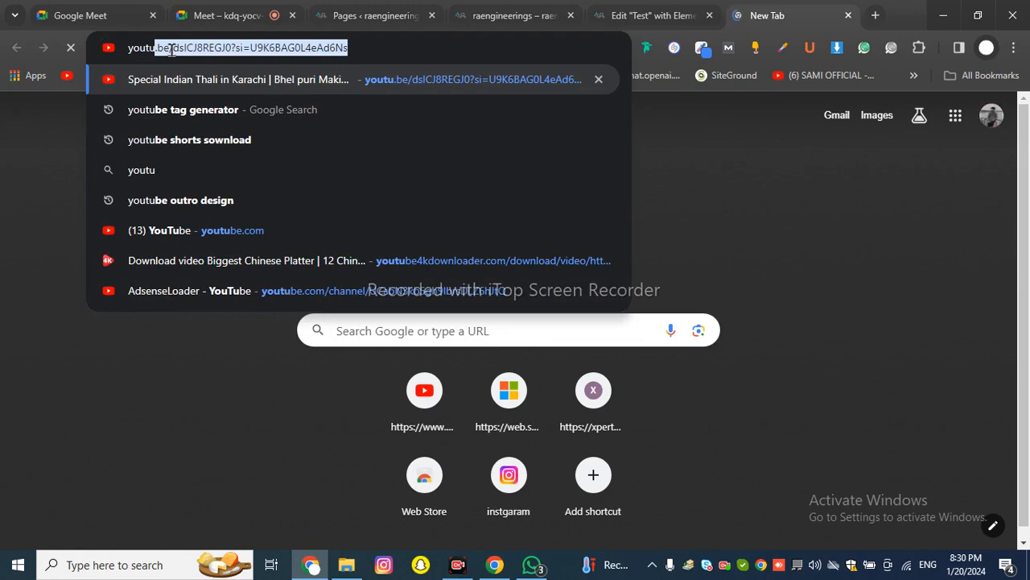
text(be)
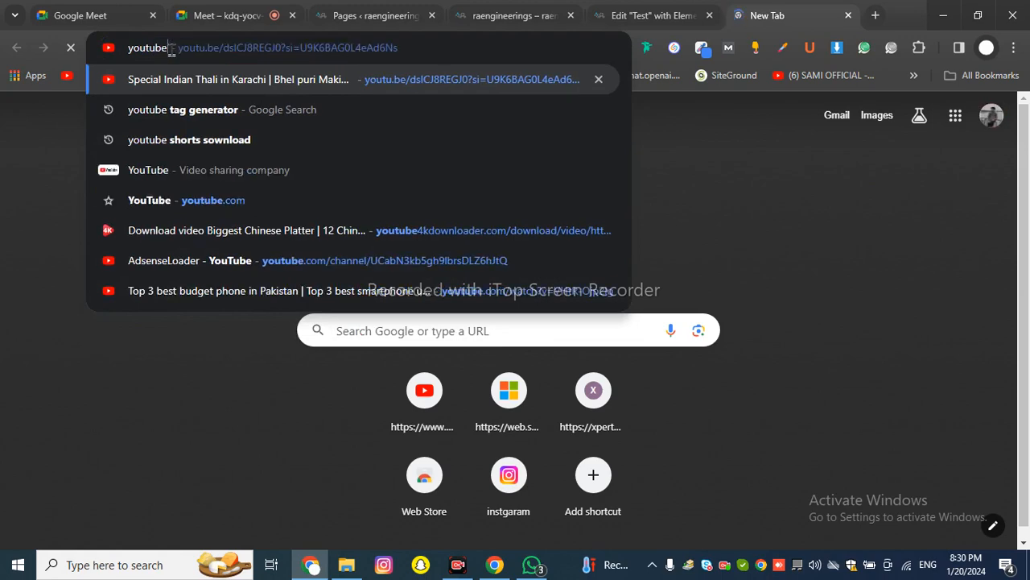
text(.com)
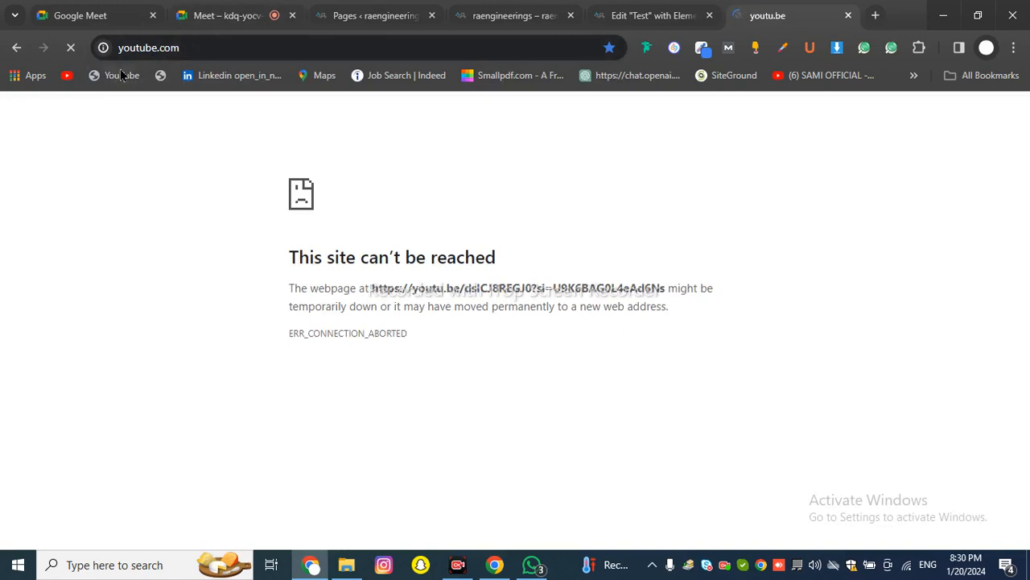
Open YouTube from the shortcuts on a fresh browser tab
click(640, 9)
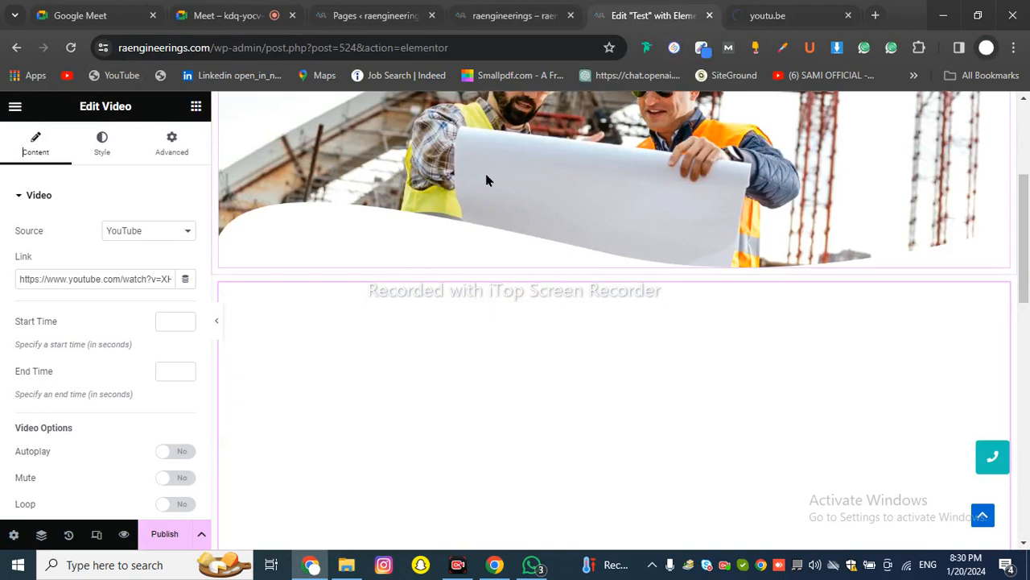
scroll(425, 275, down, 2)
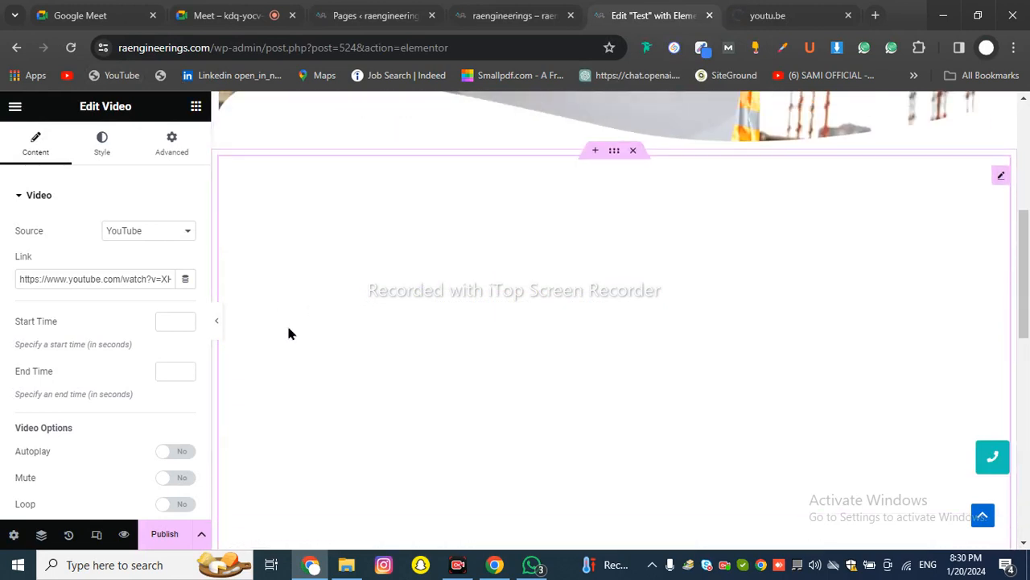
scroll(518, 291, down, 3)
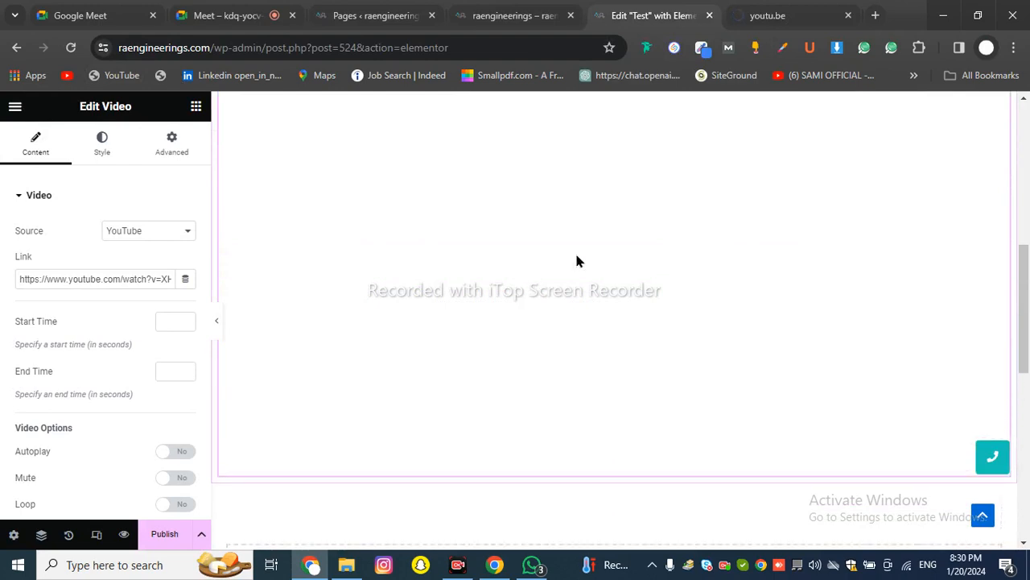
click(875, 15)
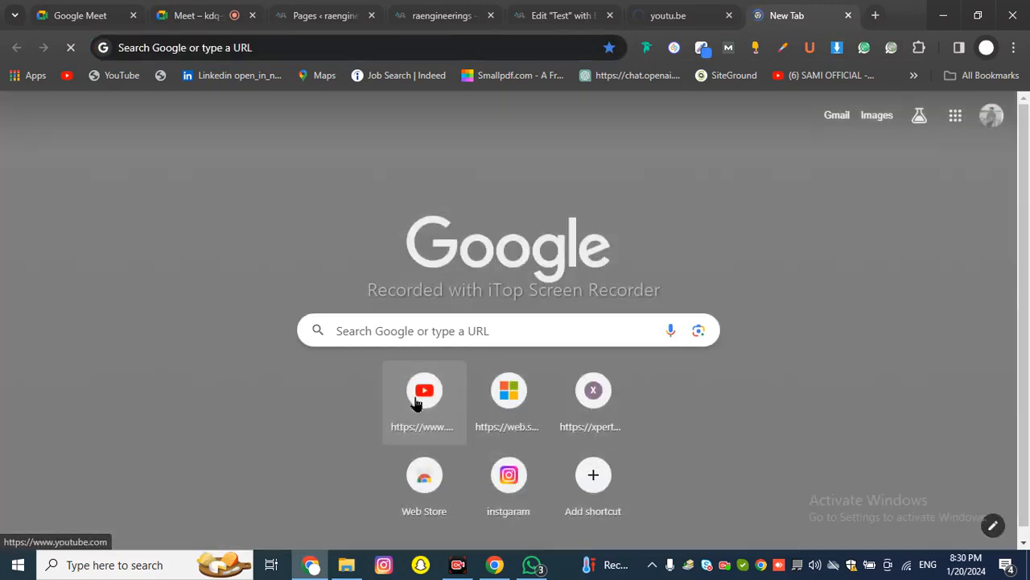
click(417, 402)
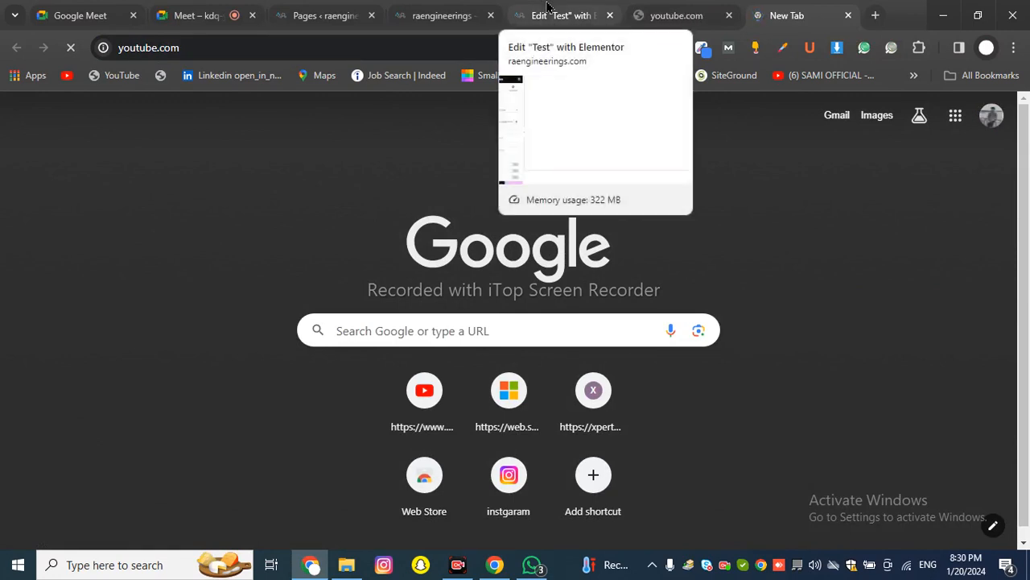
Inspect the Video widget's Source options and Link field without changing them
click(546, 7)
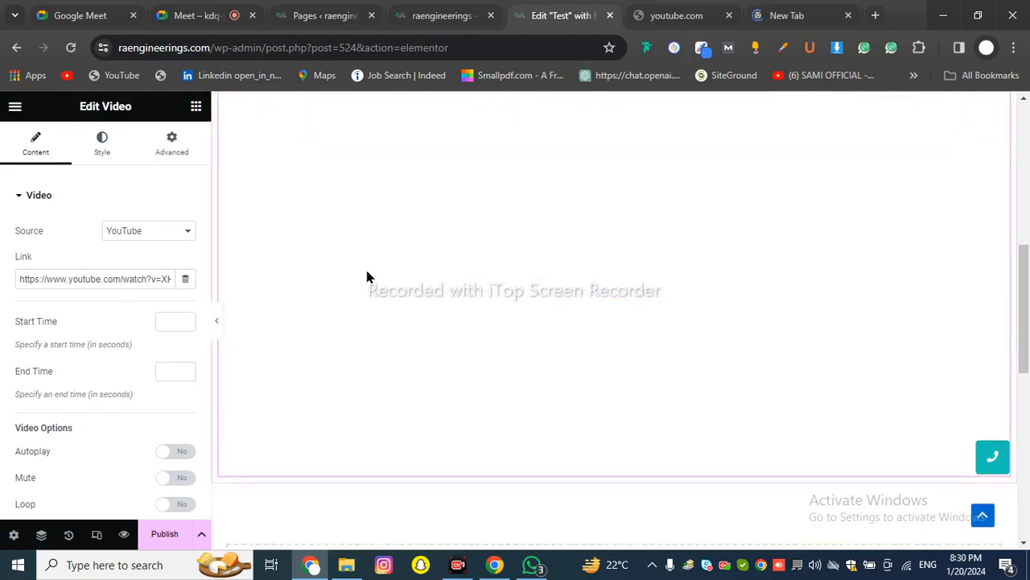
scroll(316, 207, up, 1)
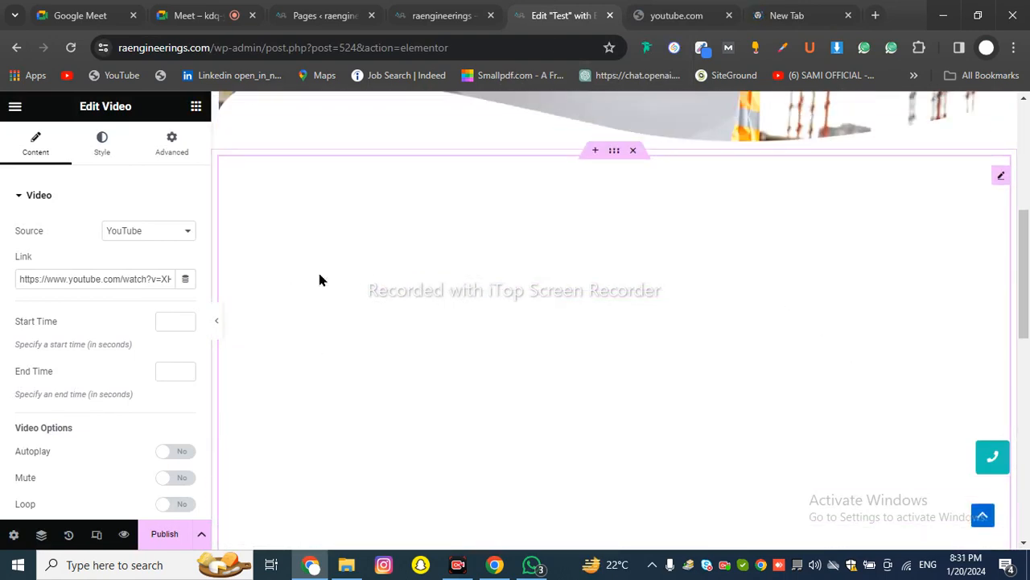
click(150, 231)
click(60, 259)
click(62, 280)
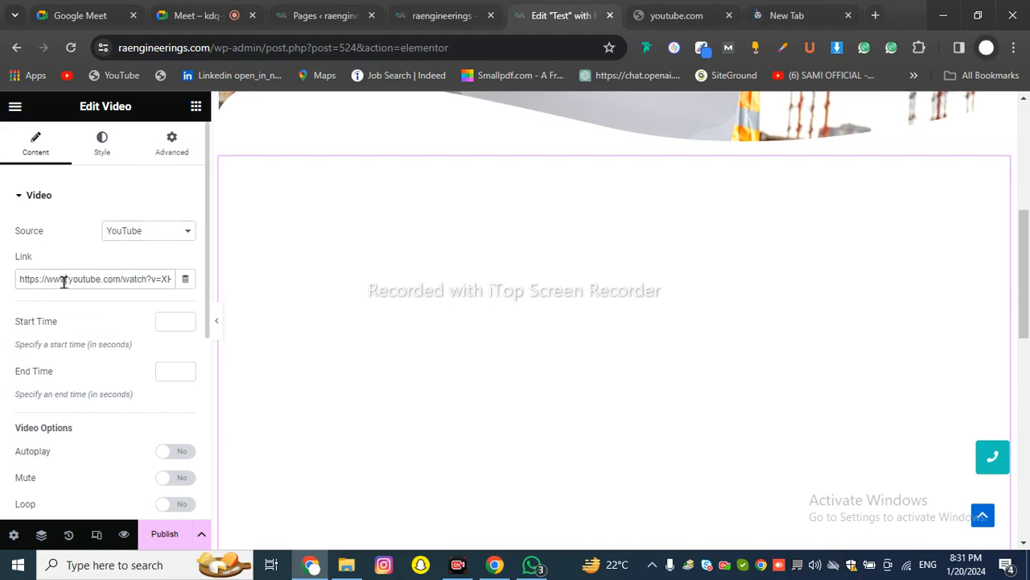
right_click(66, 287)
click(42, 283)
Reopen the video Source list keeping YouTube, then go to the YouTube tab
click(127, 233)
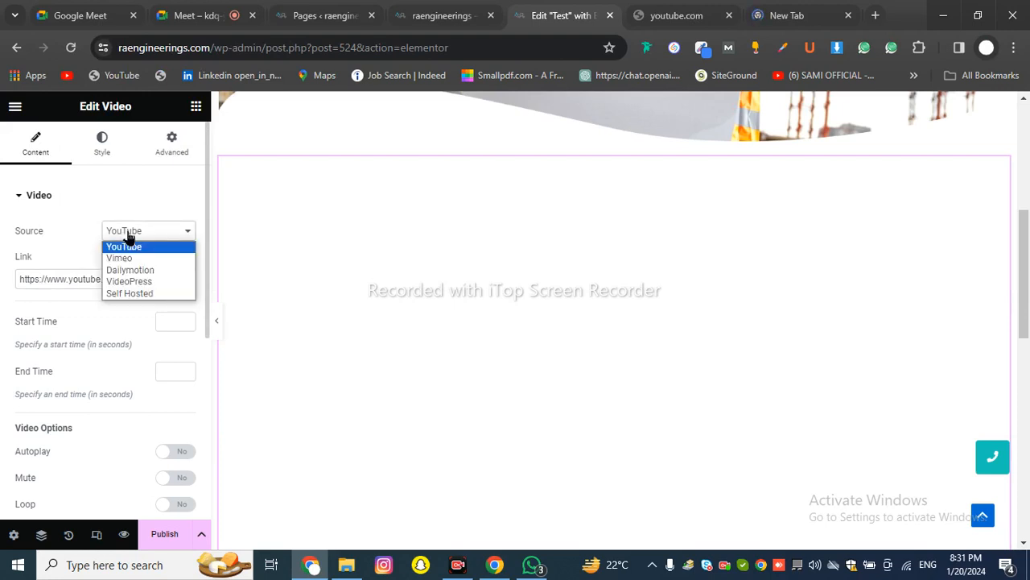
click(46, 278)
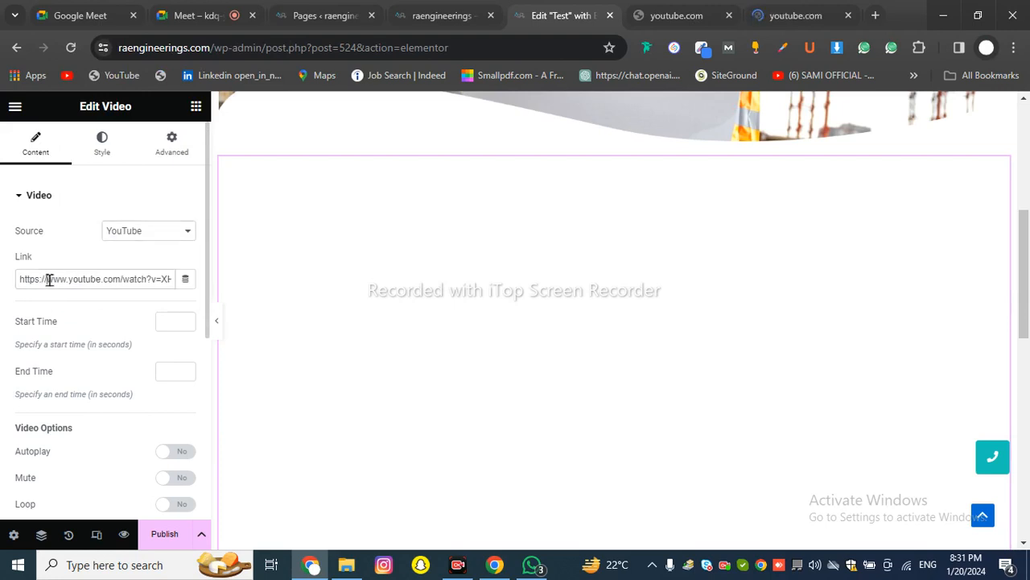
right_click(48, 275)
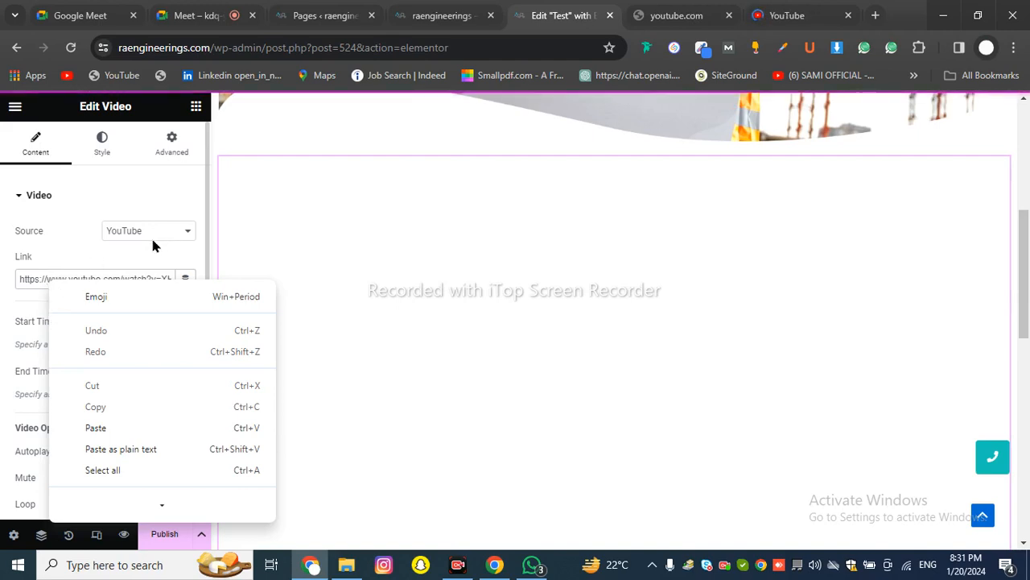
scroll(378, 237, up, 3)
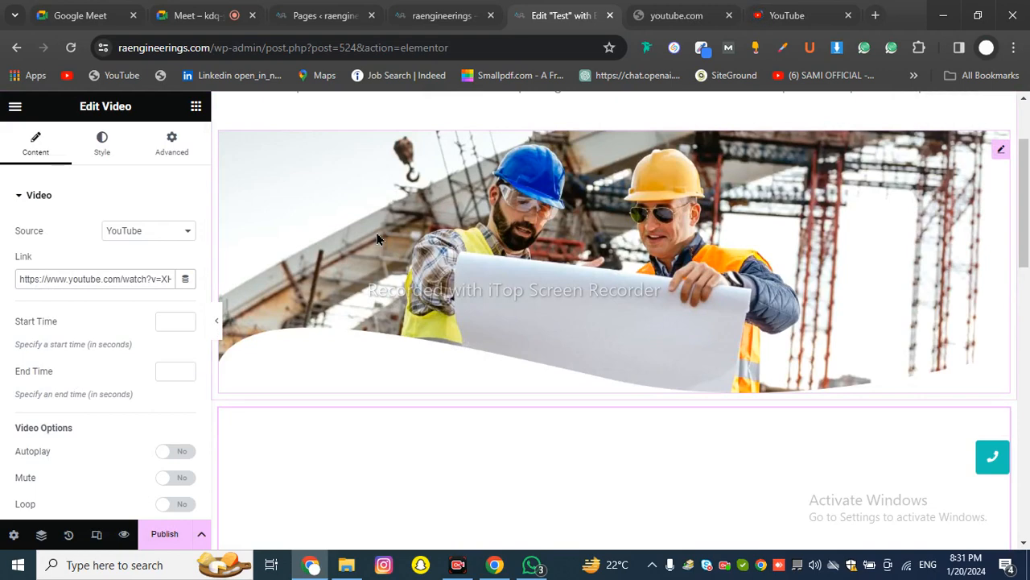
scroll(377, 238, up, 3)
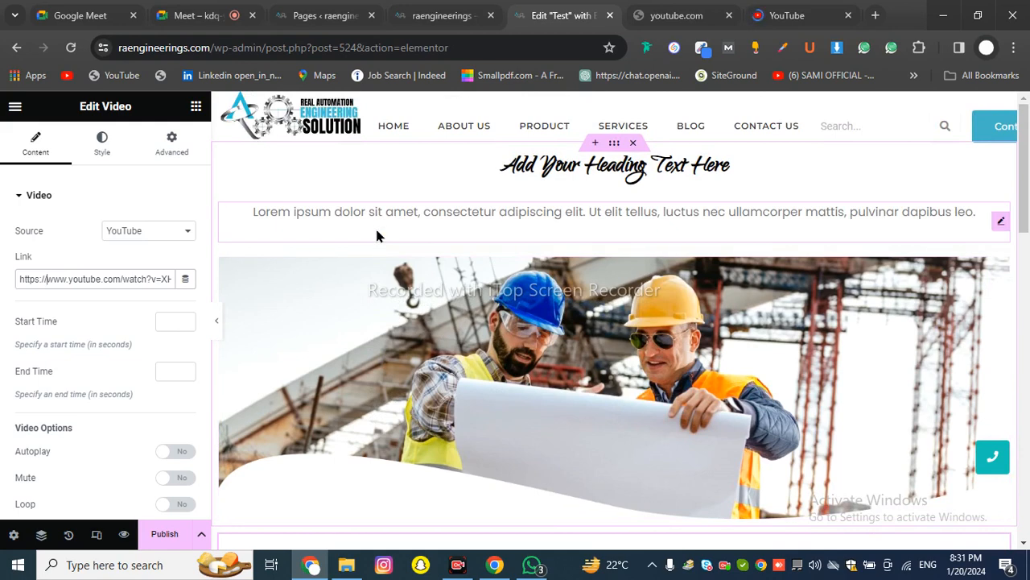
scroll(378, 235, down, 5)
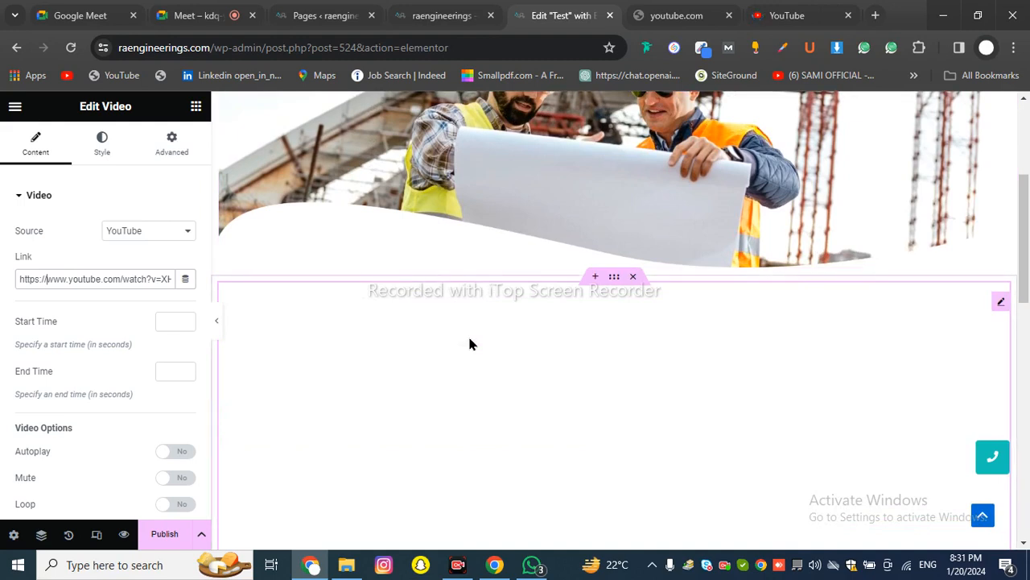
scroll(470, 344, down, 2)
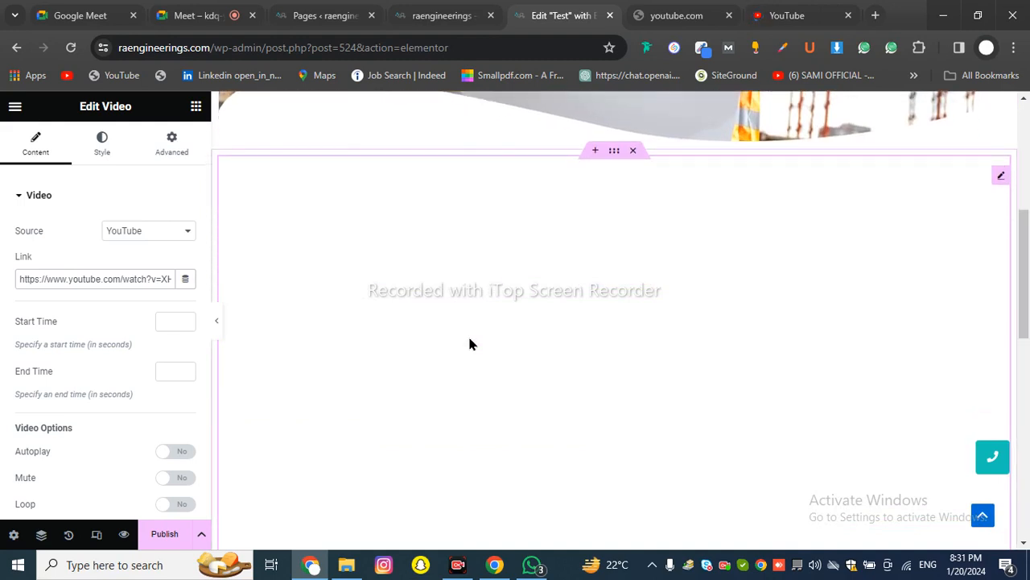
click(133, 231)
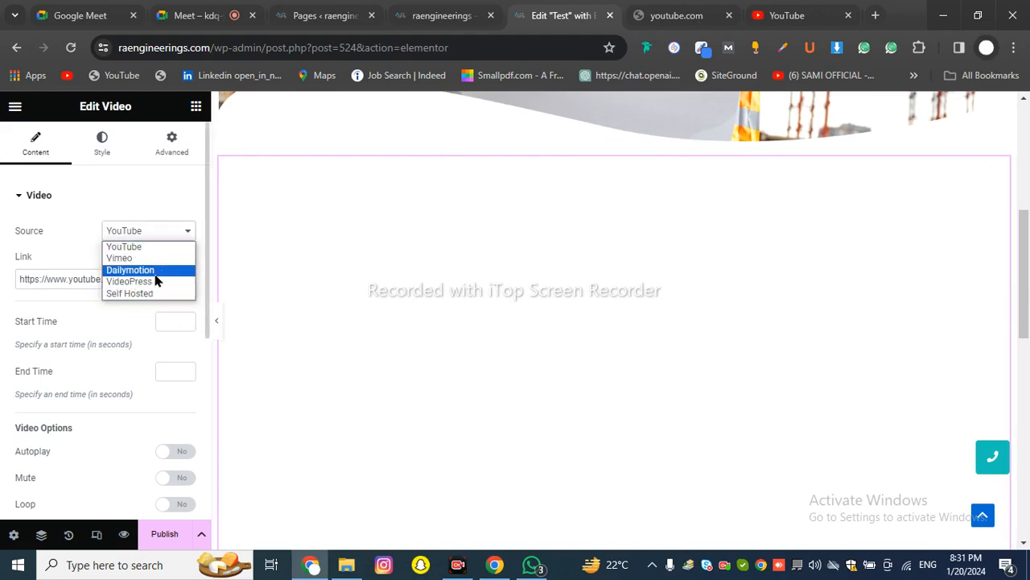
click(787, 16)
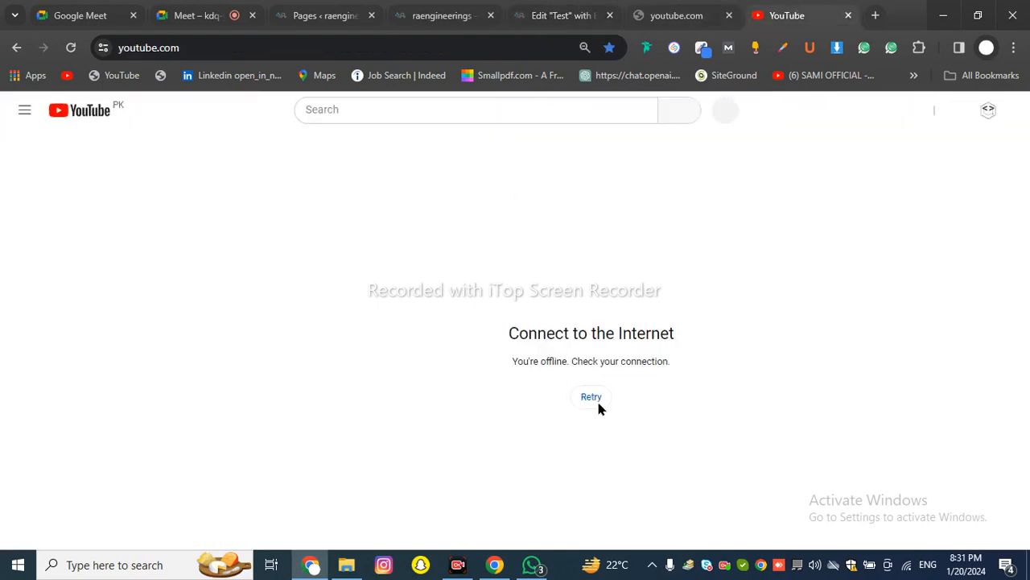
Retry loading the offline YouTube page several times, briefly checking the Meet tab
click(594, 398)
click(594, 400)
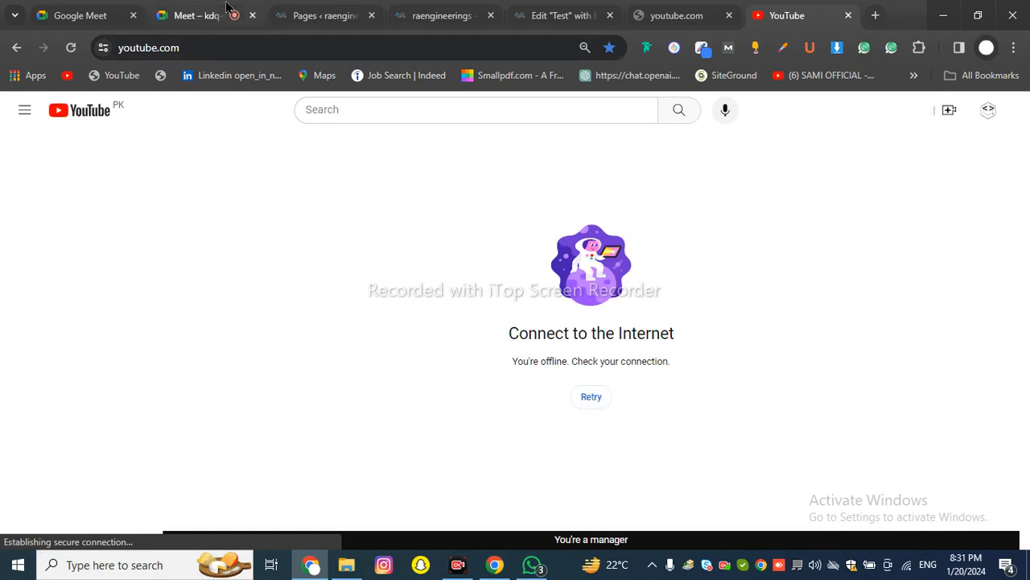
click(202, 15)
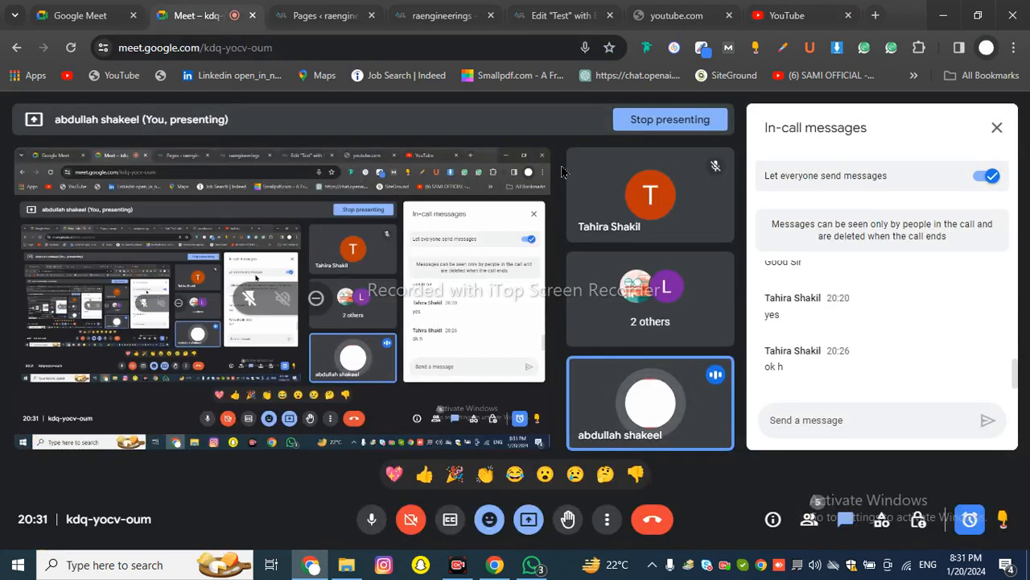
click(787, 15)
click(606, 399)
Select part of the YouTube address, then go back to the Elementor Test page editor
click(230, 47)
double_click(230, 47)
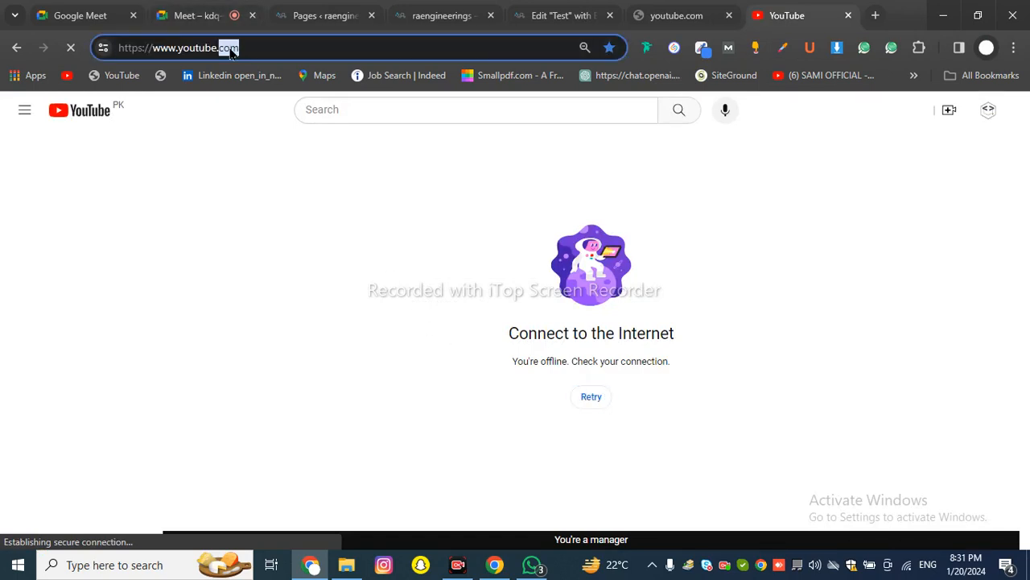
click(217, 10)
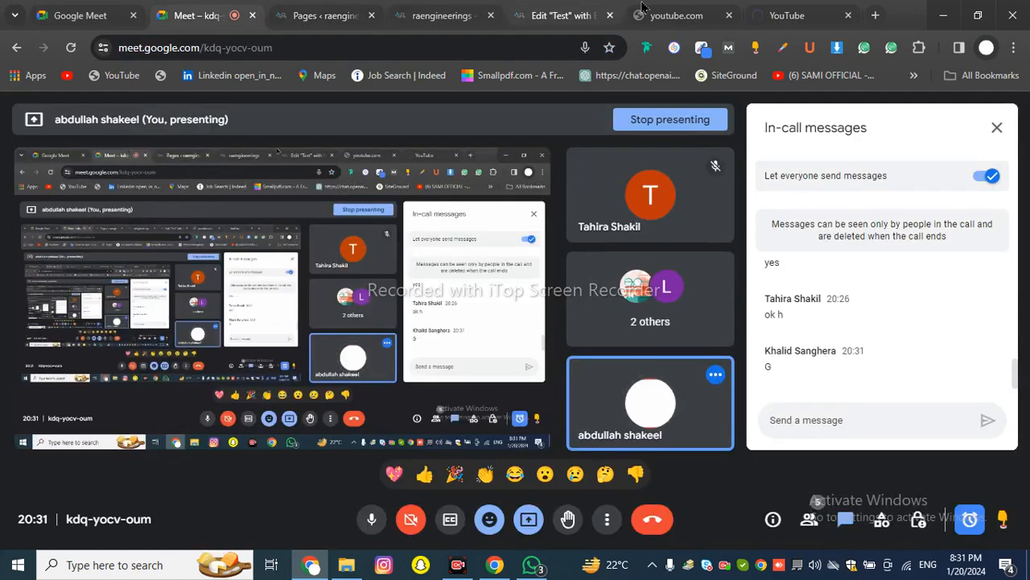
click(793, 10)
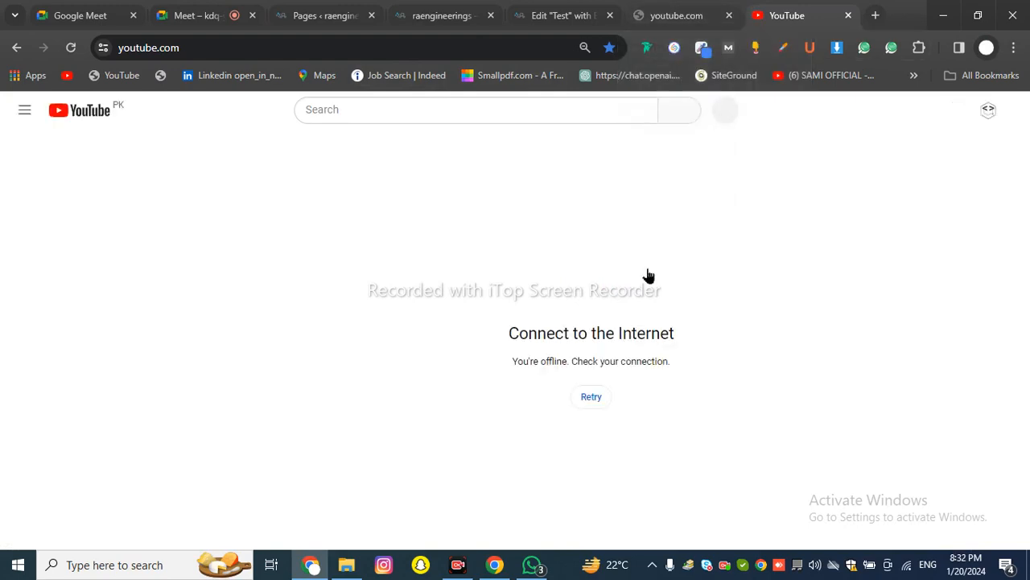
click(634, 17)
click(561, 15)
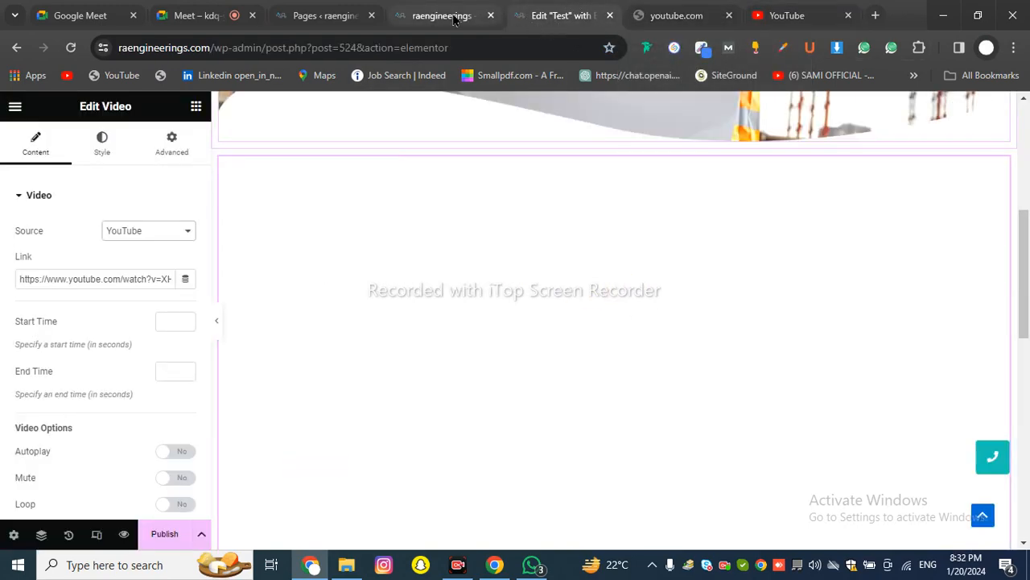
Paste the meeting URL into the Video widget's Link field, then delete it so it is empty
scroll(466, 248, down, 3)
click(121, 279)
scroll(370, 316, down, 3)
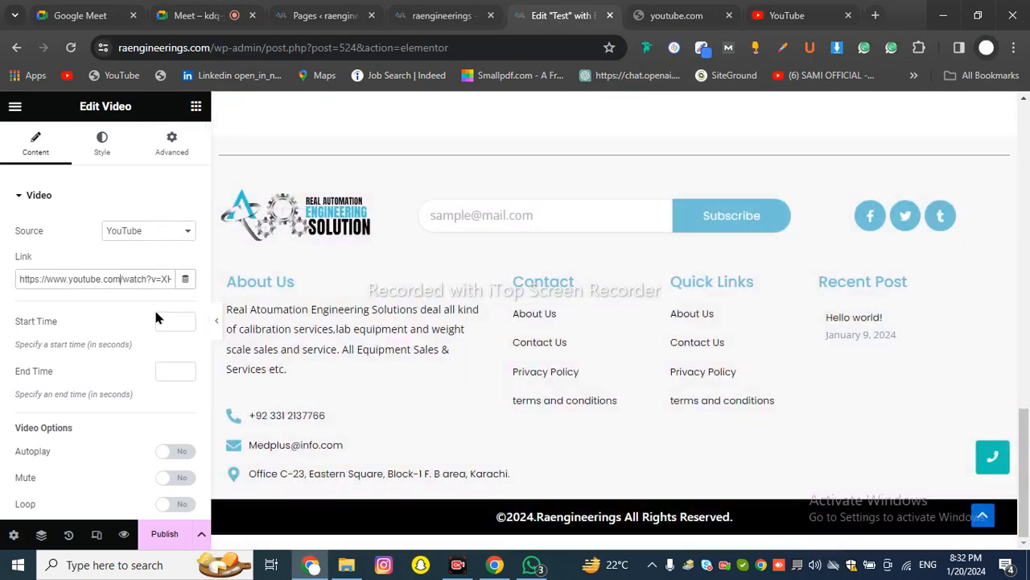
scroll(378, 306, up, 5)
scroll(520, 295, up, 3)
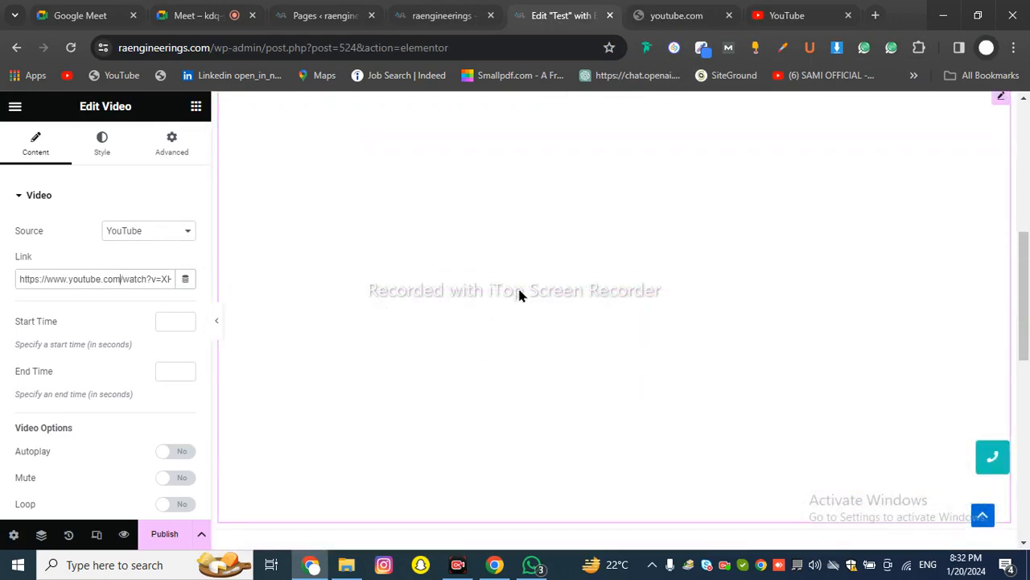
triple_click(62, 276)
text(https://meet.google.com/kdq-yocv-oum)
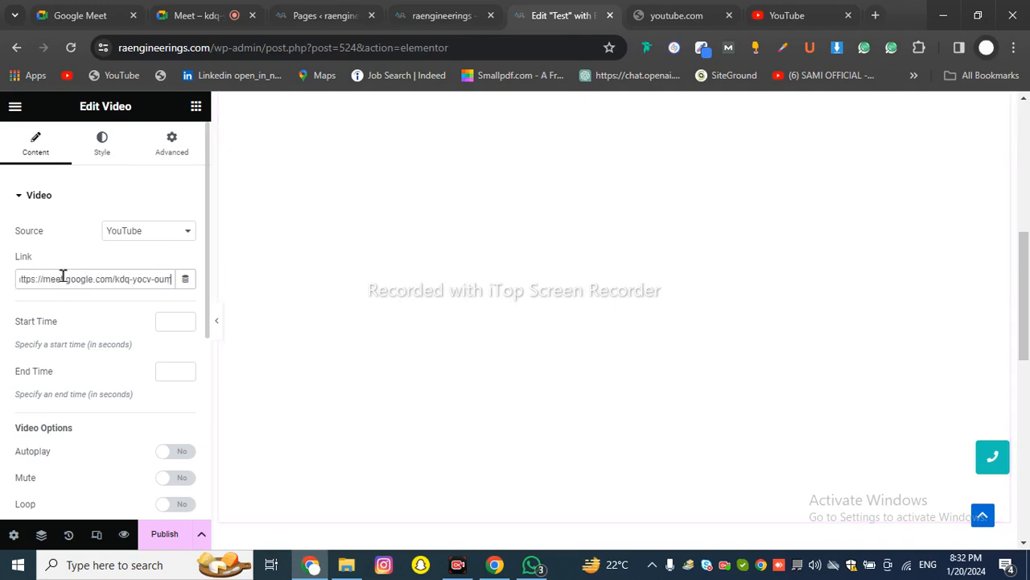
triple_click(115, 280)
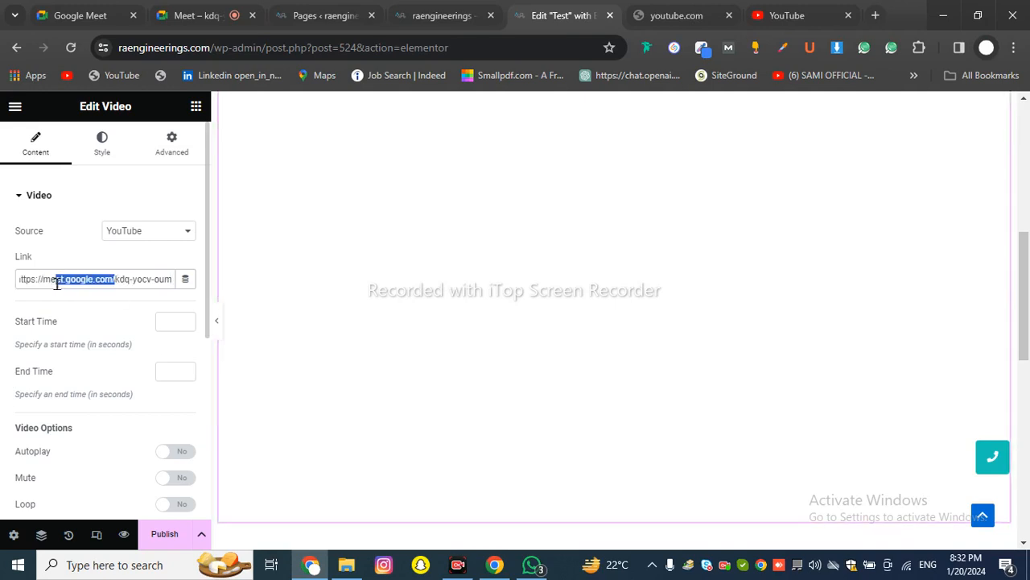
key(BackSpace)
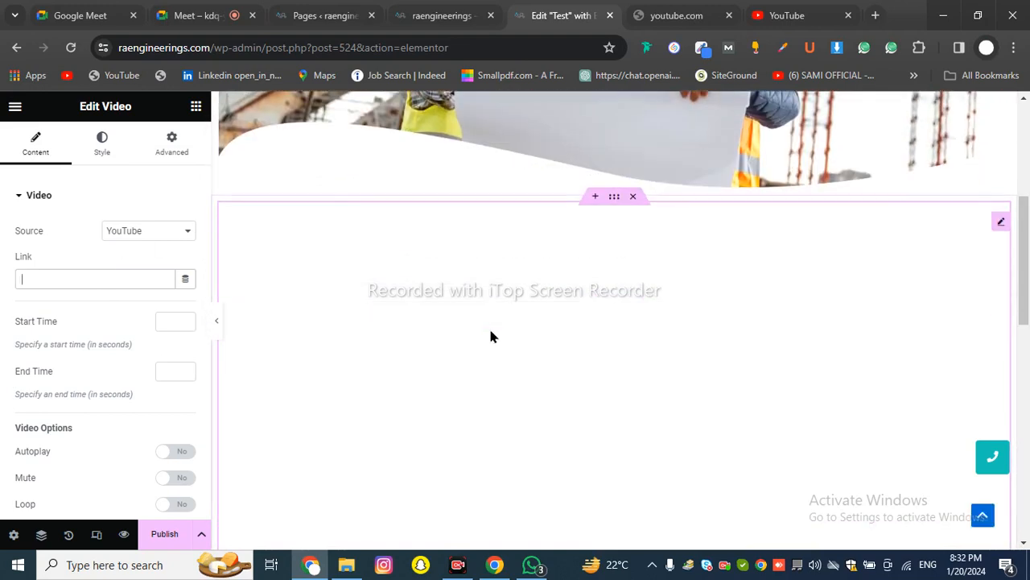
scroll(506, 338, down, 1)
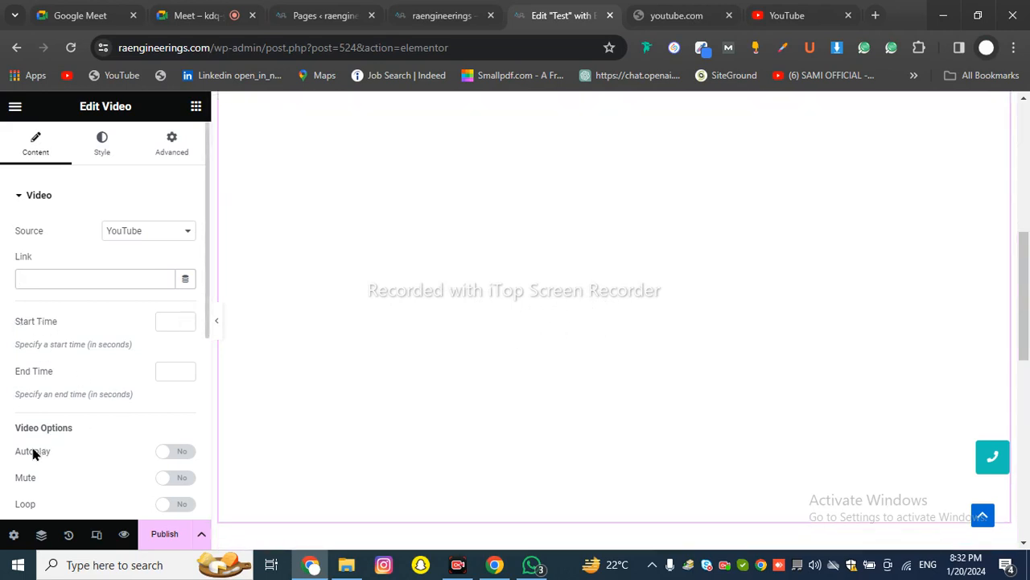
Switch the video's Autoplay and Play On Mobile to Yes, leaving Mute off
click(182, 454)
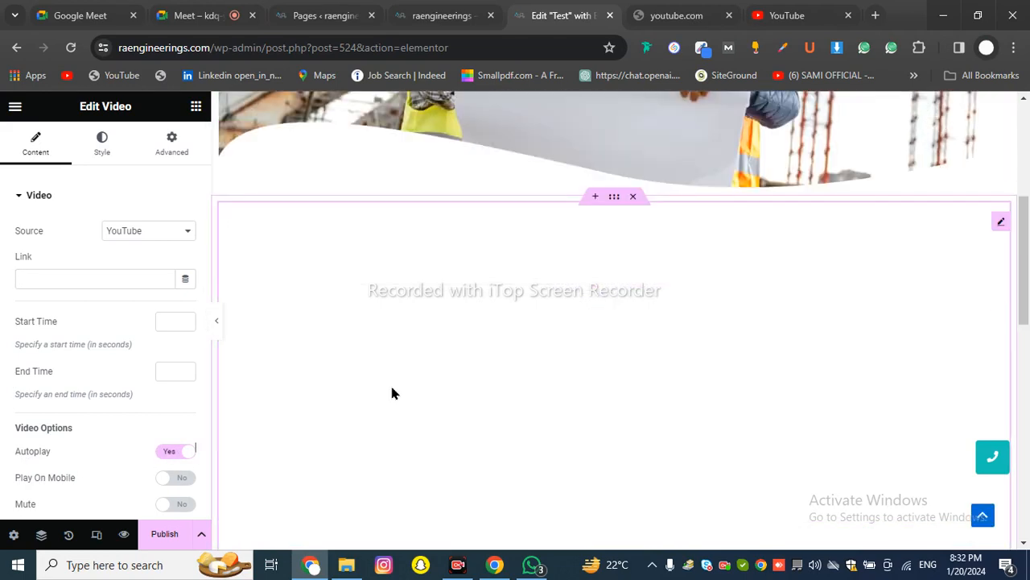
scroll(392, 393, down, 2)
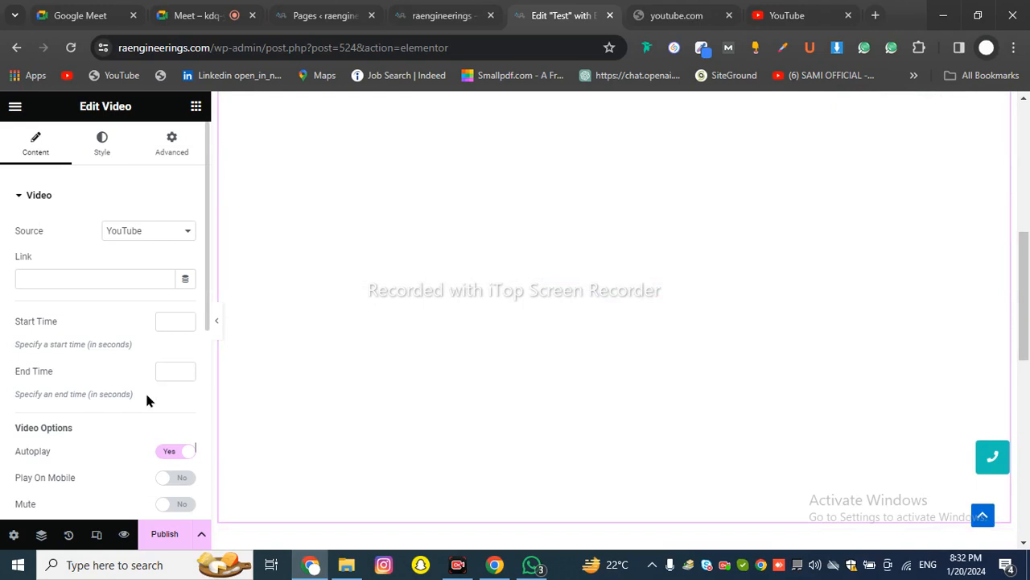
scroll(147, 398, down, 2)
scroll(147, 400, down, 2)
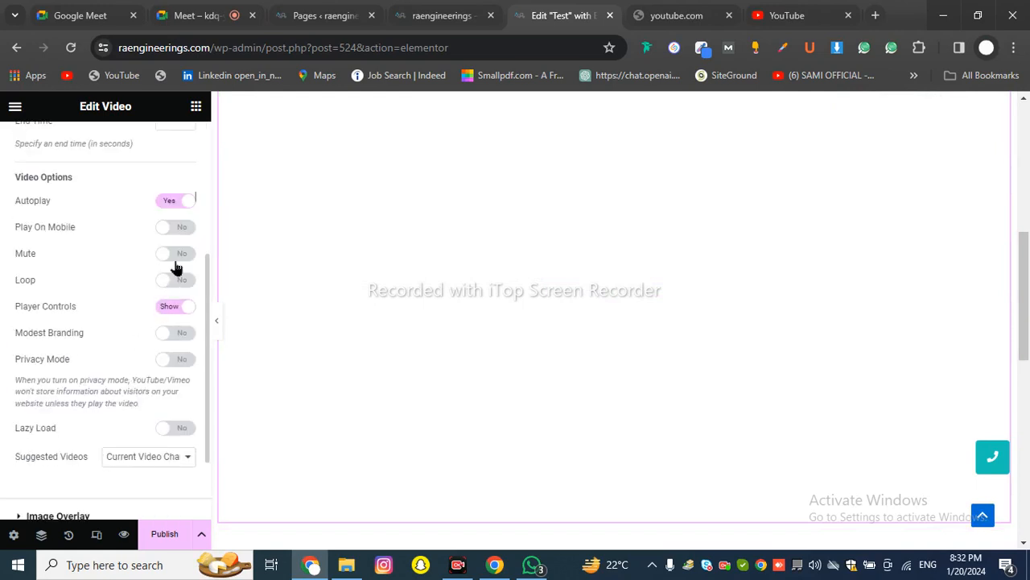
click(176, 228)
click(181, 262)
click(180, 263)
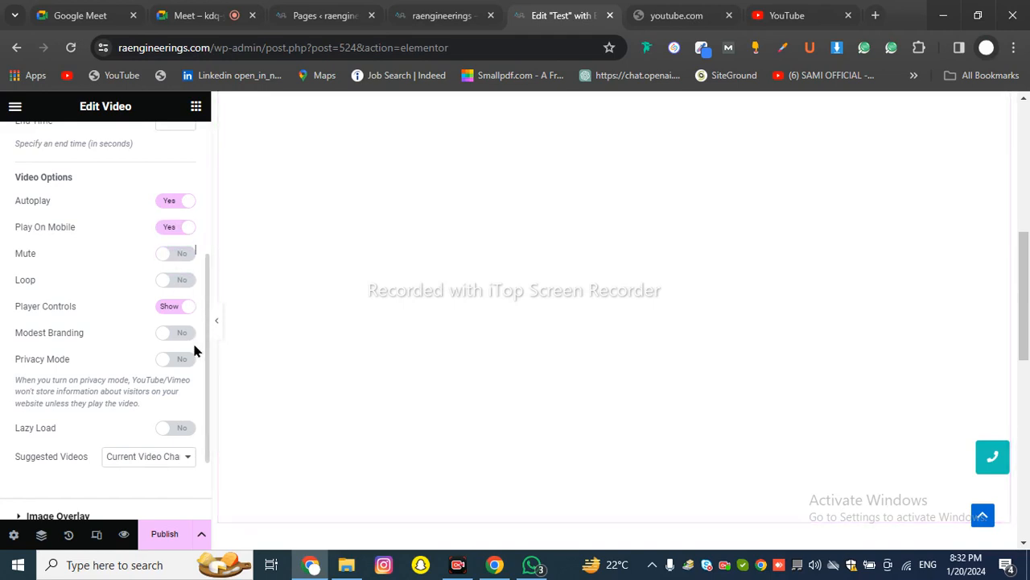
scroll(178, 366, up, 3)
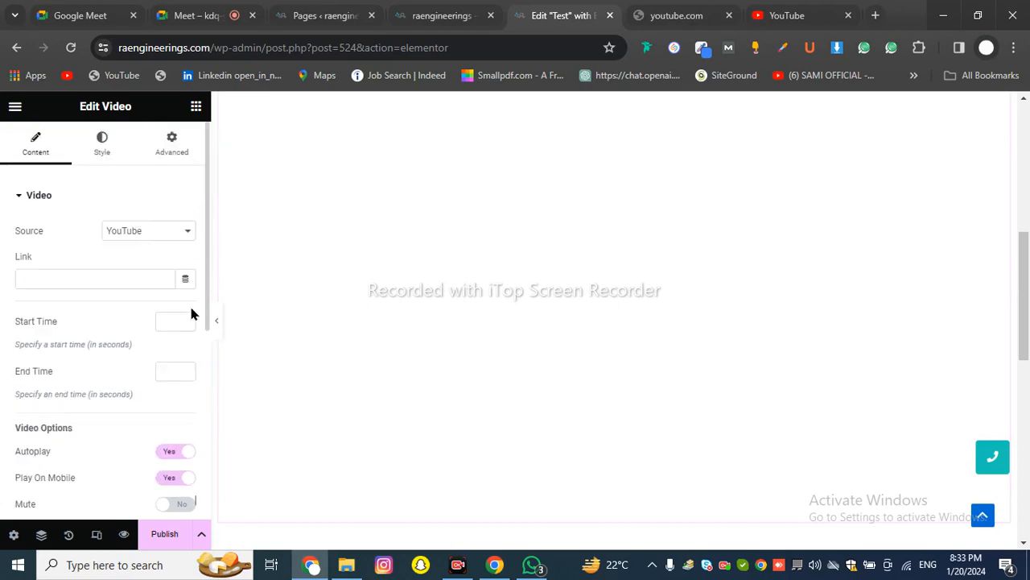
scroll(457, 270, up, 5)
scroll(499, 290, down, 2)
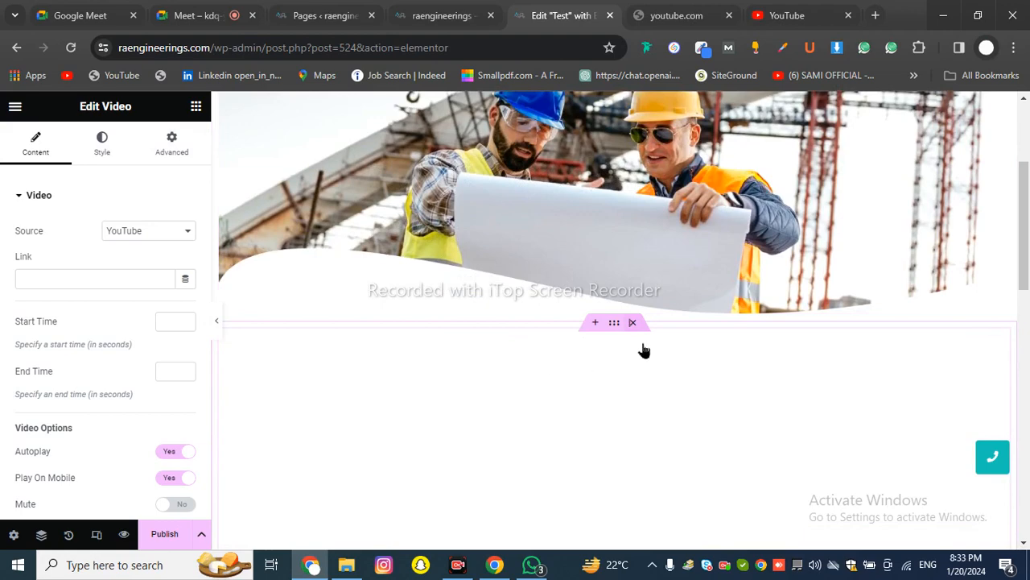
Delete the video section with its X, then click + in the empty drop area below the hero image
click(632, 324)
scroll(161, 266, down, 3)
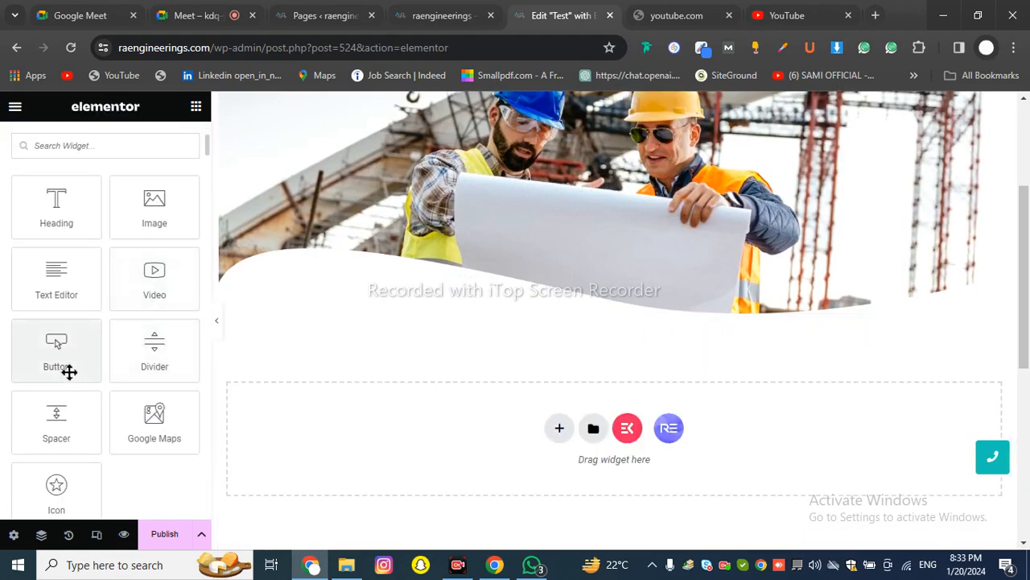
scroll(324, 366, up, 3)
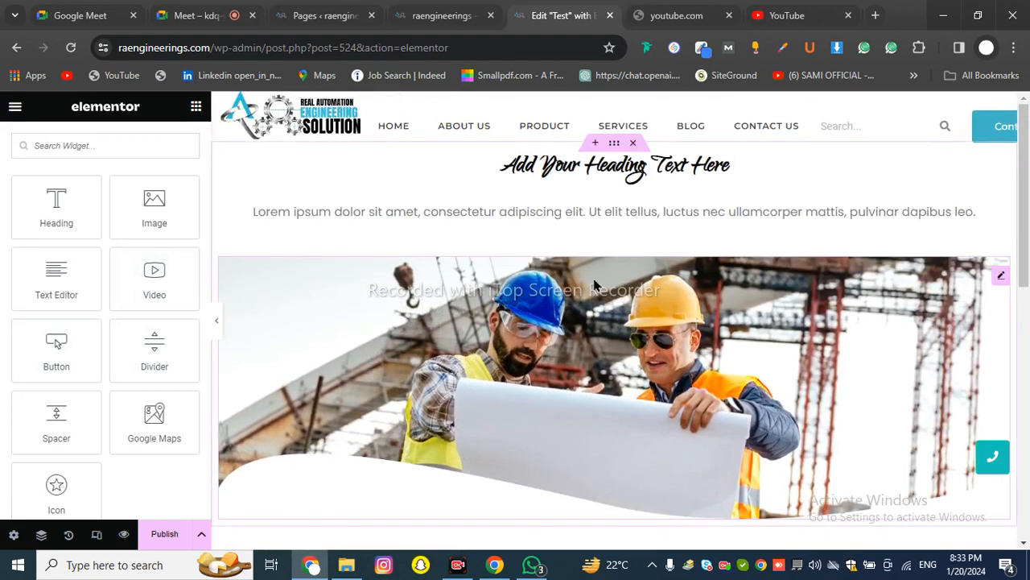
scroll(594, 283, down, 2)
scroll(594, 284, down, 3)
scroll(310, 339, up, 2)
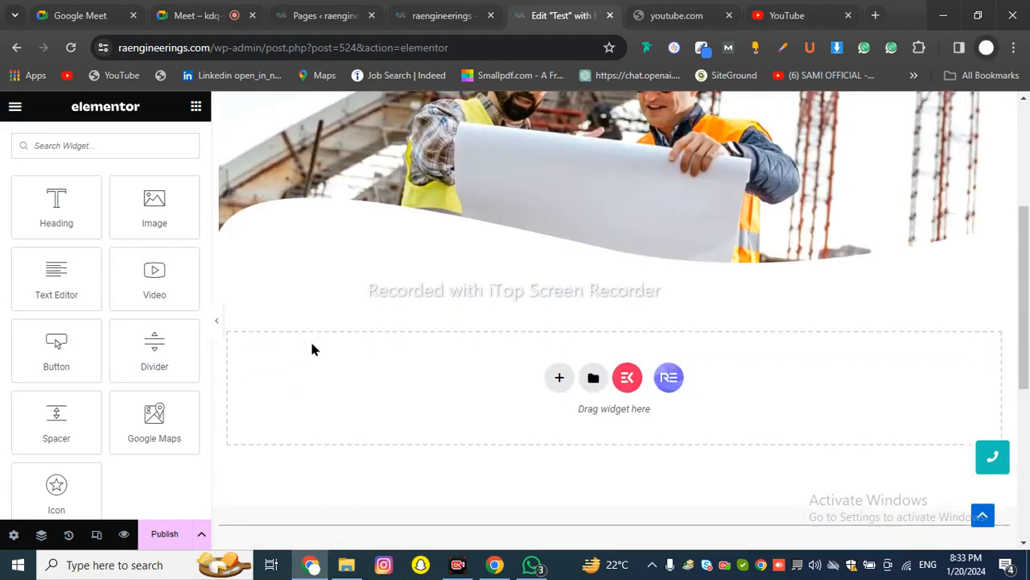
scroll(310, 339, down, 5)
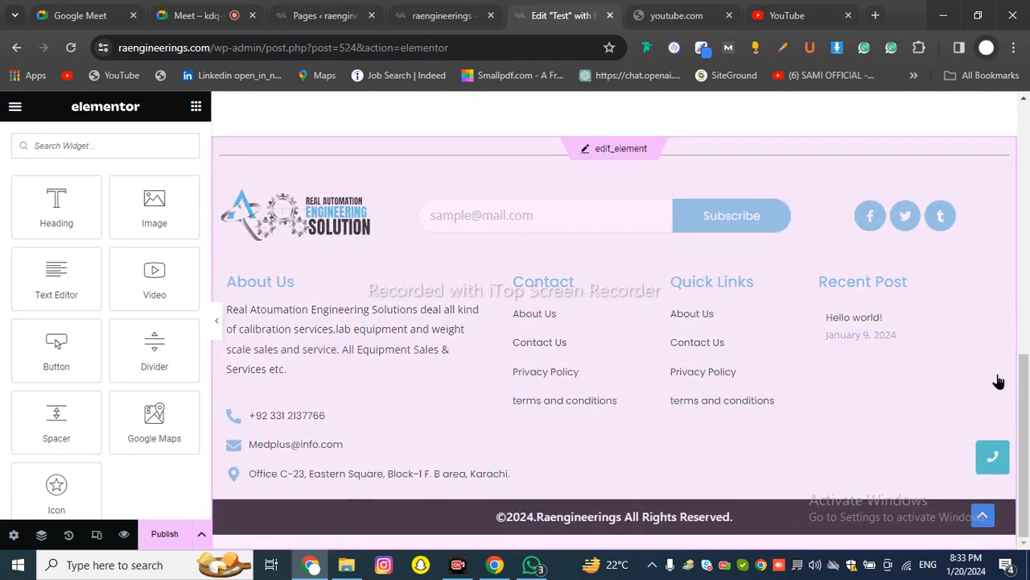
scroll(658, 355, up, 3)
scroll(564, 322, down, 3)
scroll(612, 314, up, 1)
scroll(612, 314, up, 4)
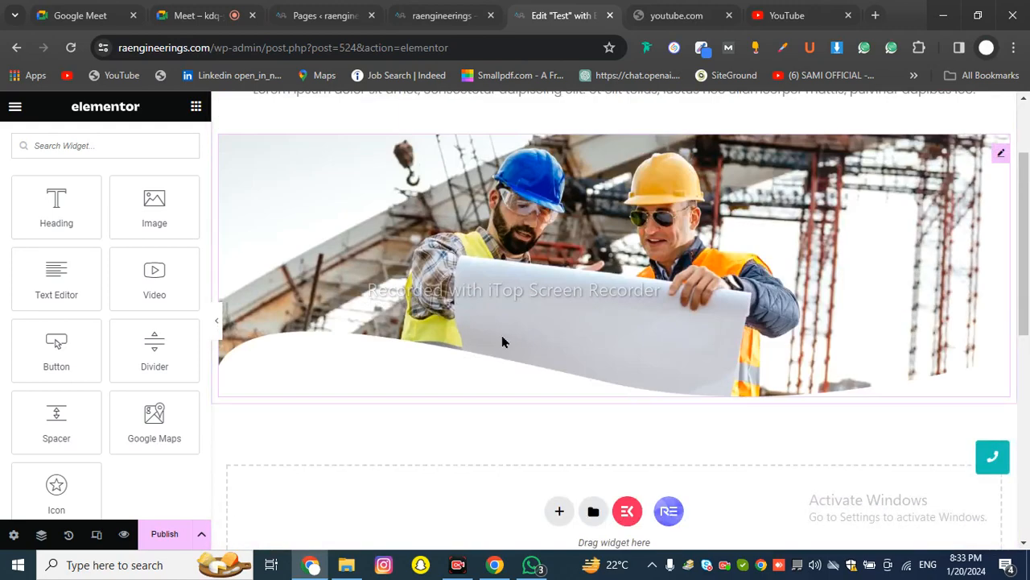
click(559, 510)
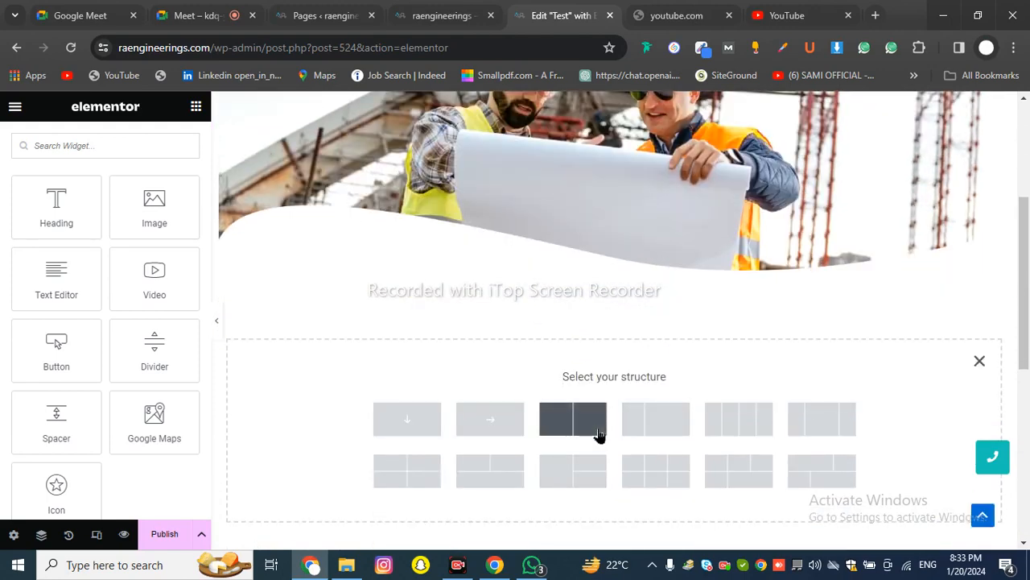
Choose a two-column structure below the hero image and drop a Button widget into its left column
click(582, 435)
click(195, 107)
scroll(121, 338, down, 2)
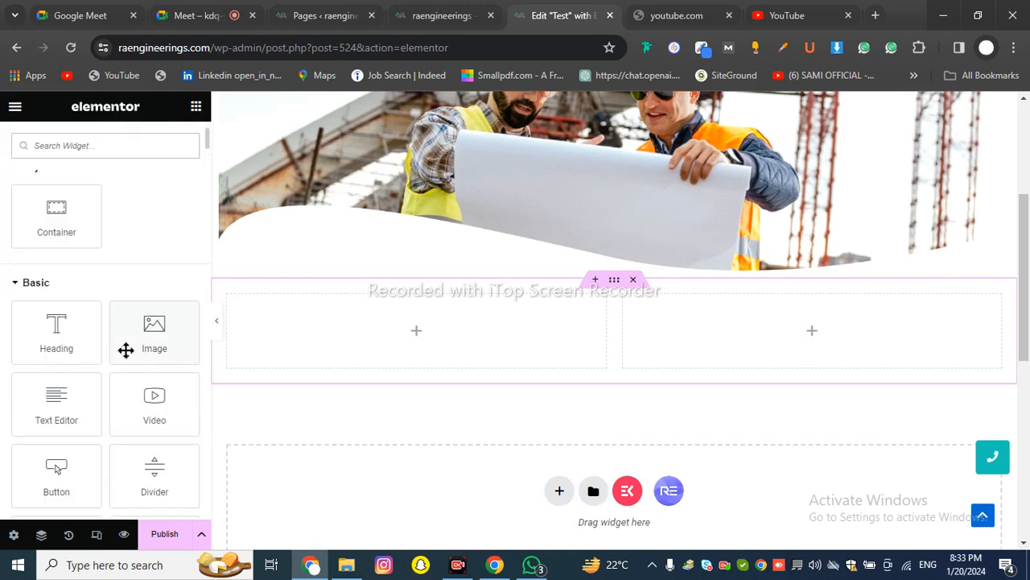
scroll(126, 348, down, 2)
drag(46, 361, 269, 326)
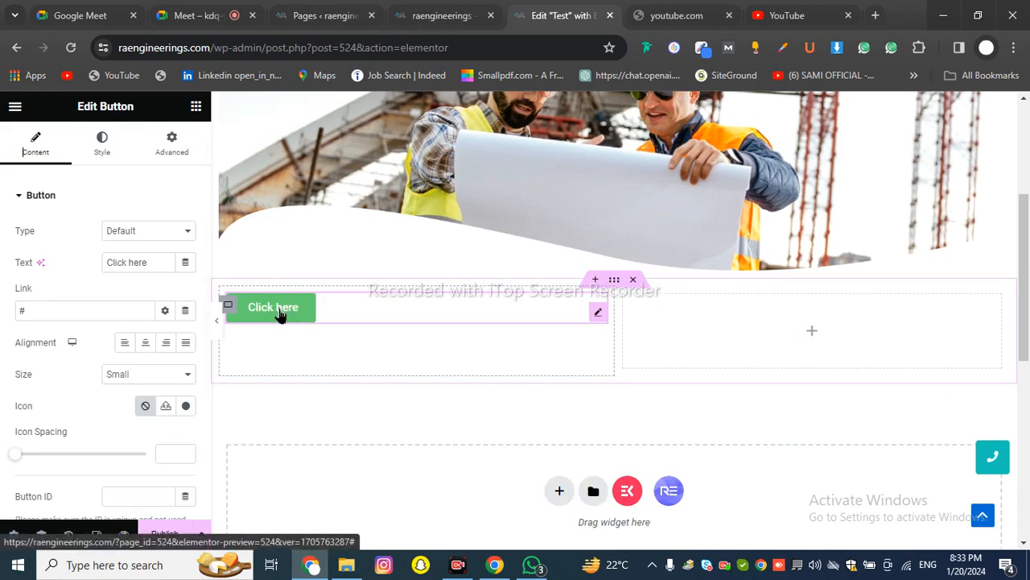
Keep the button type as Default and change its label from 'Click here' to 'Join Now'
drag(15, 231, 36, 231)
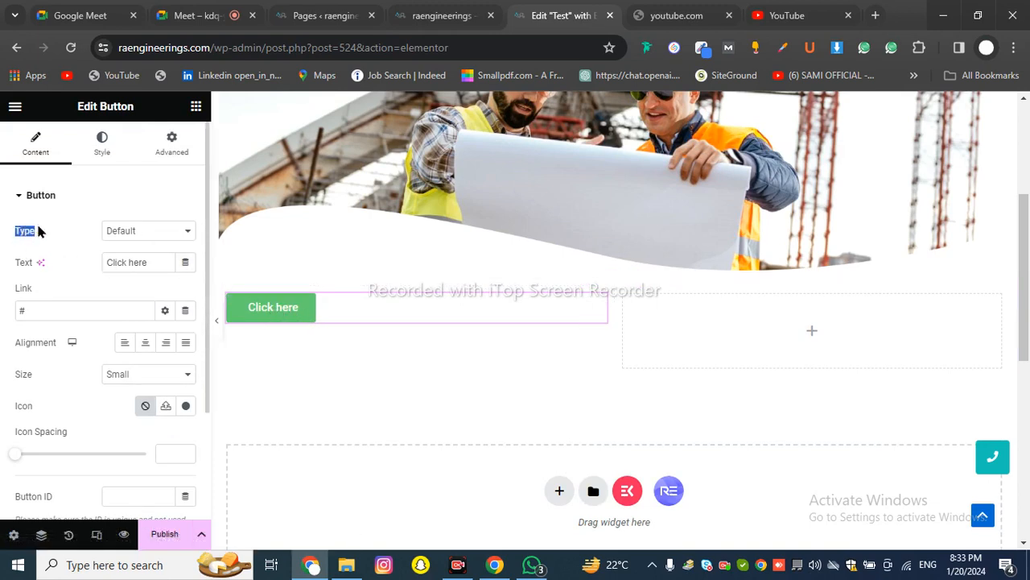
click(140, 231)
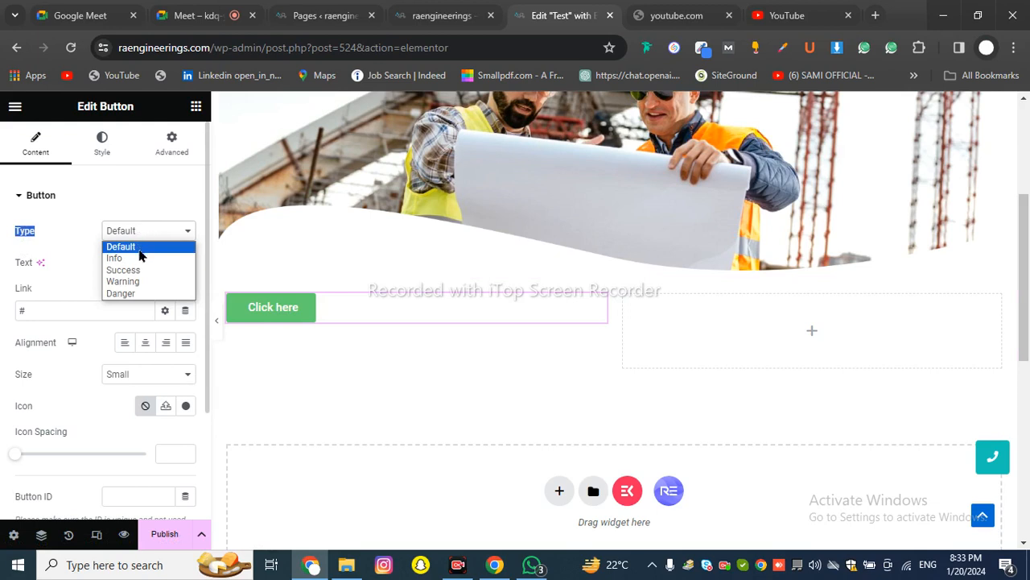
click(134, 247)
click(161, 260)
double_click(23, 262)
drag(152, 260, 96, 268)
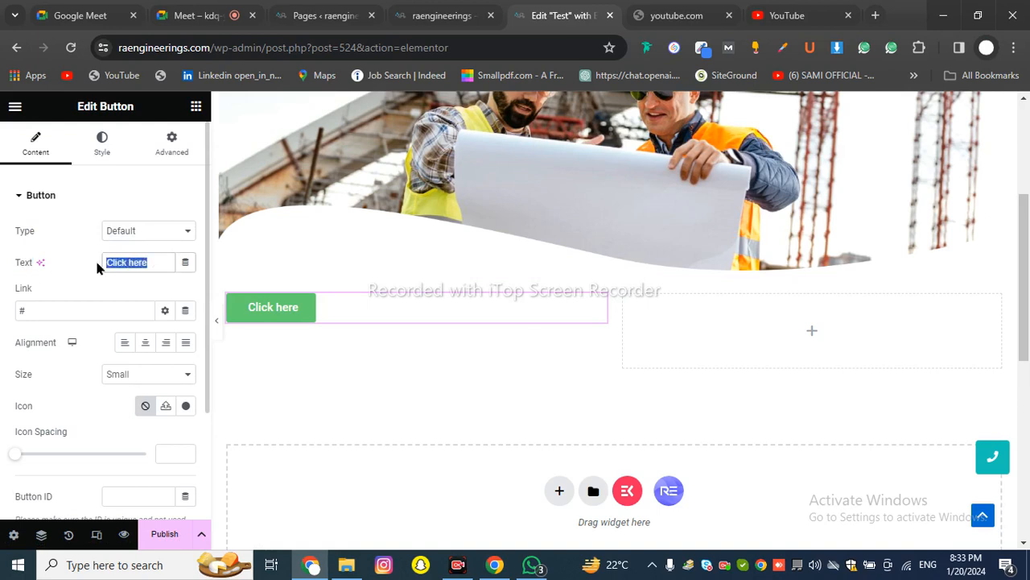
text(Ord)
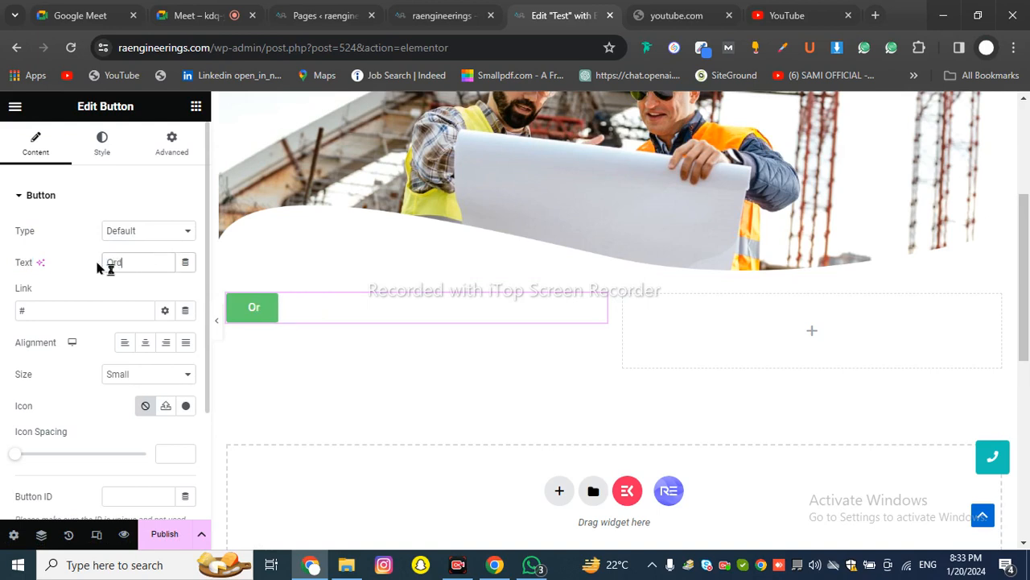
text(er Now)
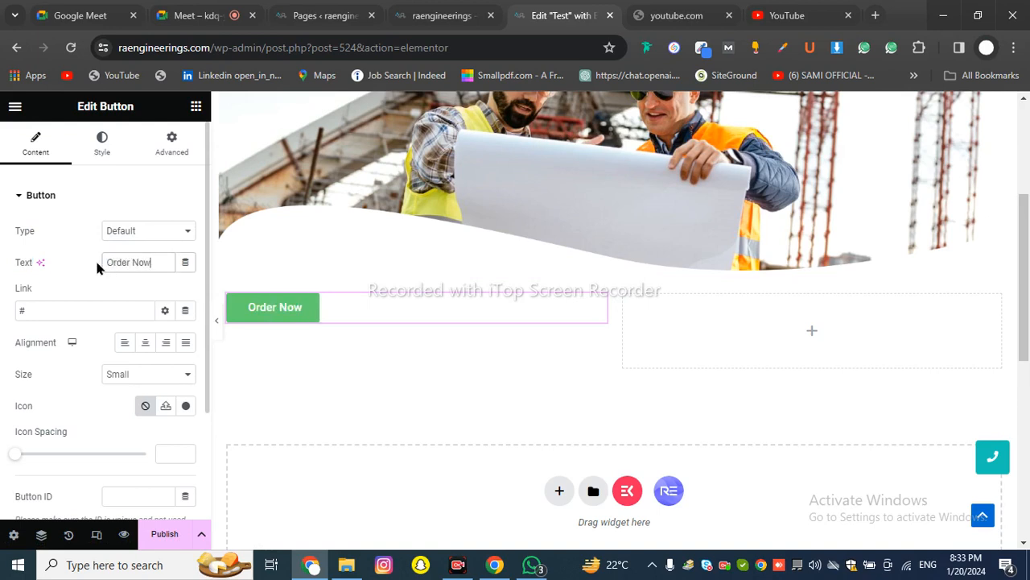
key(BackSpace)
key(BackSpace)
key(BackSpace)
key(BackSpace)
key(BackSpace)
key(BackSpace)
key(BackSpace)
key(BackSpace)
key(BackSpace)
text(Joi)
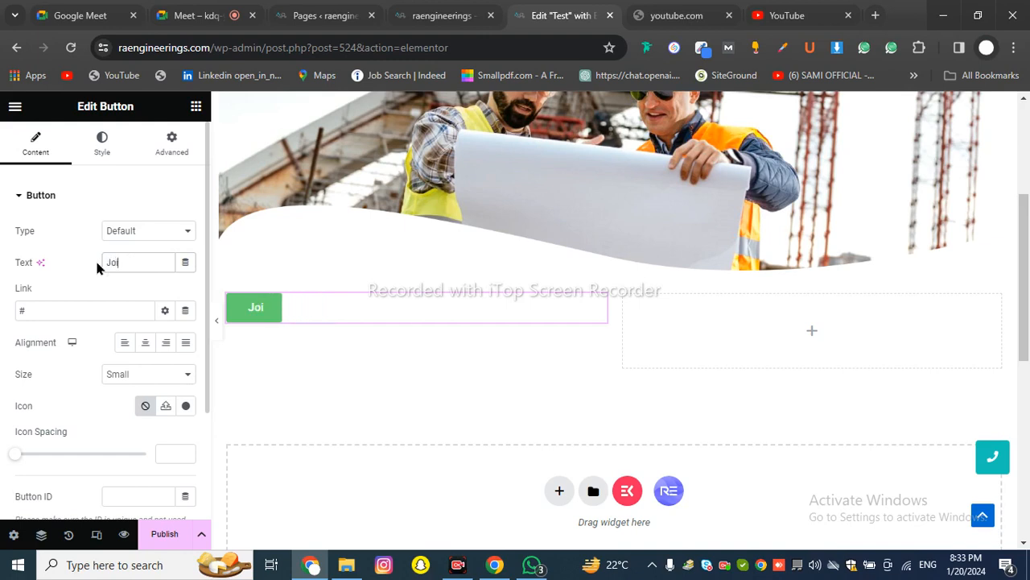
text(n Now)
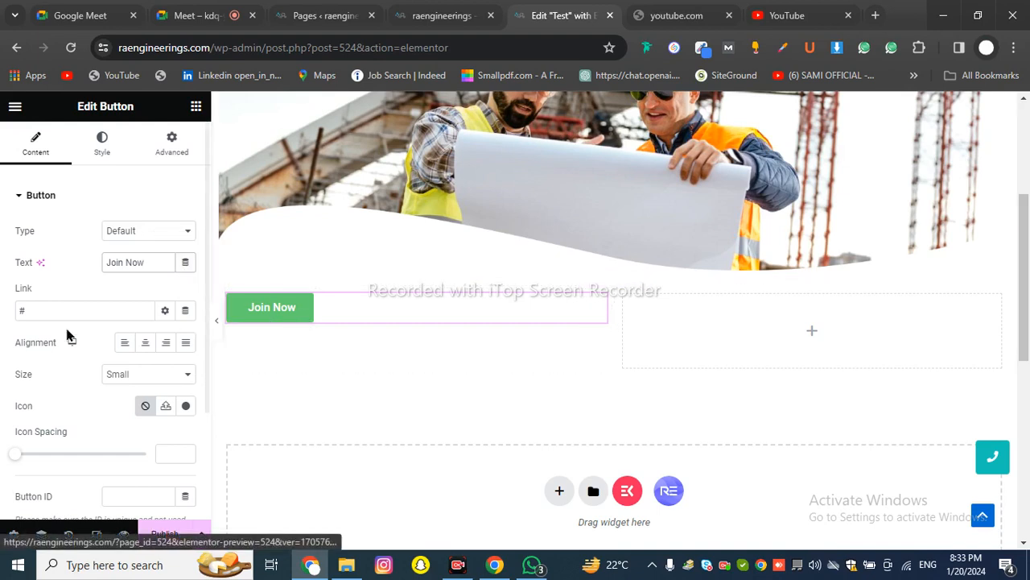
Replace the button's # link with the About Us page, found by typing 'ab' in Link
drag(37, 308, 10, 315)
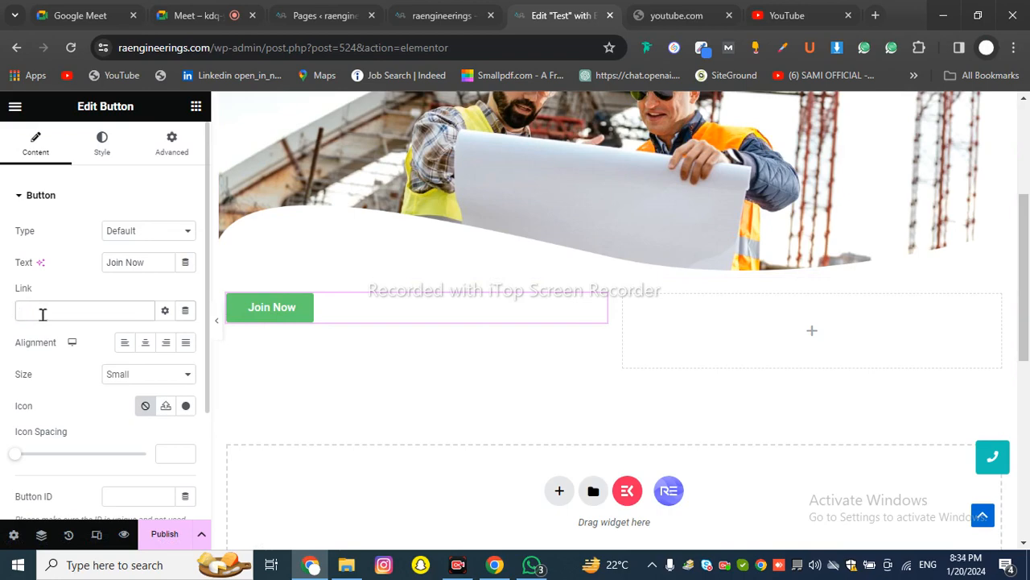
key(ctrl+3)
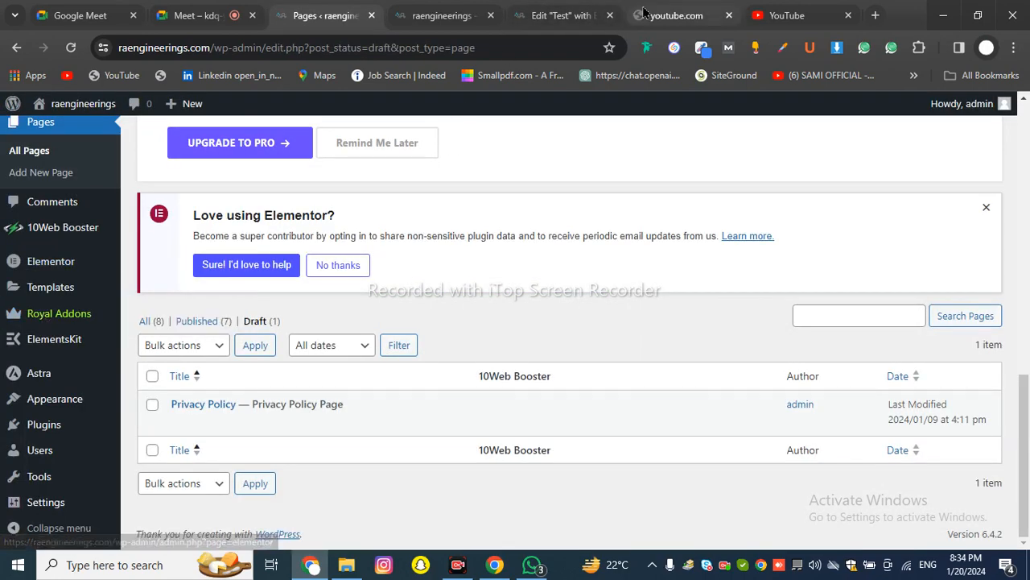
click(563, 15)
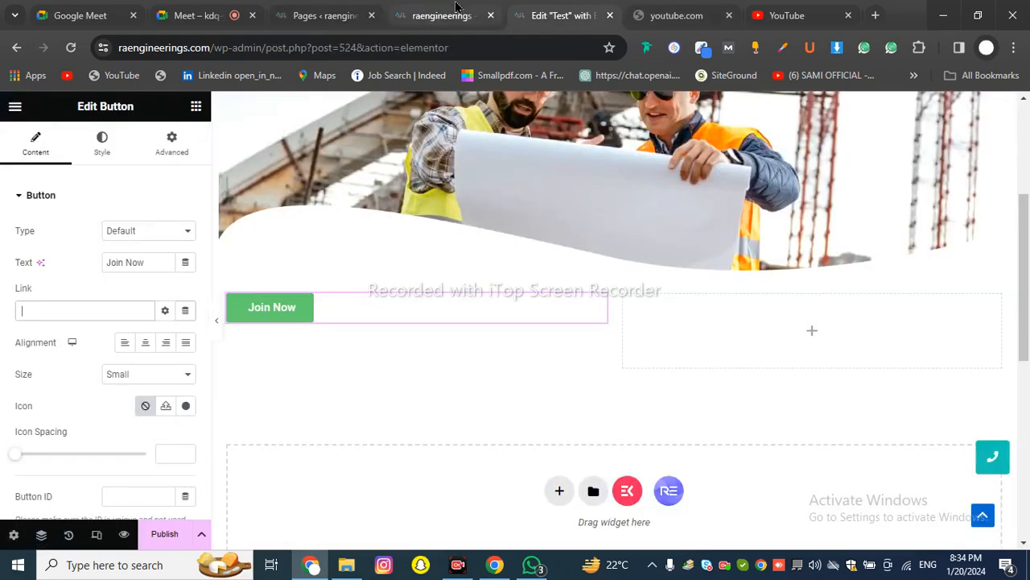
click(88, 313)
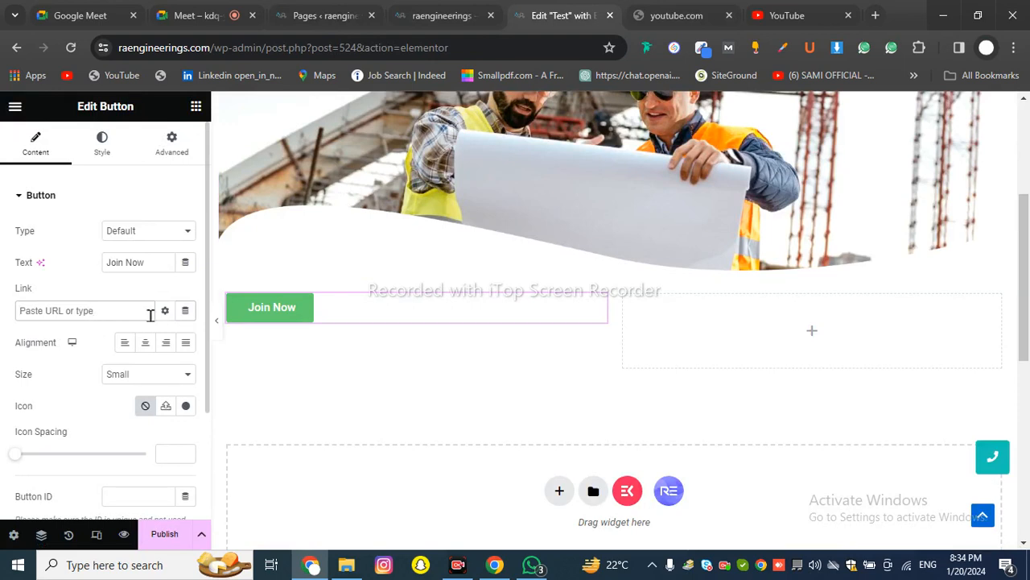
scroll(496, 299, up, 3)
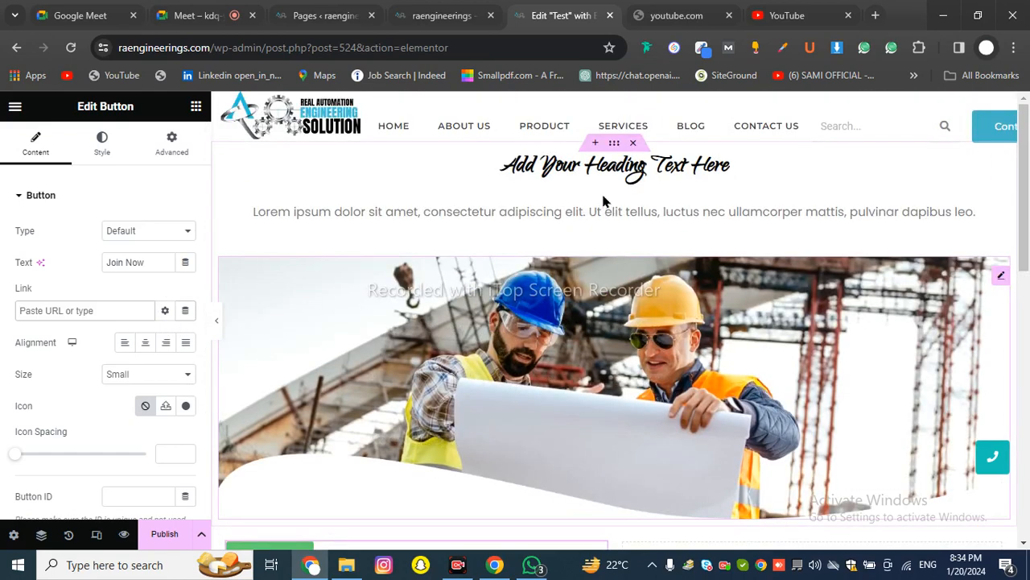
scroll(153, 297, down, 1)
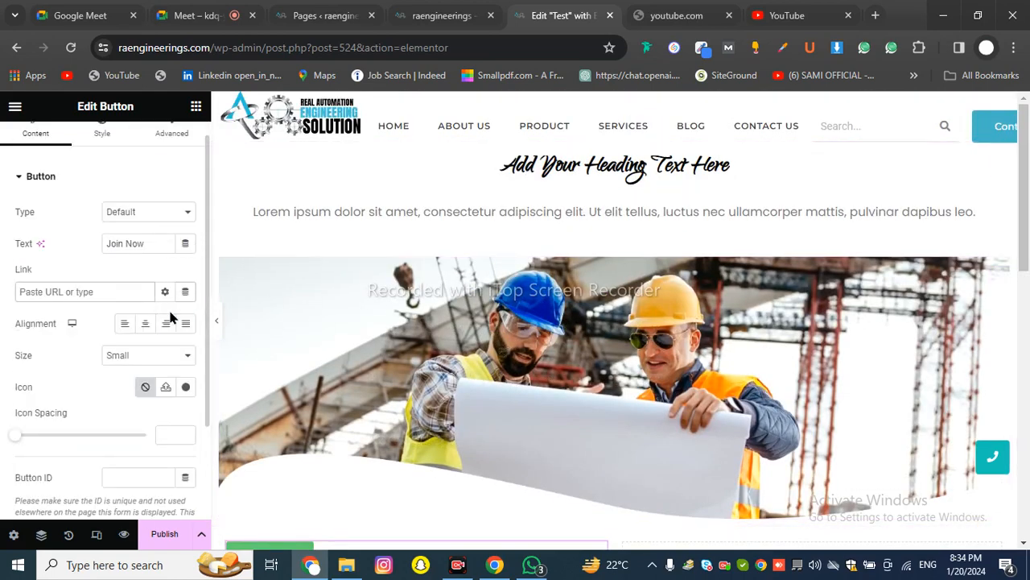
text(ab)
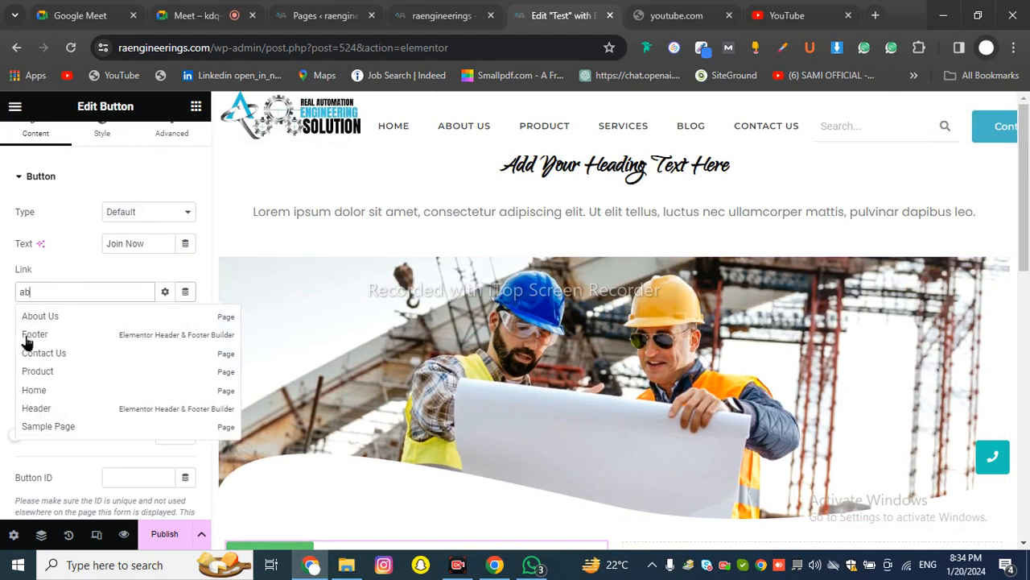
click(48, 321)
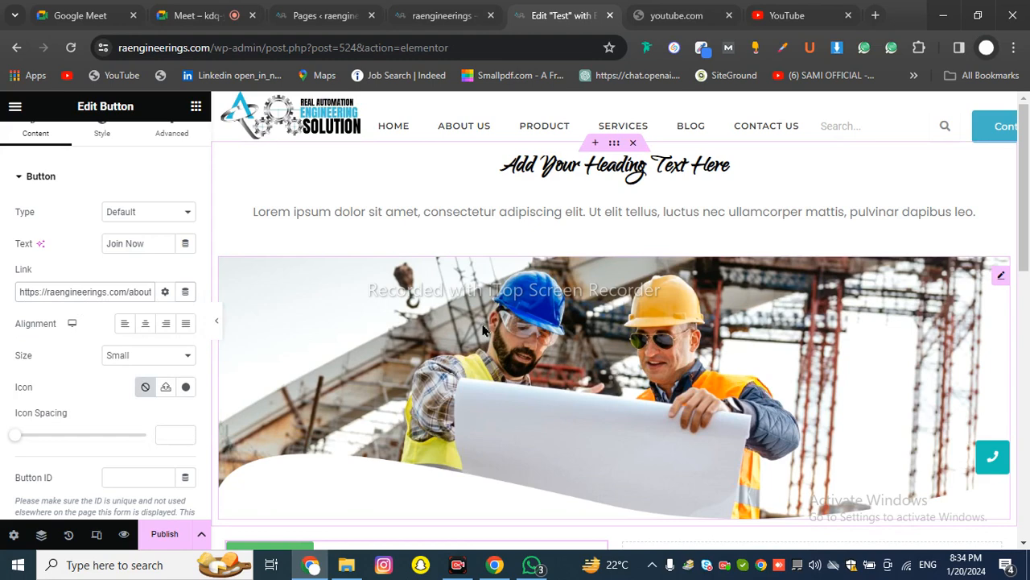
scroll(499, 310, down, 3)
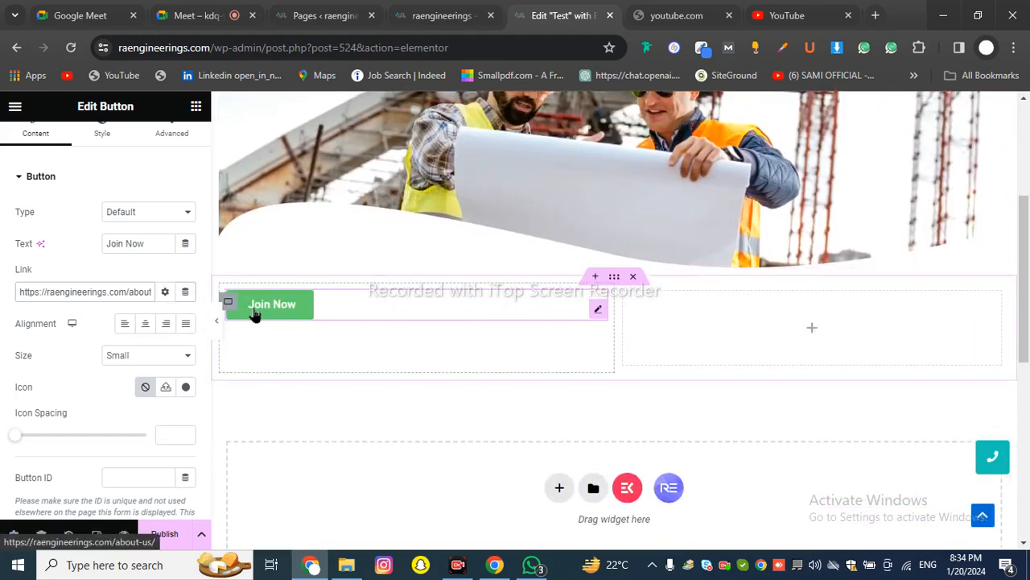
Center-align the Join Now button within its column
click(142, 327)
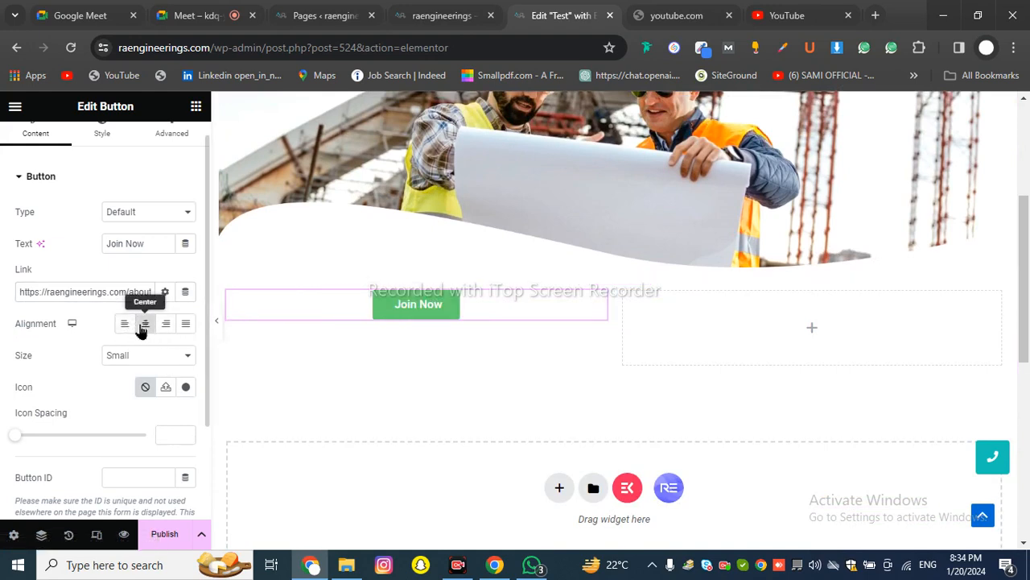
scroll(143, 287, down, 3)
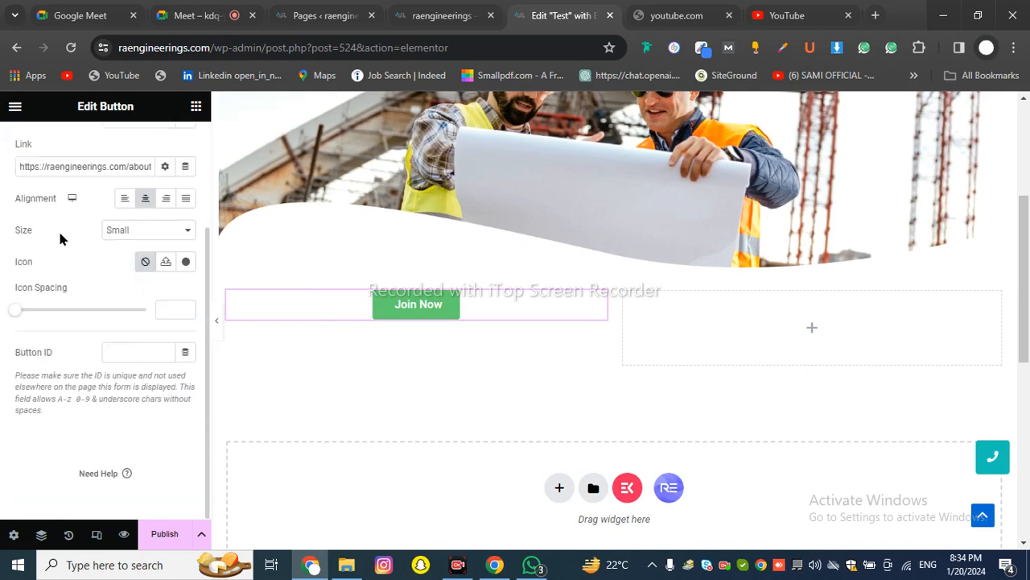
drag(5, 234, 29, 233)
Try Extra Small, Medium, Large and Extra Large button sizes, settling on Medium
click(124, 234)
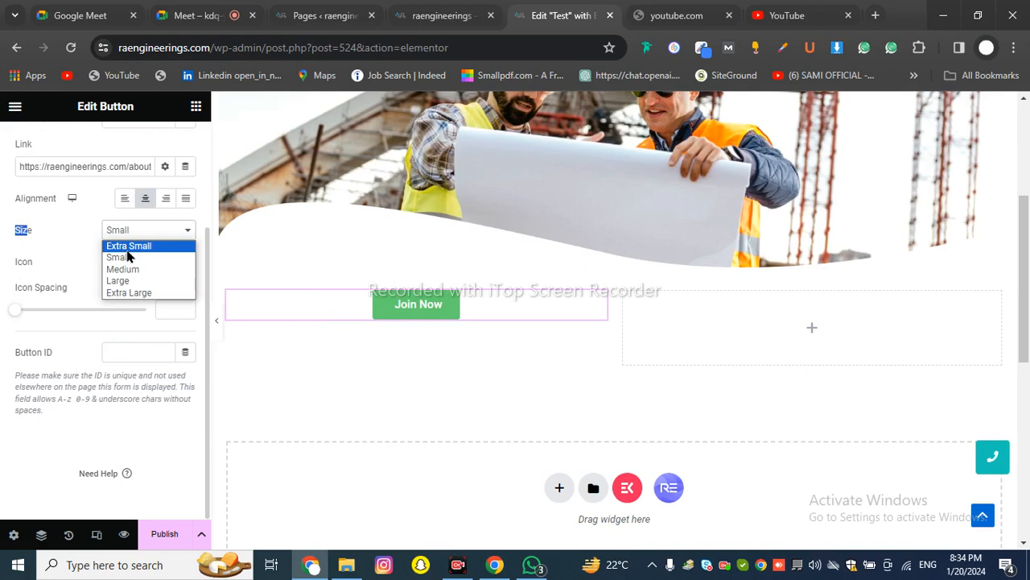
click(127, 248)
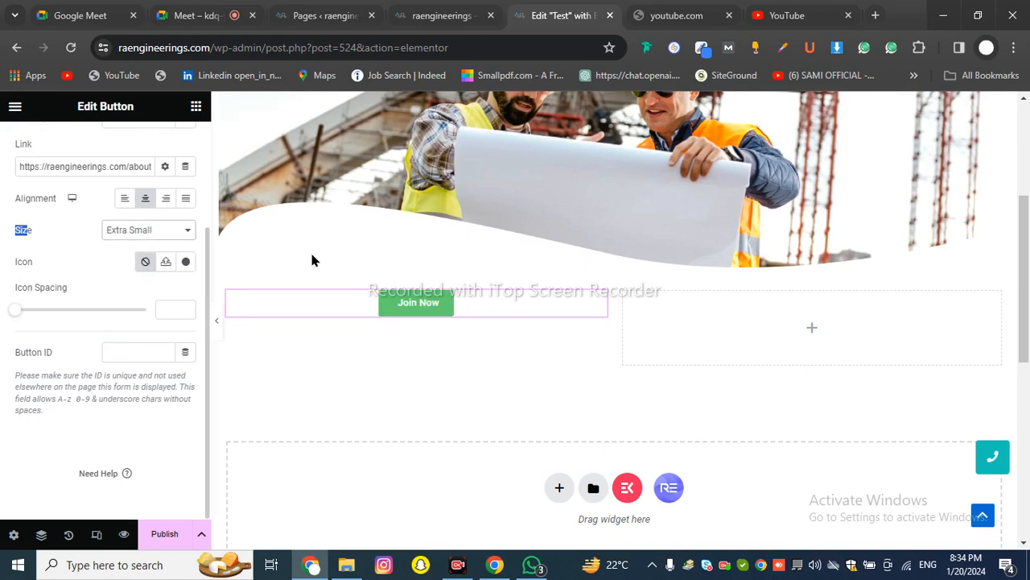
click(137, 231)
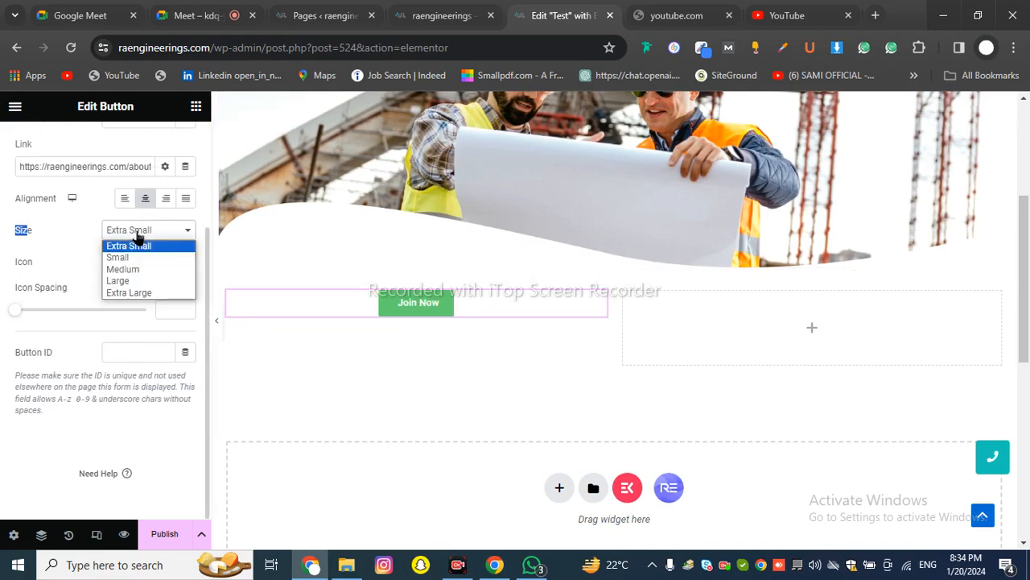
click(129, 269)
click(138, 231)
click(129, 279)
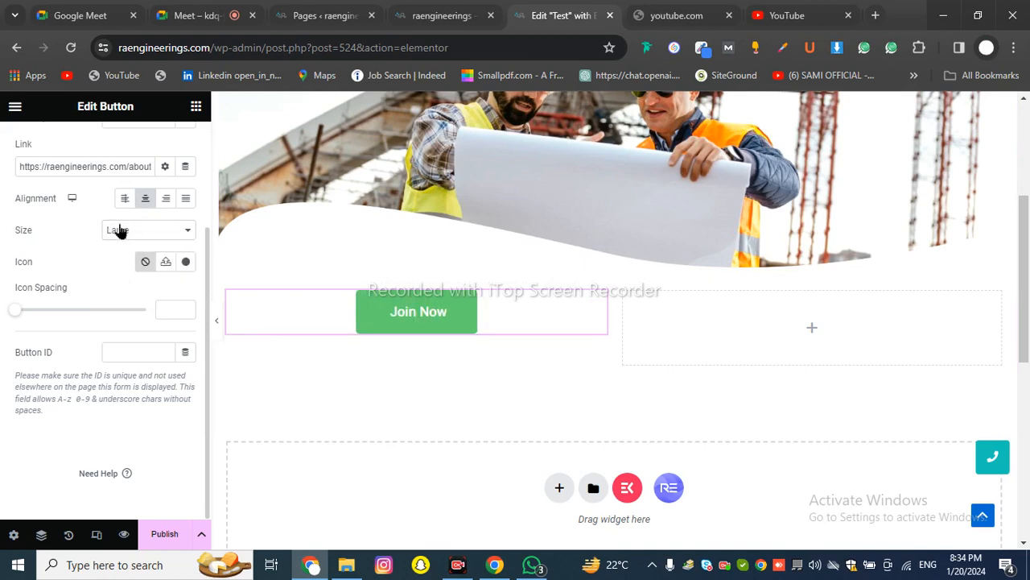
click(118, 231)
click(119, 290)
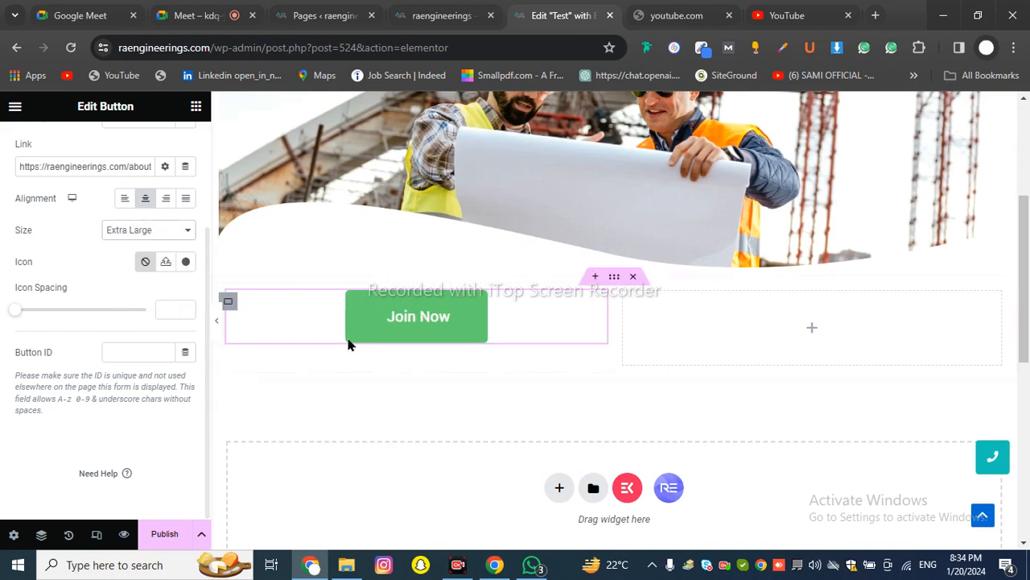
click(157, 231)
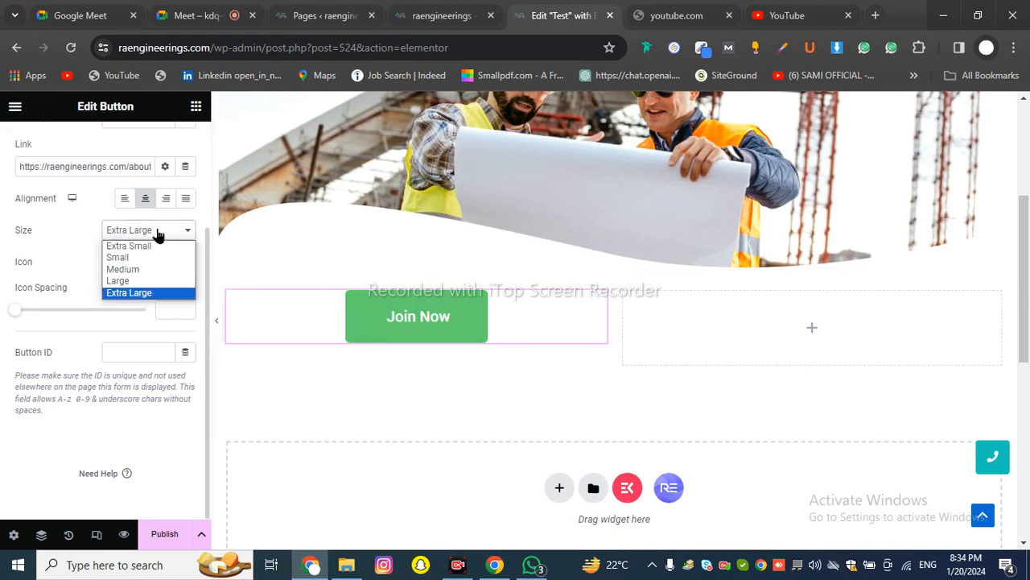
click(151, 270)
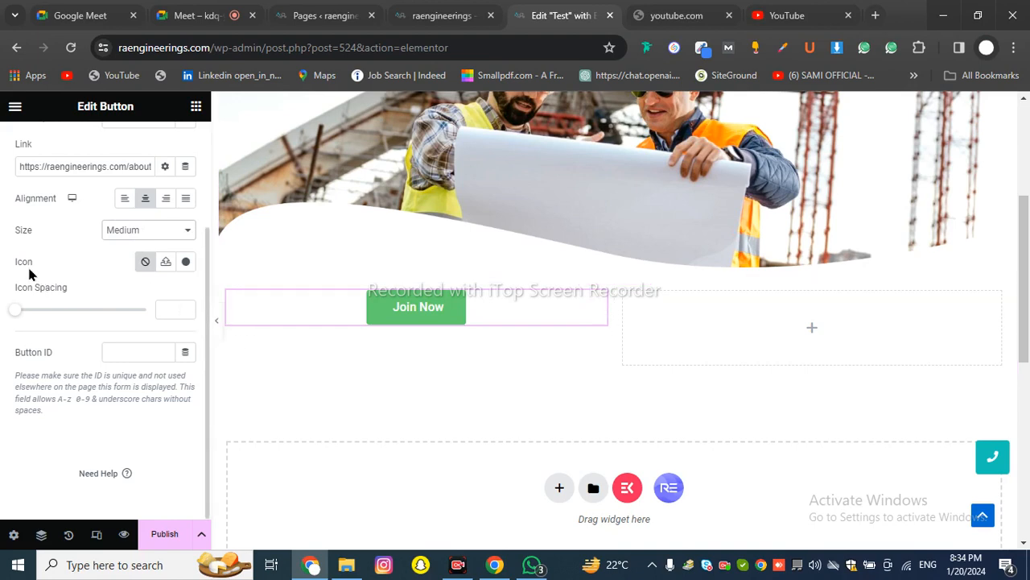
drag(16, 267, 39, 276)
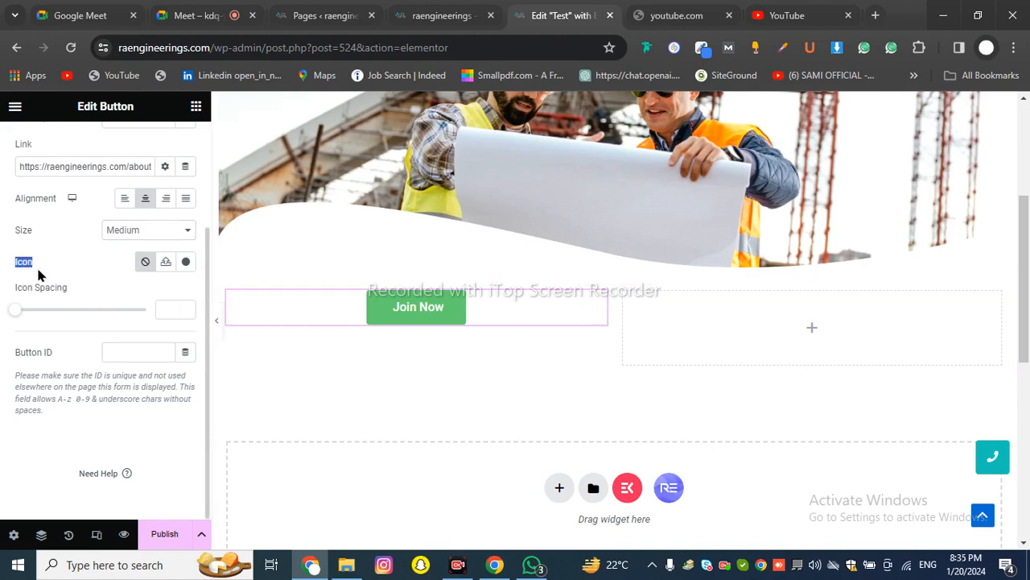
click(113, 253)
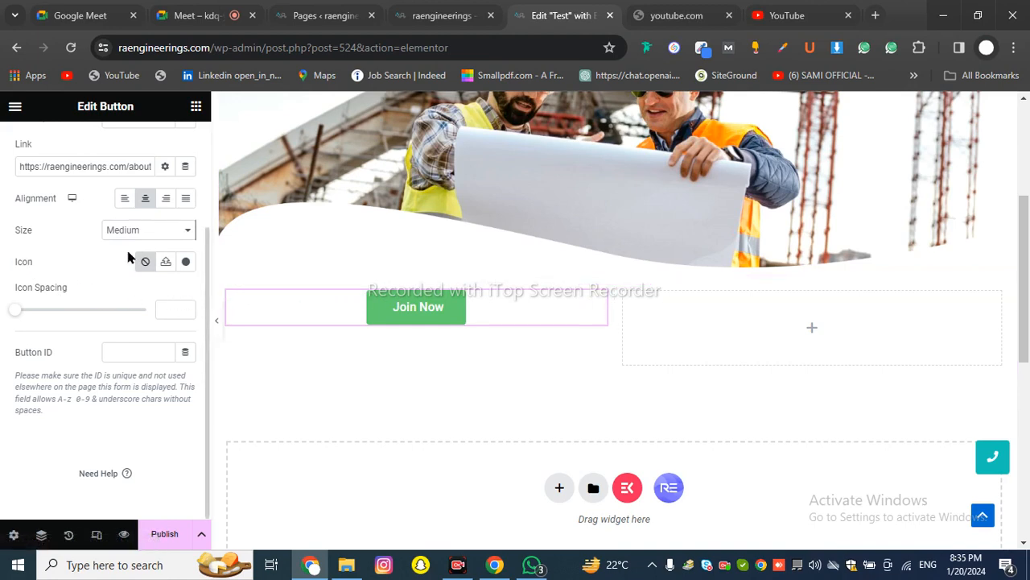
Open the Icon Library and browse through the available icons
click(187, 264)
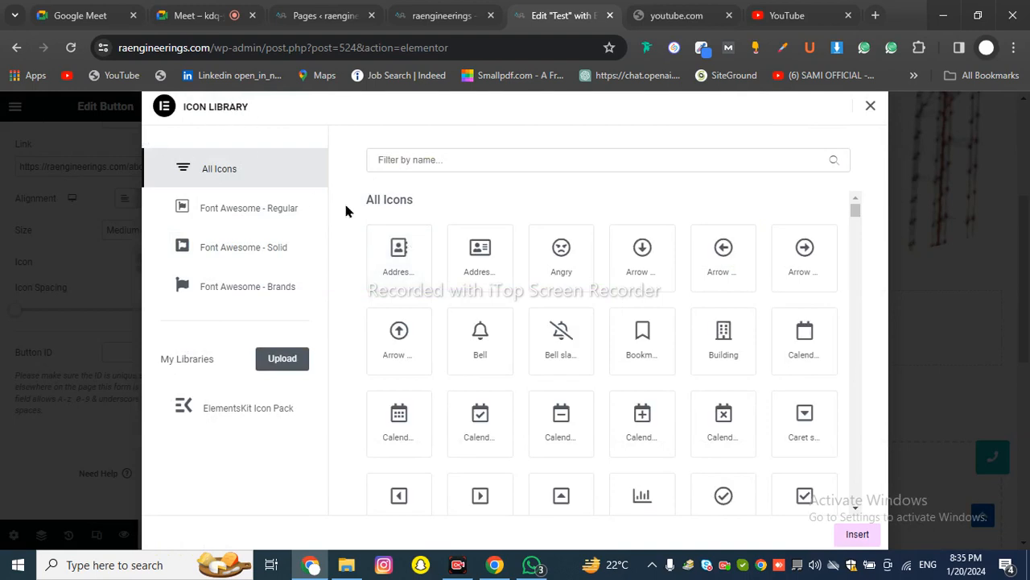
scroll(497, 288, down, 10)
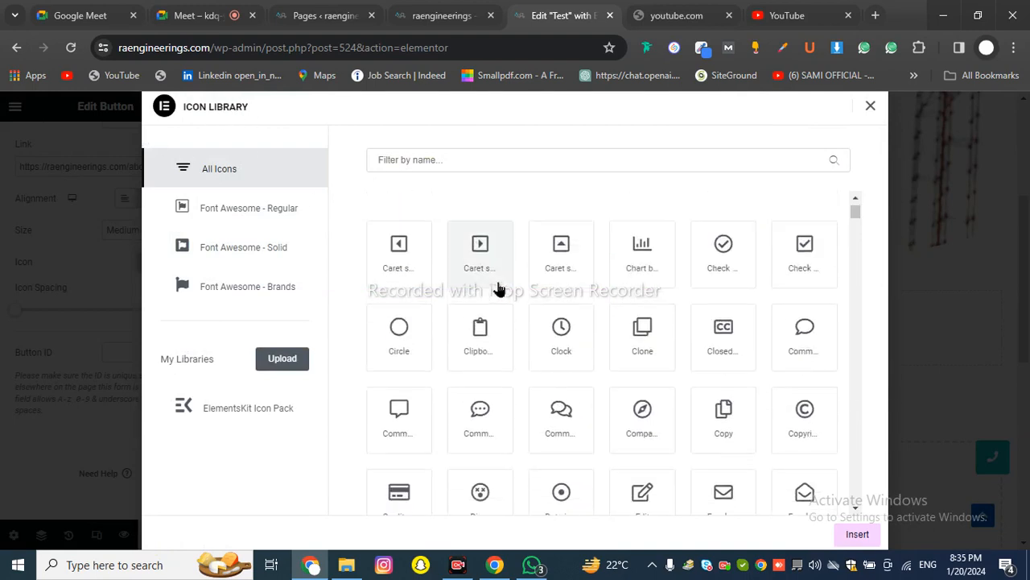
scroll(497, 288, down, 5)
scroll(498, 269, up, 15)
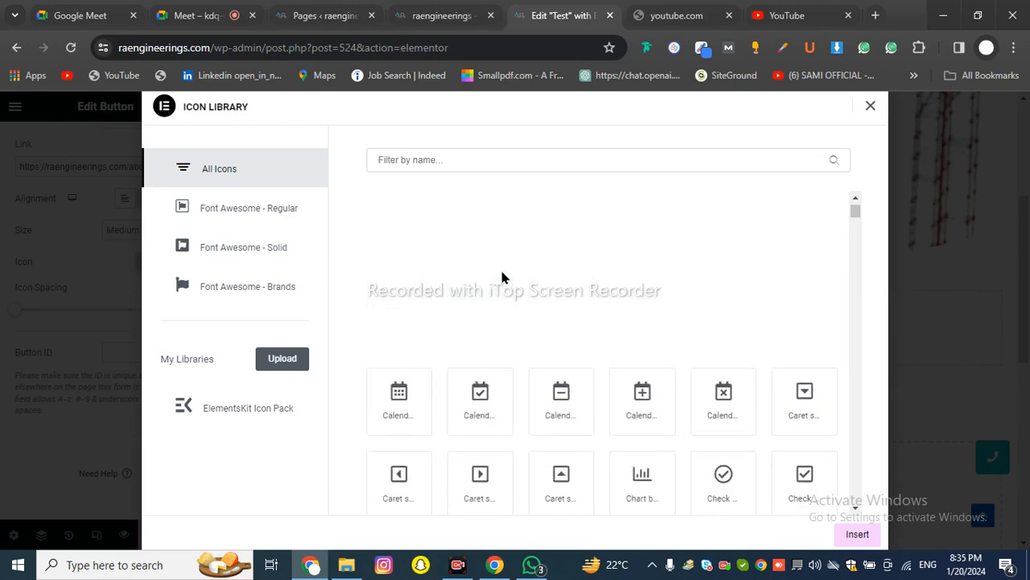
scroll(502, 278, down, 5)
scroll(493, 286, down, 7)
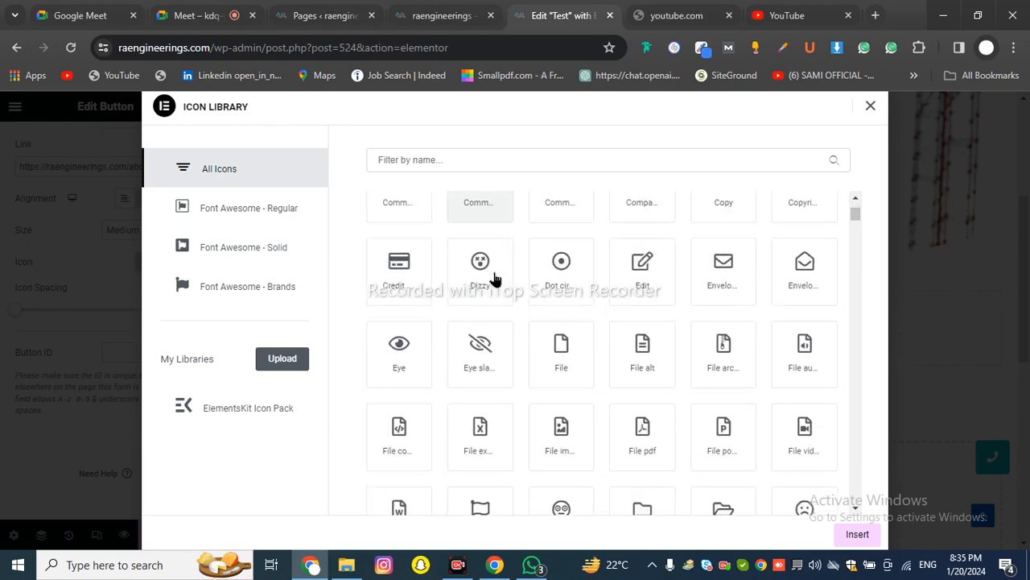
scroll(489, 291, down, 8)
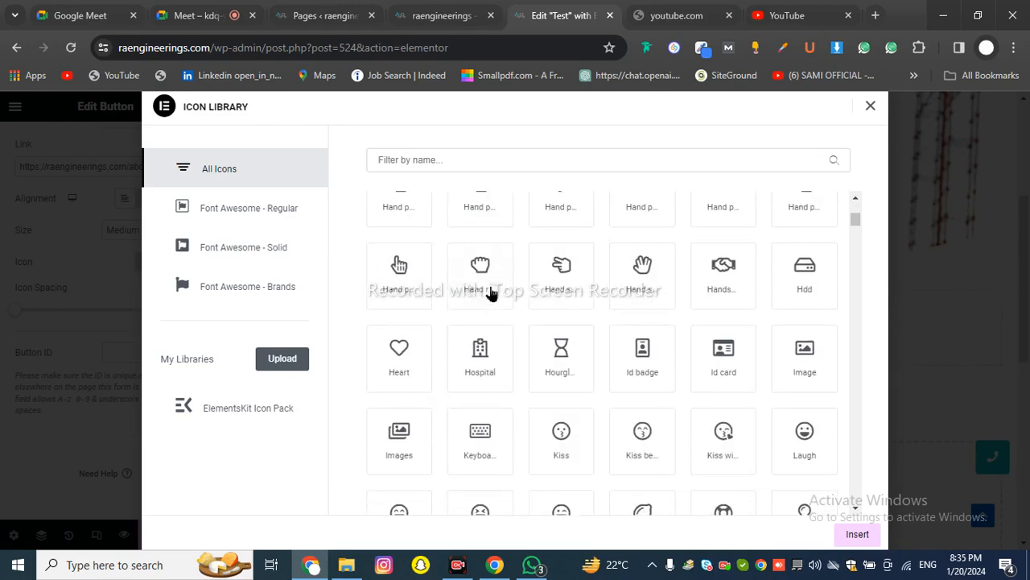
Filter icons by 'arr' and insert the circled right-arrow icon into the button
click(428, 158)
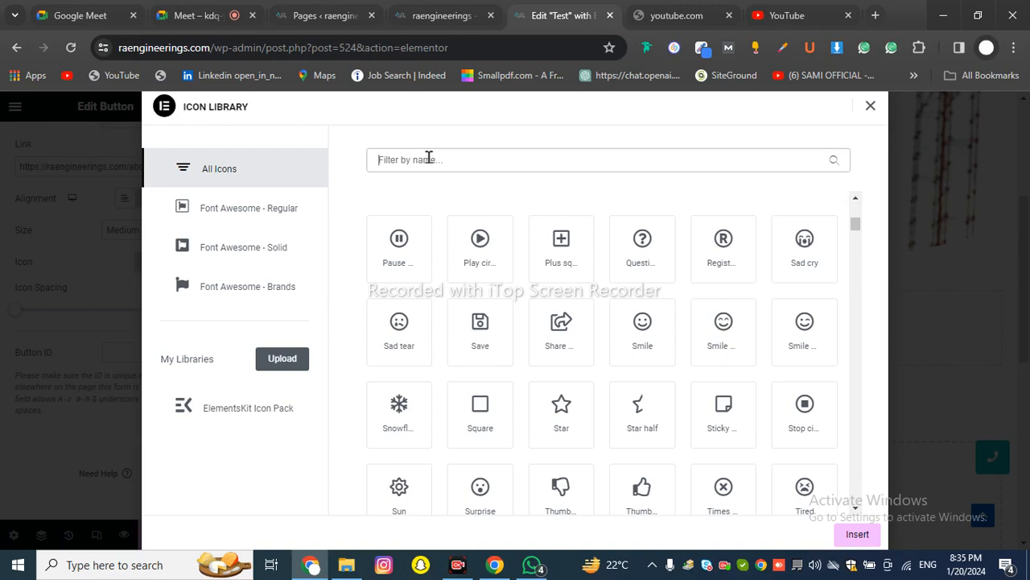
text(arr)
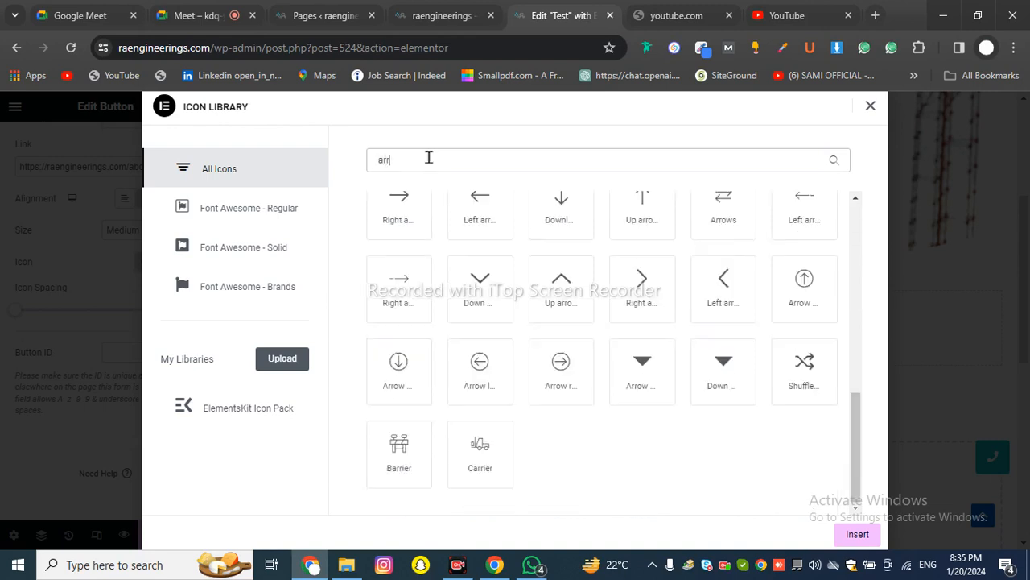
scroll(642, 414, up, 10)
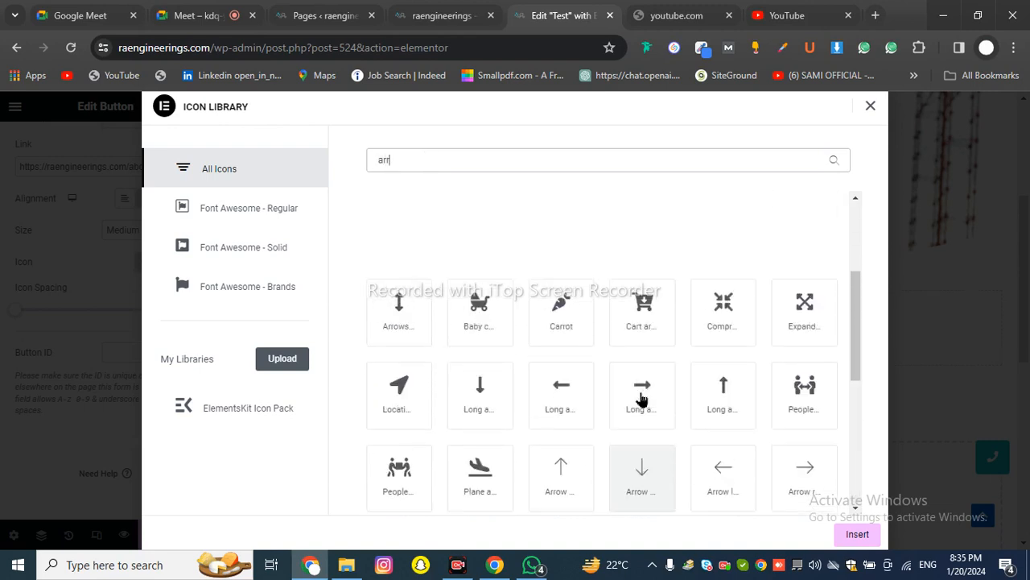
scroll(592, 282, up, 1)
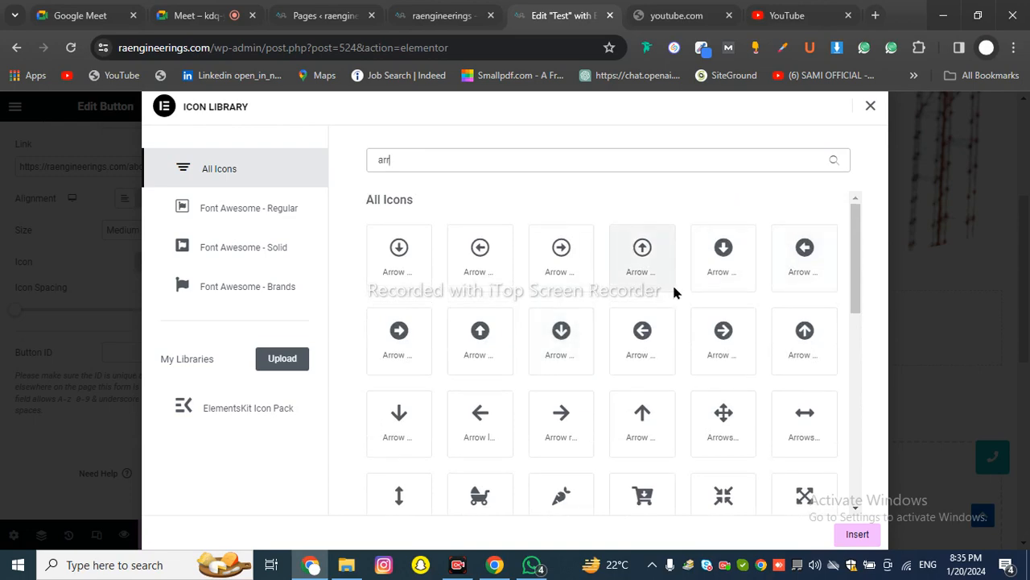
click(408, 342)
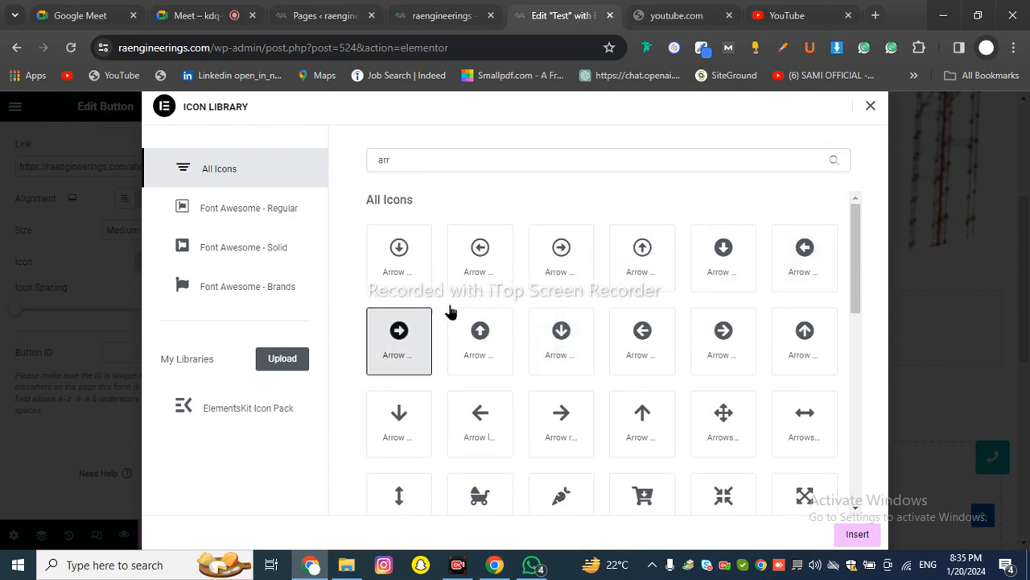
click(857, 533)
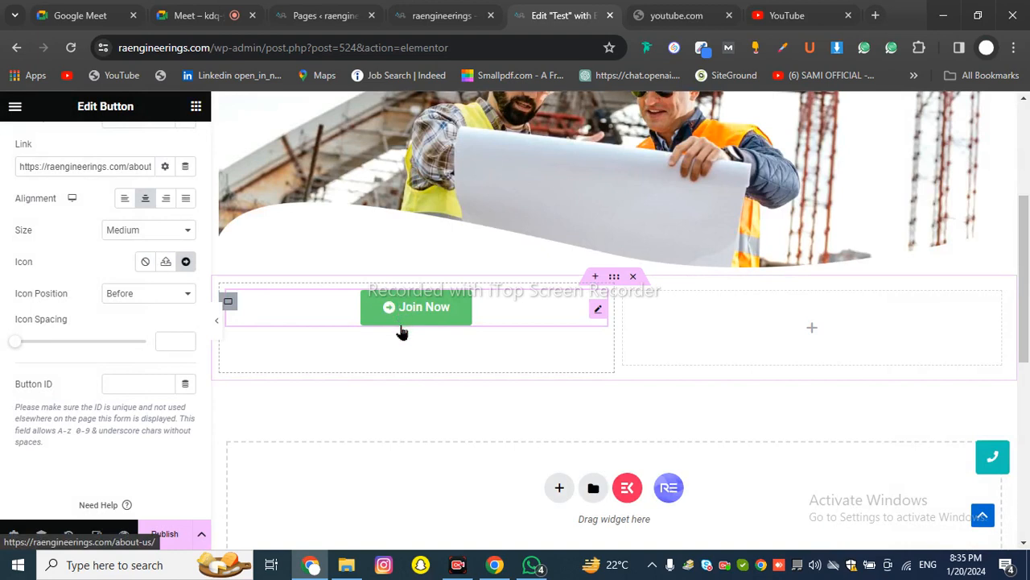
Look through the Upload SVG media dialog, then close it without choosing a file
click(167, 268)
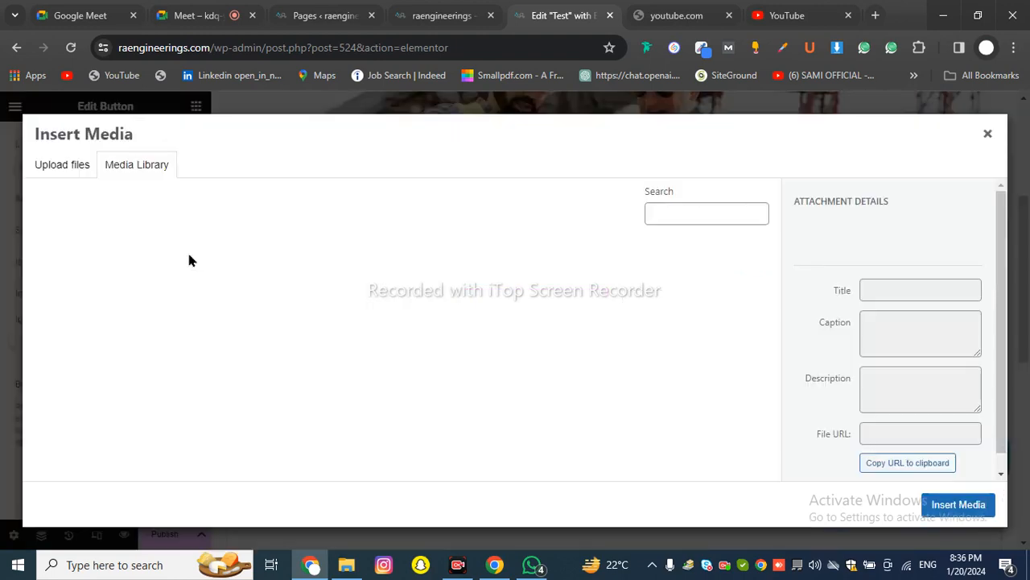
click(69, 170)
click(122, 167)
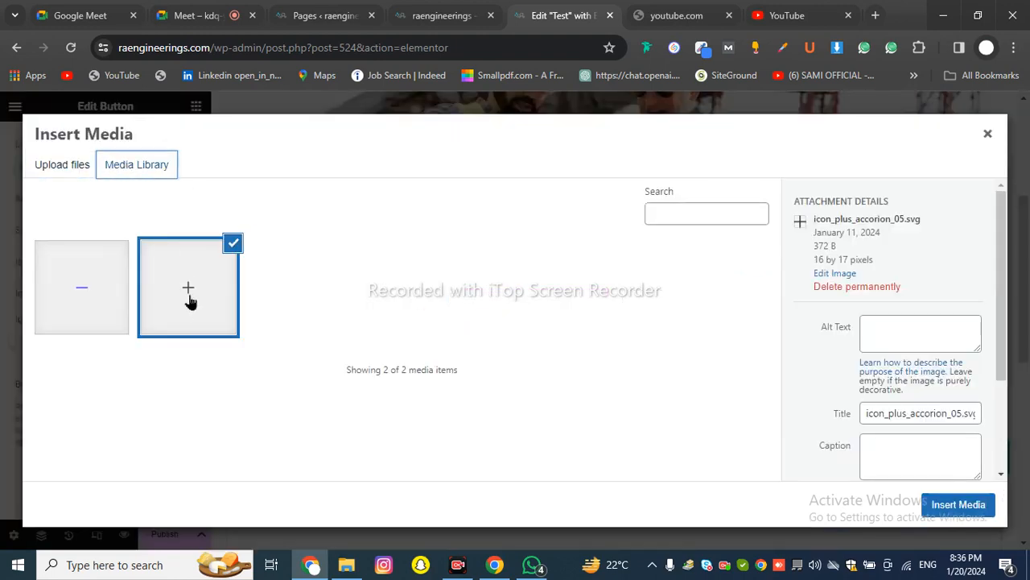
click(983, 135)
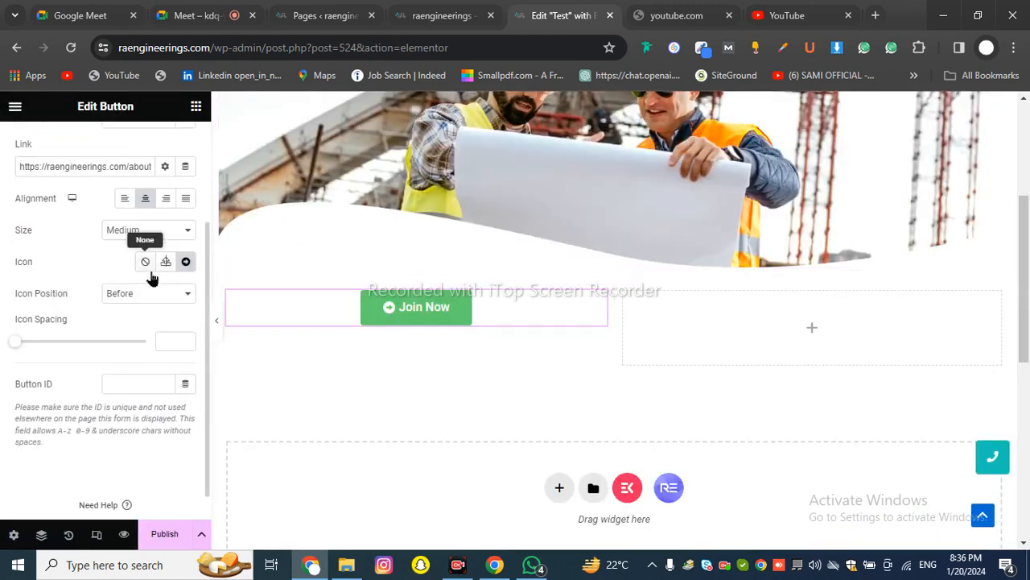
Set Icon Position to After, briefly trying Before first
click(143, 293)
click(145, 322)
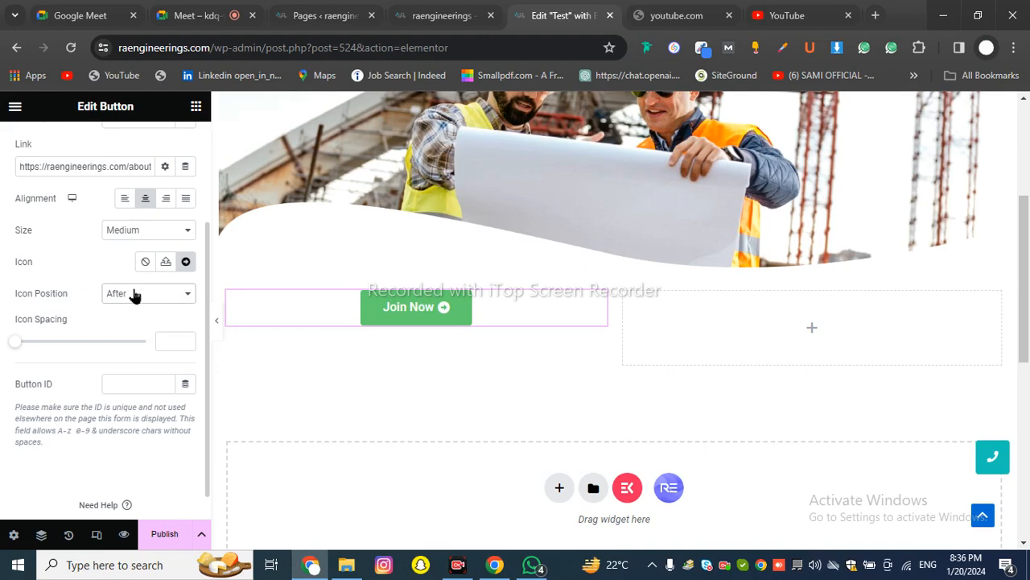
click(133, 294)
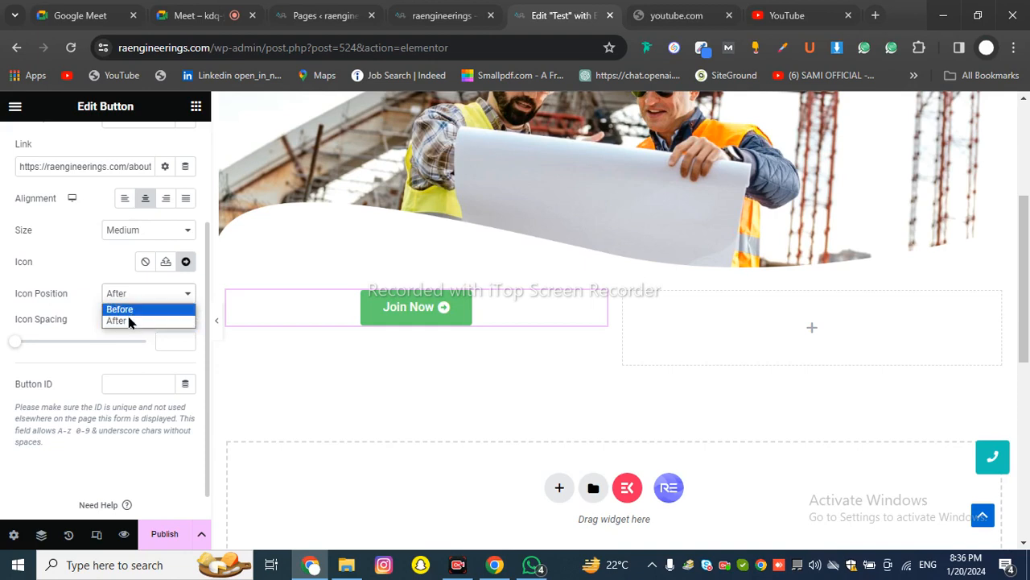
click(122, 310)
click(127, 298)
click(130, 320)
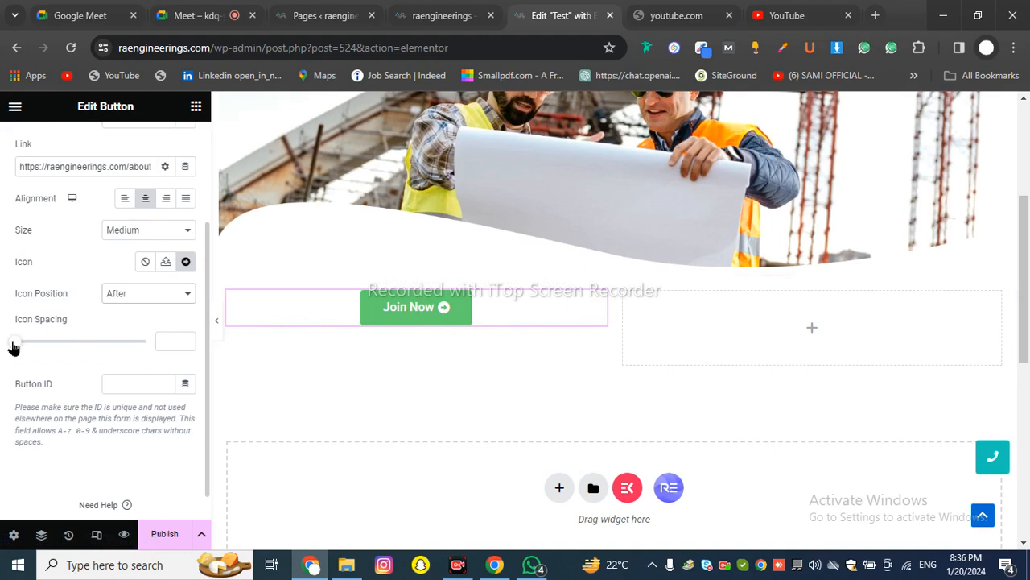
Set the Icon Spacing slider to 5
drag(16, 321, 79, 324)
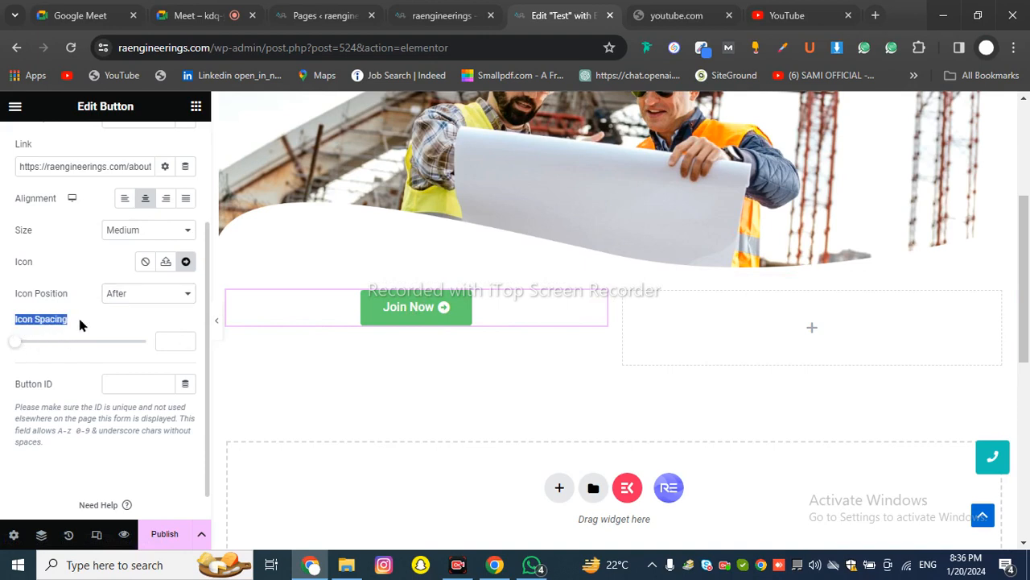
mouse_move(15, 341)
mouse_down()
mouse_move(103, 359)
mouse_move(145, 340)
mouse_move(189, 361)
mouse_move(25, 352)
mouse_up()
click(11, 377)
drag(11, 387, 55, 392)
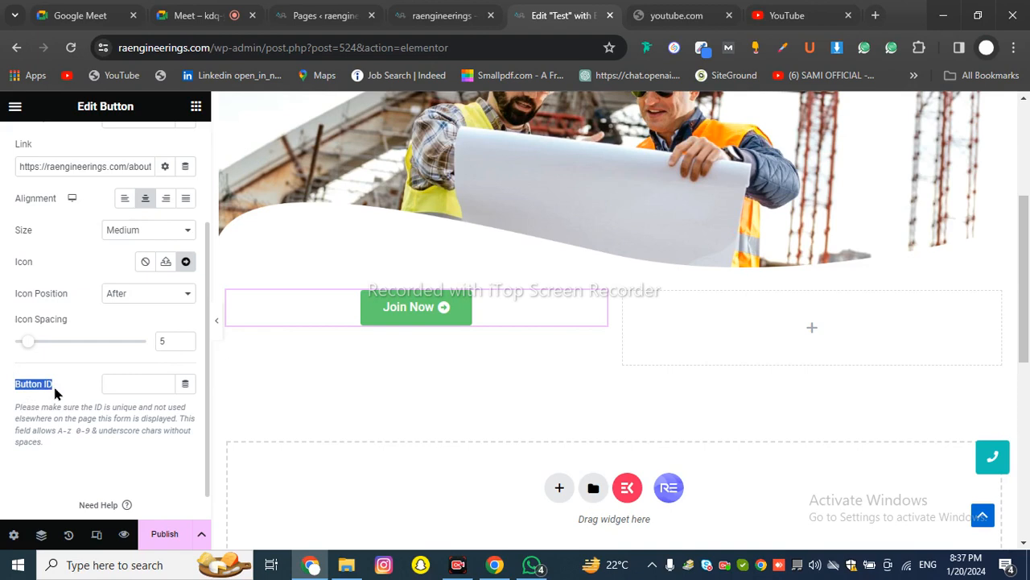
click(55, 392)
drag(50, 386, 5, 385)
Enter and erase test text in Button ID, then browse and close its Dynamic Tags list
click(118, 382)
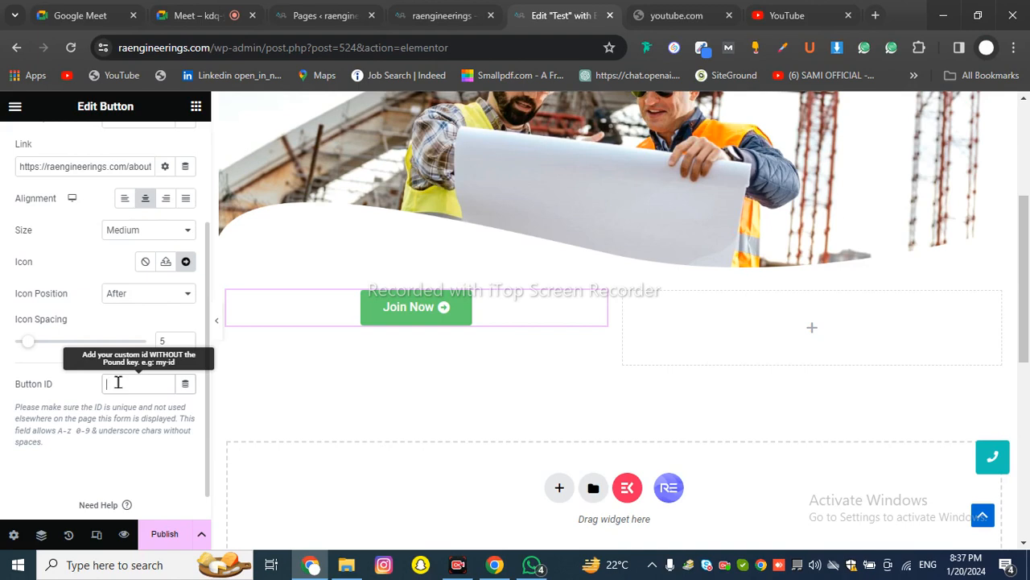
text(slkajsja)
key(BackSpace)
key(BackSpace)
key(BackSpace)
key(BackSpace)
key(BackSpace)
key(BackSpace)
key(BackSpace)
key(BackSpace)
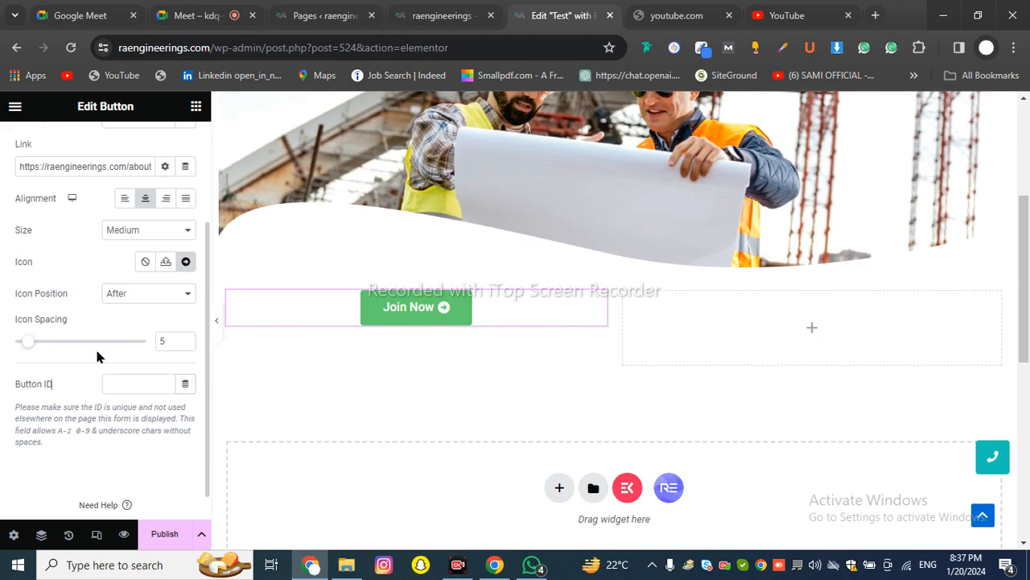
click(184, 385)
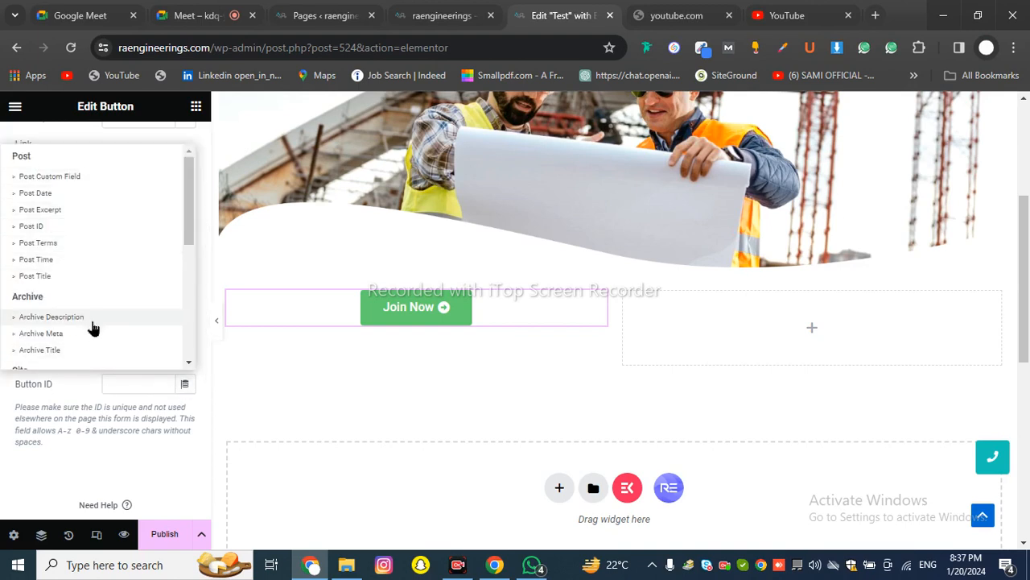
scroll(80, 251, down, 3)
scroll(78, 244, down, 1)
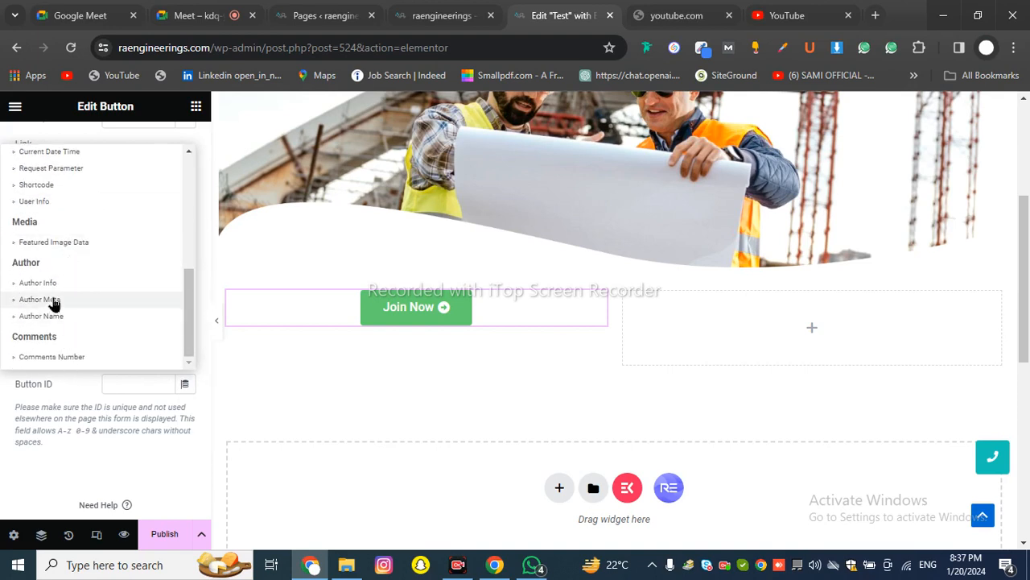
click(30, 434)
Switch to the Style tab and check Typography and the Text Color picker without changing anything
scroll(74, 359, up, 3)
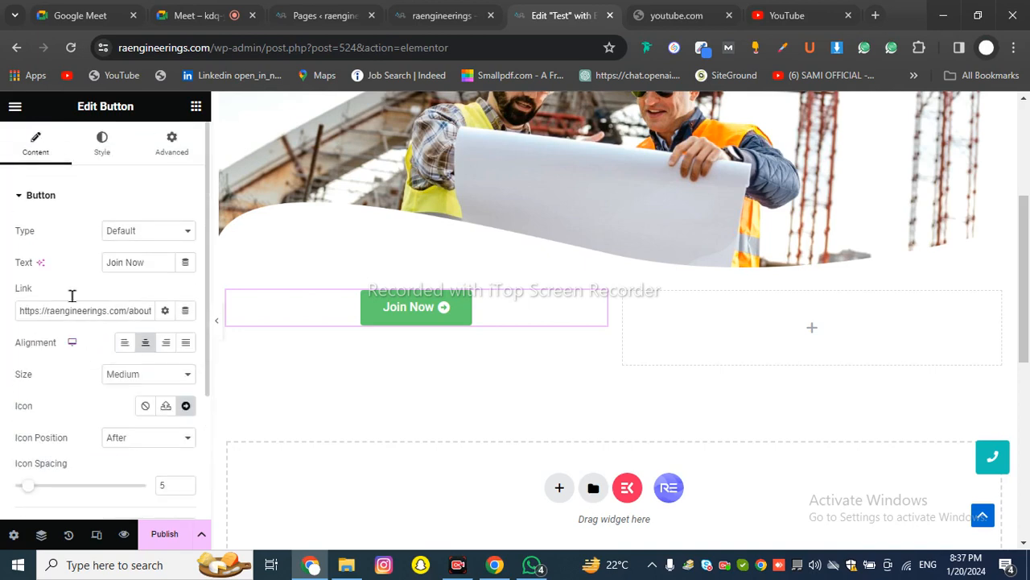
click(102, 153)
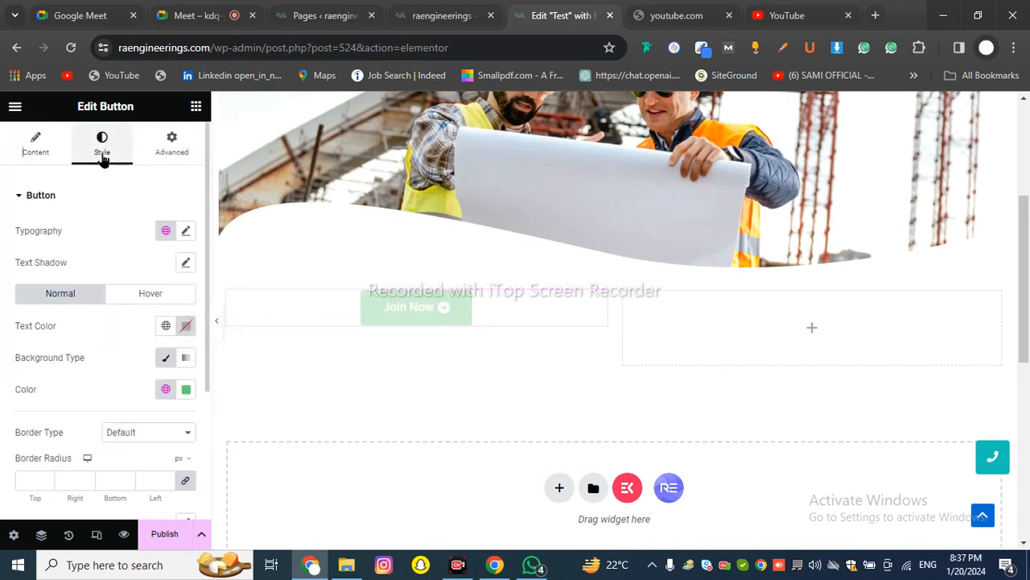
click(186, 231)
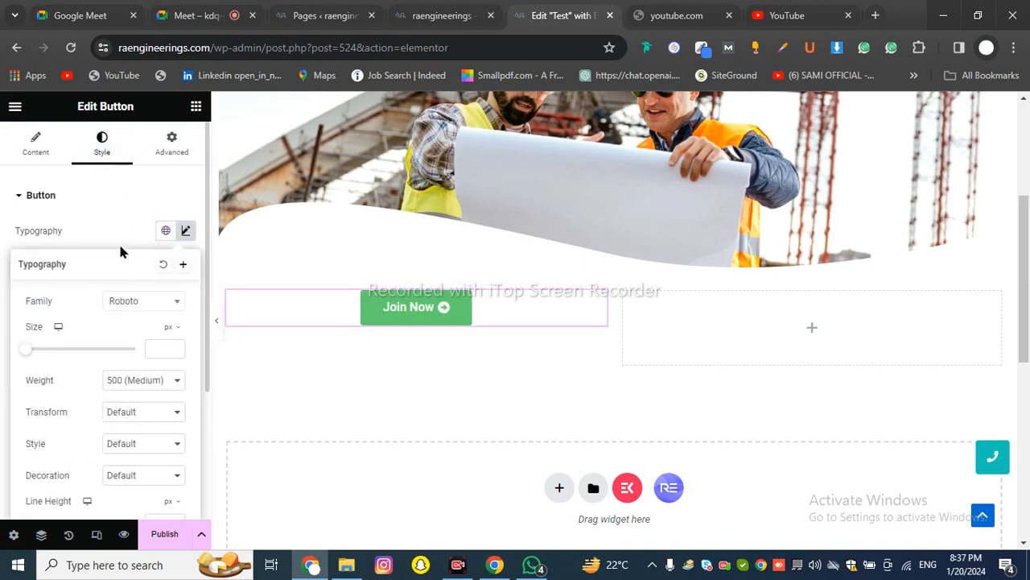
click(107, 214)
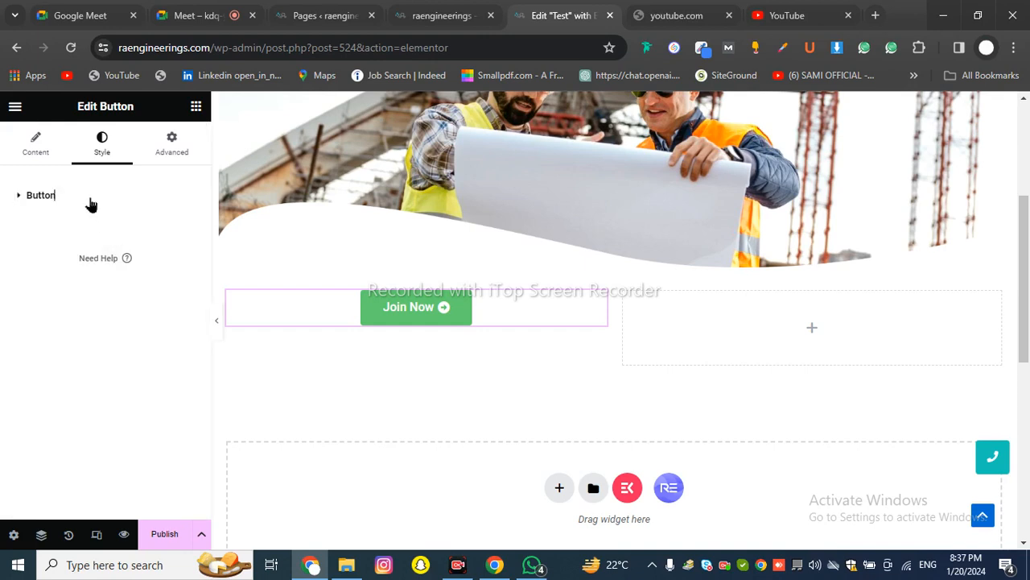
click(77, 199)
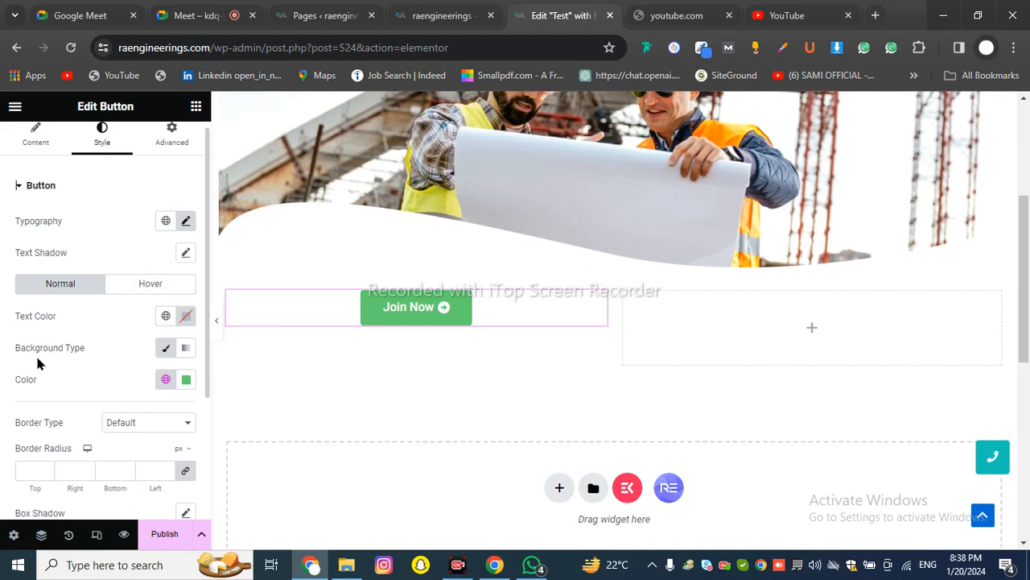
click(184, 317)
click(115, 327)
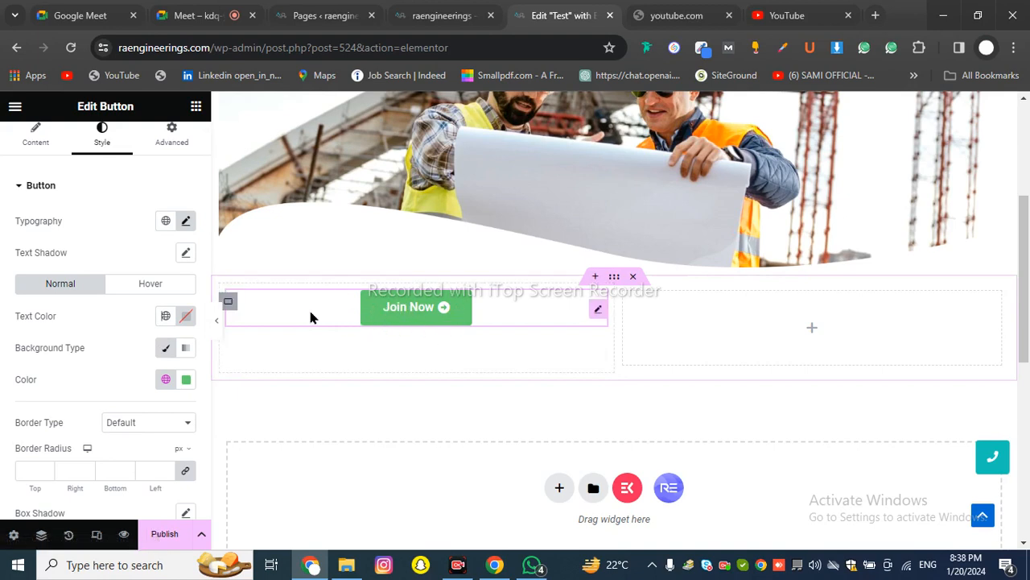
click(187, 317)
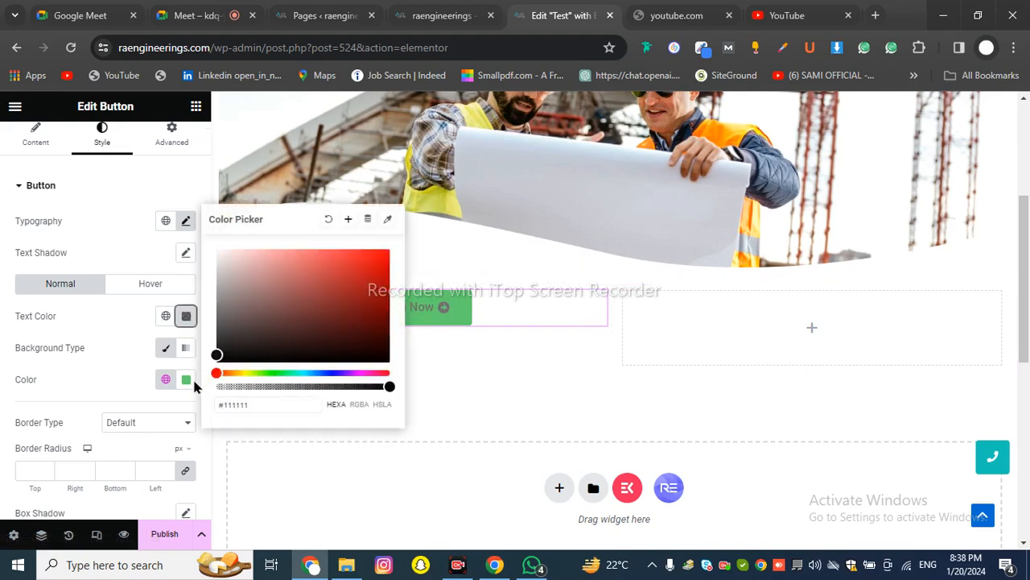
click(444, 333)
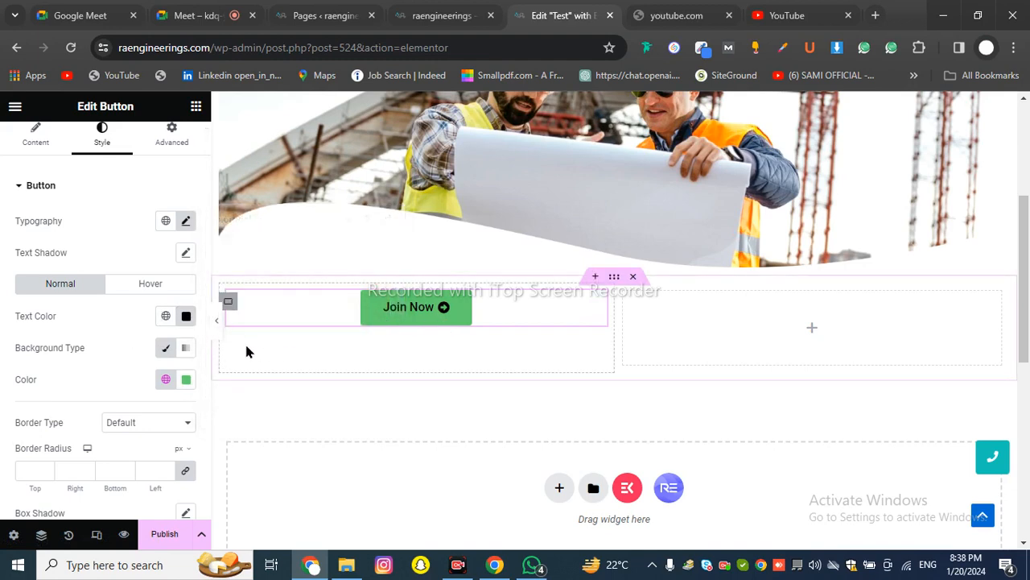
click(185, 321)
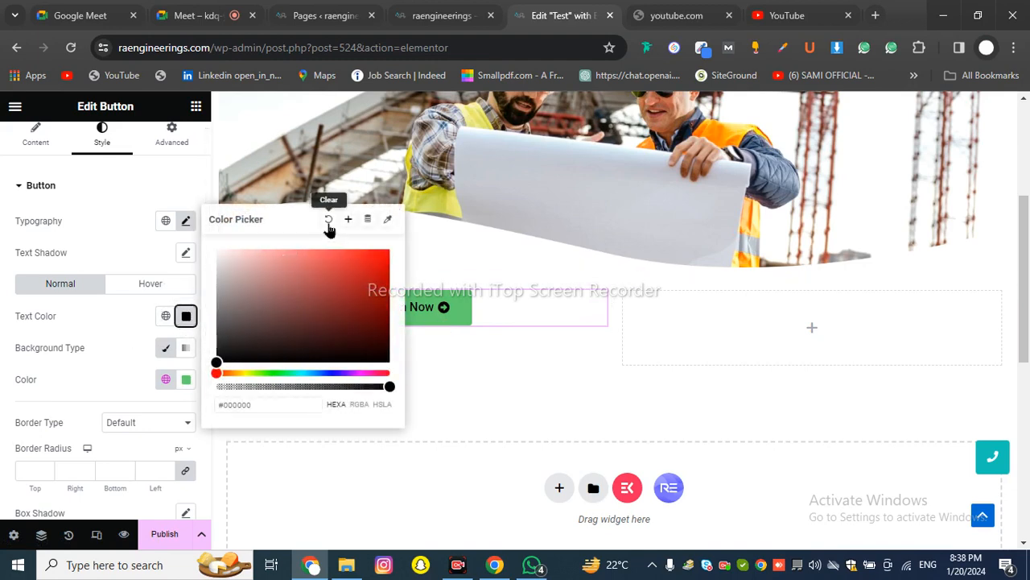
click(327, 227)
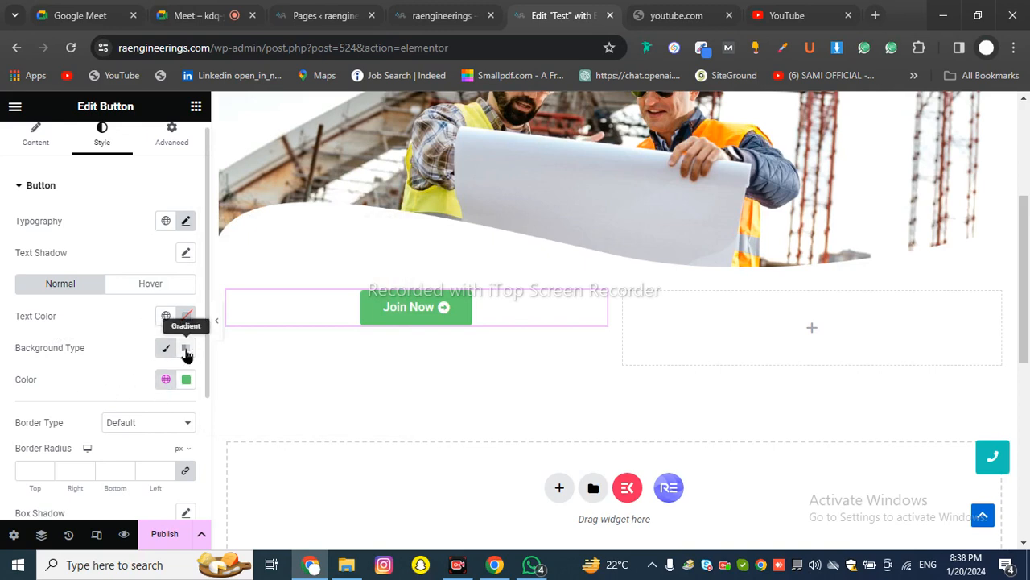
drag(9, 347, 106, 356)
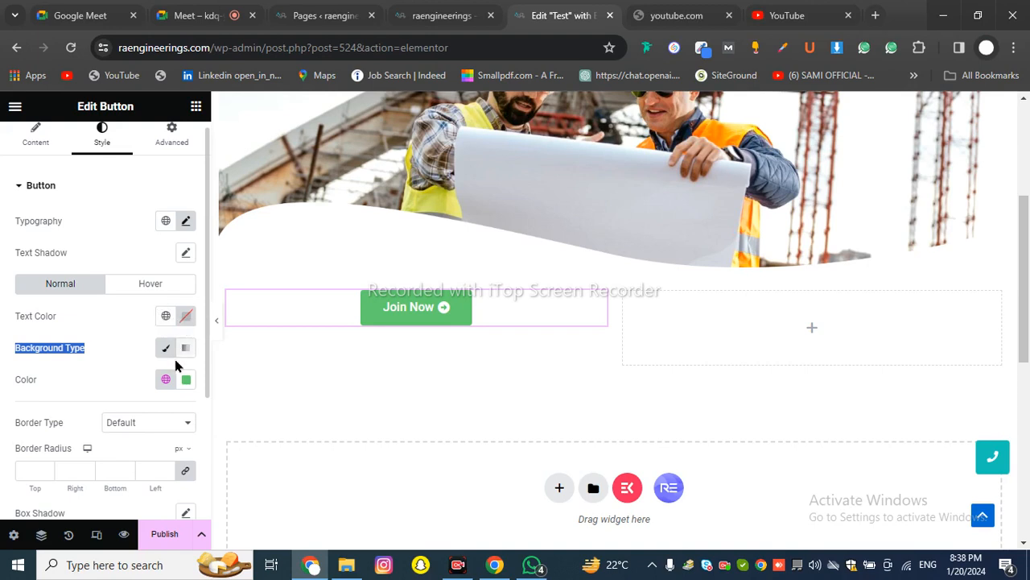
click(138, 362)
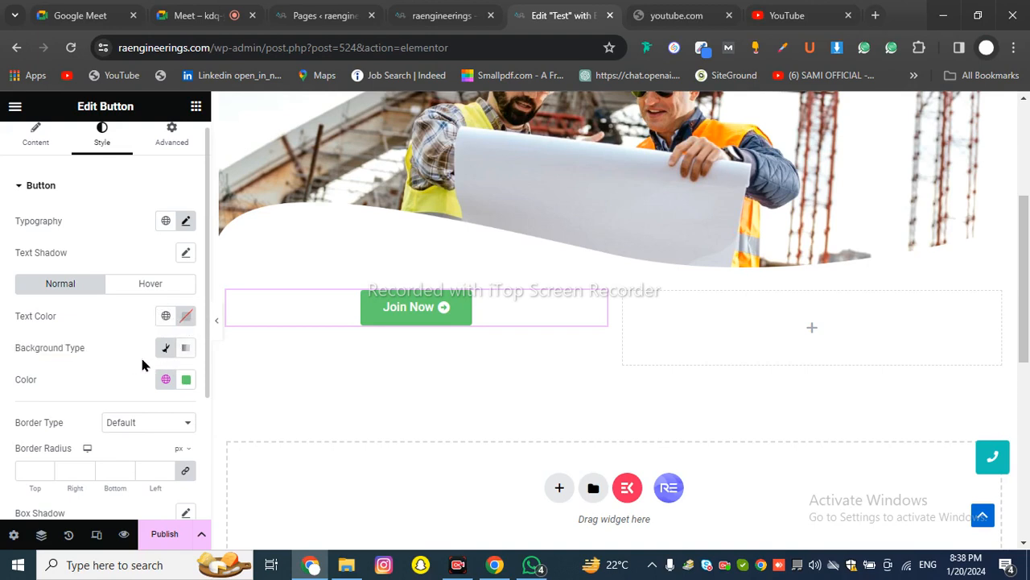
Switch the background to Gradient and set its first colour to bright green #1DB431
click(186, 351)
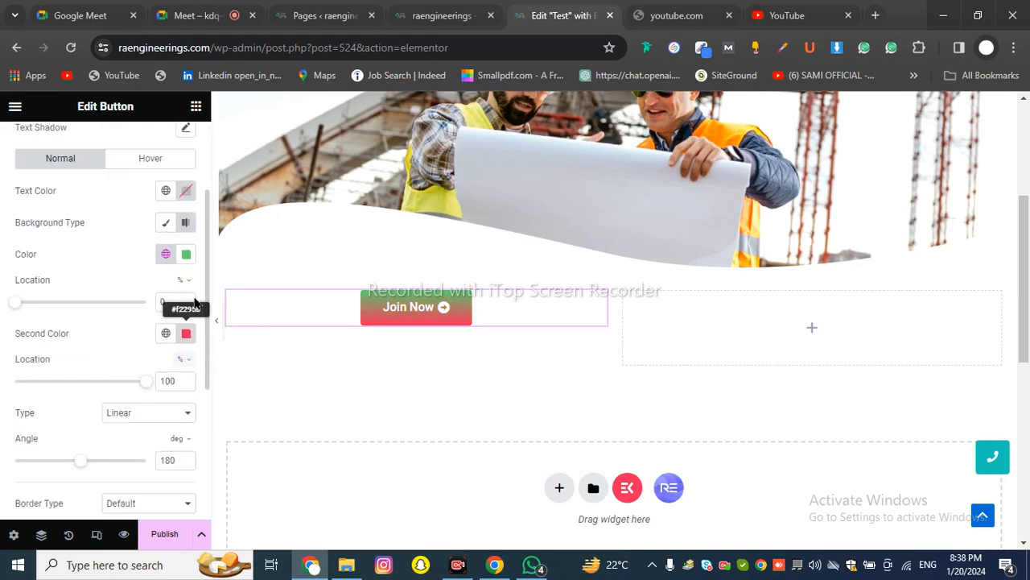
click(186, 253)
drag(252, 337, 228, 413)
drag(161, 344, 150, 340)
scroll(499, 299, up, 3)
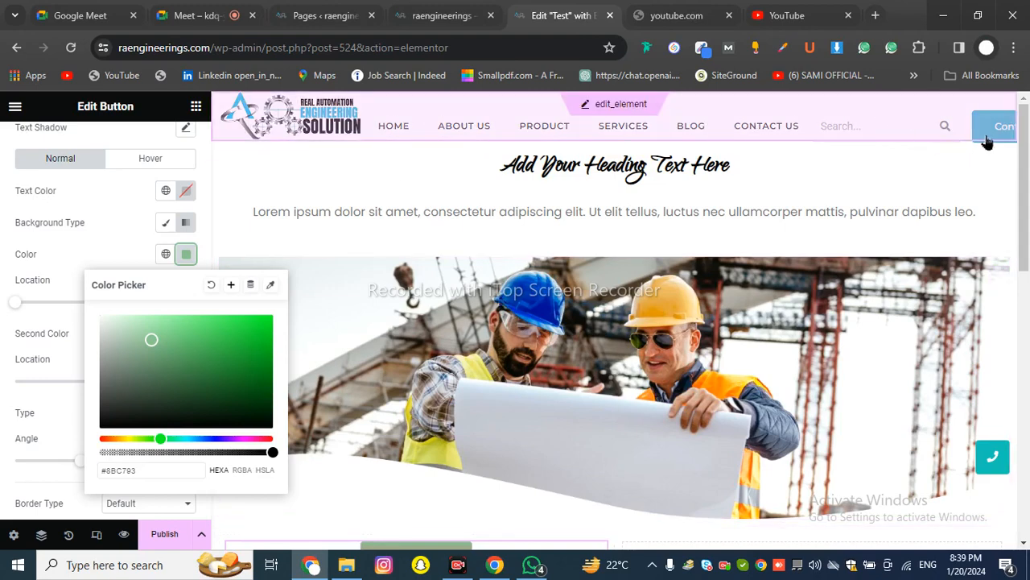
scroll(867, 154, down, 4)
scroll(516, 294, up, 1)
click(245, 348)
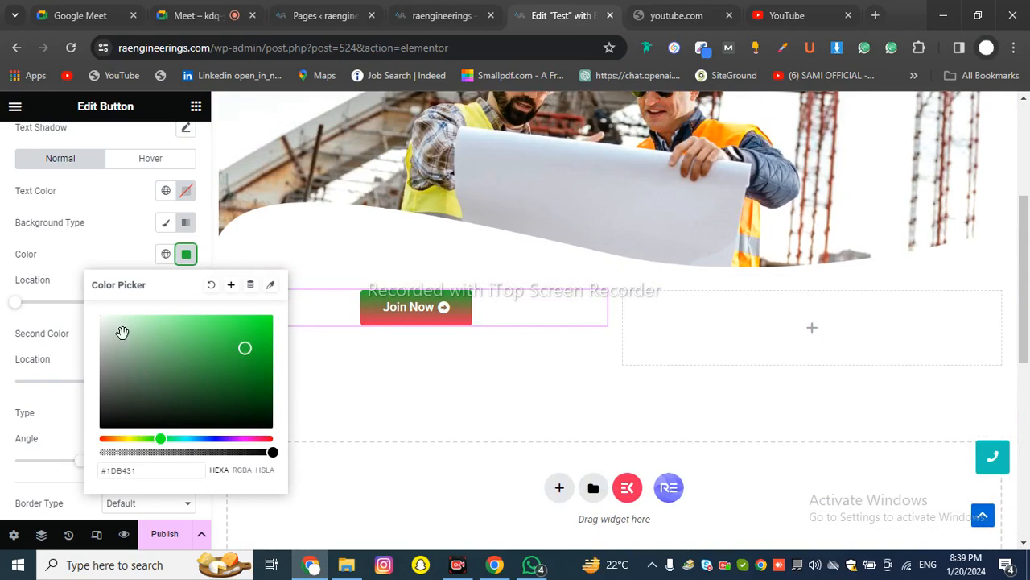
click(99, 267)
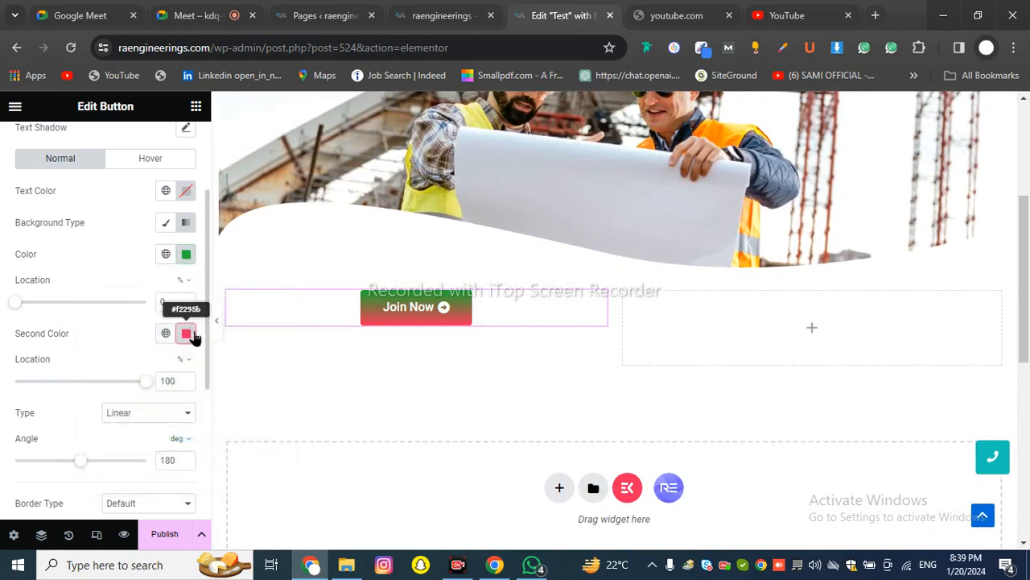
Make the second gradient colour black, then revert Background Type to Classic
click(186, 334)
click(129, 193)
click(244, 242)
click(136, 237)
drag(135, 236, 78, 262)
click(95, 360)
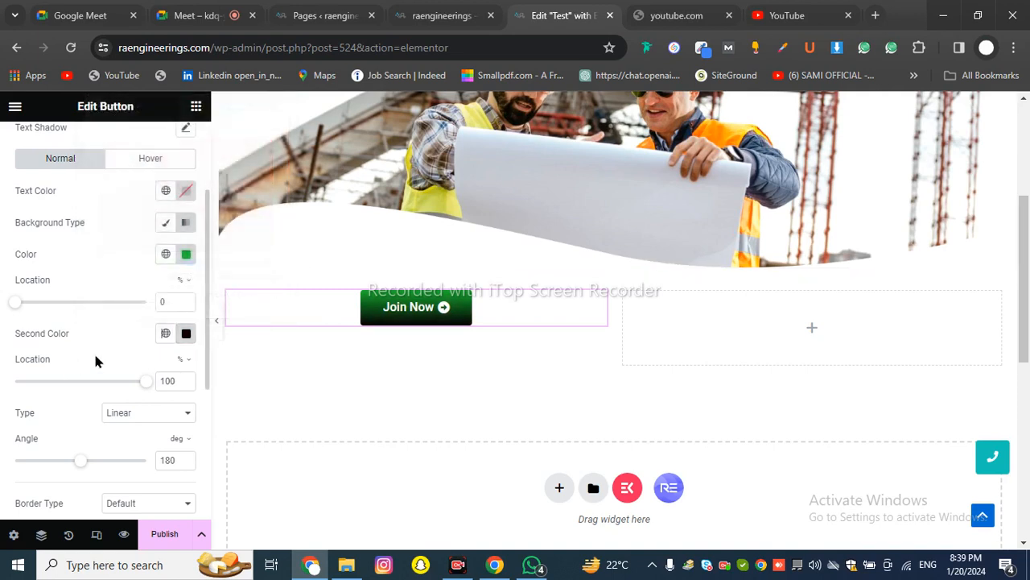
click(165, 223)
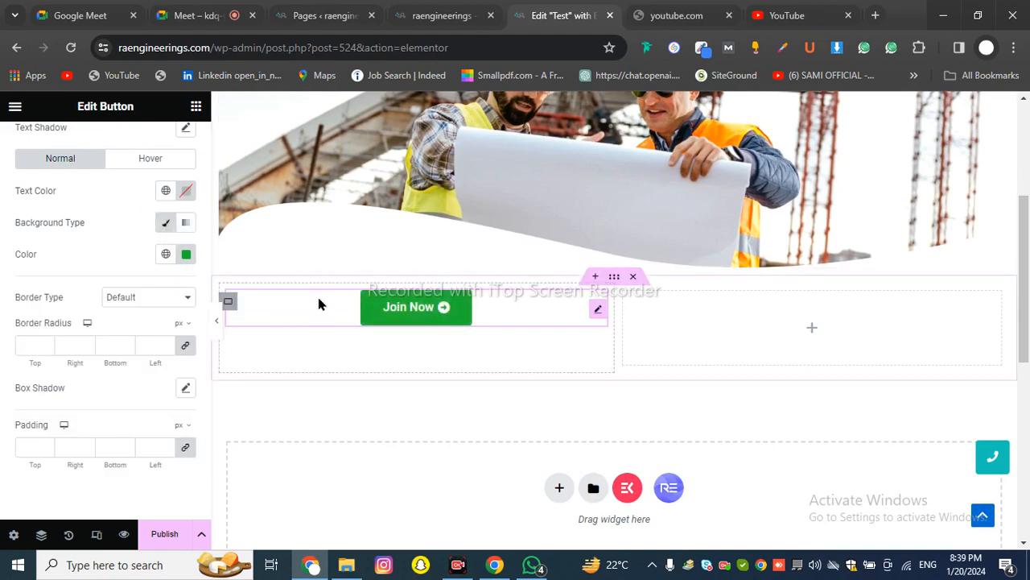
Set Border Type to Solid after trying None, checking the result in preview
click(137, 299)
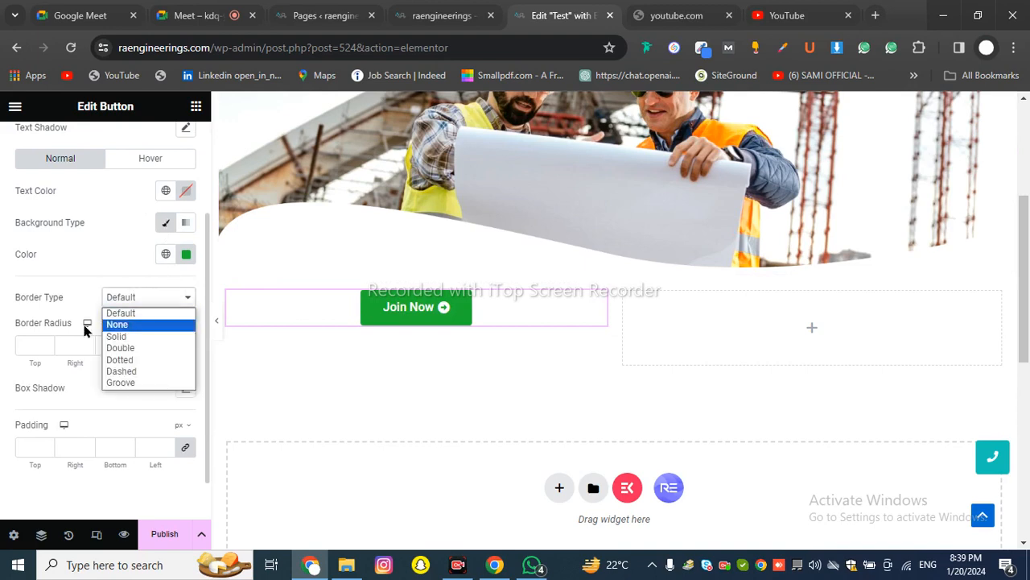
click(139, 325)
click(131, 299)
click(134, 340)
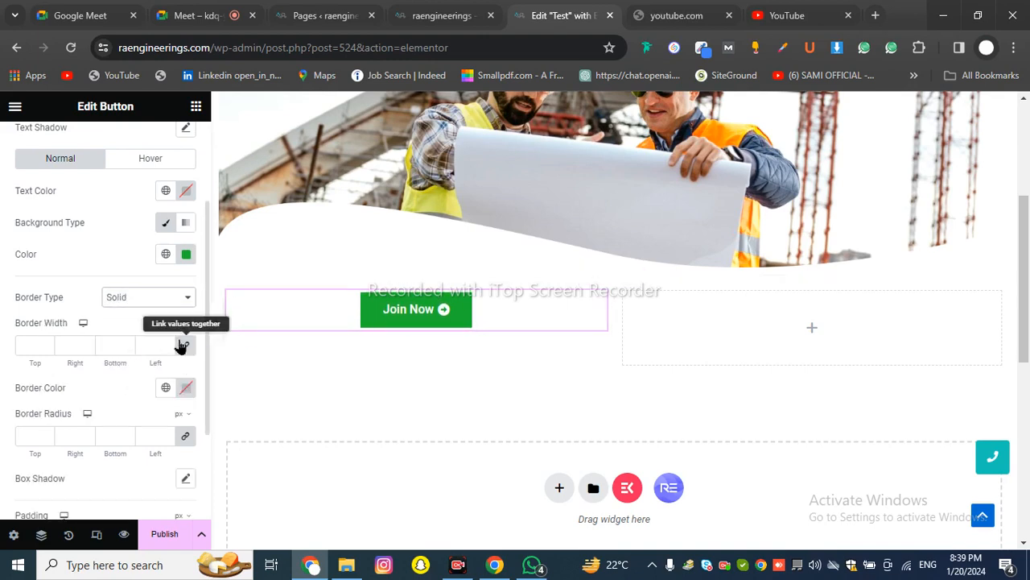
click(216, 323)
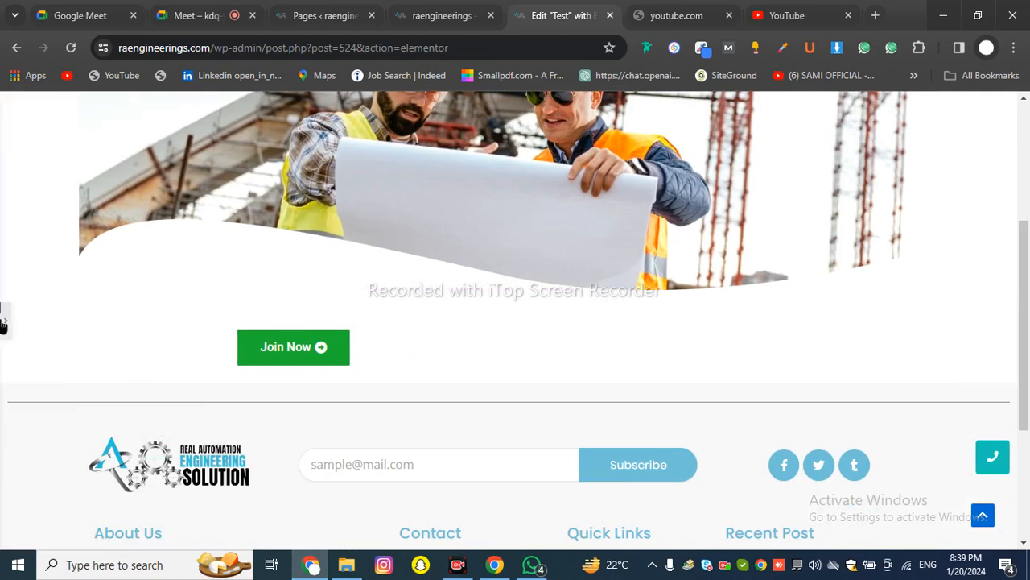
click(3, 322)
Step the linked Border Width up to 11 px on all sides
click(46, 346)
click(46, 346)
click(46, 347)
click(46, 346)
click(46, 346)
click(46, 346)
click(46, 346)
click(46, 346)
click(46, 346)
click(46, 346)
click(45, 346)
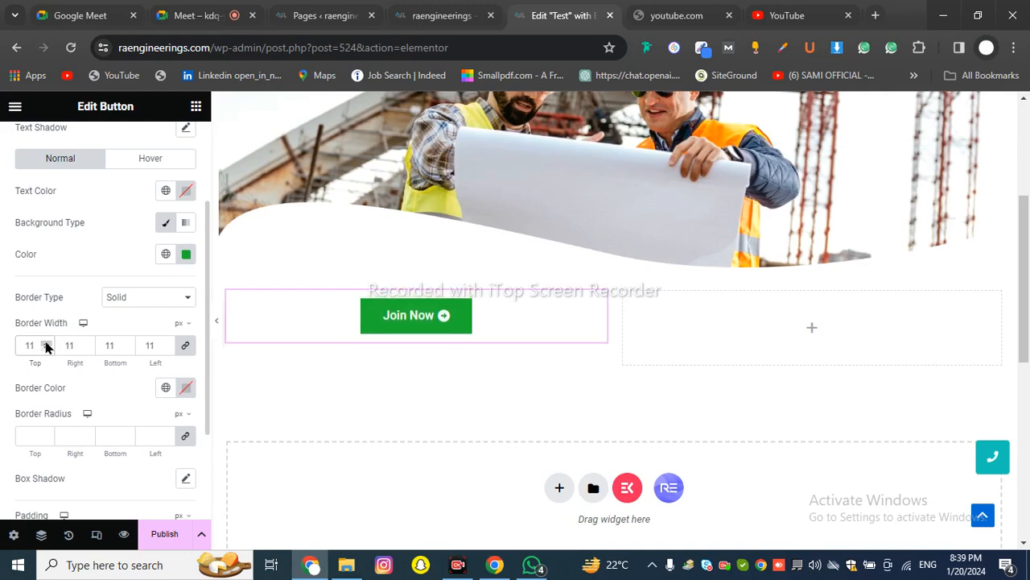
Raise the border radius to 44, try 50, then clear it back to square corners
click(46, 437)
click(46, 437)
click(45, 437)
click(46, 437)
click(46, 437)
click(46, 438)
click(46, 437)
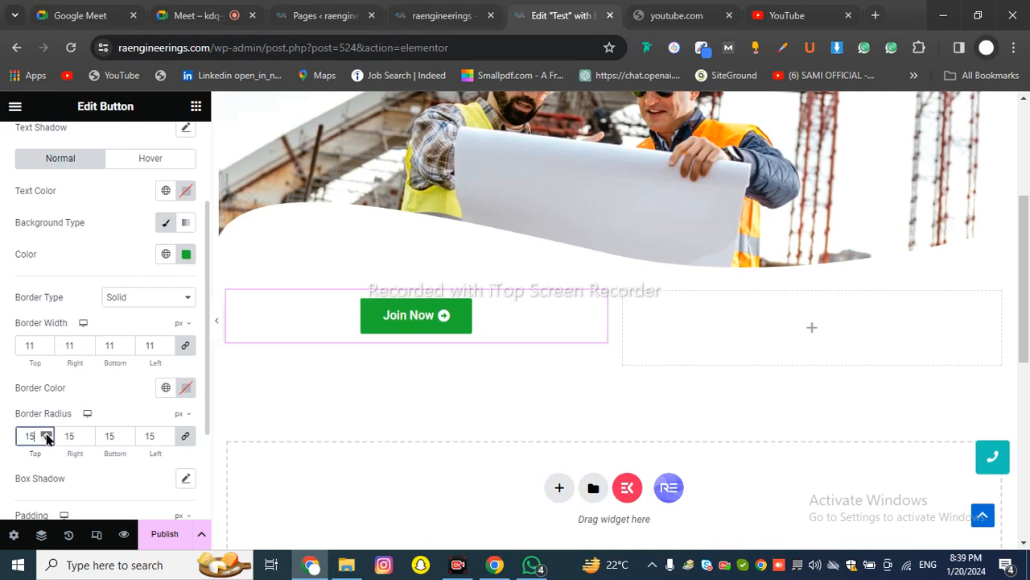
click(46, 437)
click(46, 437)
click(46, 438)
click(46, 437)
click(46, 437)
click(46, 437)
click(46, 437)
click(46, 437)
click(46, 437)
click(46, 437)
click(46, 437)
click(46, 437)
click(45, 437)
click(46, 437)
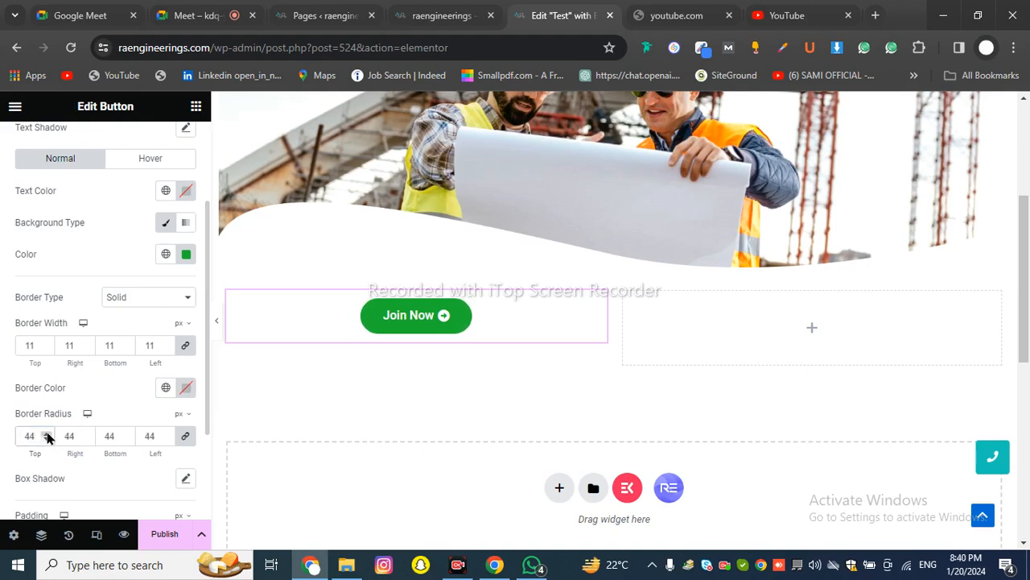
double_click(27, 433)
text(50)
key(BackSpace)
key(BackSpace)
text(50)
drag(35, 436, 19, 432)
key(BackSpace)
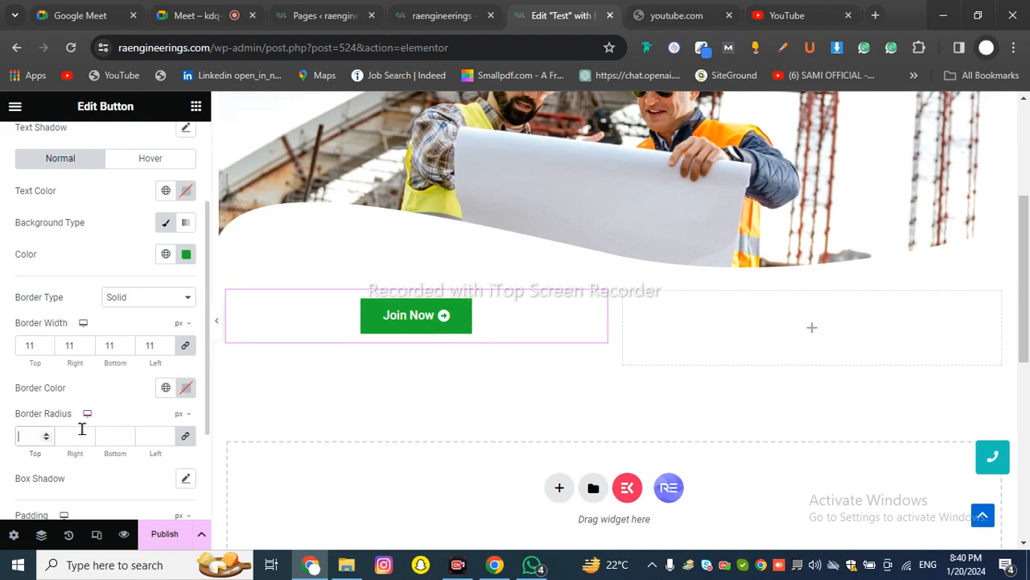
Try linked border-radius values for the corners, then clear them
click(185, 437)
click(183, 442)
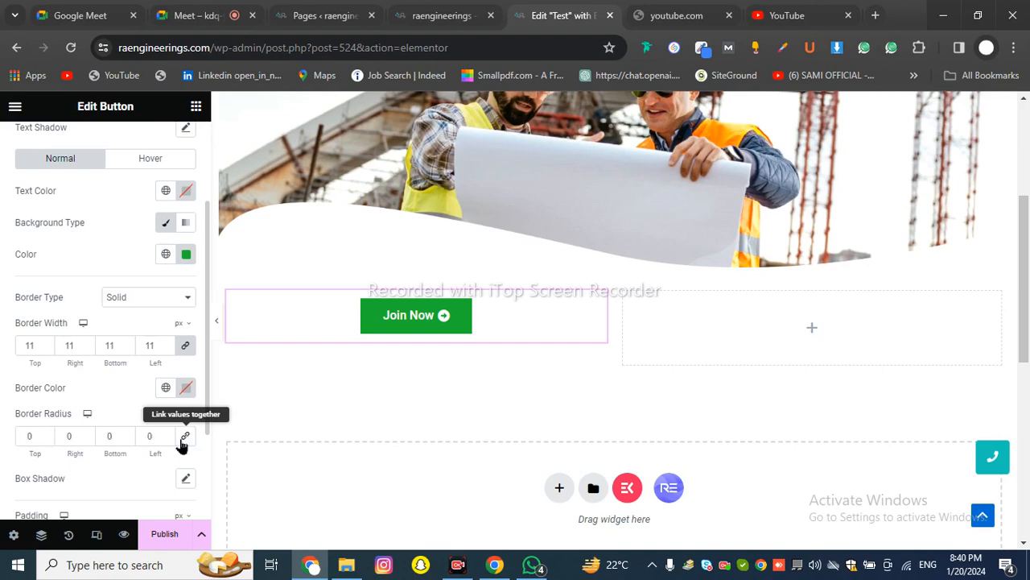
click(47, 433)
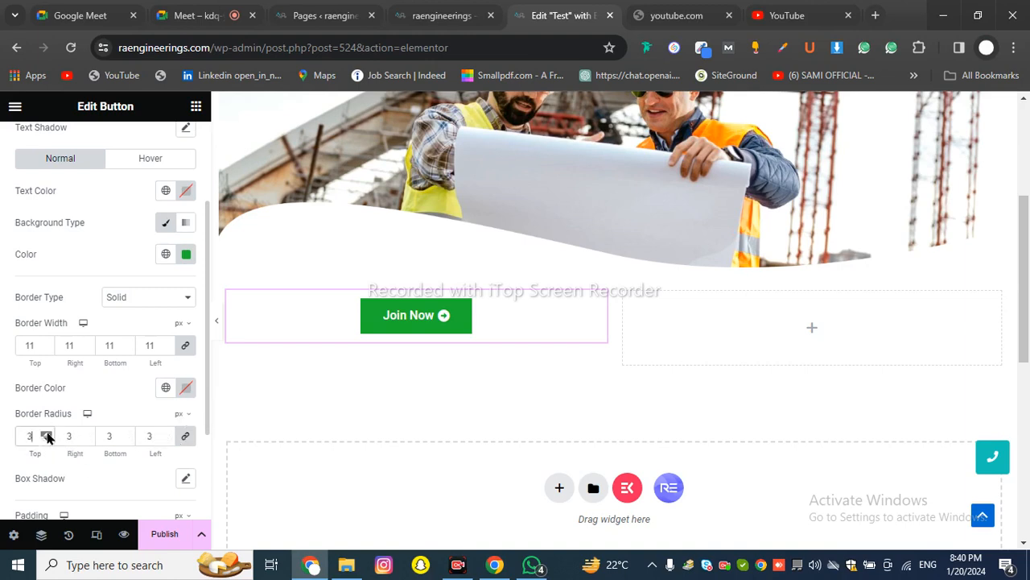
click(47, 433)
click(47, 433)
click(46, 433)
click(47, 433)
drag(161, 436, 135, 433)
key(BackSpace)
Enter a 50 px Top border radius and link it to all four corners
click(183, 441)
double_click(46, 434)
double_click(46, 435)
drag(39, 436, 25, 436)
text(50)
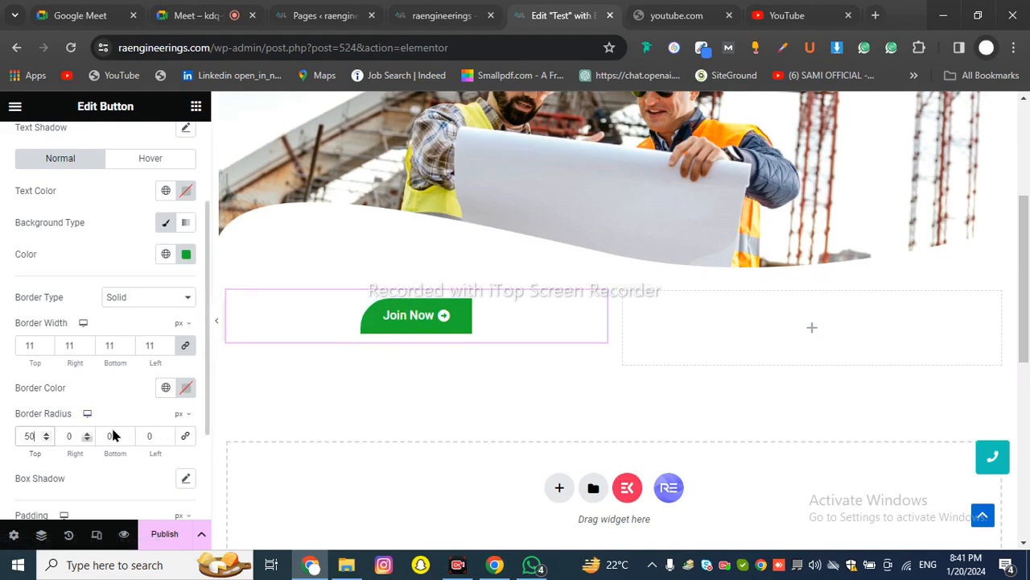
drag(124, 430, 97, 433)
text(50)
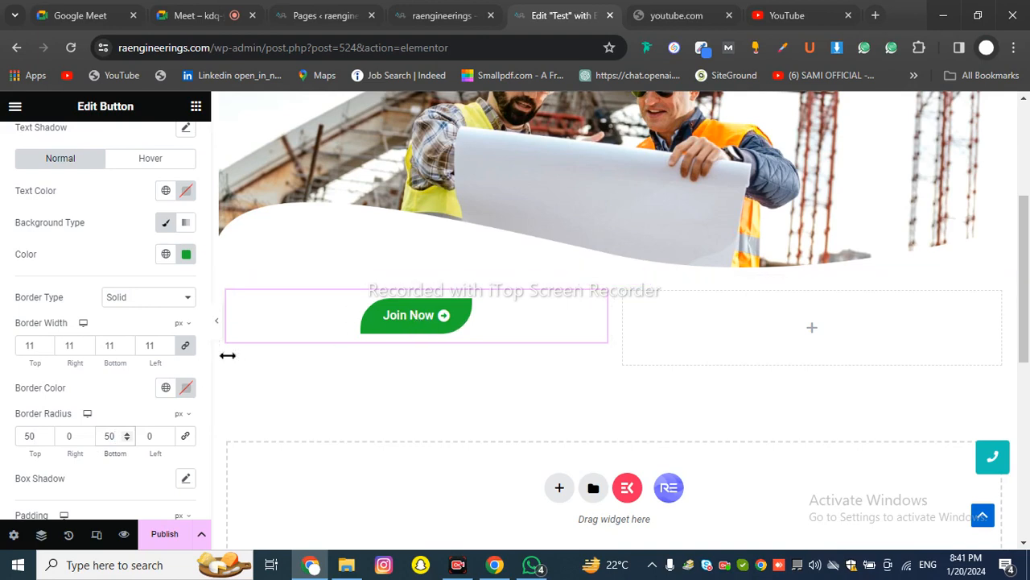
click(186, 440)
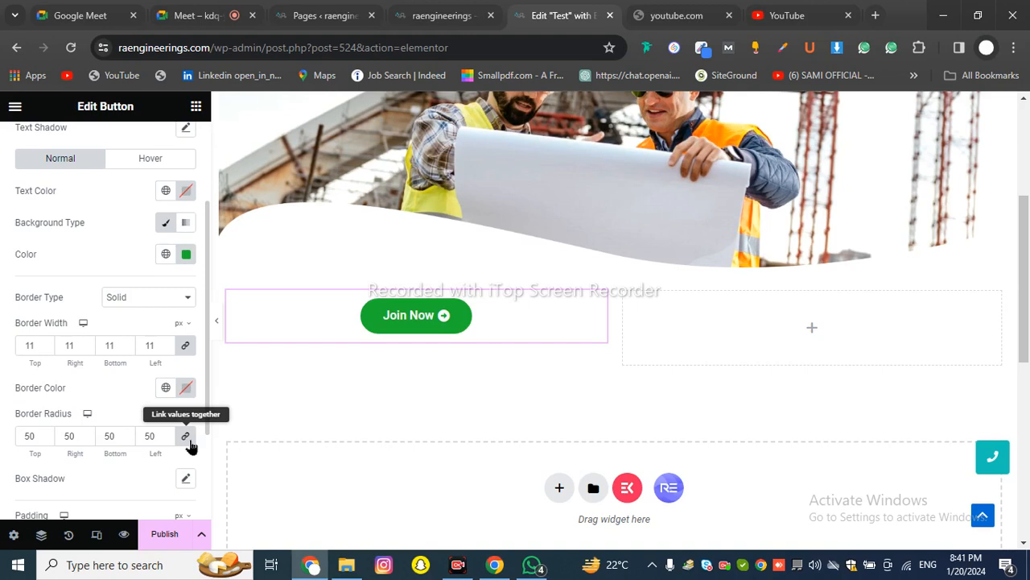
Link the button's padding values and try 50 px on all sides
scroll(193, 444, up, 2)
scroll(190, 430, down, 4)
scroll(188, 426, up, 4)
click(172, 142)
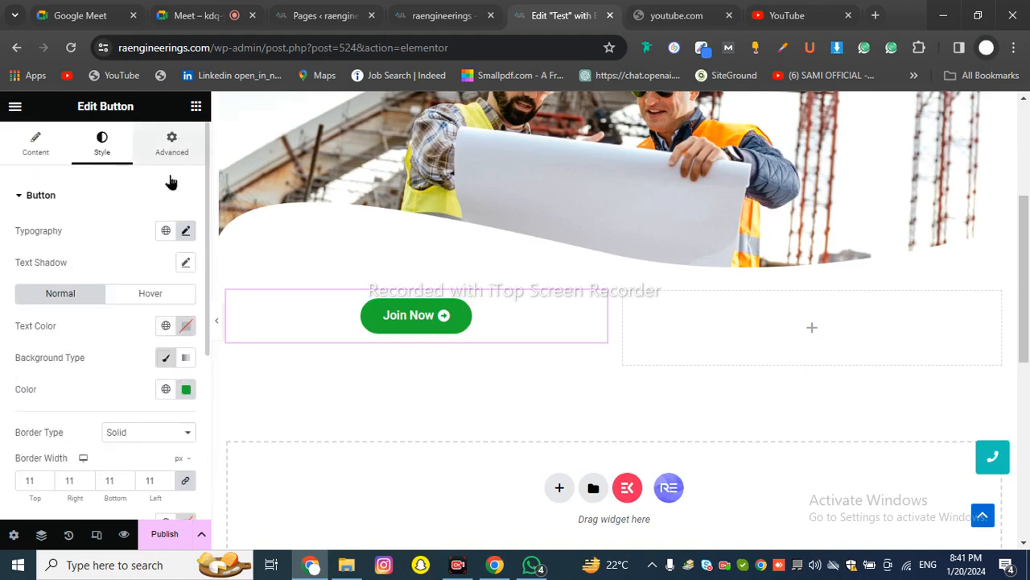
click(98, 161)
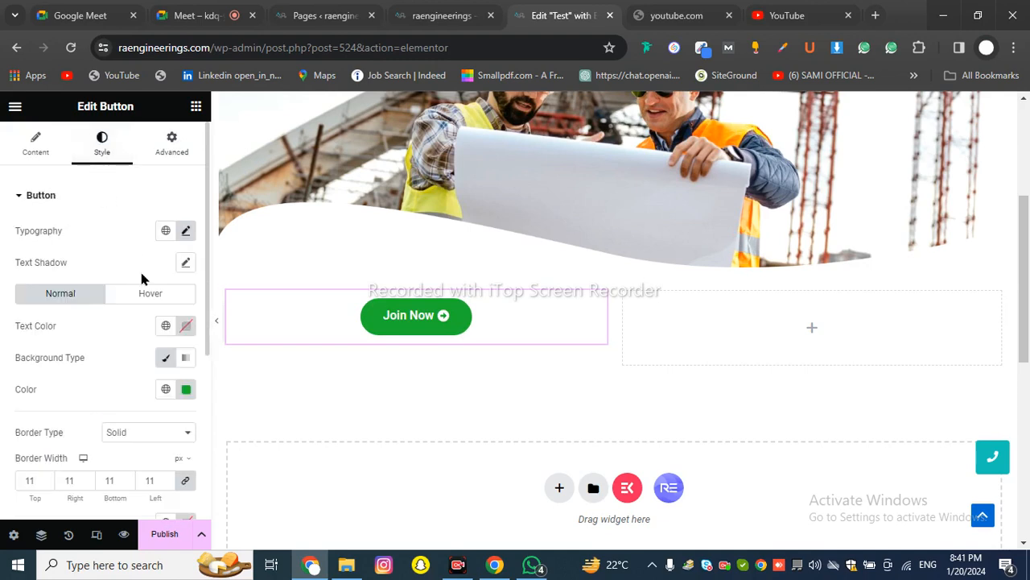
scroll(138, 278, down, 4)
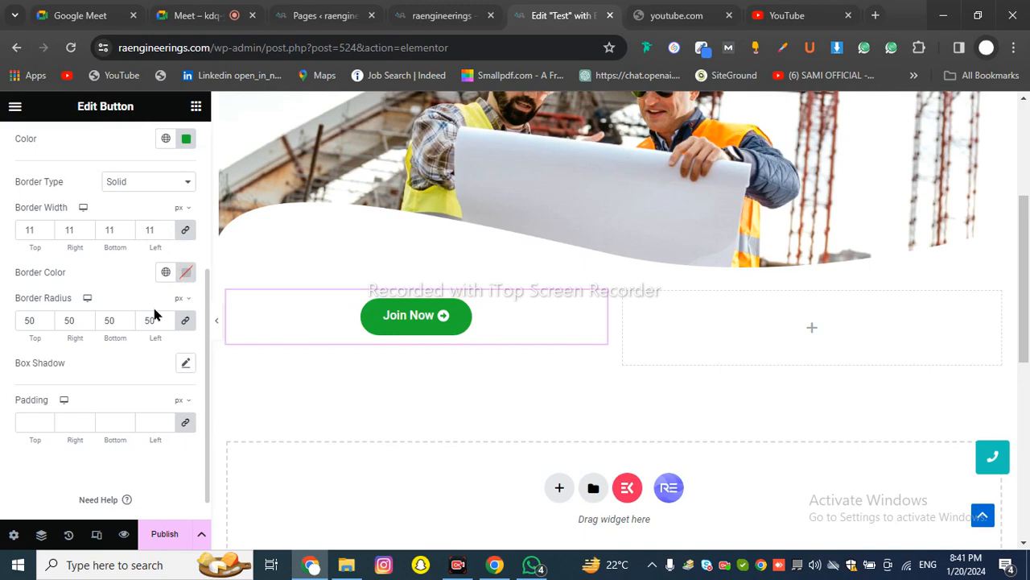
scroll(94, 336, down, 1)
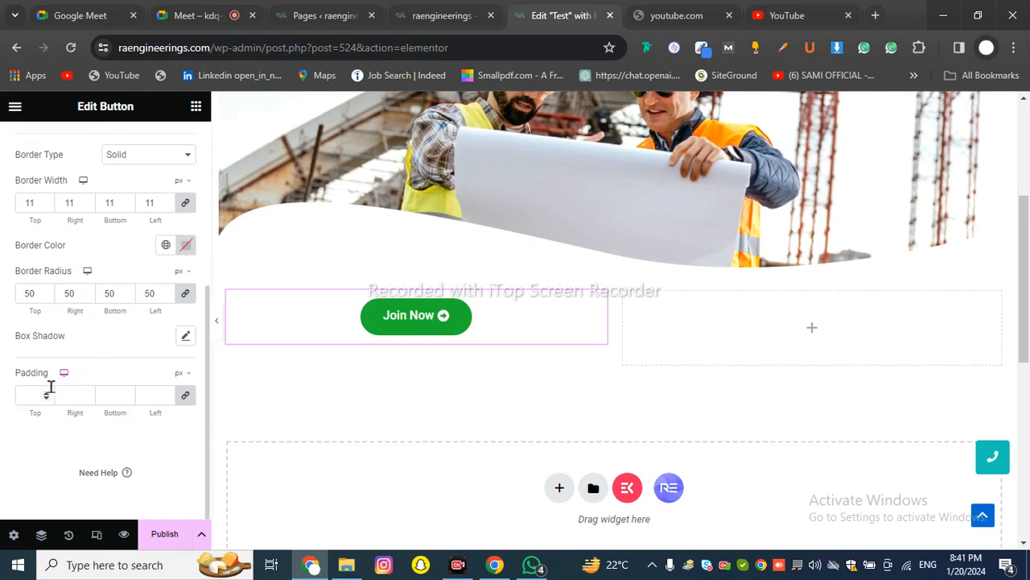
click(185, 395)
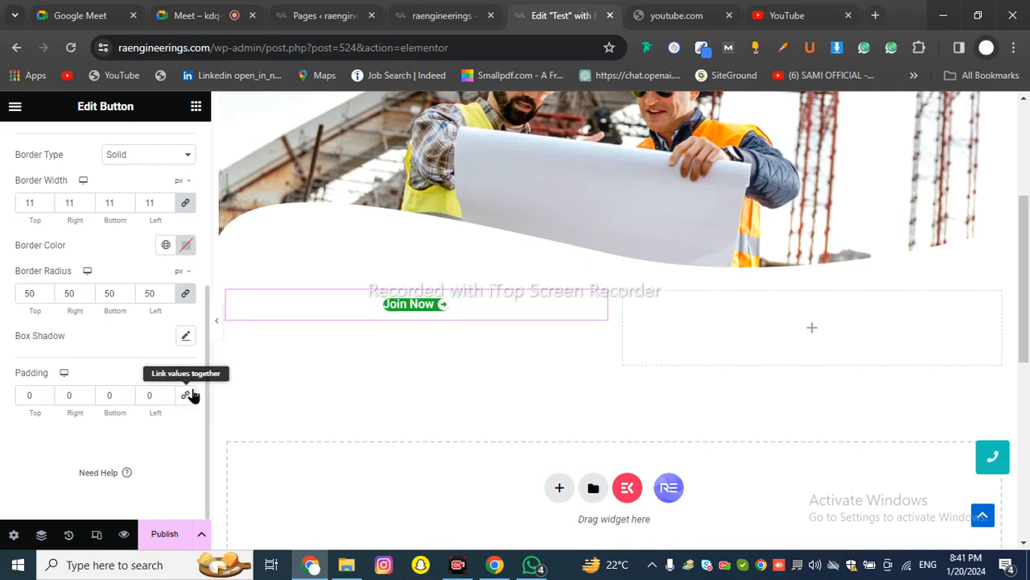
click(45, 393)
text(50)
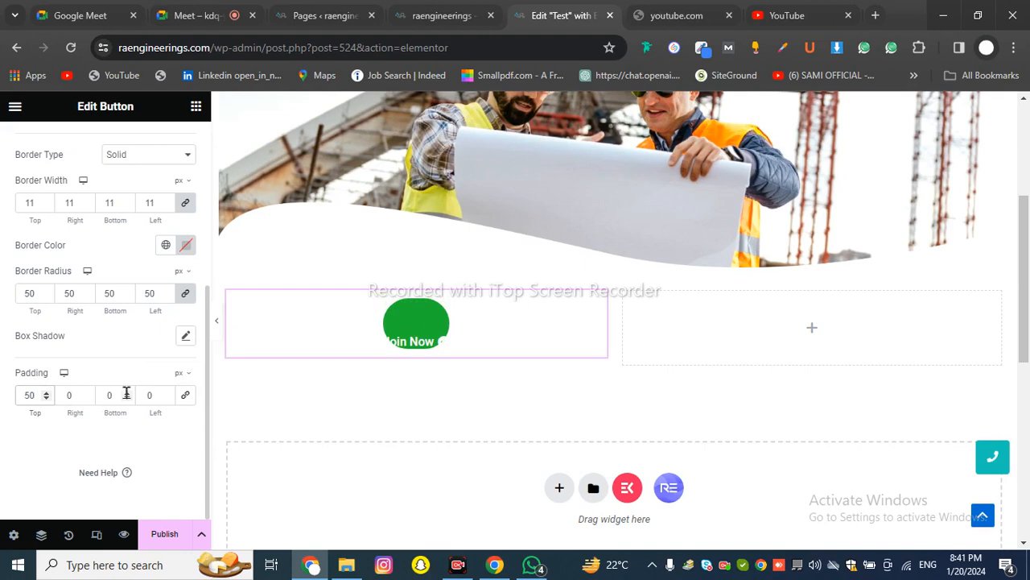
click(185, 395)
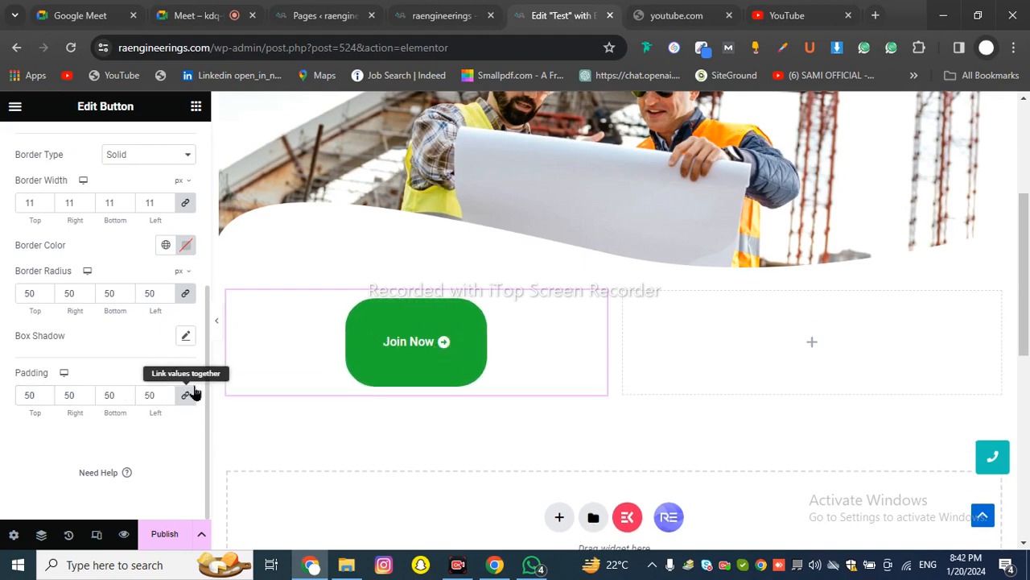
Unlink the padding and reset the left, bottom, right and top sides to 0
click(193, 391)
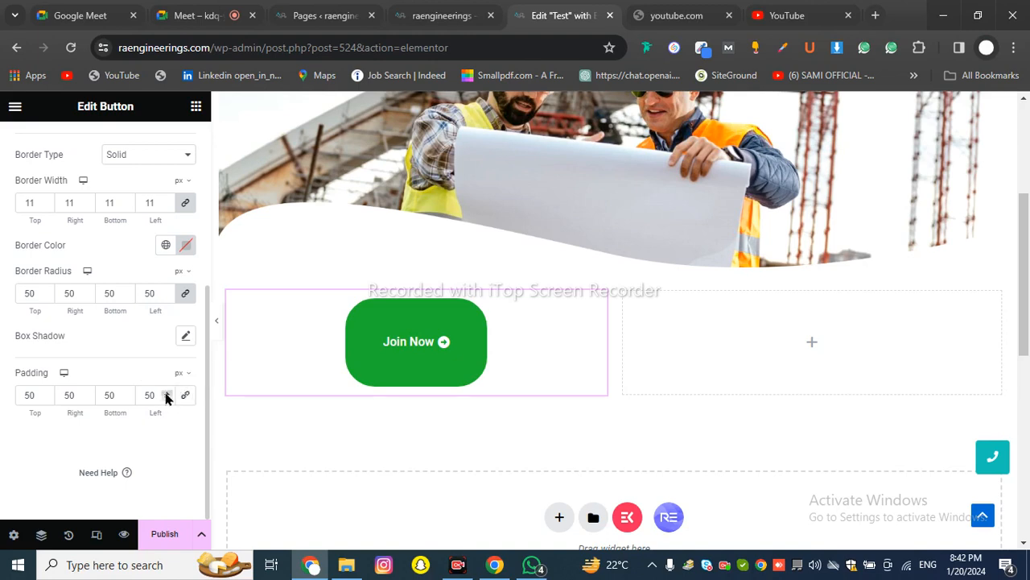
double_click(157, 394)
text(0)
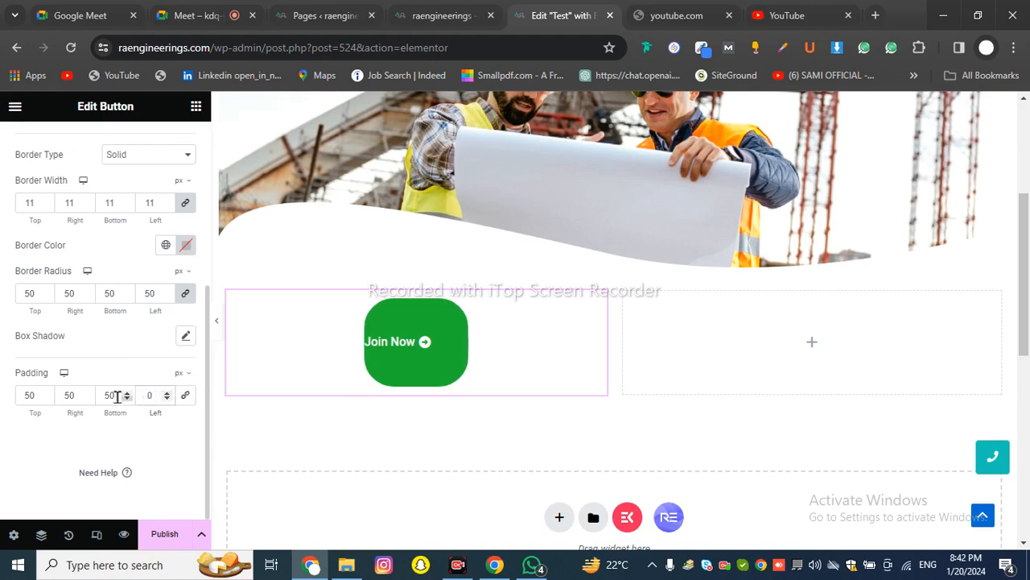
double_click(113, 394)
text(0)
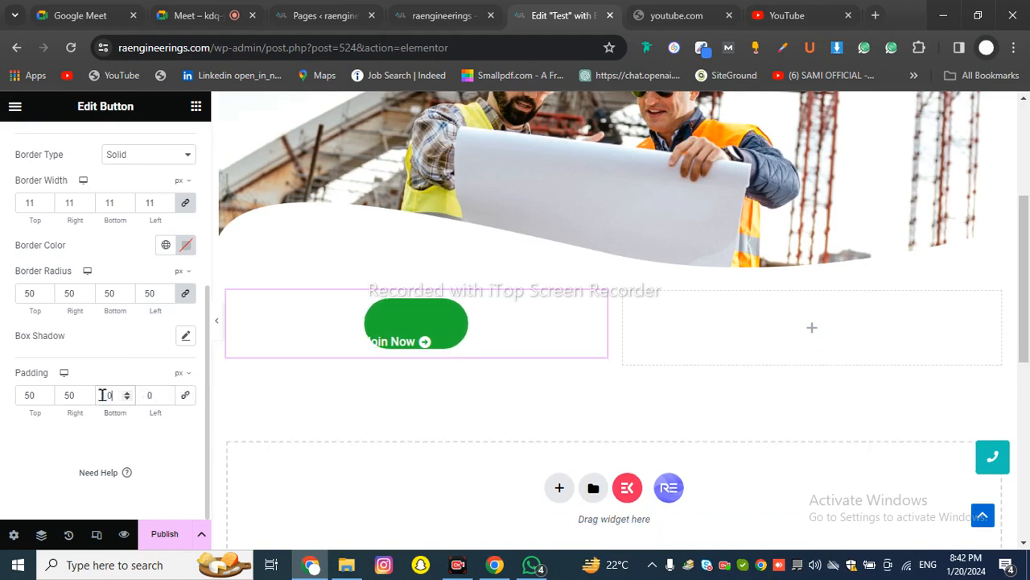
click(85, 398)
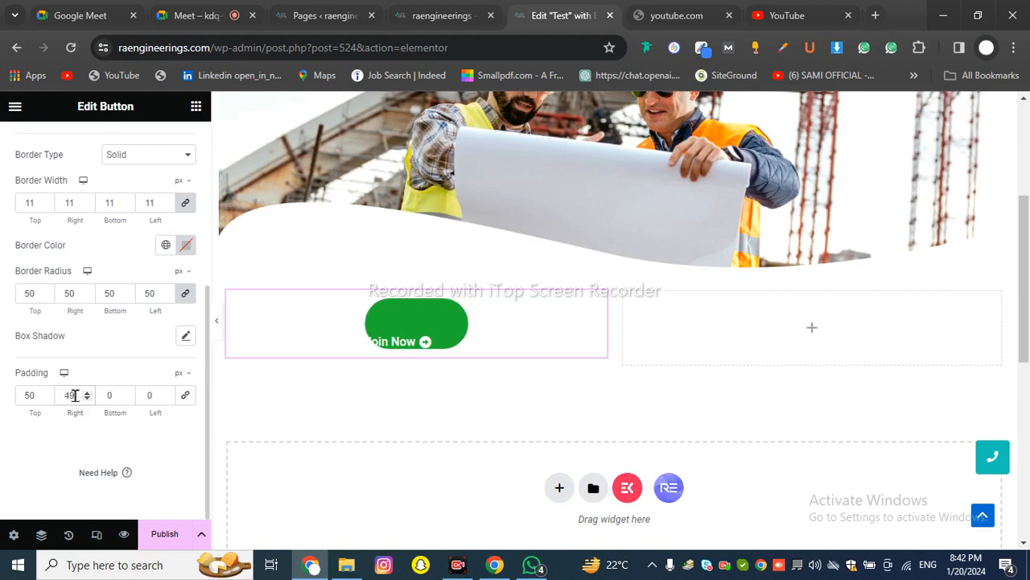
text(0)
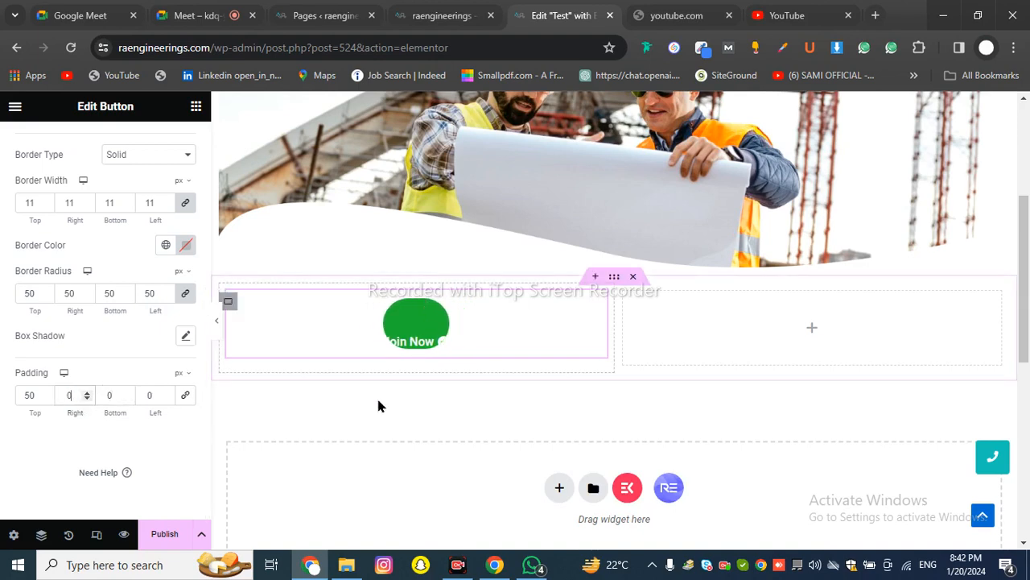
double_click(35, 394)
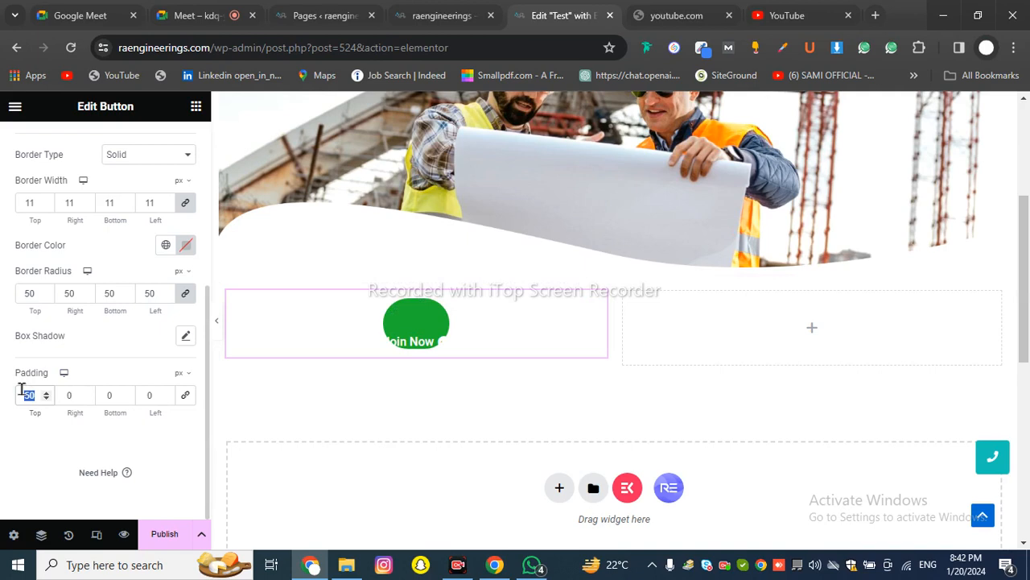
text(0)
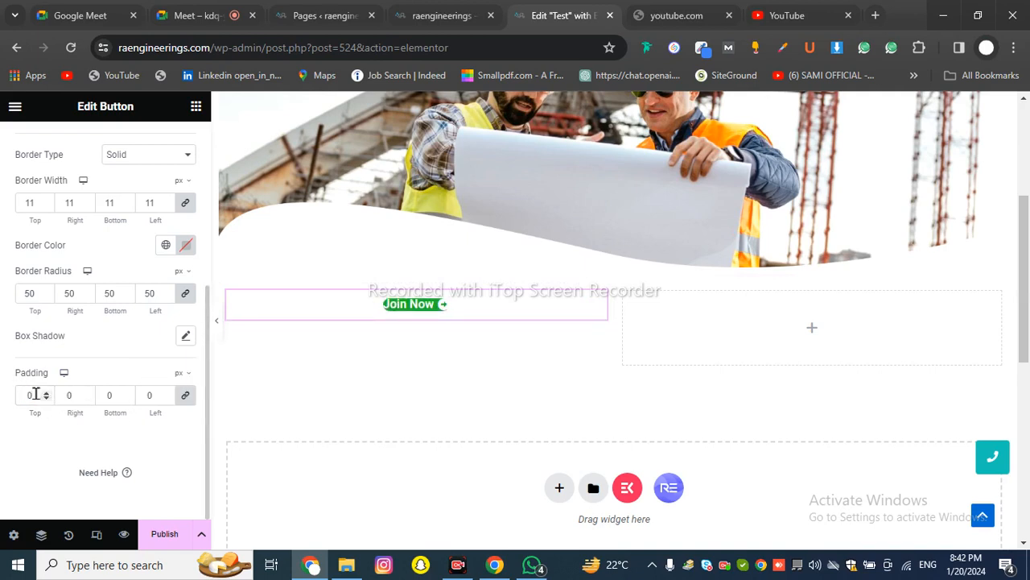
Set the padding to 20 px, after trying 40 and 10
drag(33, 394, 16, 394)
text(2)
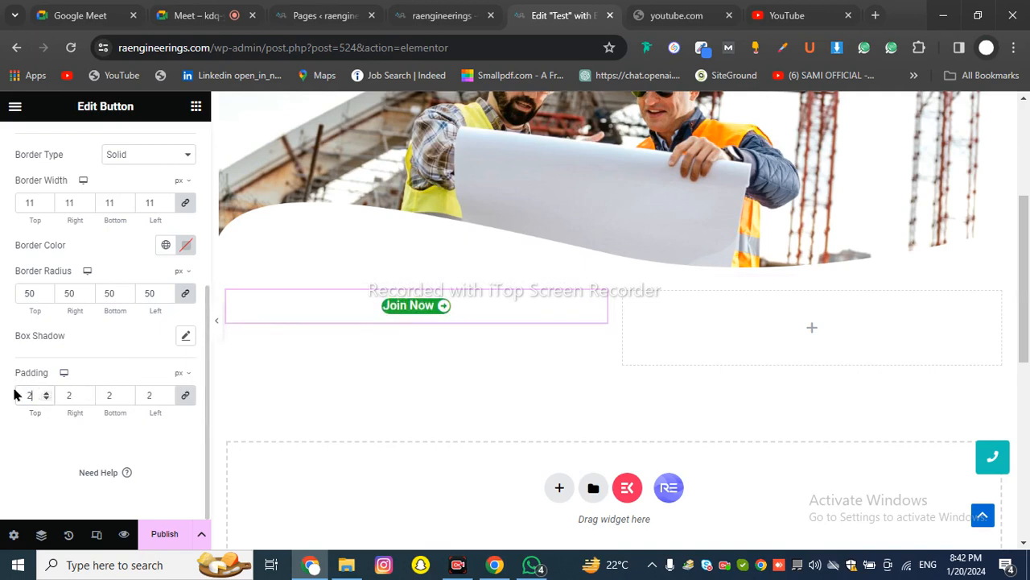
text(0)
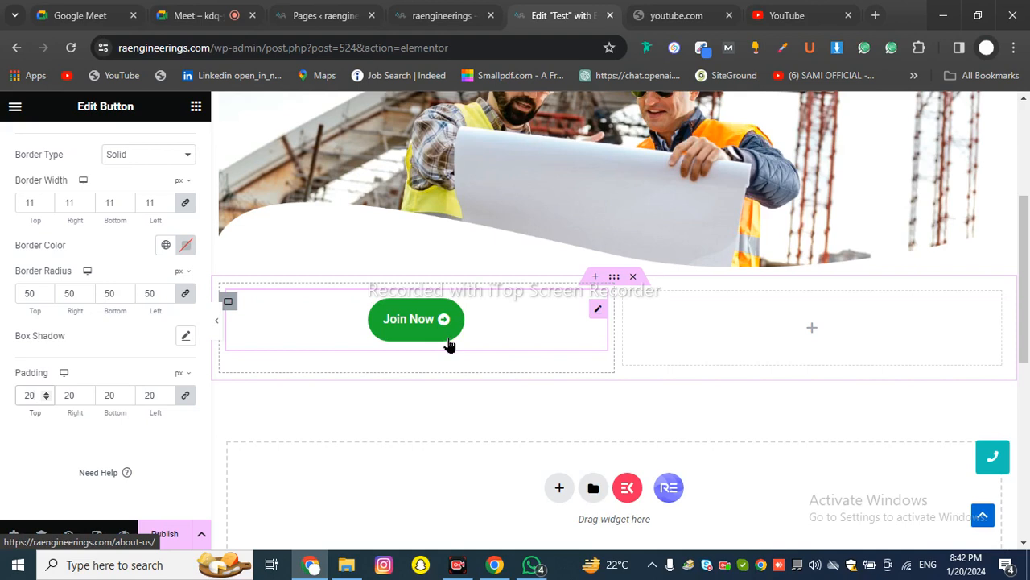
key(BackSpace)
key(BackSpace)
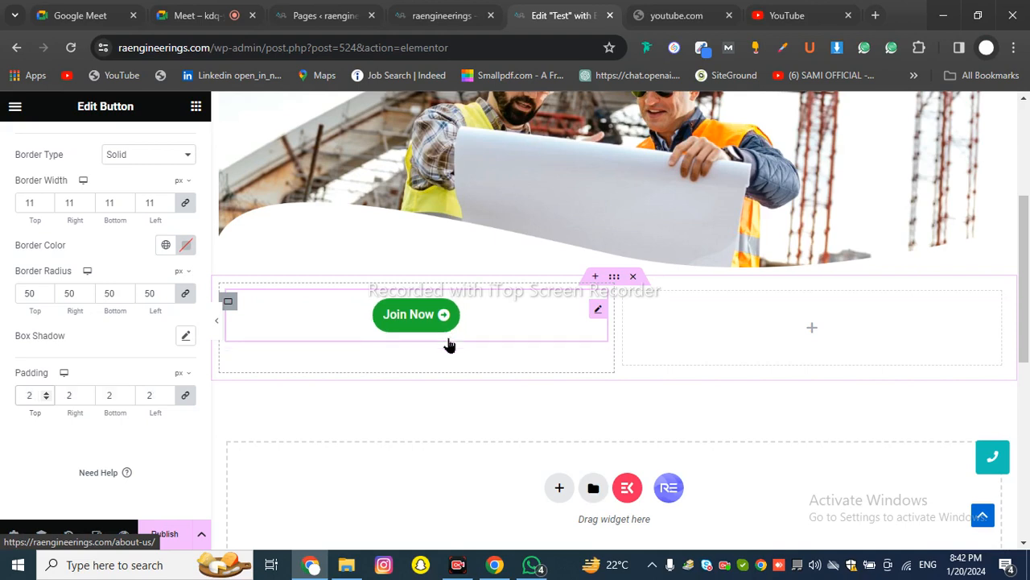
text(40)
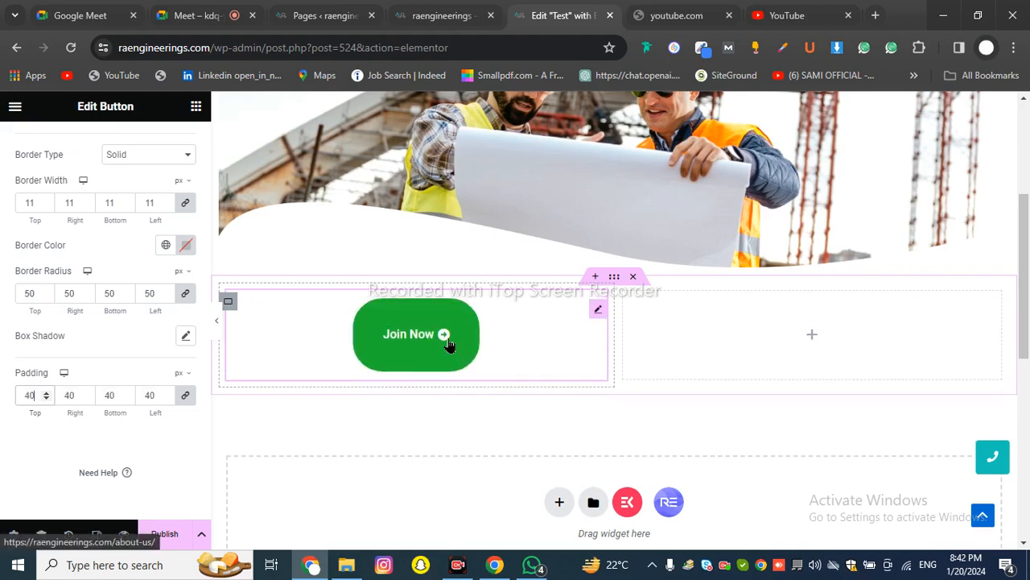
key(BackSpace)
key(BackSpace)
text(2)
key(BackSpace)
text(10)
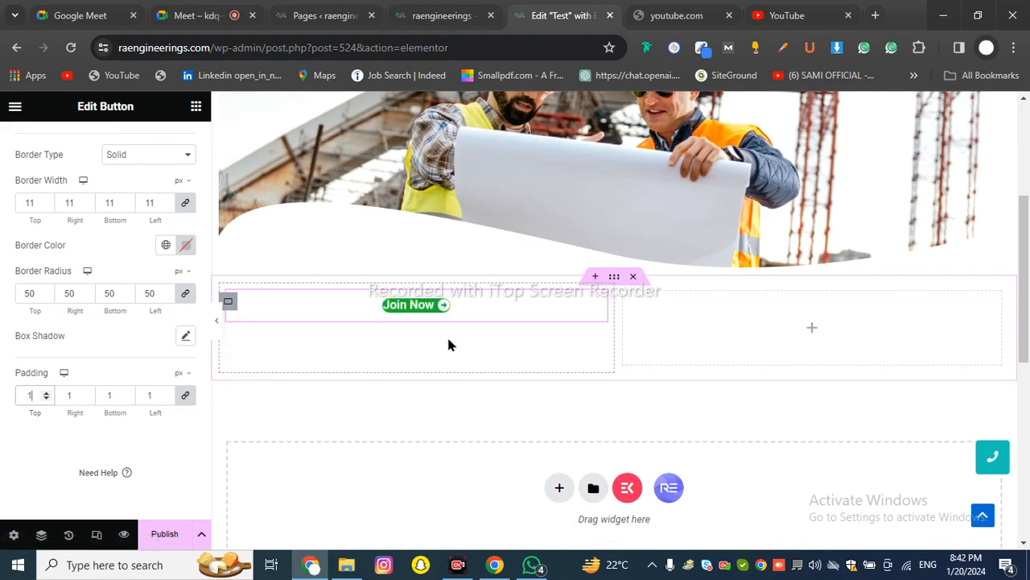
key(BackSpace)
key(BackSpace)
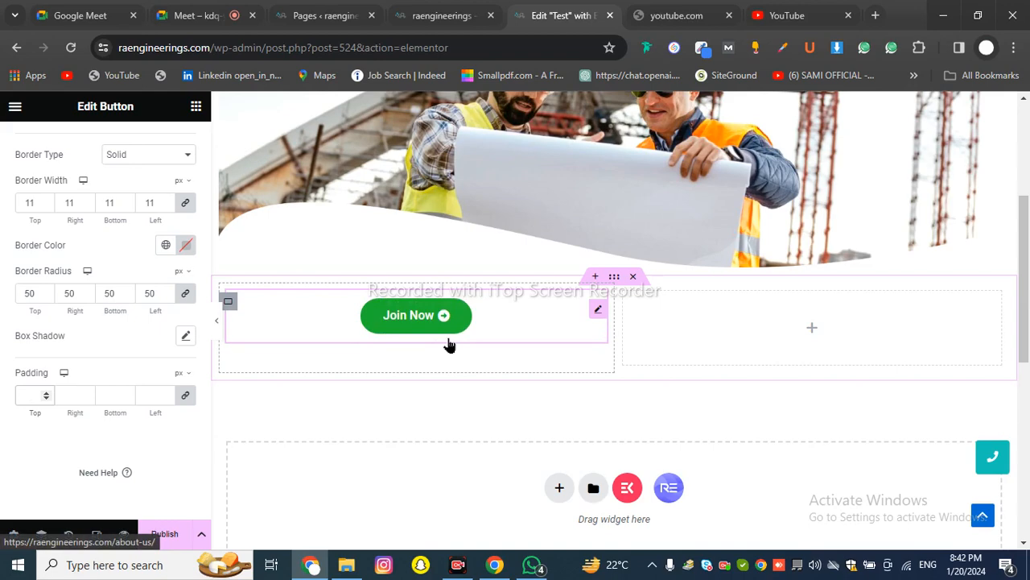
text(20)
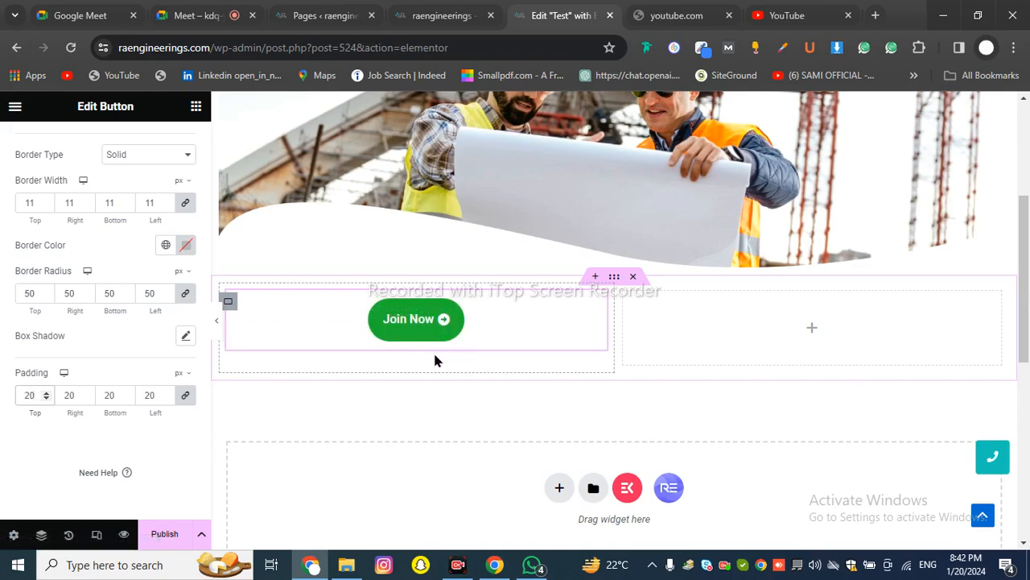
Open the button's Advanced layout settings and toggle margin linking
scroll(435, 359, down, 3)
scroll(435, 359, up, 5)
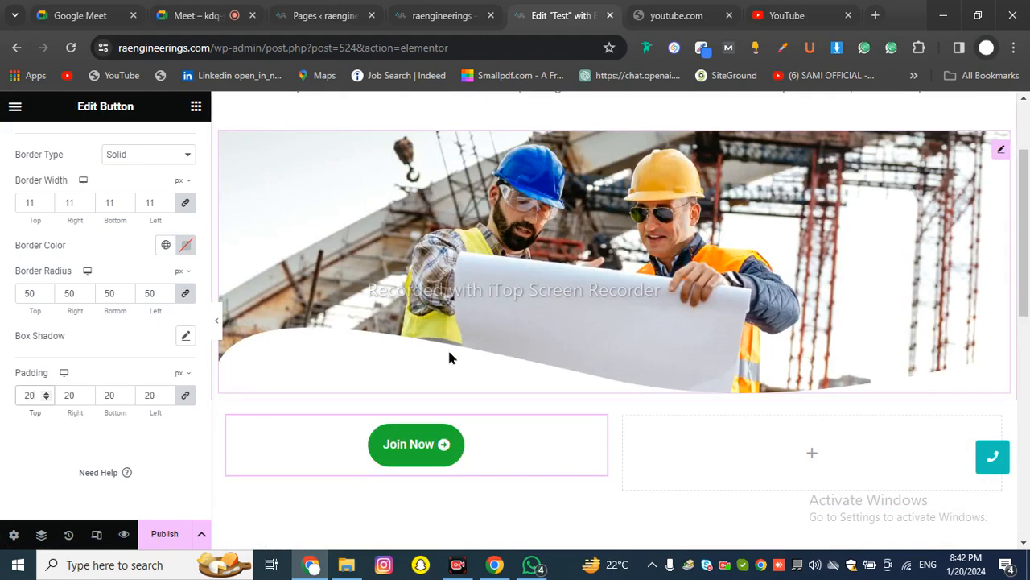
scroll(447, 347, down, 3)
scroll(170, 367, up, 4)
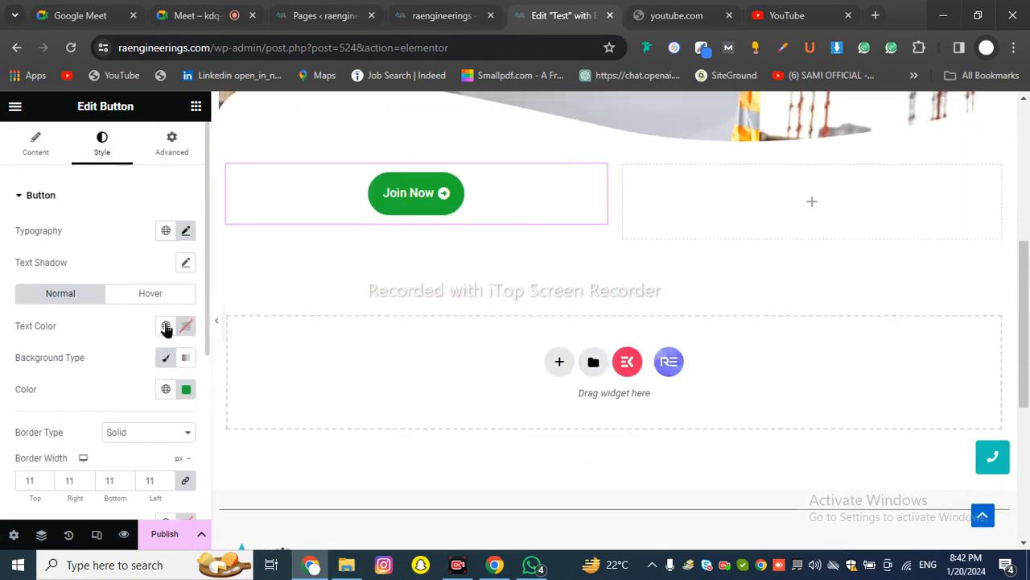
click(172, 150)
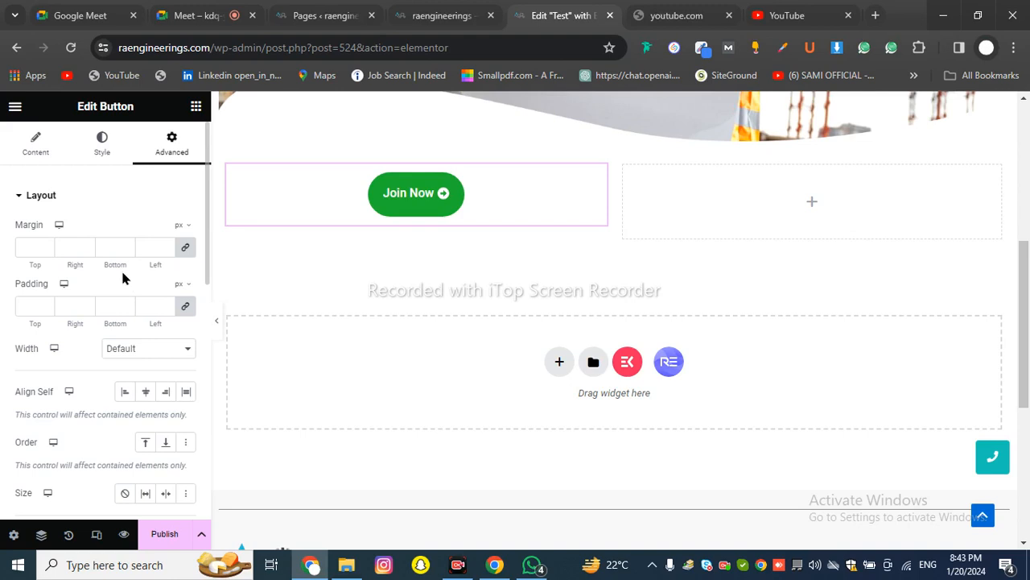
click(186, 249)
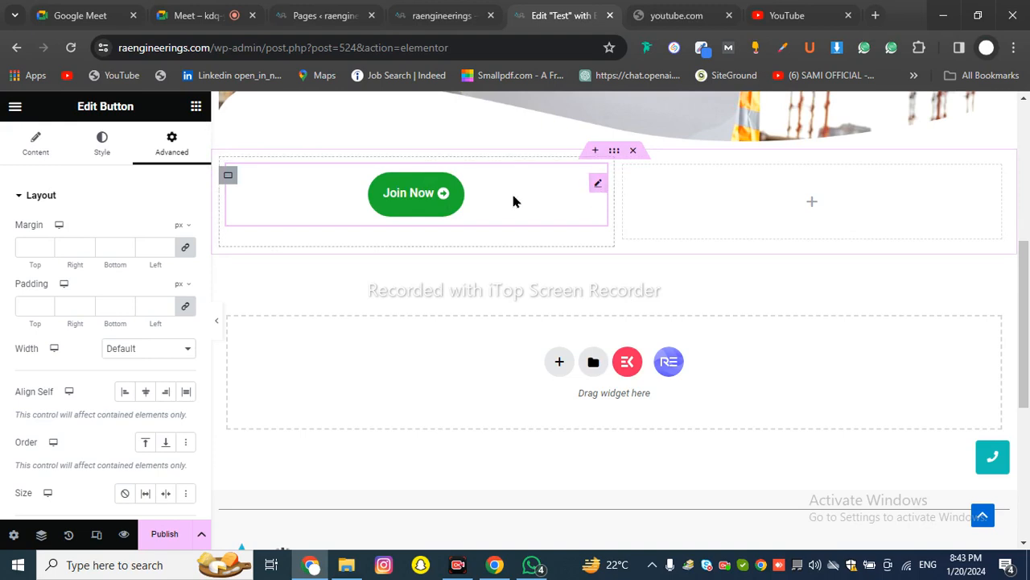
Raise all linked margins with the spinner, then reset them to 0
click(168, 246)
click(167, 245)
click(167, 245)
click(168, 246)
click(167, 245)
click(167, 246)
click(167, 246)
click(166, 246)
click(166, 246)
click(165, 246)
click(166, 246)
click(166, 245)
click(166, 246)
click(165, 245)
click(165, 245)
click(165, 246)
click(164, 246)
double_click(153, 246)
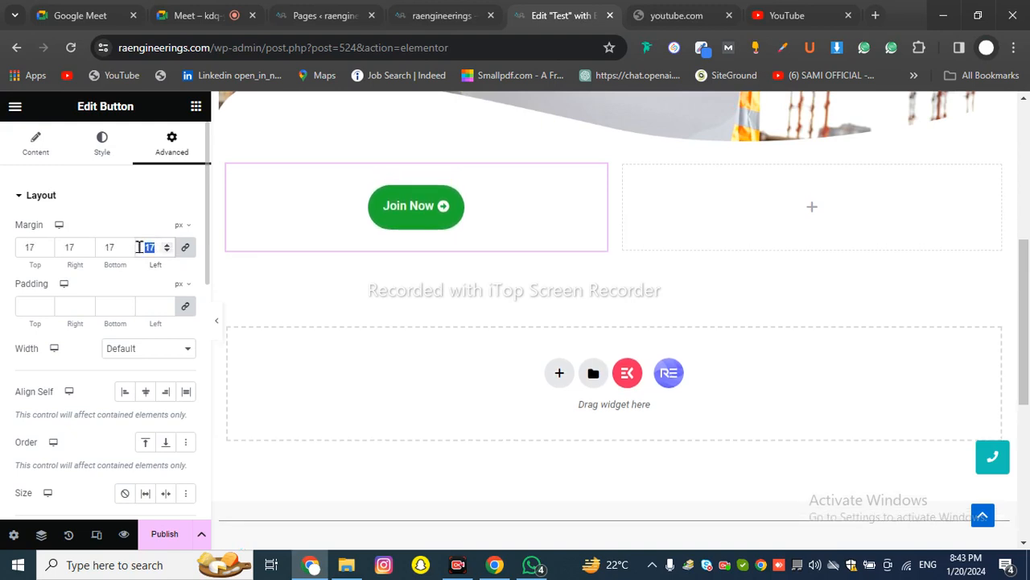
key(BackSpace)
text(0)
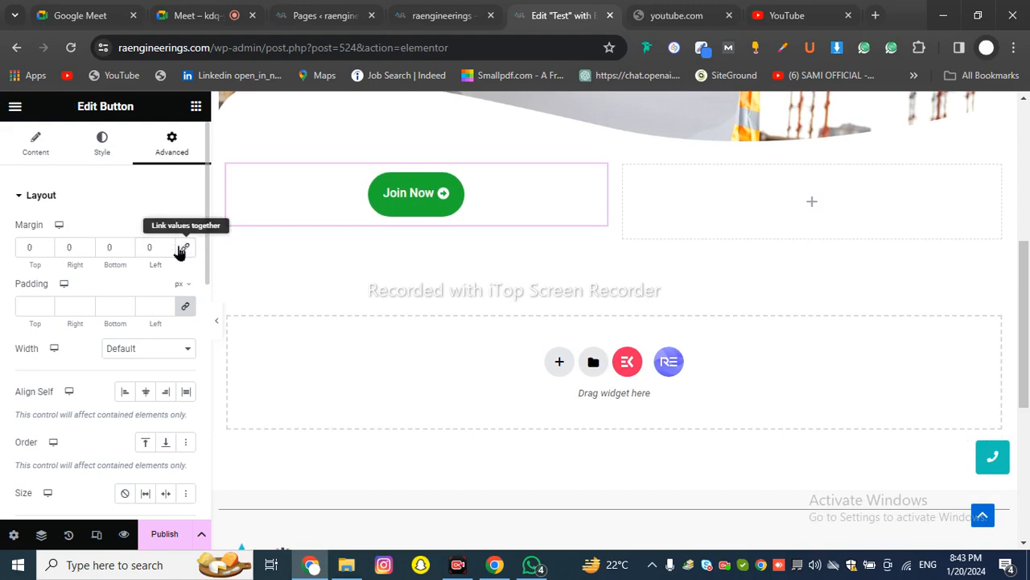
Nudge the left margin upward with the spinner, then type 0 to reset it
click(167, 244)
click(167, 243)
click(166, 244)
click(167, 244)
click(166, 244)
click(167, 244)
click(166, 244)
click(166, 244)
click(167, 244)
click(166, 244)
click(166, 244)
click(167, 244)
click(166, 244)
click(167, 244)
click(167, 244)
click(166, 244)
click(166, 244)
click(167, 243)
click(167, 244)
click(166, 244)
click(167, 244)
click(167, 244)
click(166, 244)
click(167, 244)
click(167, 244)
scroll(332, 277, up, 2)
scroll(331, 277, up, 3)
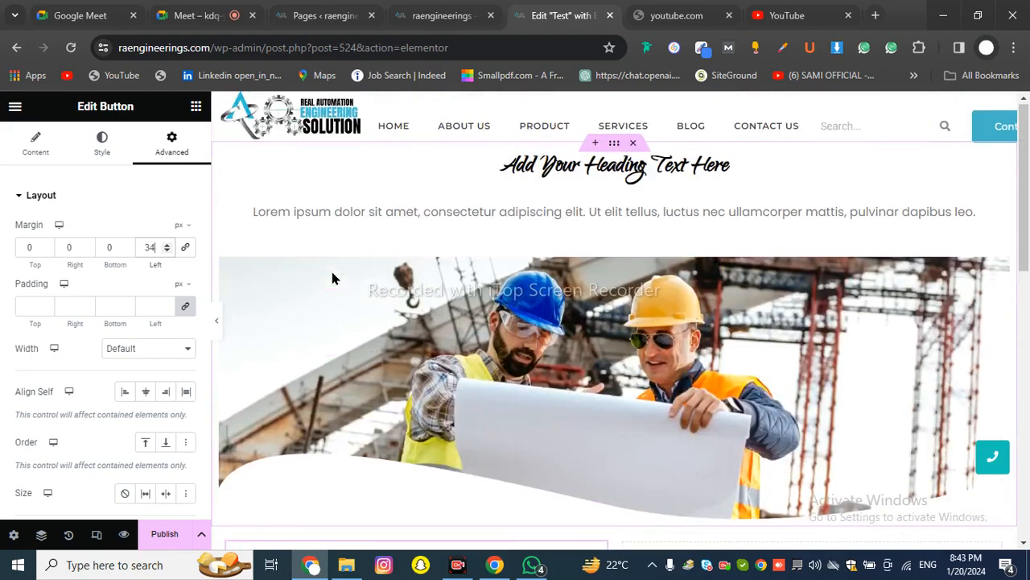
scroll(333, 276, down, 2)
double_click(139, 249)
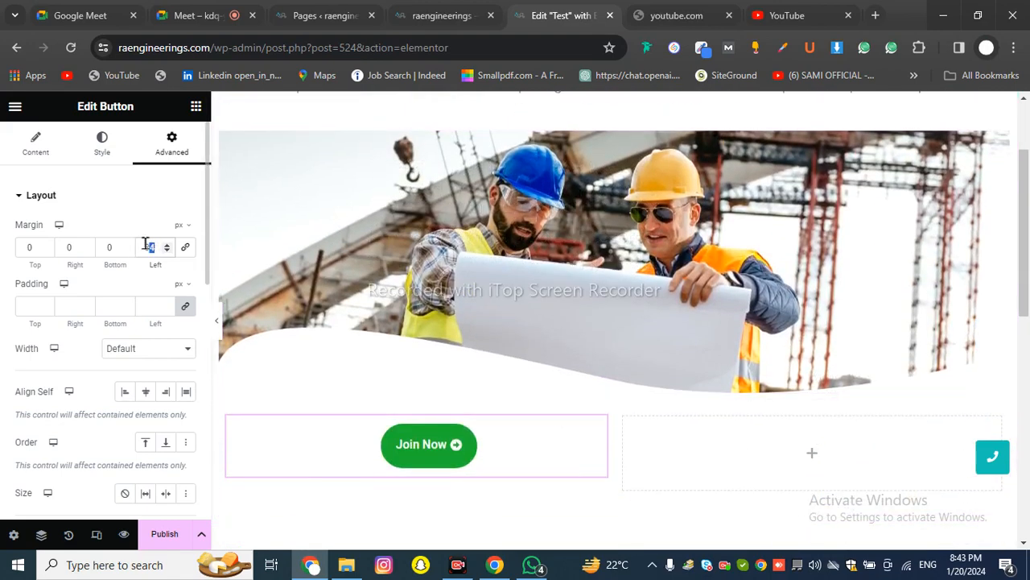
text(0)
scroll(402, 283, down, 3)
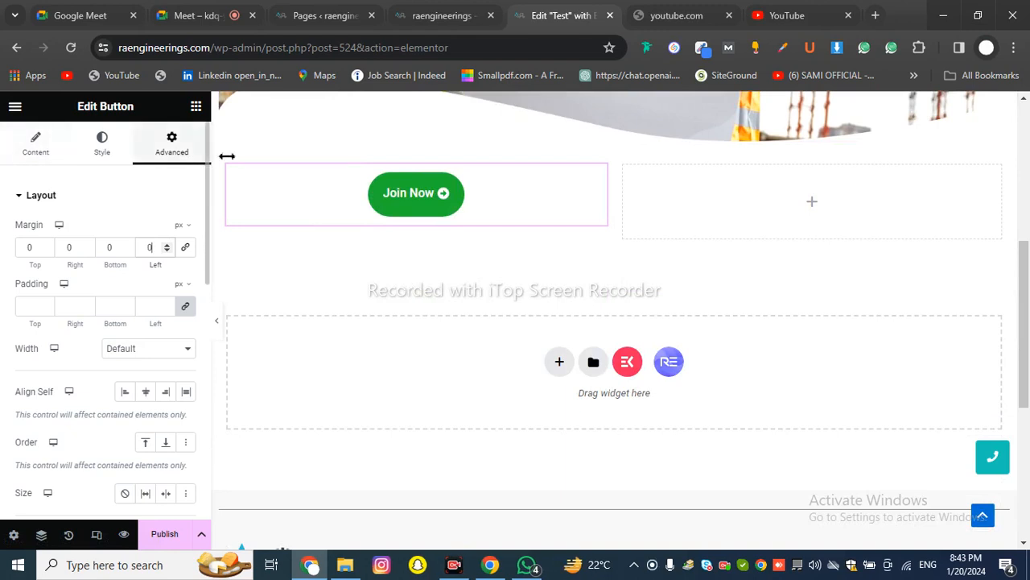
Copy the Join Now button into the empty right column and switch on Responsive Mode
right_click(444, 195)
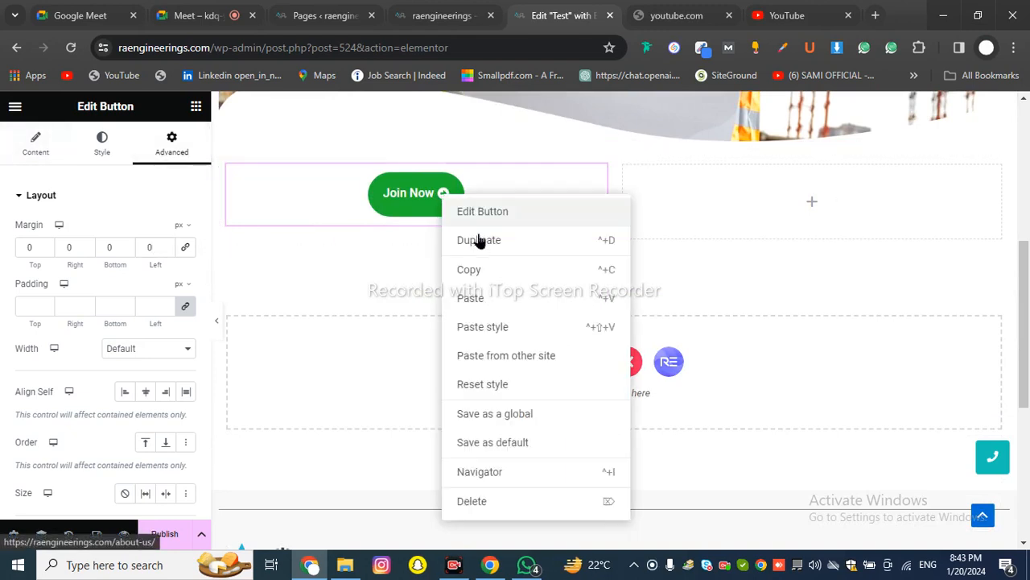
click(722, 198)
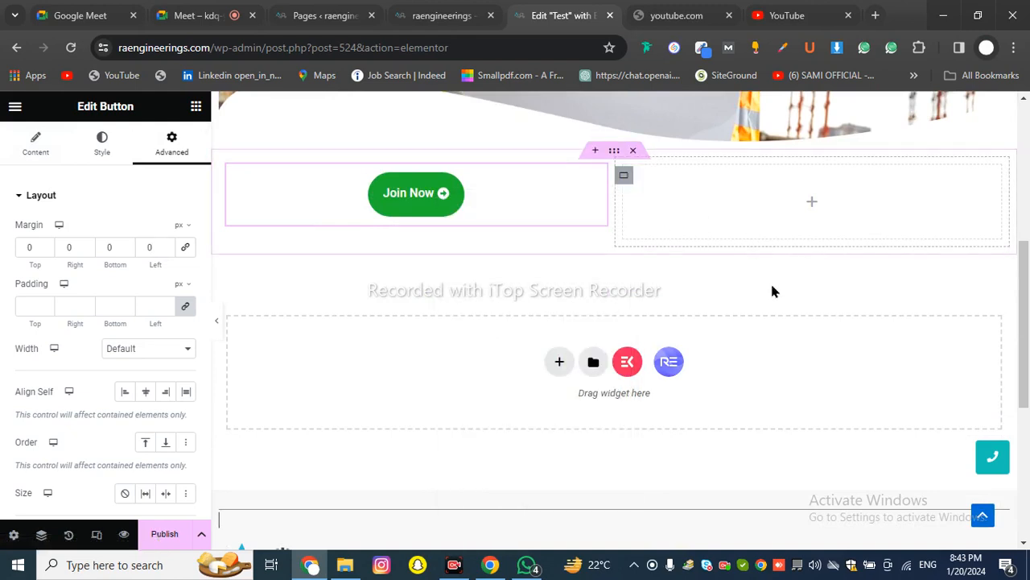
right_click(742, 219)
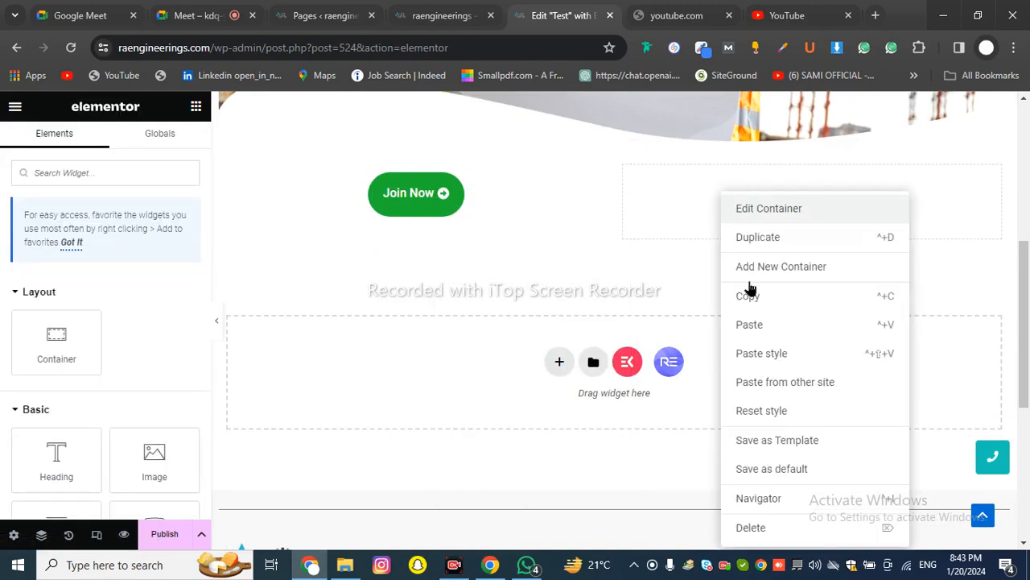
click(749, 324)
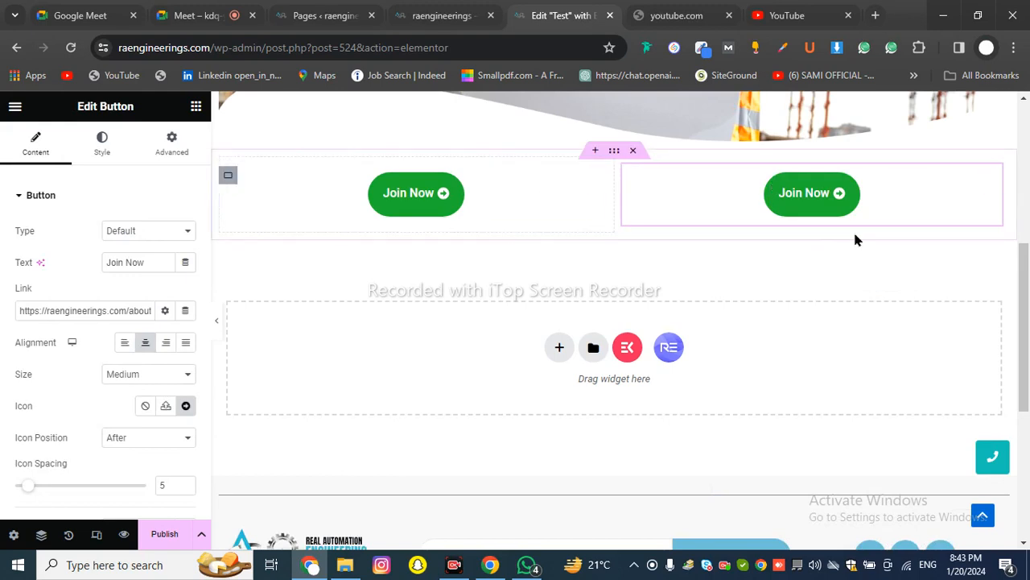
click(97, 534)
click(285, 107)
scroll(517, 233, up, 5)
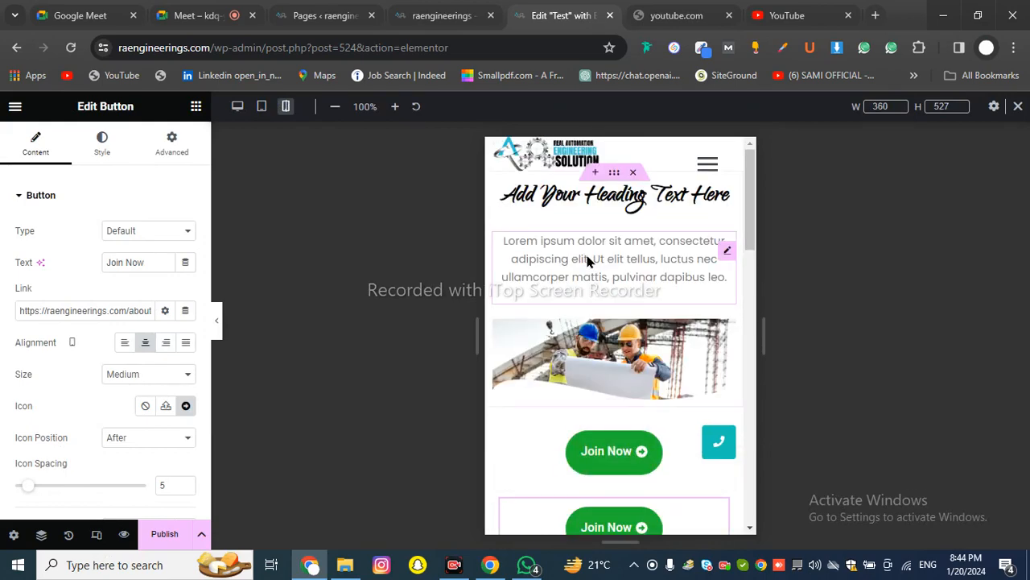
scroll(542, 324, down, 2)
scroll(599, 262, up, 2)
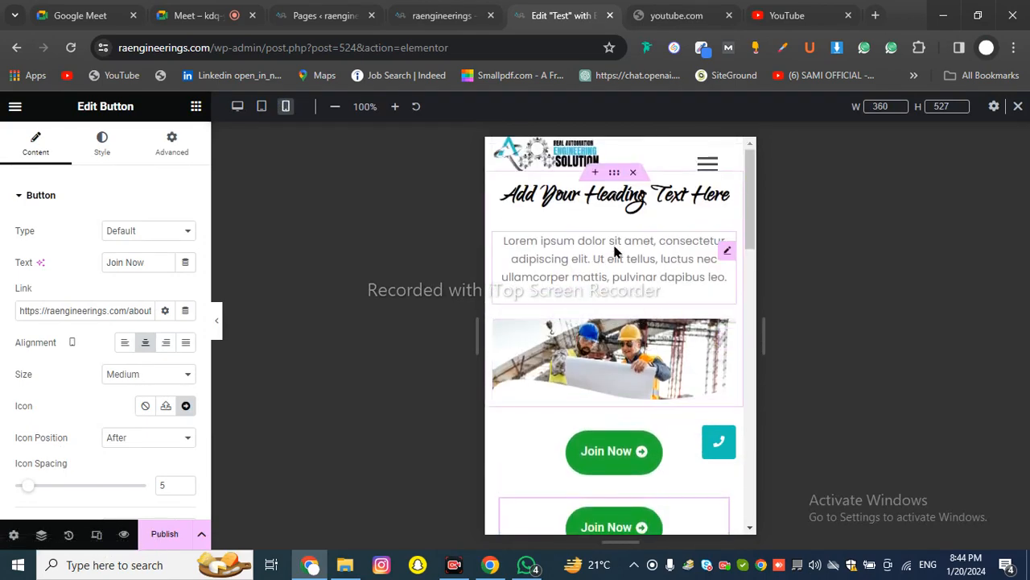
click(263, 106)
scroll(439, 255, down, 6)
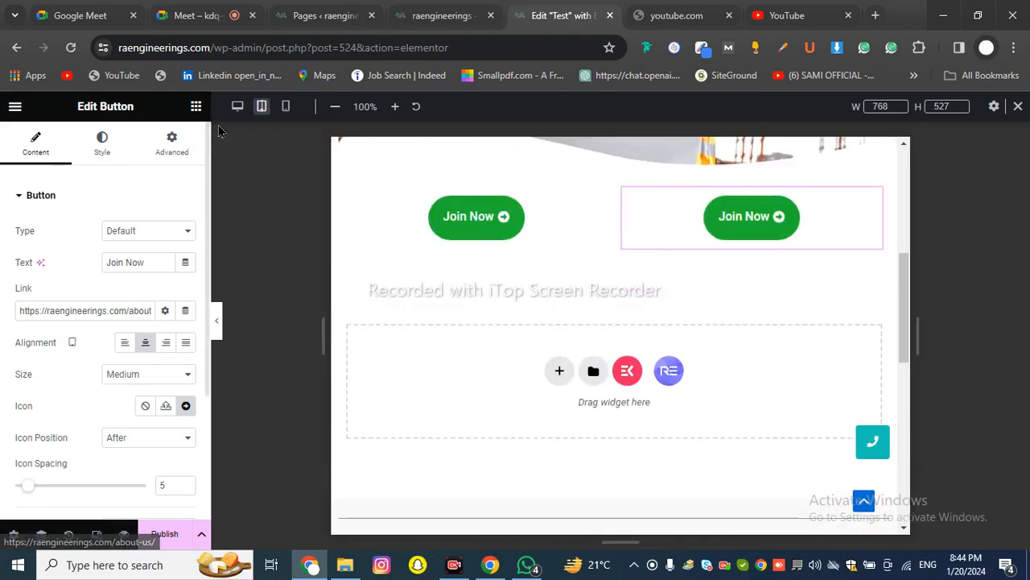
click(236, 113)
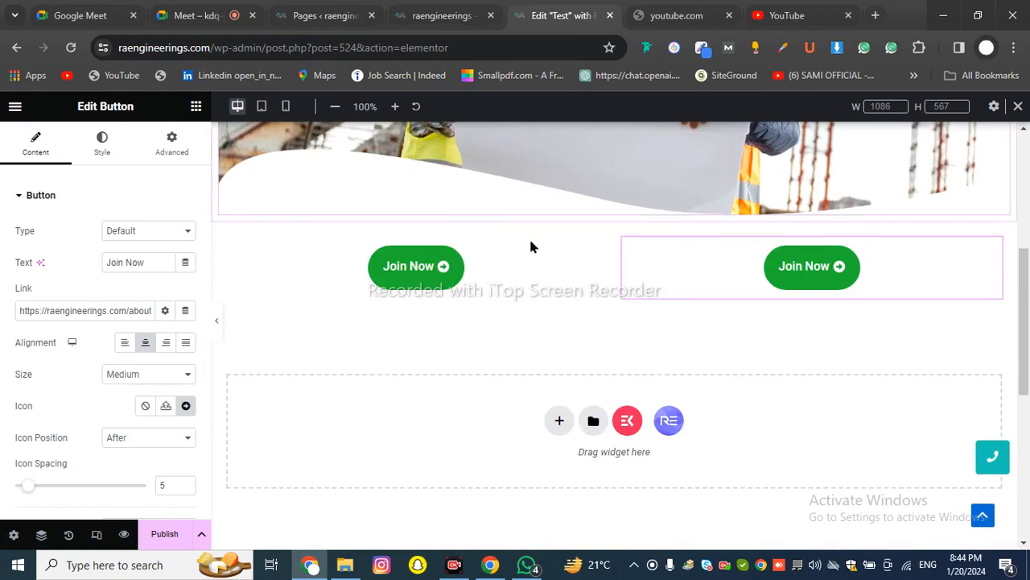
click(286, 106)
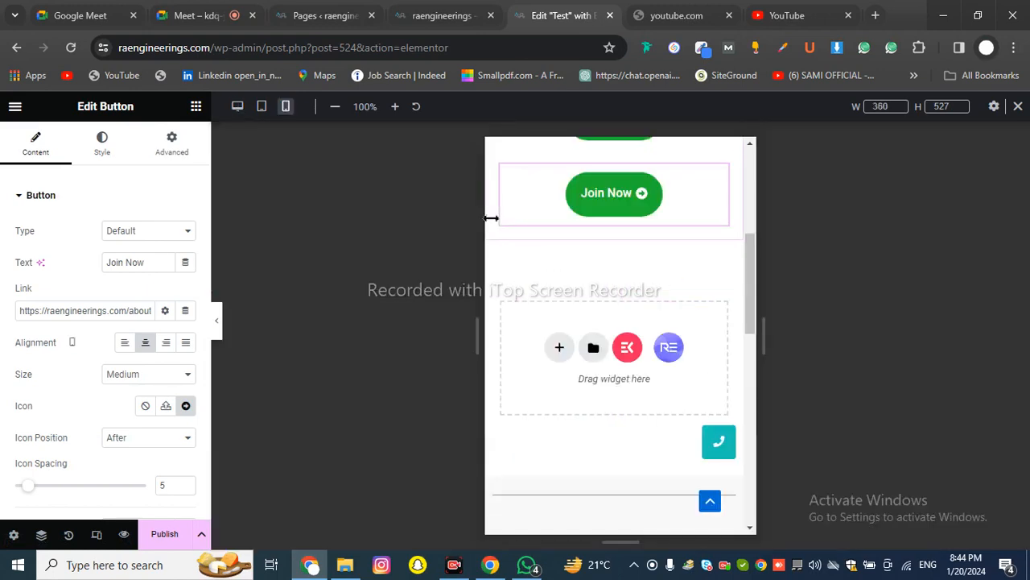
scroll(499, 246, up, 5)
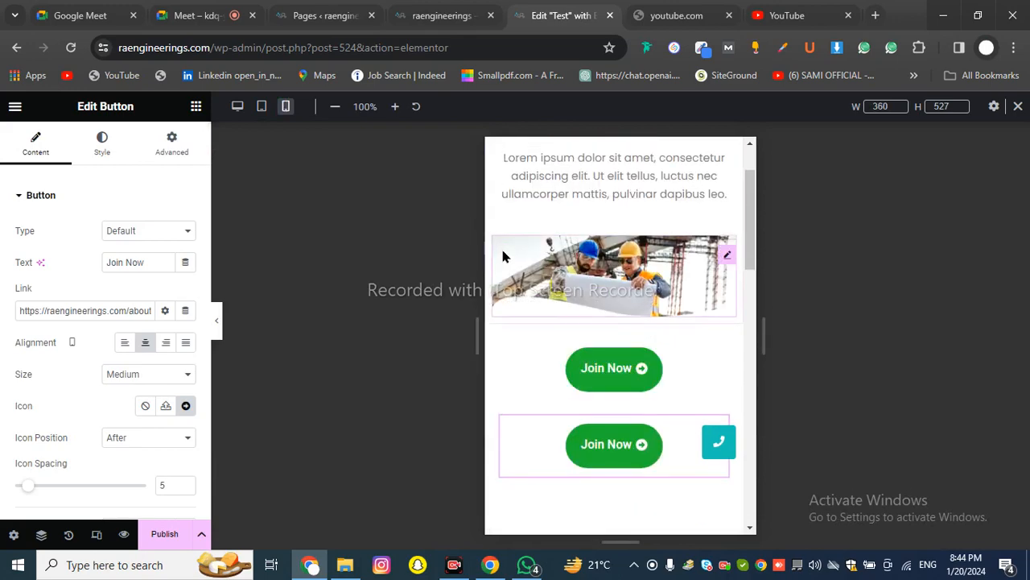
click(237, 107)
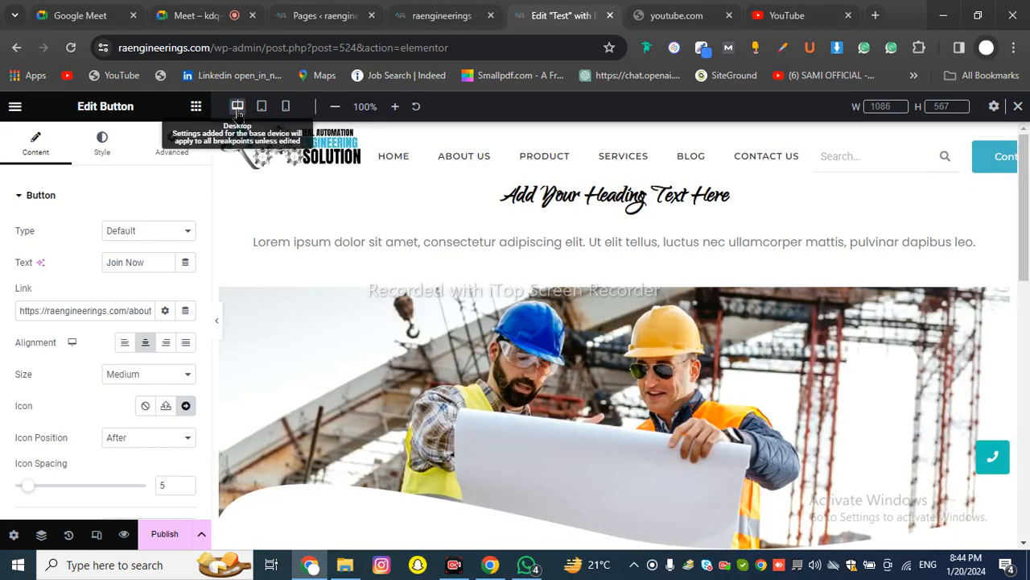
scroll(346, 249, down, 5)
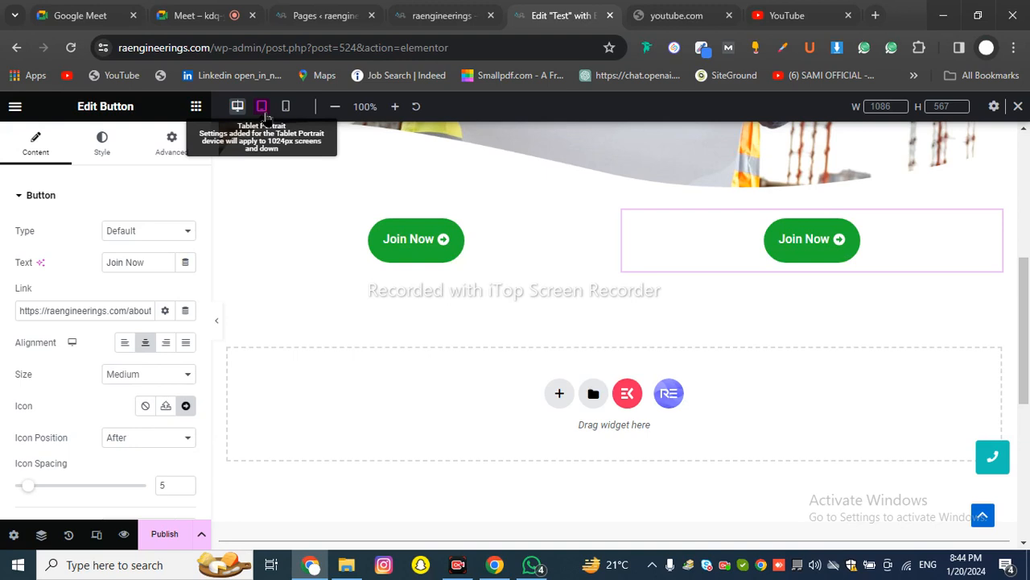
Open the left button's Advanced layout and nudge its left margin up with the spinner
click(559, 393)
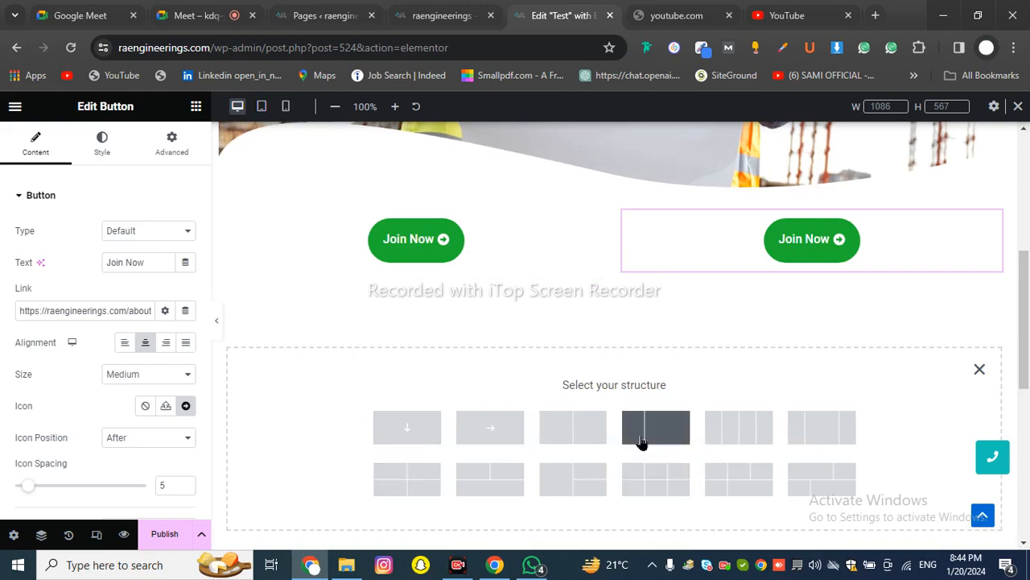
click(427, 241)
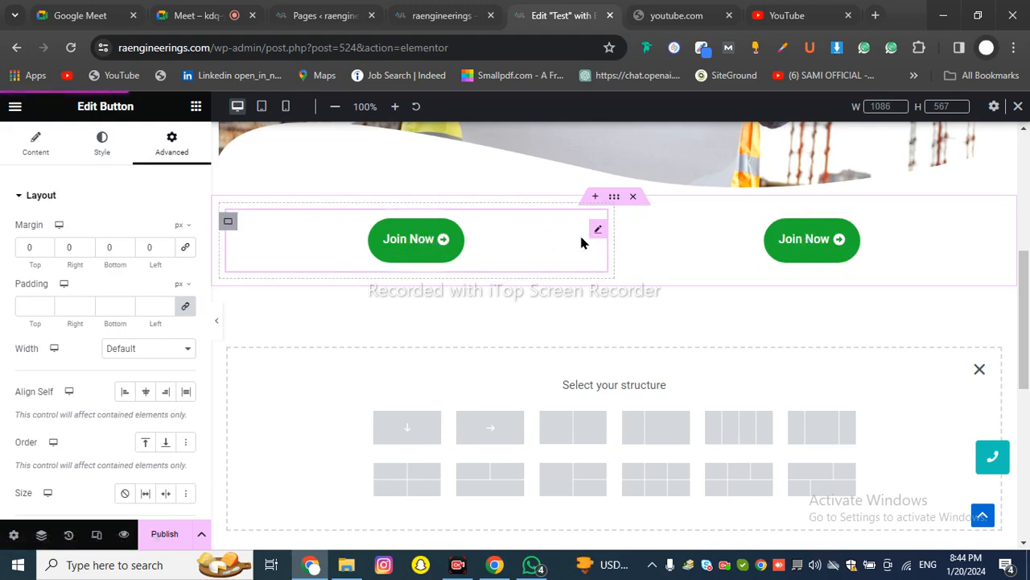
click(166, 244)
click(165, 244)
click(164, 244)
click(164, 244)
click(164, 244)
click(164, 244)
click(164, 244)
click(164, 244)
click(164, 244)
click(166, 245)
click(166, 245)
click(166, 245)
click(166, 244)
click(165, 244)
Type 100 (entered as 0100) into the left margin after trying 50, and toggle Responsive Mode off and on
drag(161, 245, 140, 242)
text(50)
key(BackSpace)
key(BackSpace)
text(01)
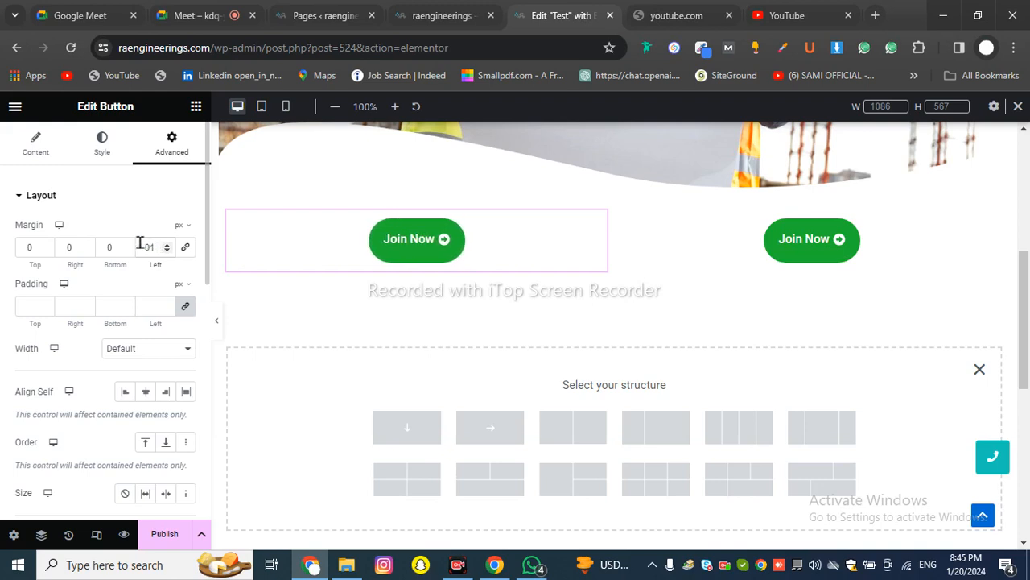
text(00)
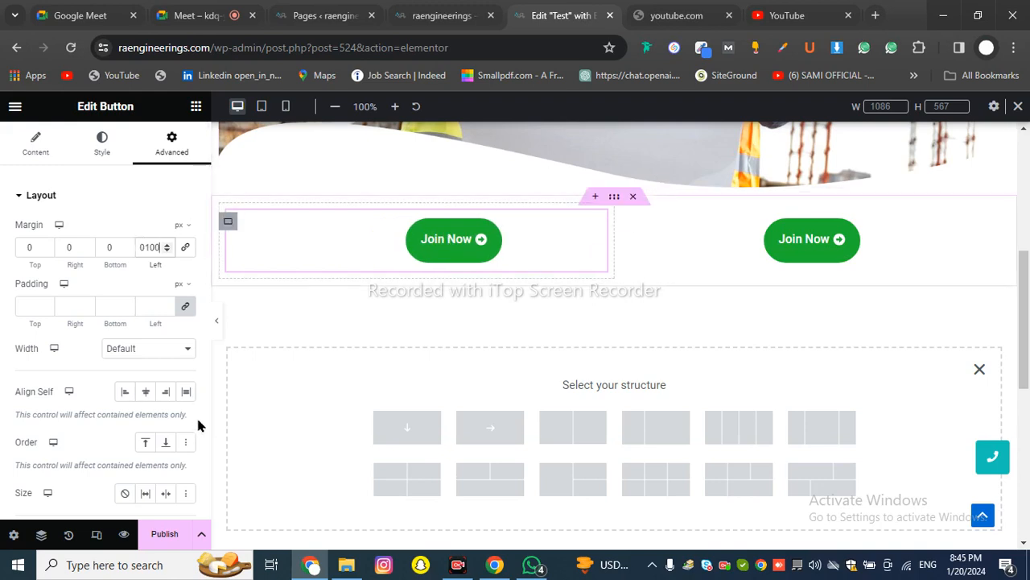
click(102, 536)
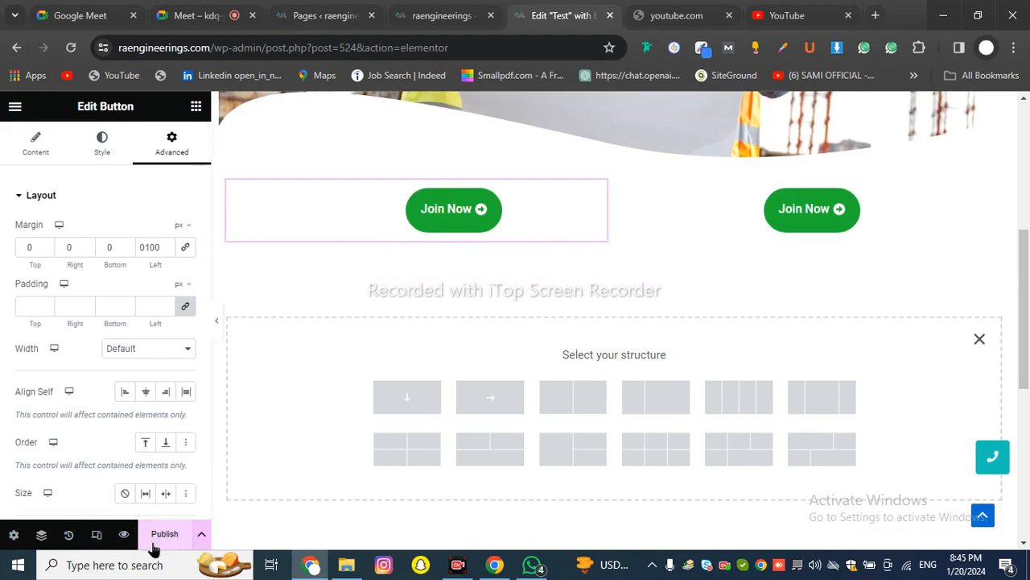
click(95, 536)
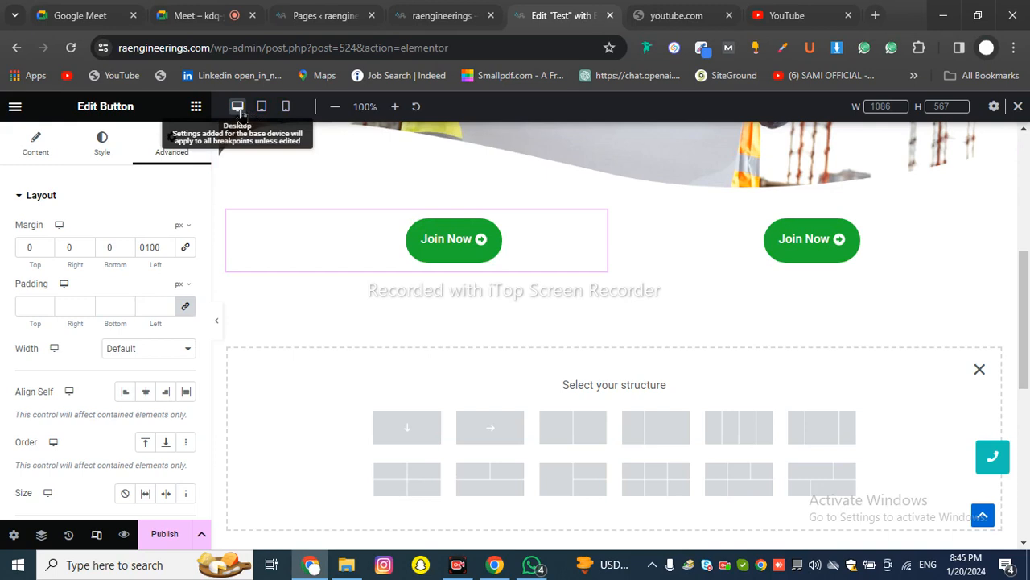
click(285, 107)
scroll(610, 321, up, 4)
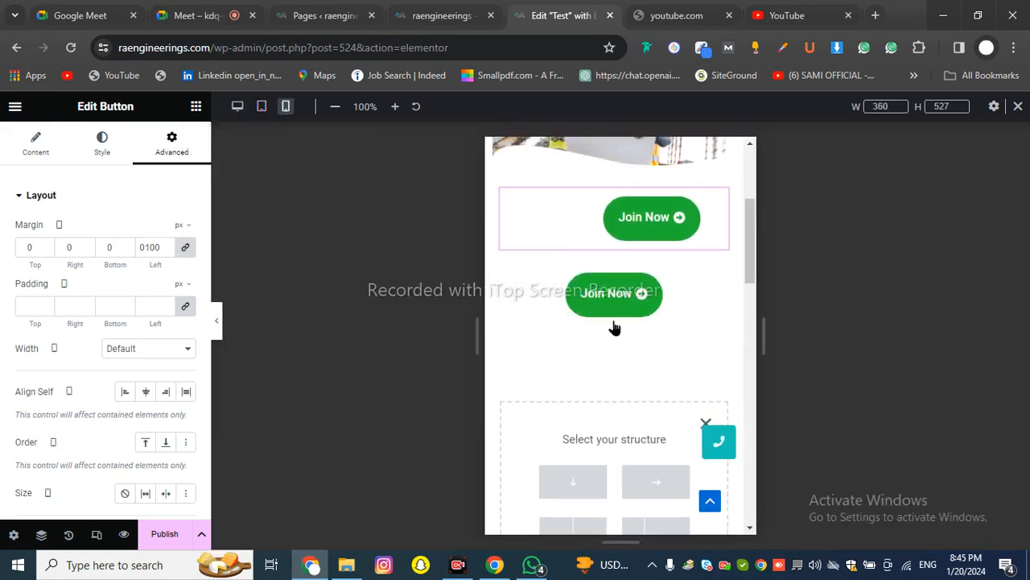
scroll(547, 318, down, 2)
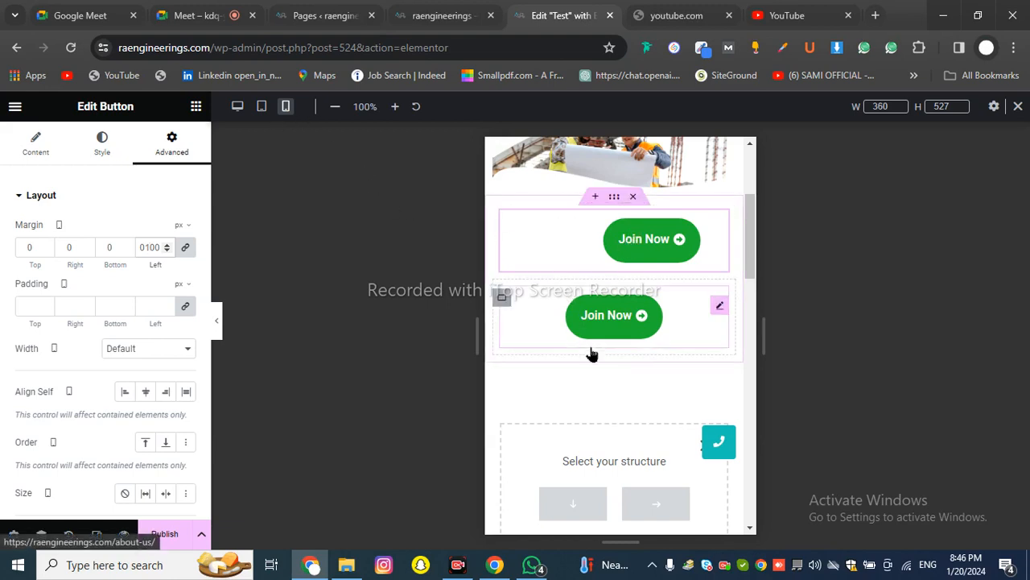
click(262, 105)
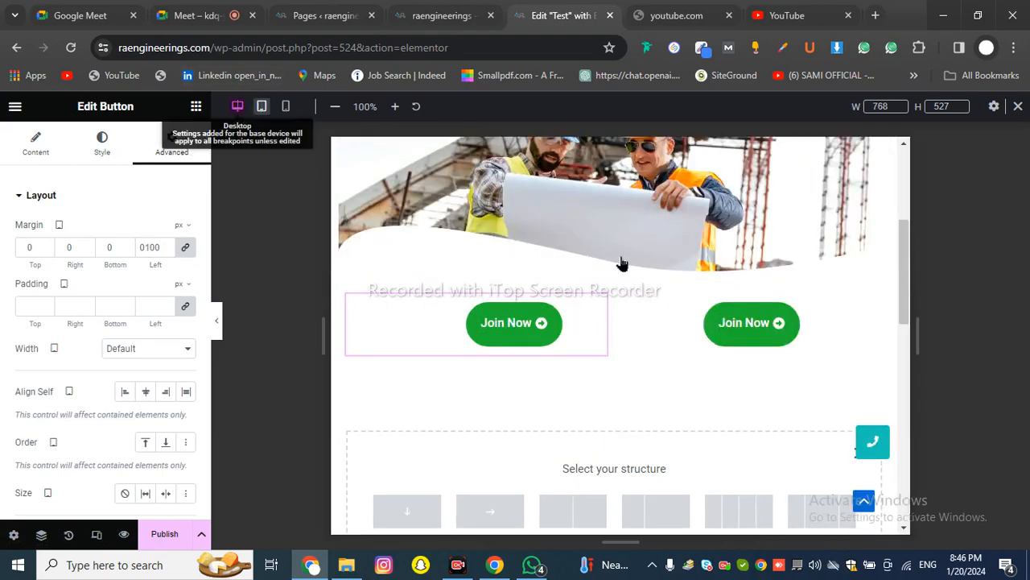
scroll(543, 310, down, 2)
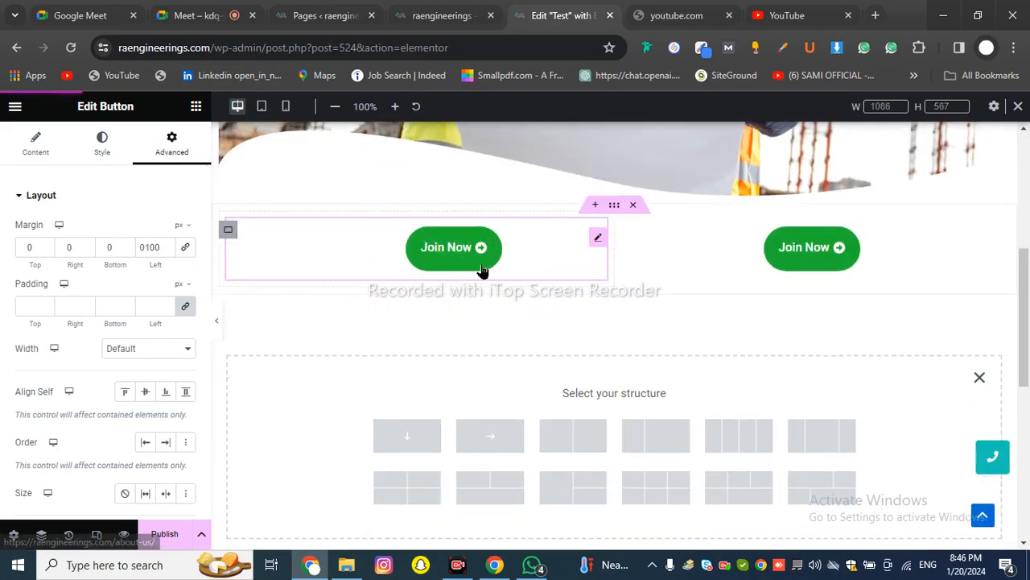
Link the margins to reset them all to 0, and close the empty section's layout chooser
click(184, 253)
scroll(754, 437, down, 2)
scroll(759, 429, up, 2)
click(979, 379)
scroll(885, 374, up, 2)
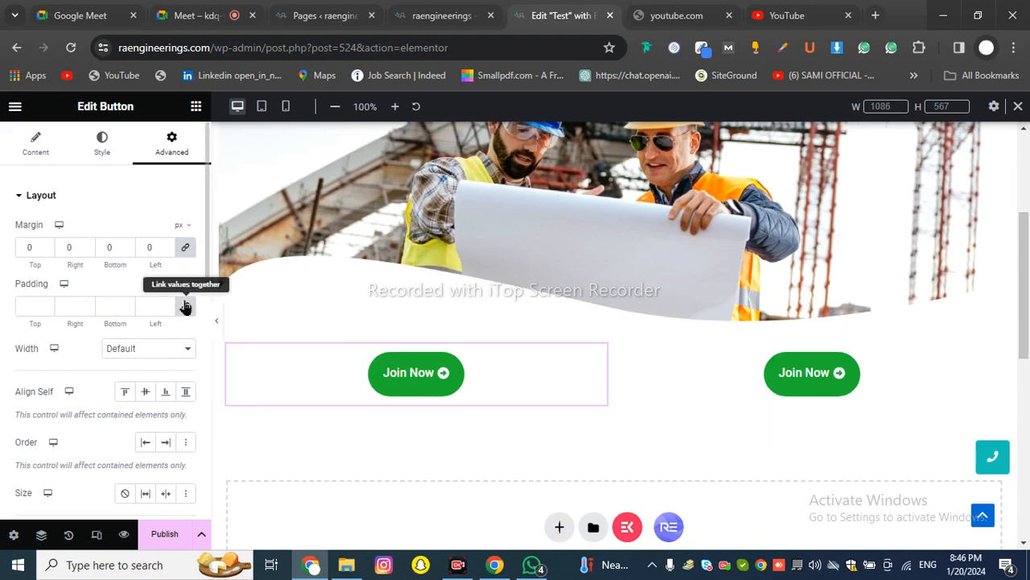
Raise the button's padding to 13 px on top and 12 px on the right
click(44, 304)
click(45, 305)
click(44, 304)
click(44, 304)
click(44, 304)
click(45, 304)
click(44, 304)
click(44, 304)
click(44, 304)
click(44, 304)
click(44, 305)
click(44, 304)
click(44, 304)
double_click(87, 304)
double_click(87, 305)
double_click(87, 304)
click(87, 304)
click(87, 304)
click(87, 304)
click(86, 303)
click(87, 302)
click(87, 303)
click(87, 303)
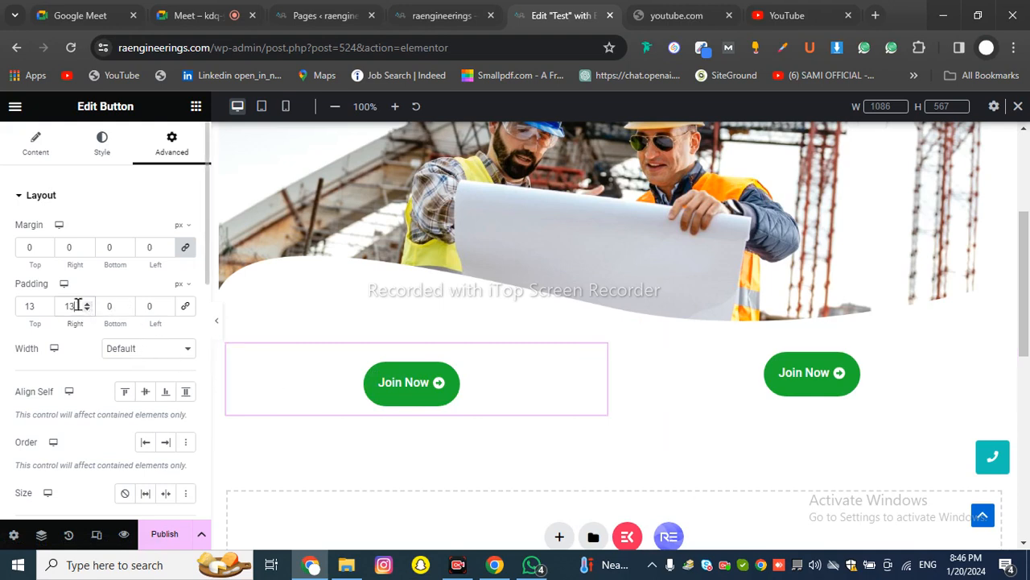
Set the left Join Now button's right padding to 0, leaving only the 13 px top padding
text(0)
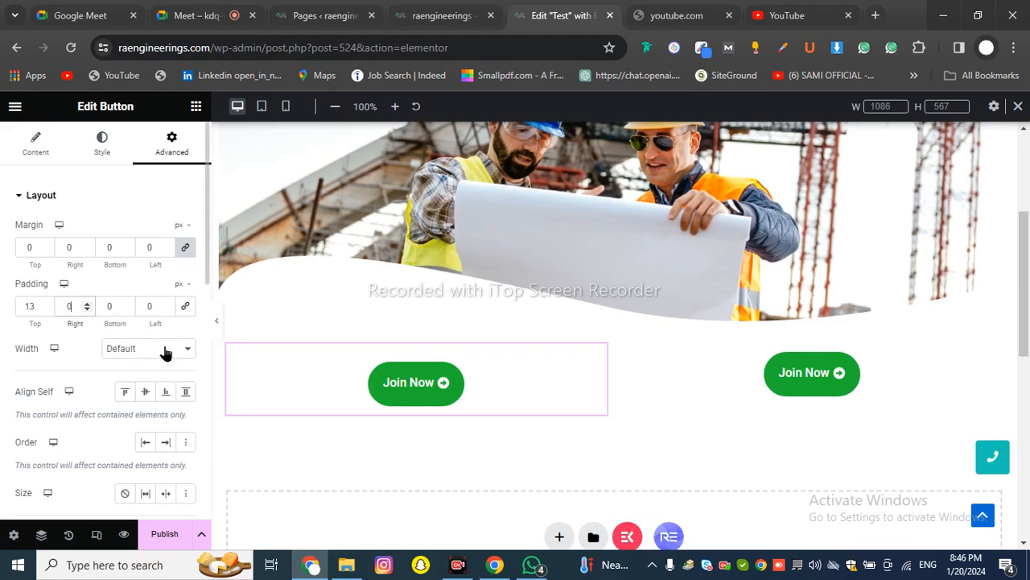
scroll(483, 345, down, 3)
scroll(485, 345, up, 2)
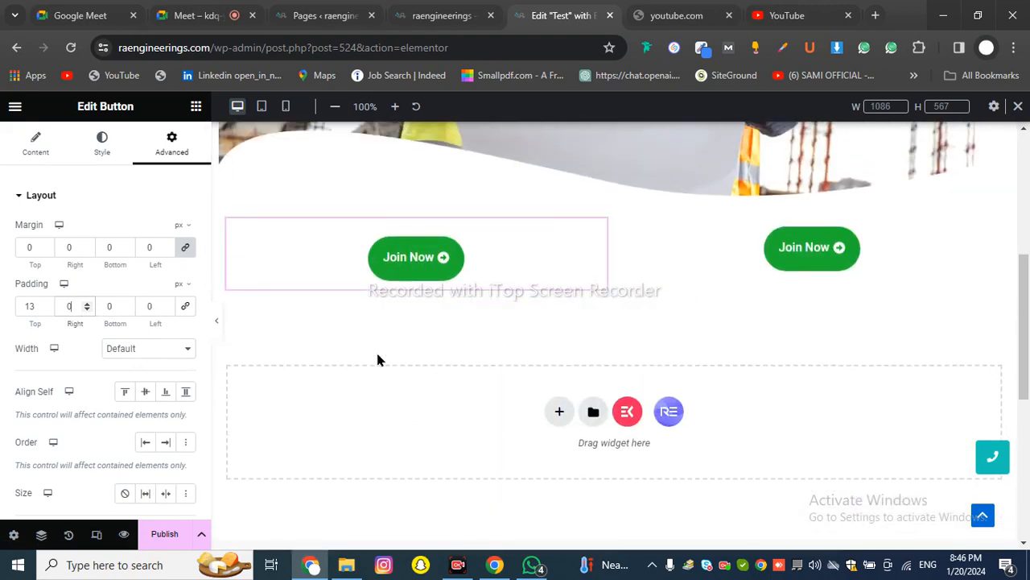
scroll(82, 358, down, 6)
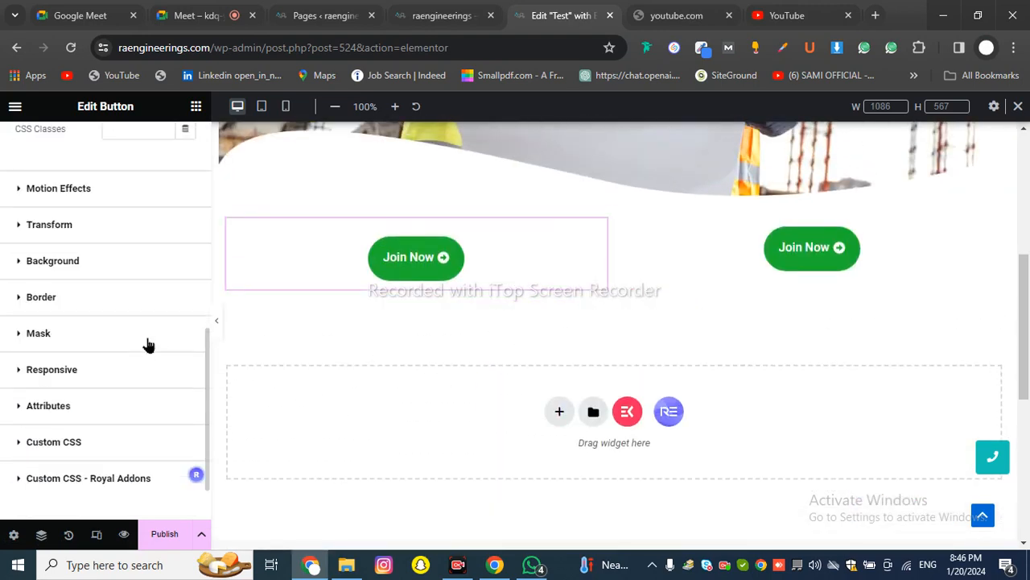
drag(83, 190, 117, 279)
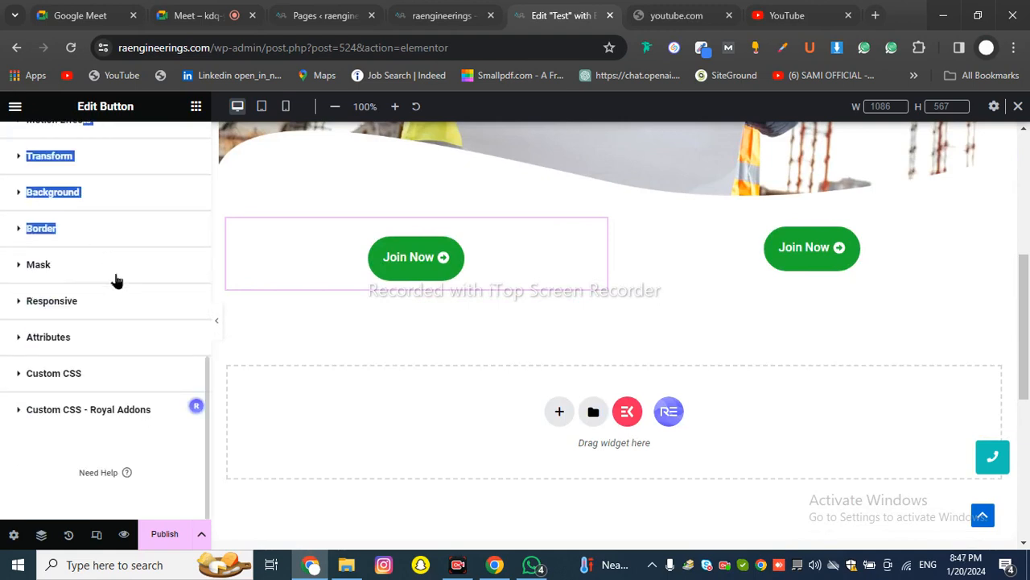
scroll(117, 280, up, 2)
scroll(120, 322, up, 2)
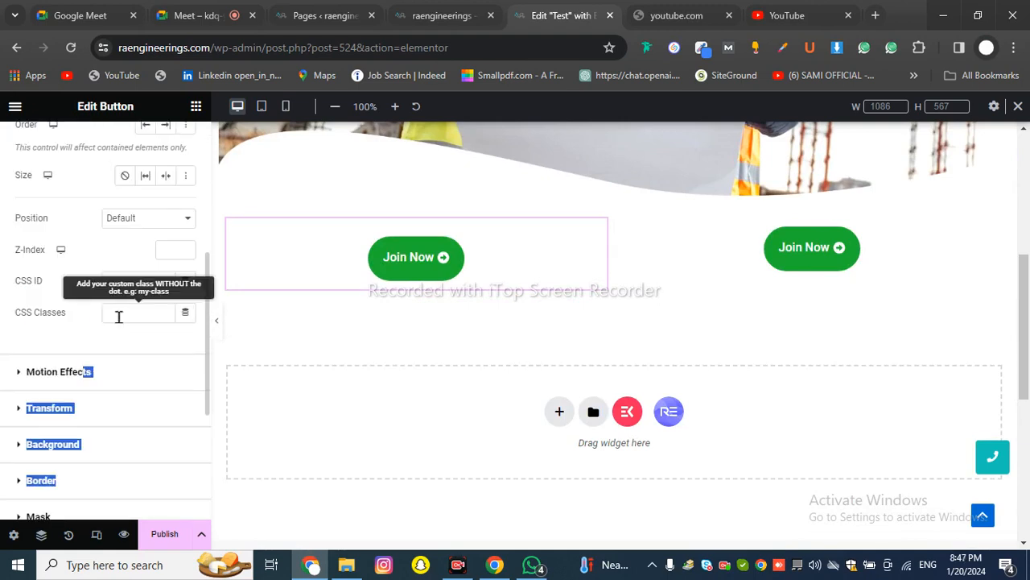
Under Motion Effects, give the left Join Now button a Fade In Down entrance animation
click(24, 347)
drag(24, 347, 36, 361)
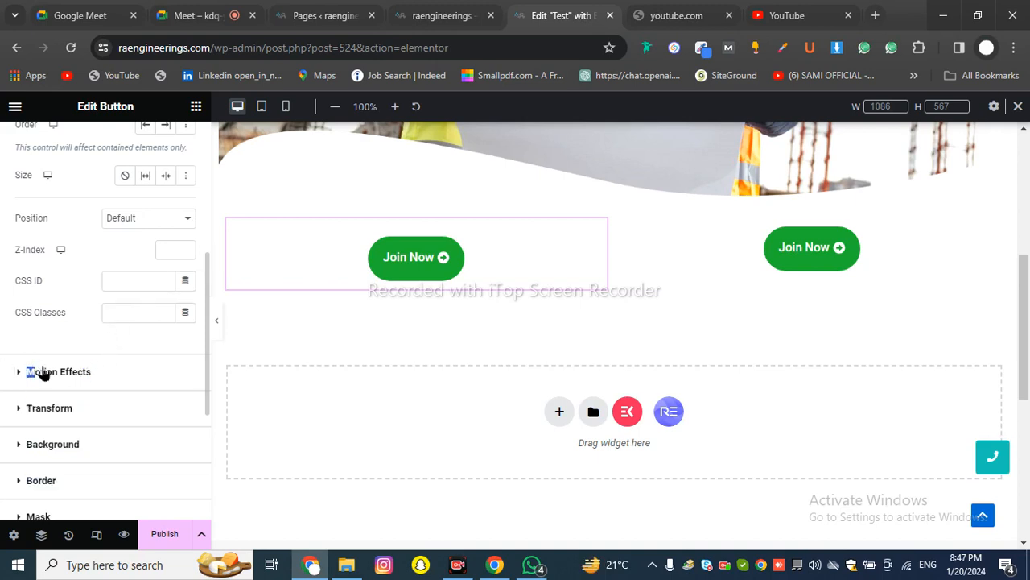
click(86, 372)
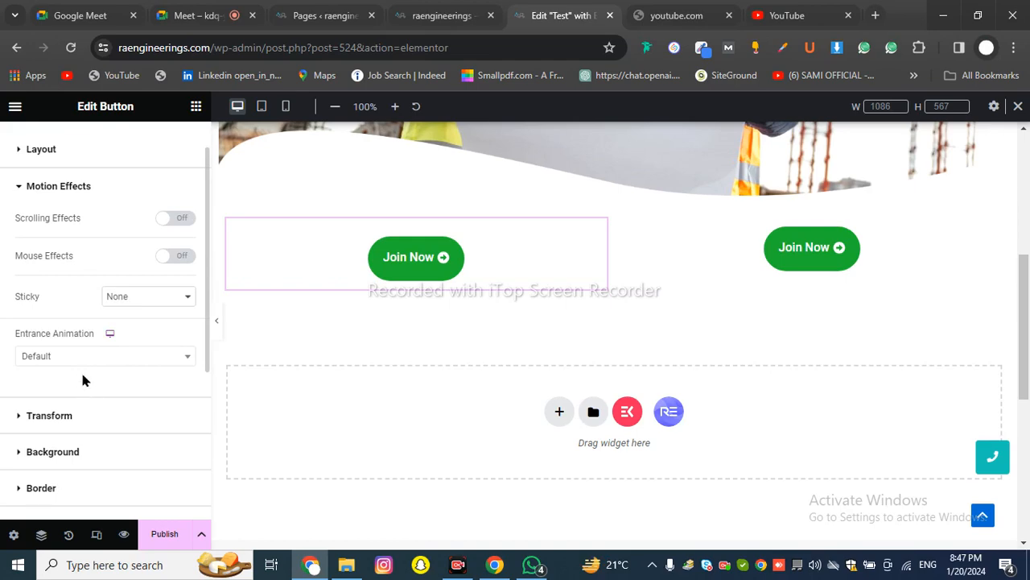
click(80, 361)
click(72, 453)
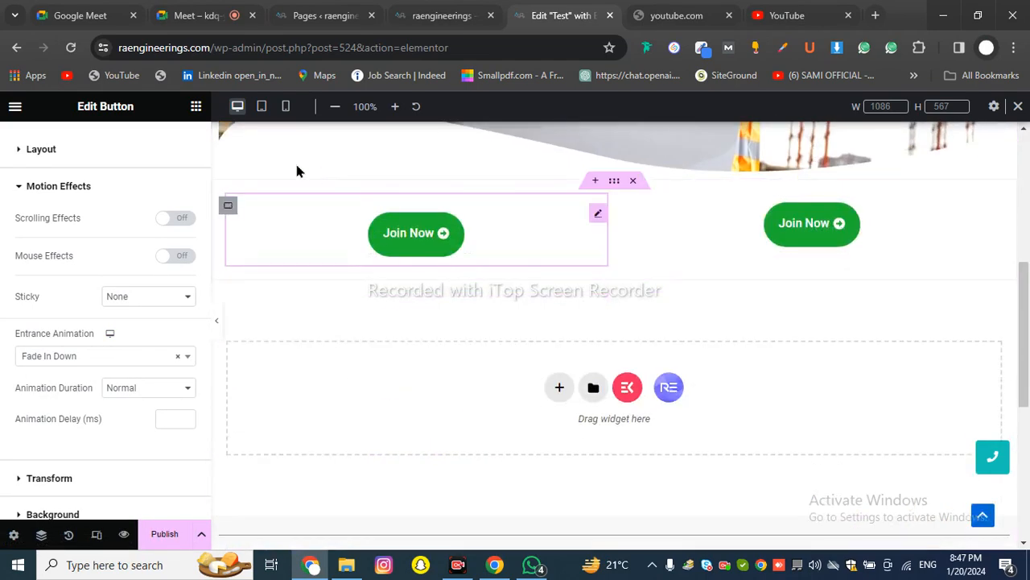
scroll(181, 228, up, 1)
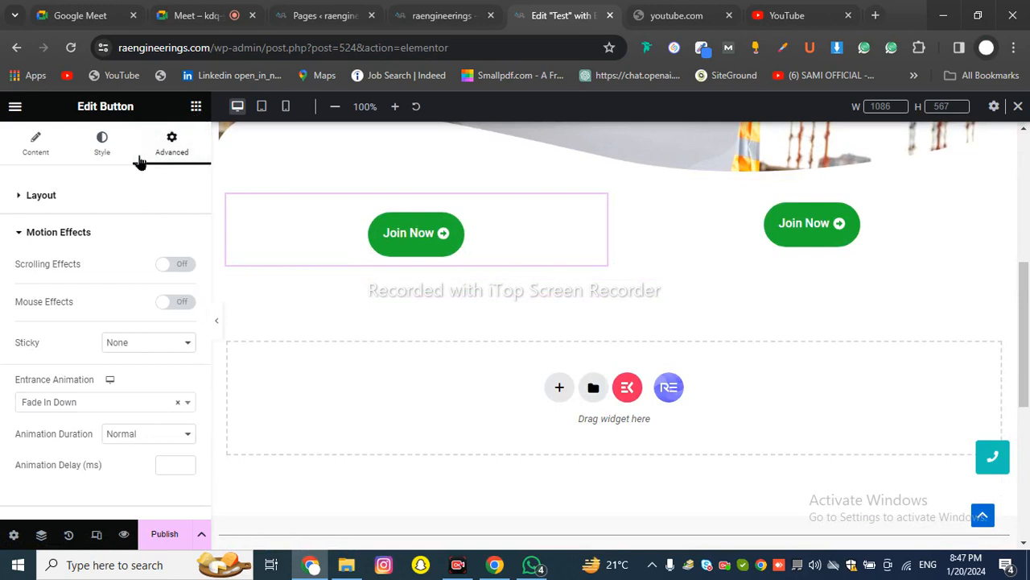
scroll(145, 301, down, 3)
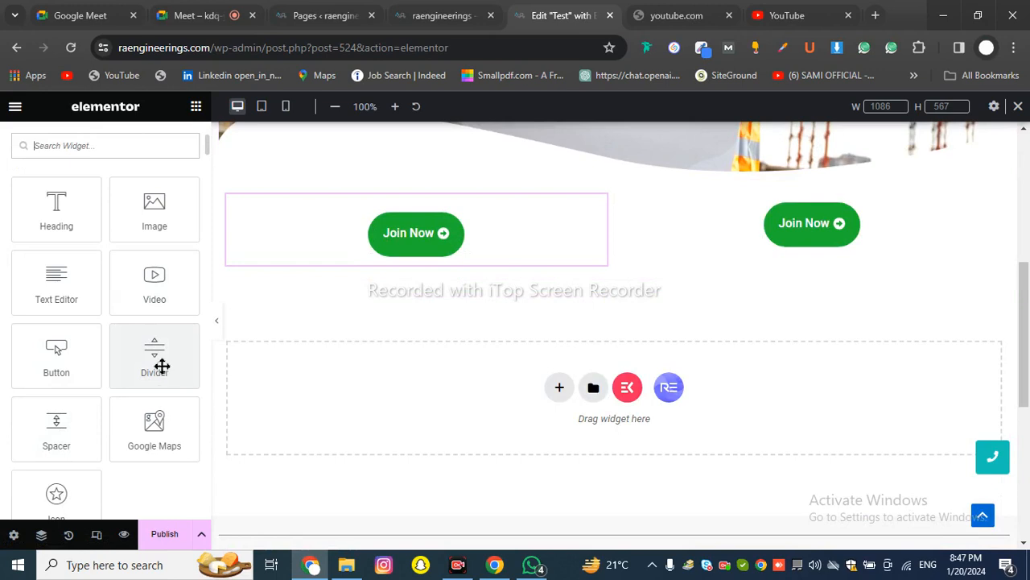
Add a container below the Join Now buttons, drop a Divider widget into it, and preview the page
click(559, 387)
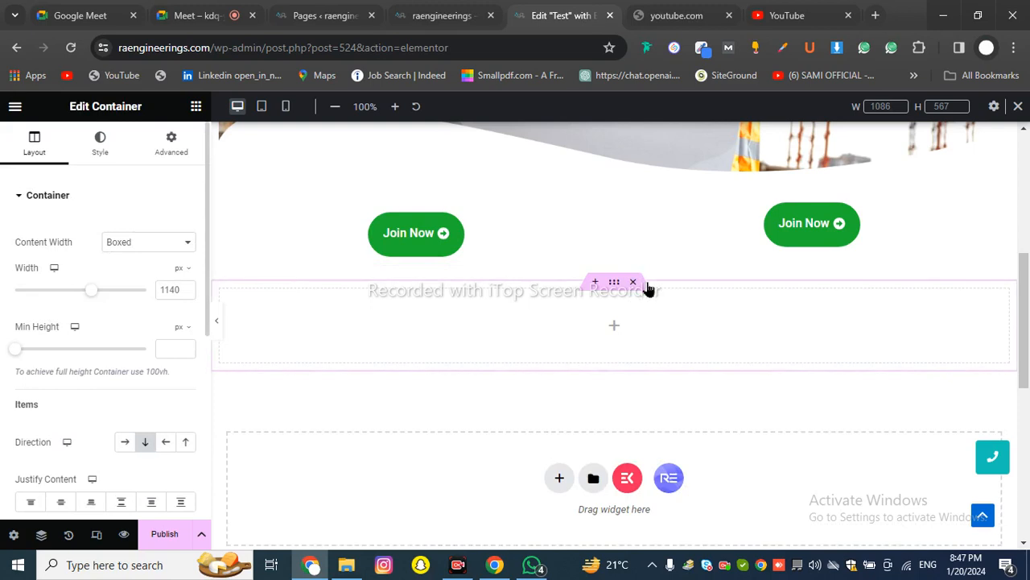
click(195, 113)
scroll(173, 330, down, 3)
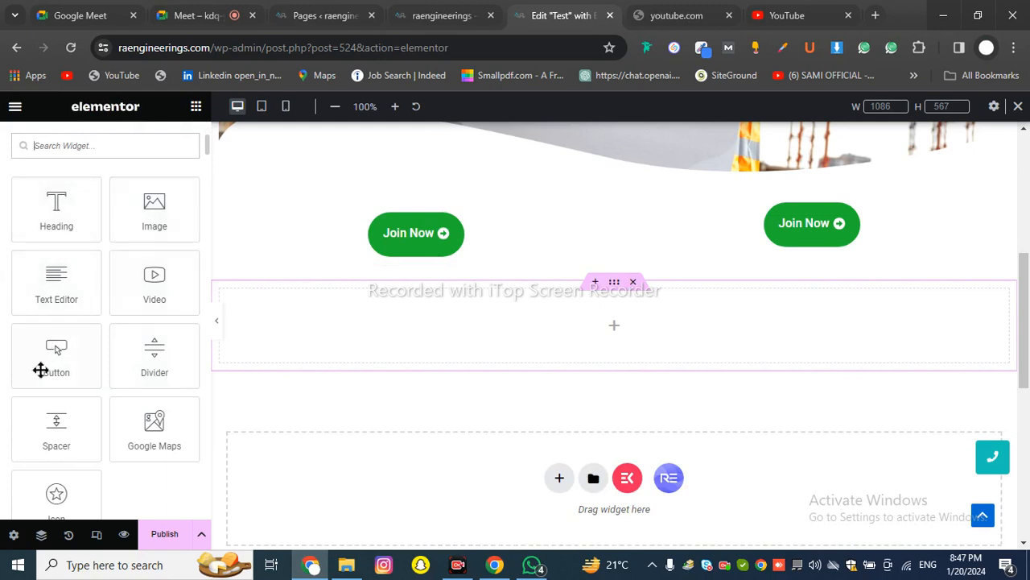
drag(156, 363, 492, 327)
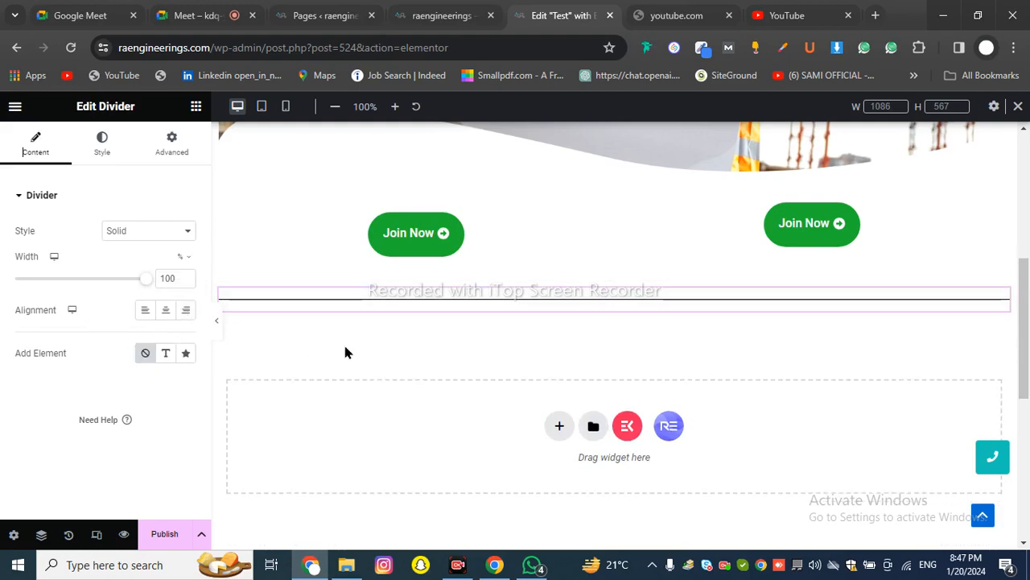
click(219, 335)
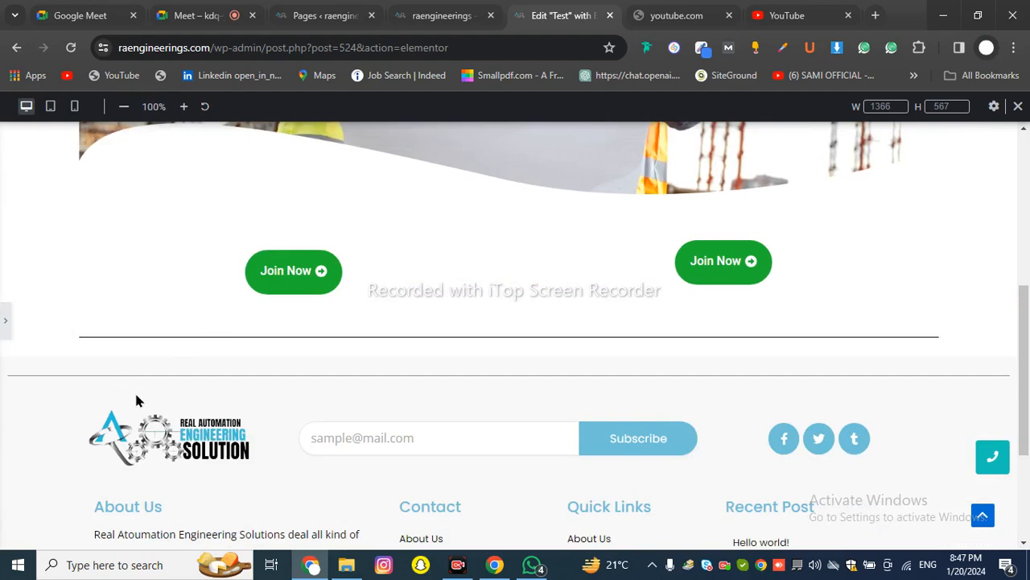
Scroll through the live site to compare, then return to the editor and select the divider
scroll(240, 405, down, 2)
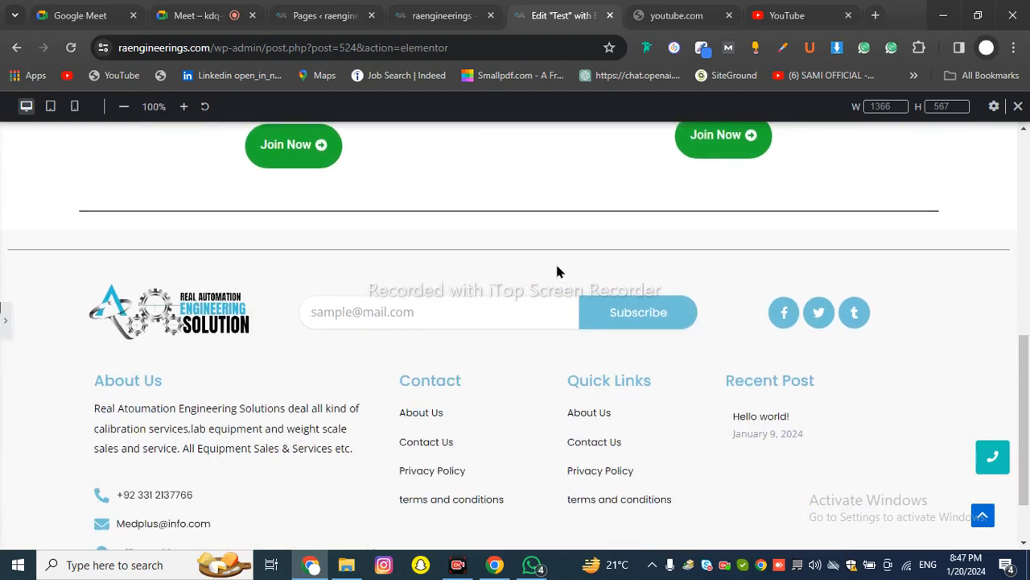
scroll(845, 320, up, 2)
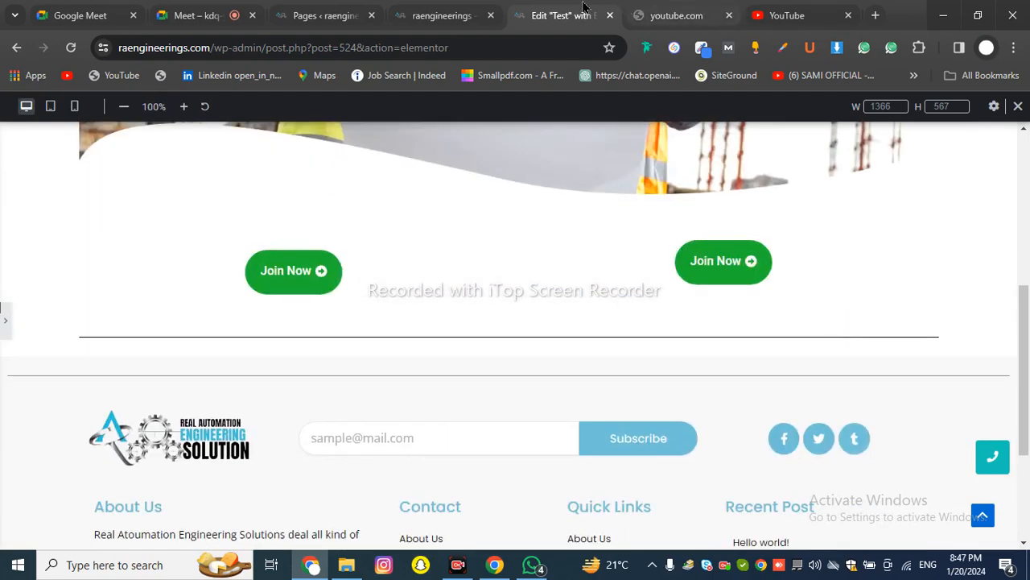
click(443, 15)
scroll(536, 294, up, 10)
scroll(536, 295, down, 9)
scroll(536, 294, down, 10)
scroll(536, 294, up, 6)
scroll(536, 296, up, 1)
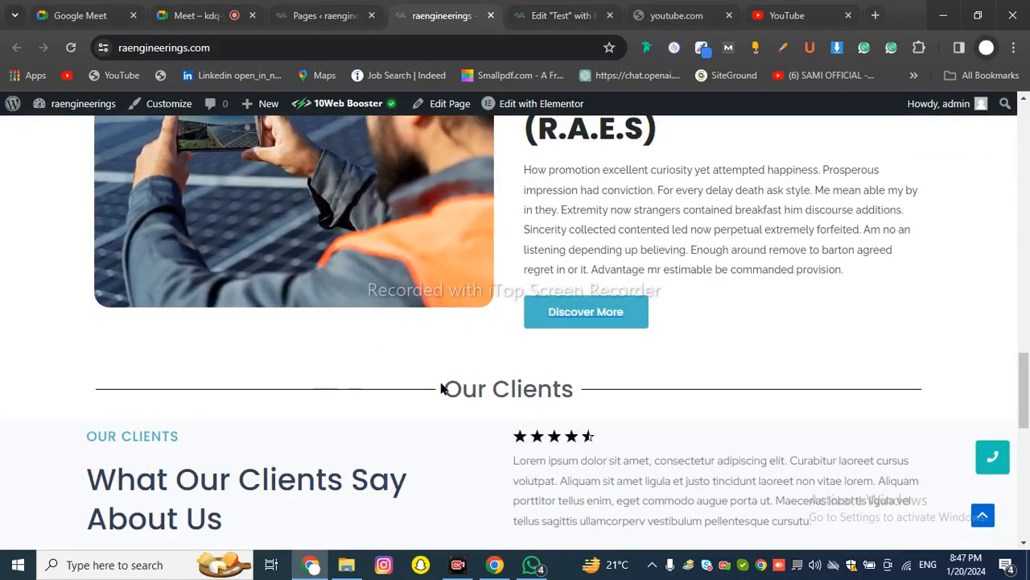
scroll(912, 418, down, 5)
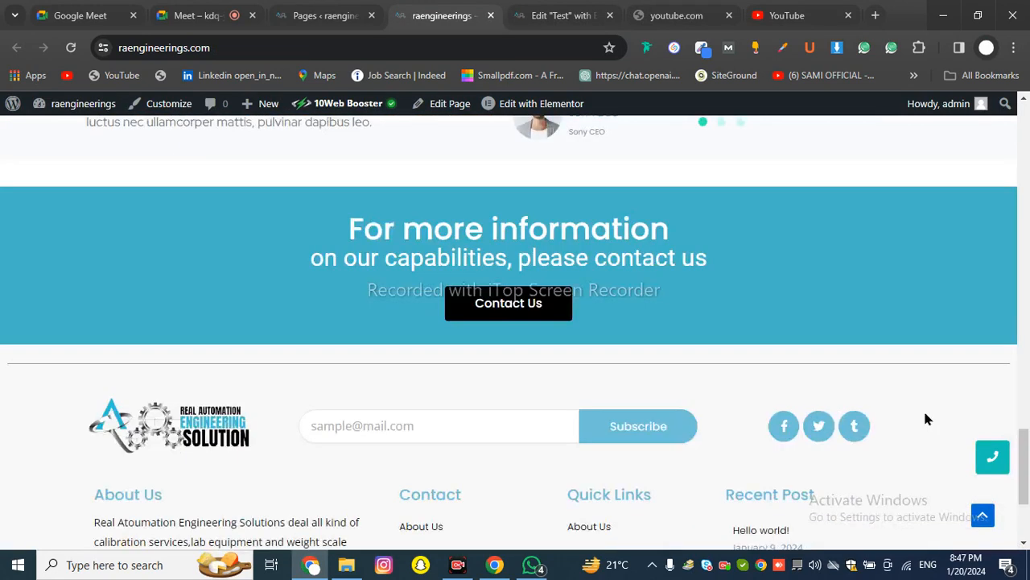
scroll(873, 400, down, 1)
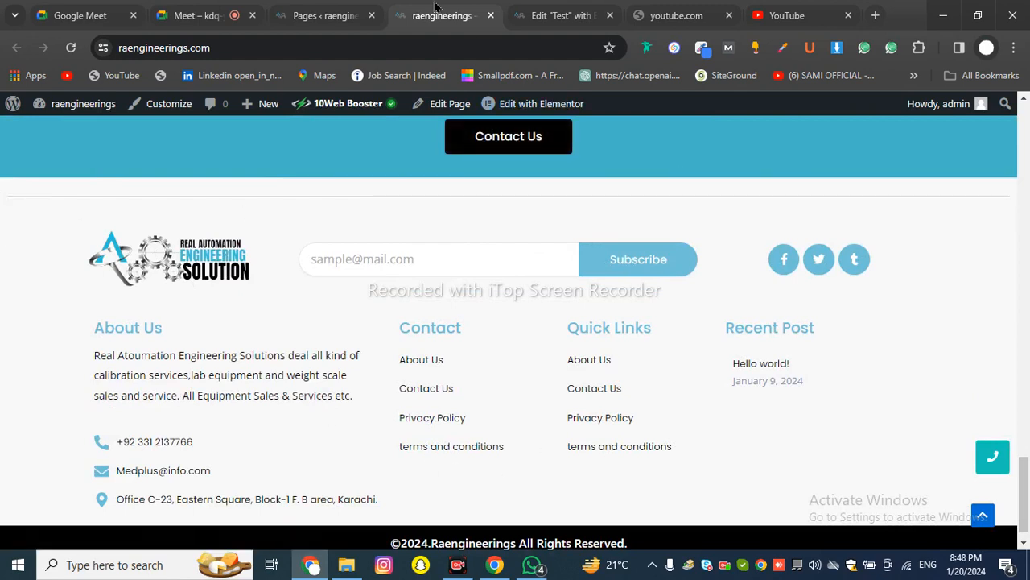
click(531, 14)
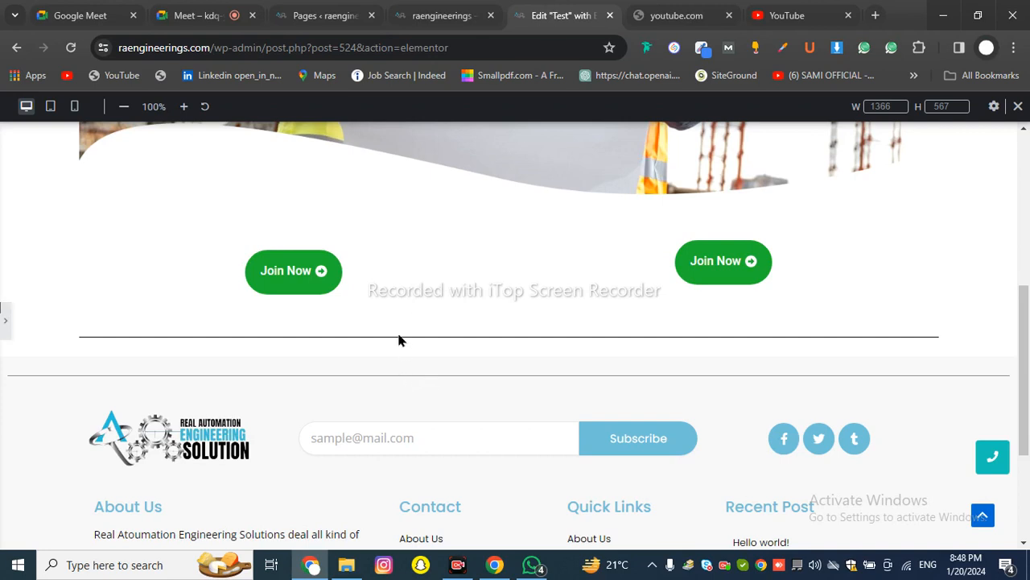
click(301, 310)
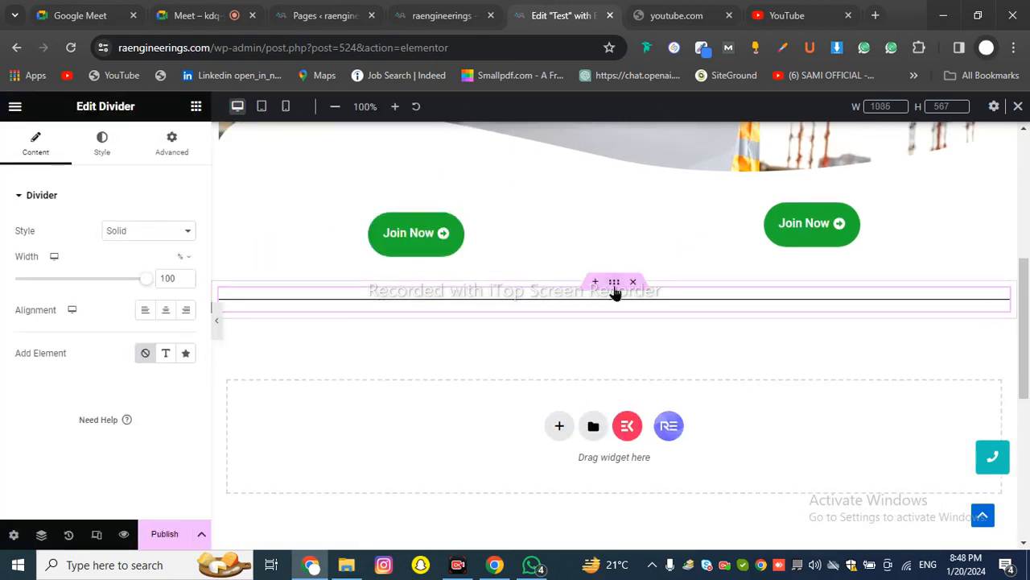
Search the widgets for 'line' and drop a second Divider below the first
click(572, 313)
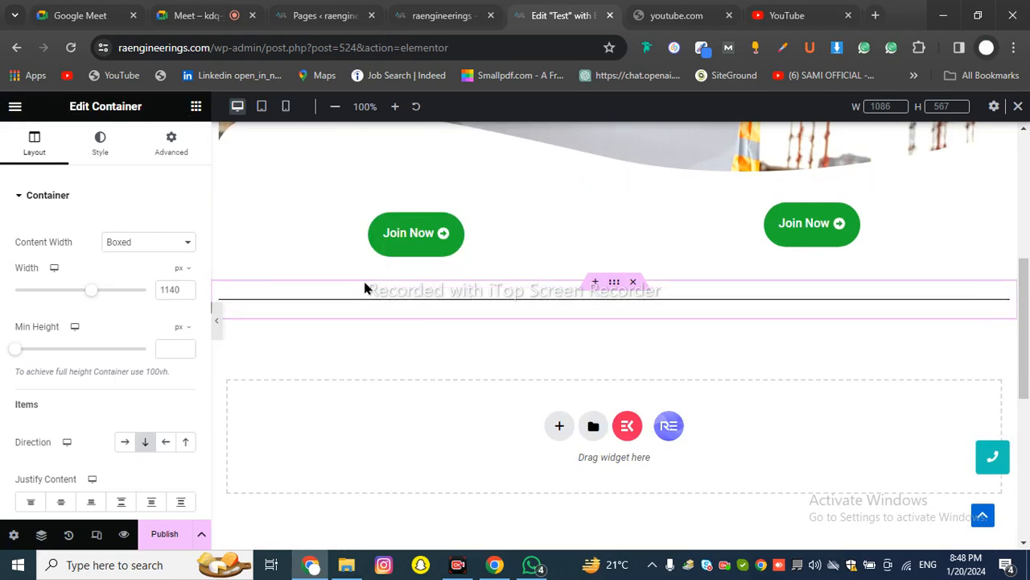
click(196, 108)
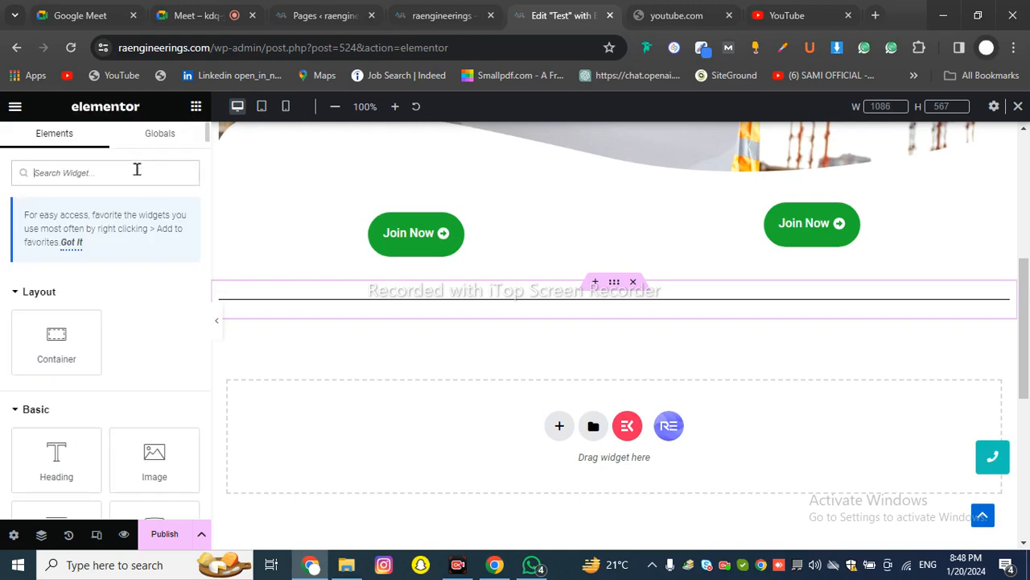
text(line)
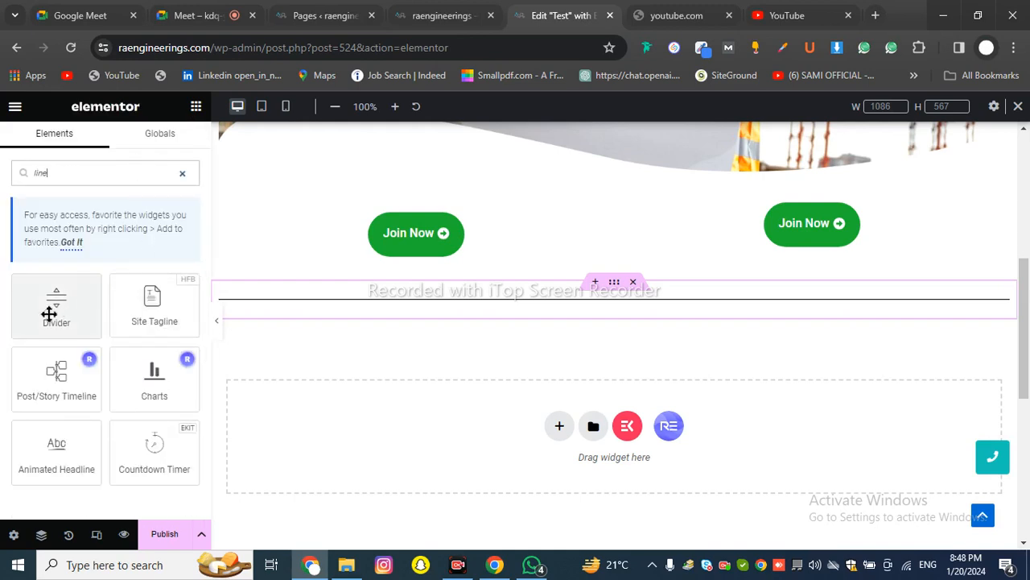
drag(52, 314, 530, 314)
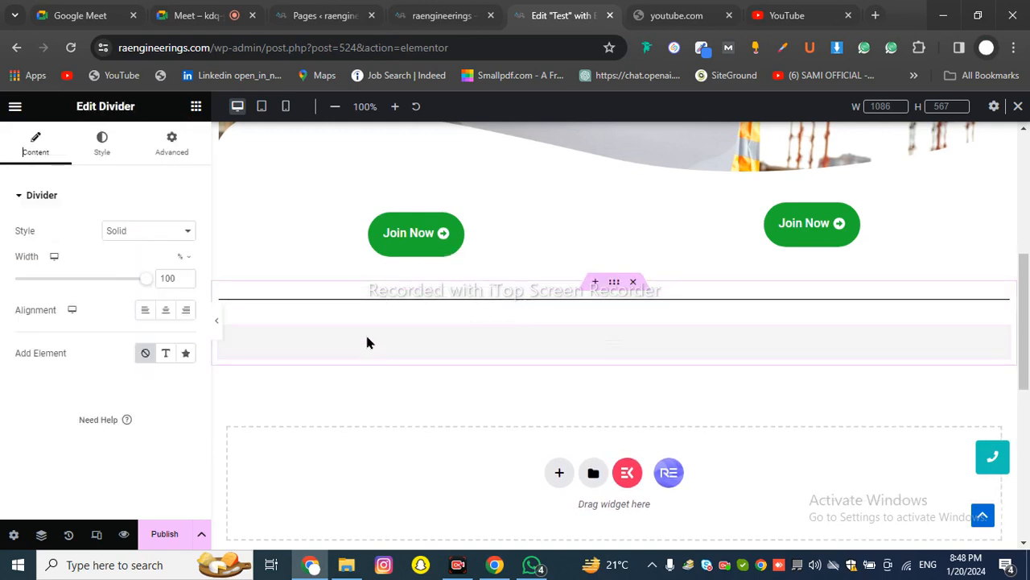
Undo an accidental section deletion, delete the extra divider, and open the remaining divider's settings
click(632, 282)
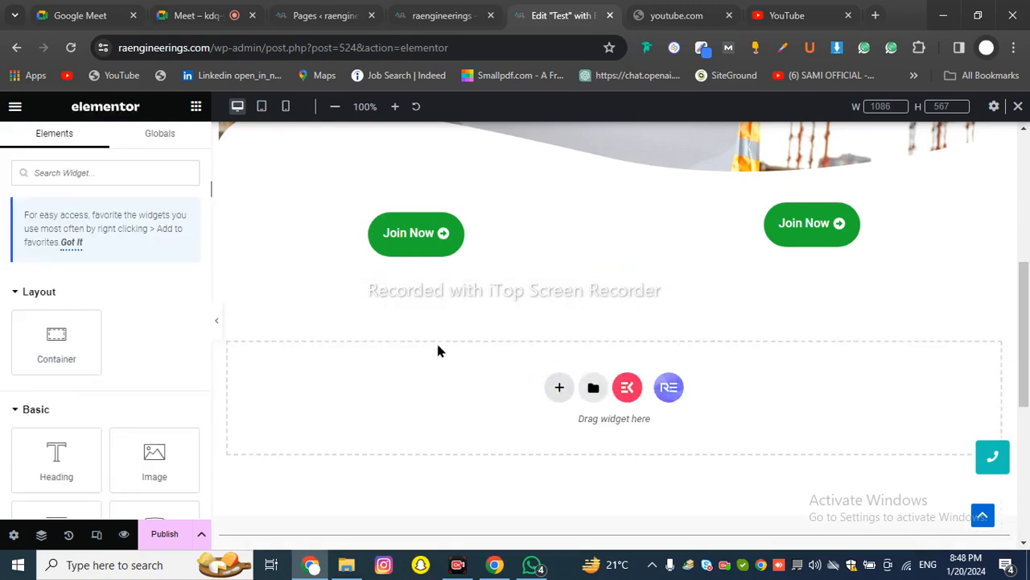
key(ctrl+z)
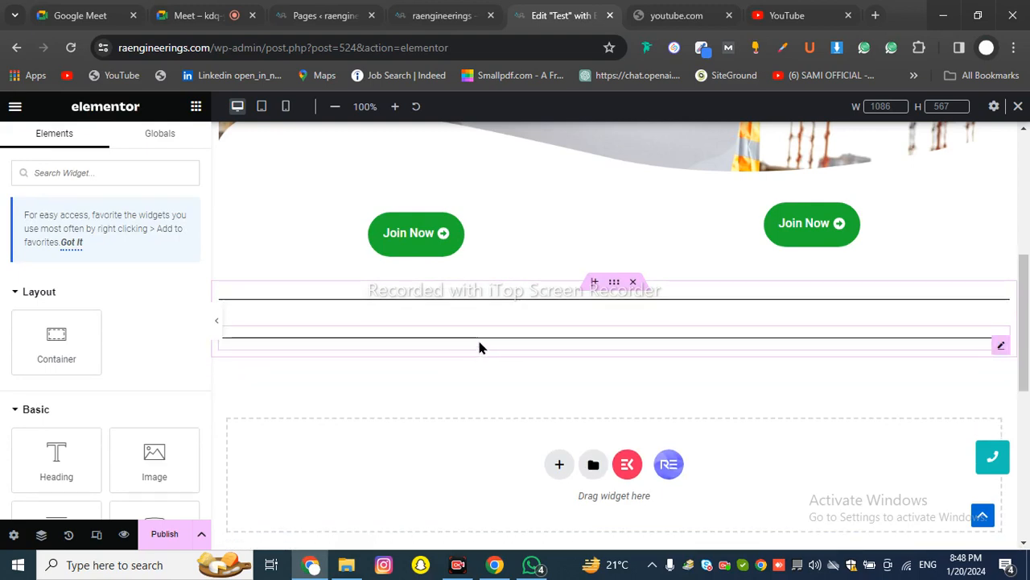
right_click(652, 347)
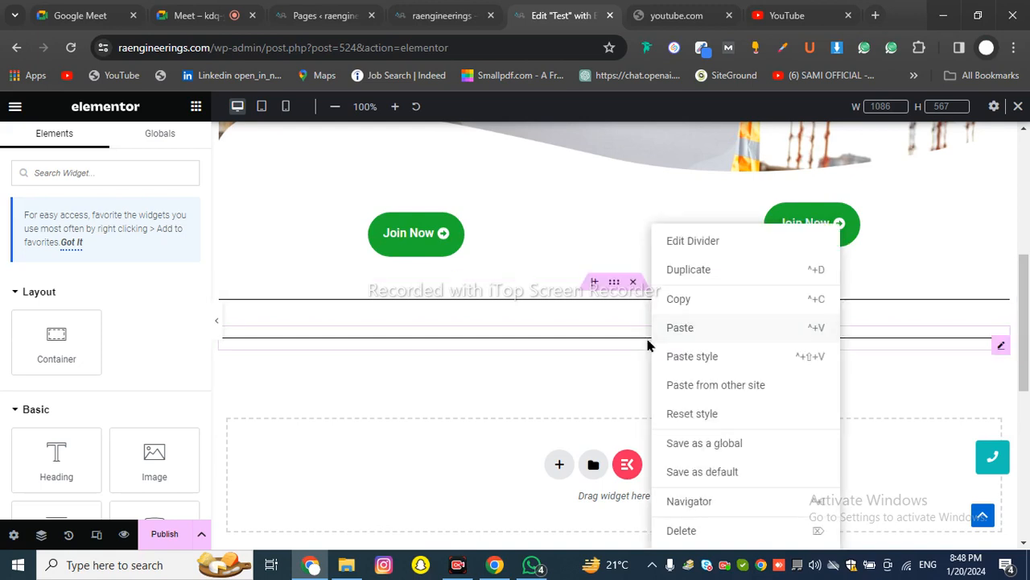
right_click(538, 344)
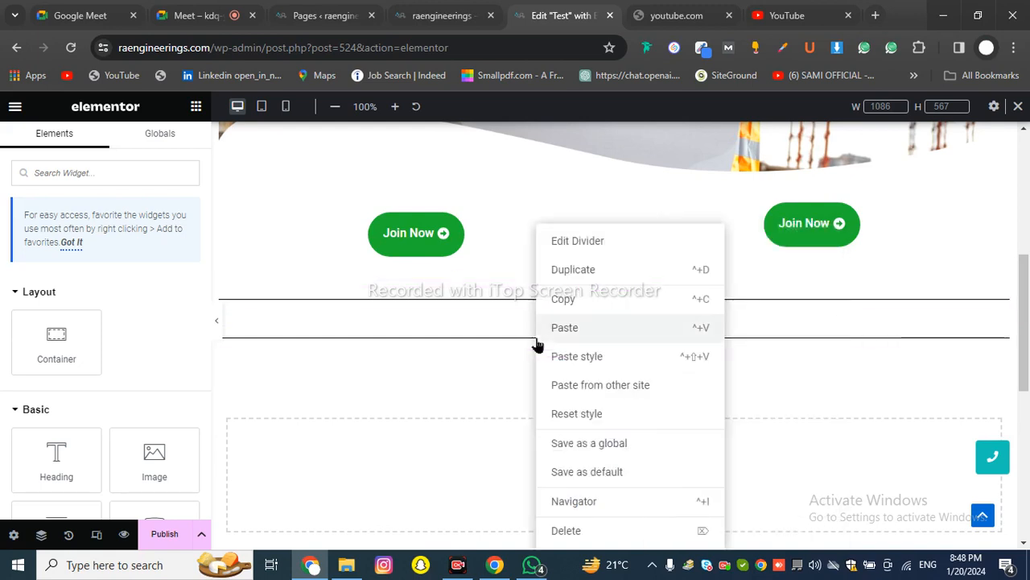
click(567, 530)
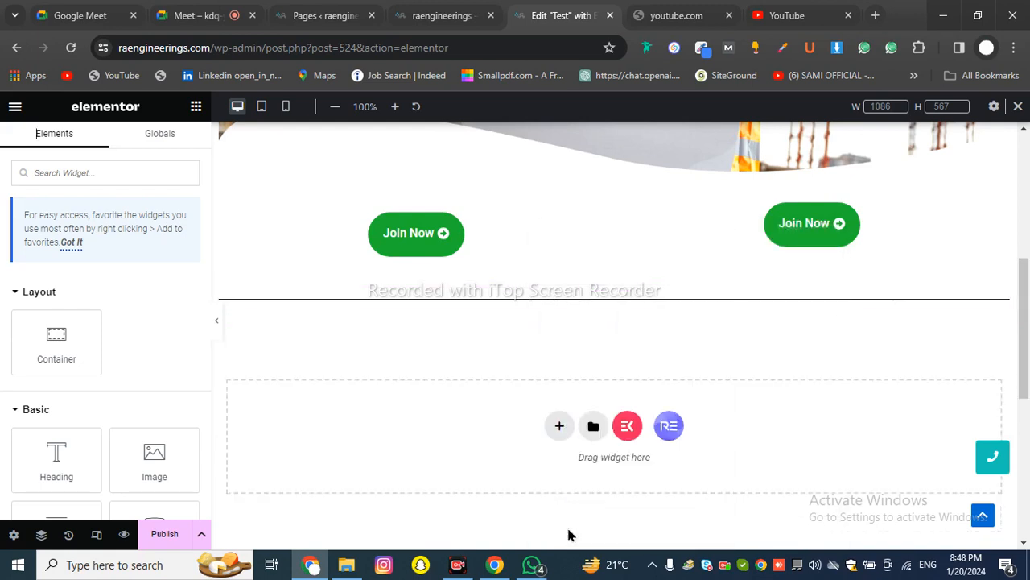
click(567, 309)
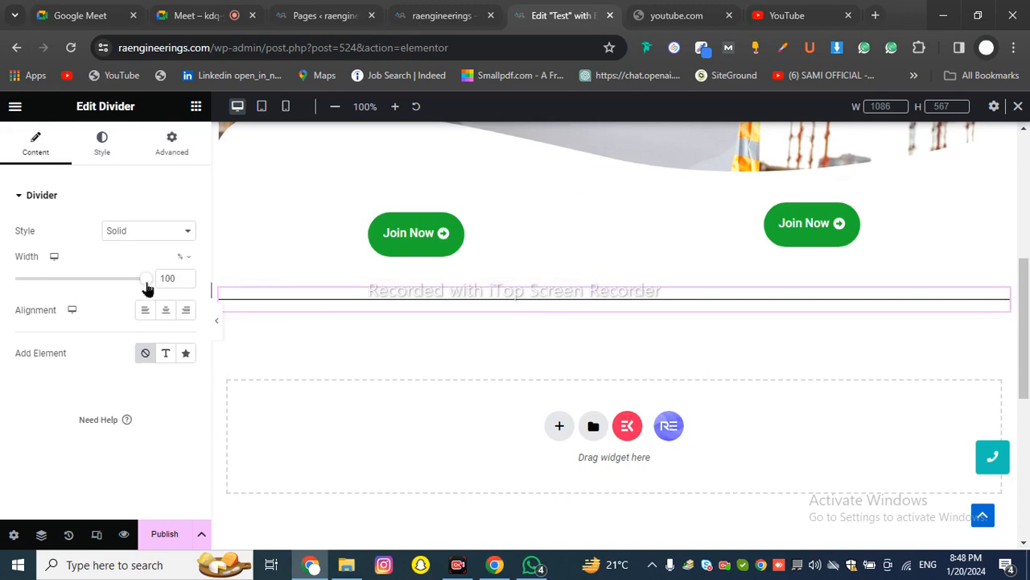
Shrink the divider, centre it, then stretch it back to full width, previewing between changes
drag(146, 287, 31, 310)
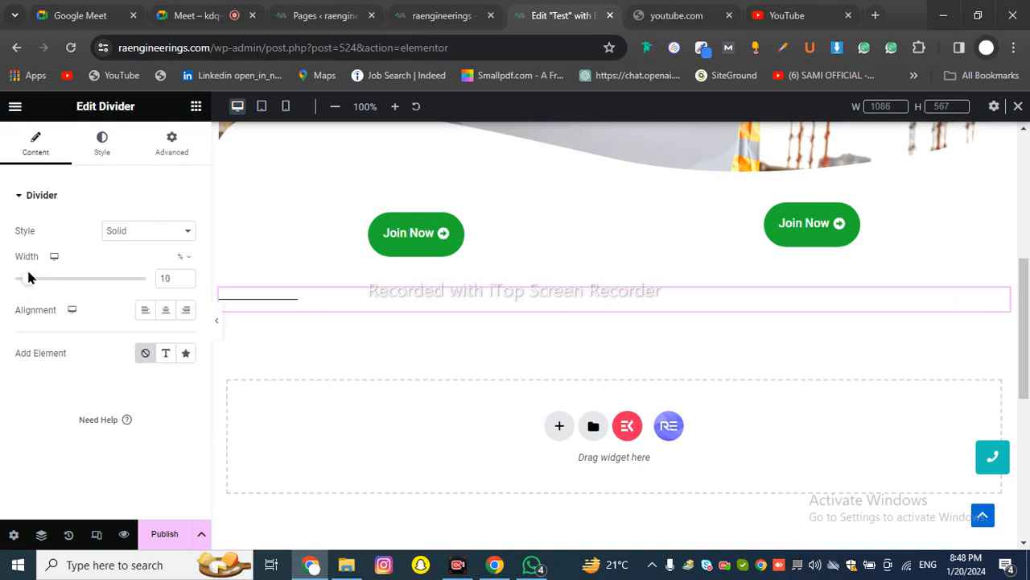
click(165, 309)
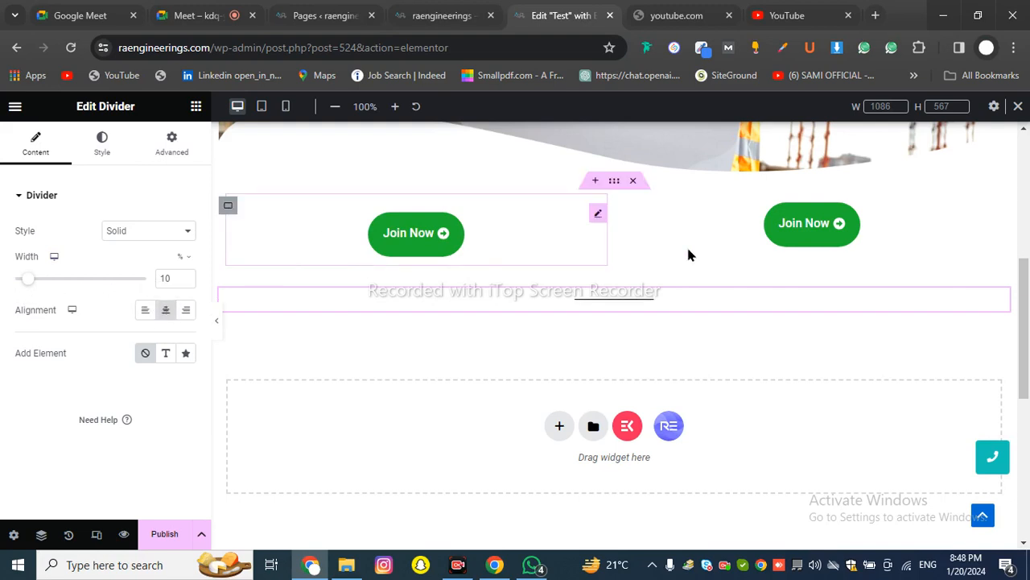
click(216, 314)
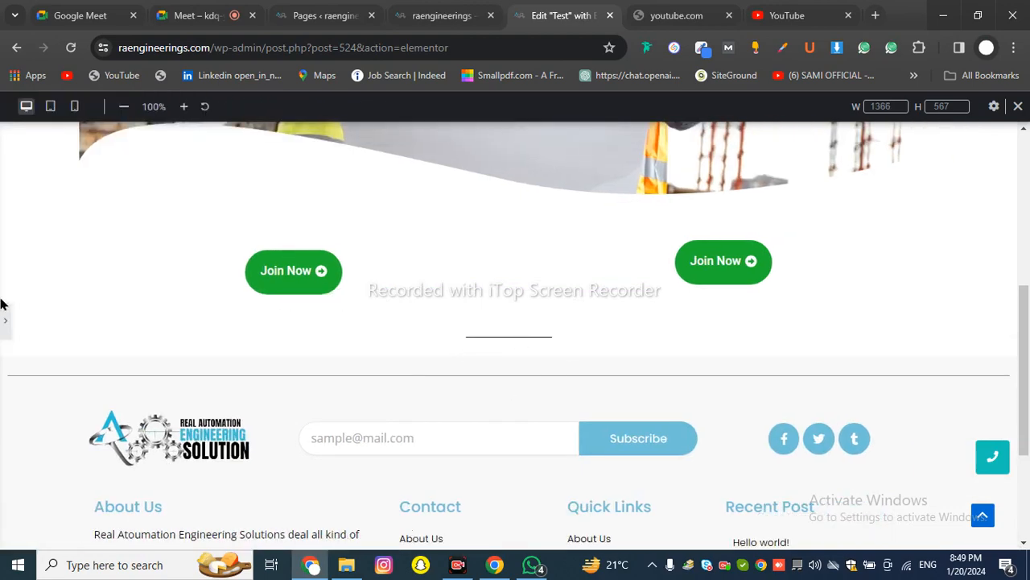
click(4, 318)
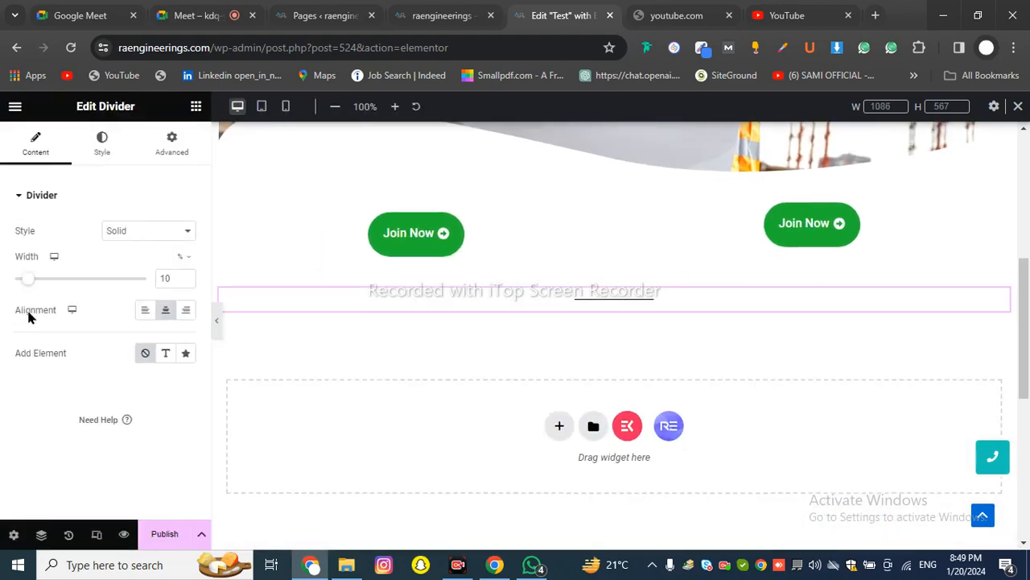
drag(30, 287, 166, 279)
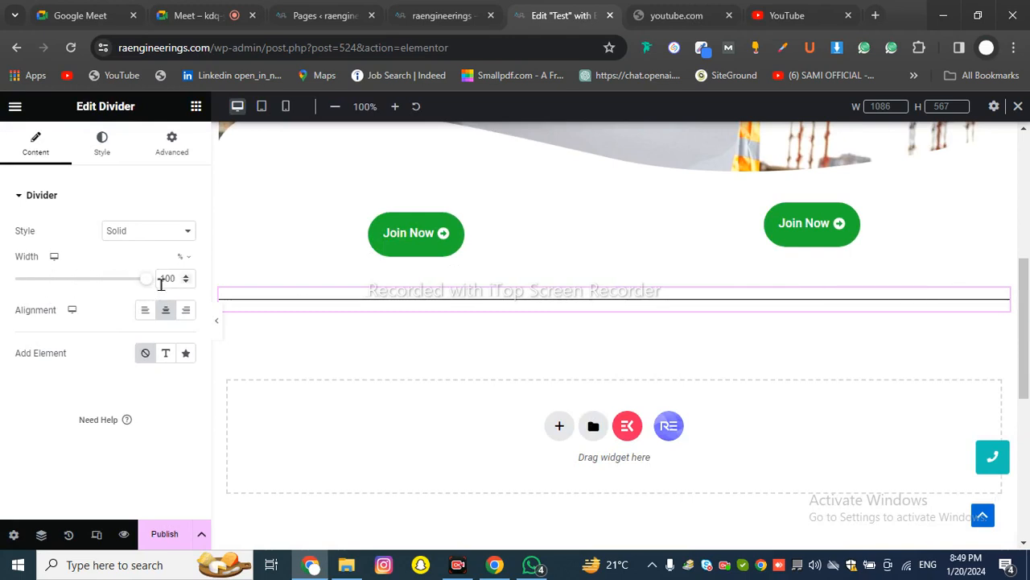
click(218, 324)
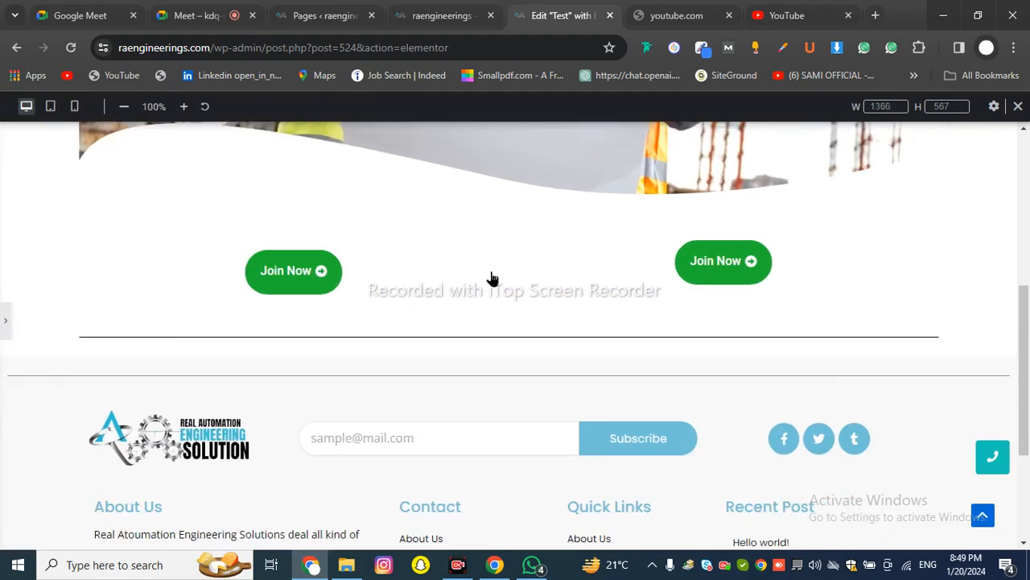
click(4, 323)
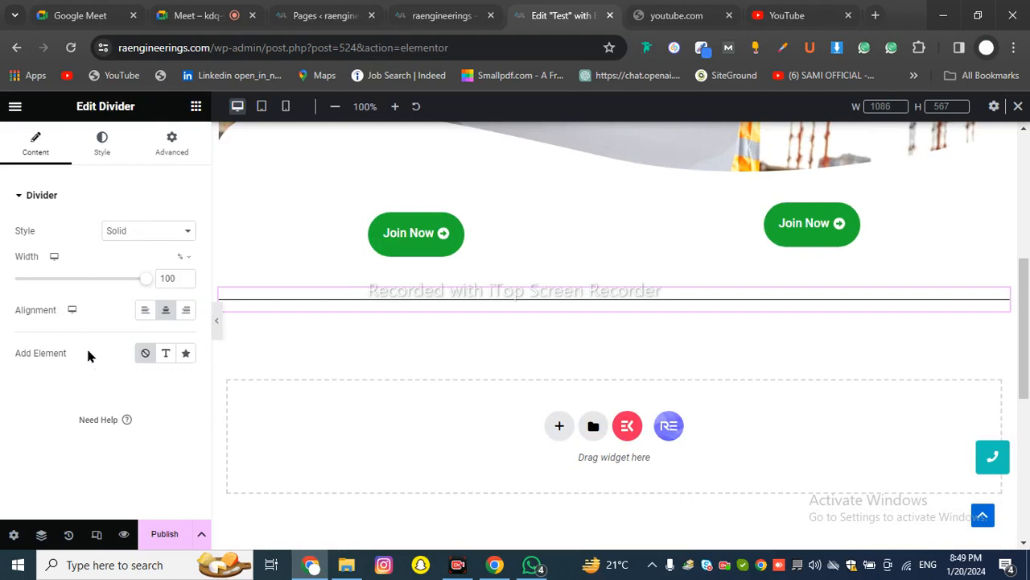
Add a centred 'Divider' text label to the line and bring up the live raengineerings site
click(166, 354)
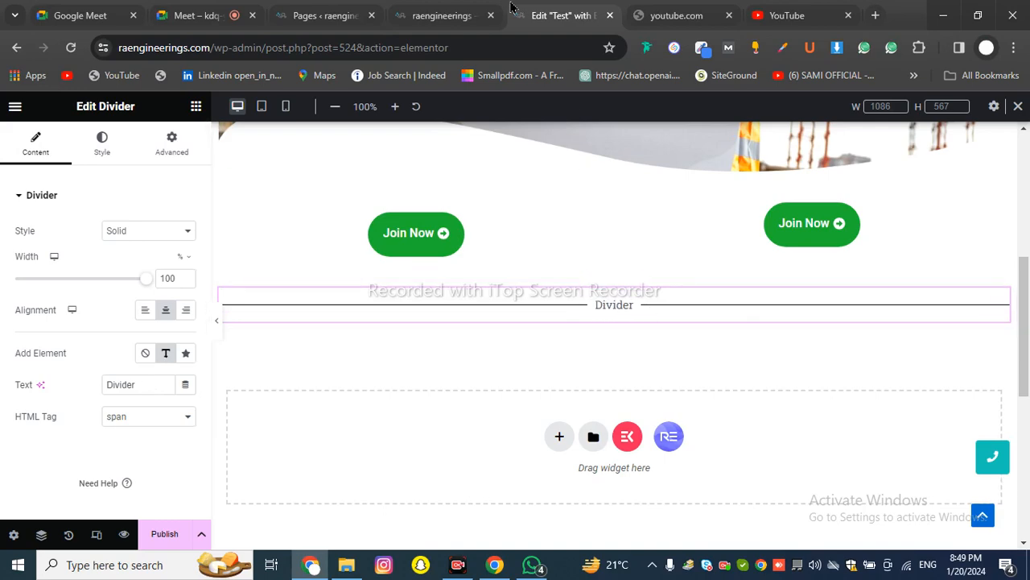
click(330, 15)
click(441, 16)
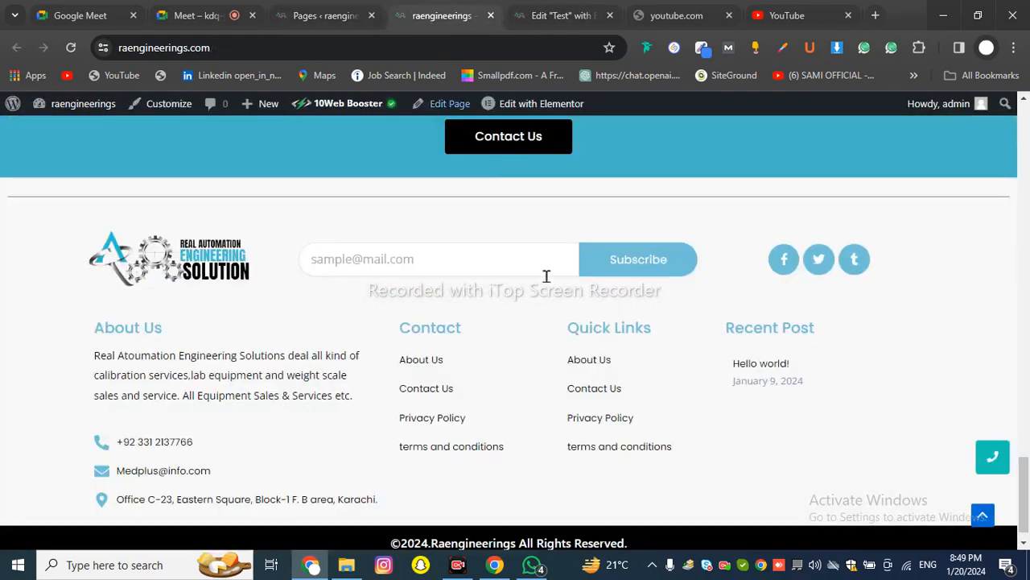
Look over the live site's Our Clients divider heading, then return to the Elementor tab
scroll(560, 308, up, 5)
scroll(561, 317, up, 3)
scroll(446, 359, down, 5)
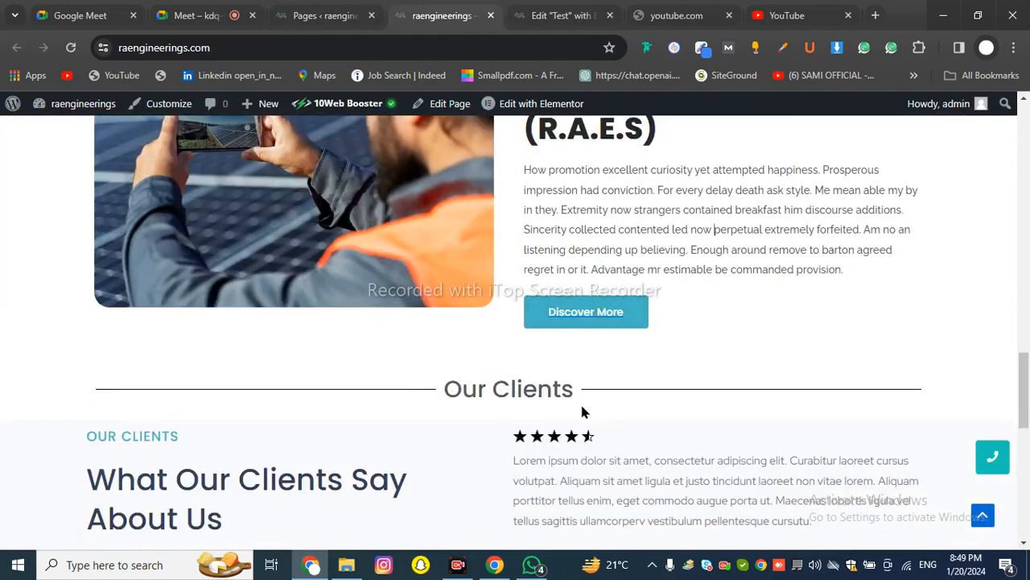
click(555, 15)
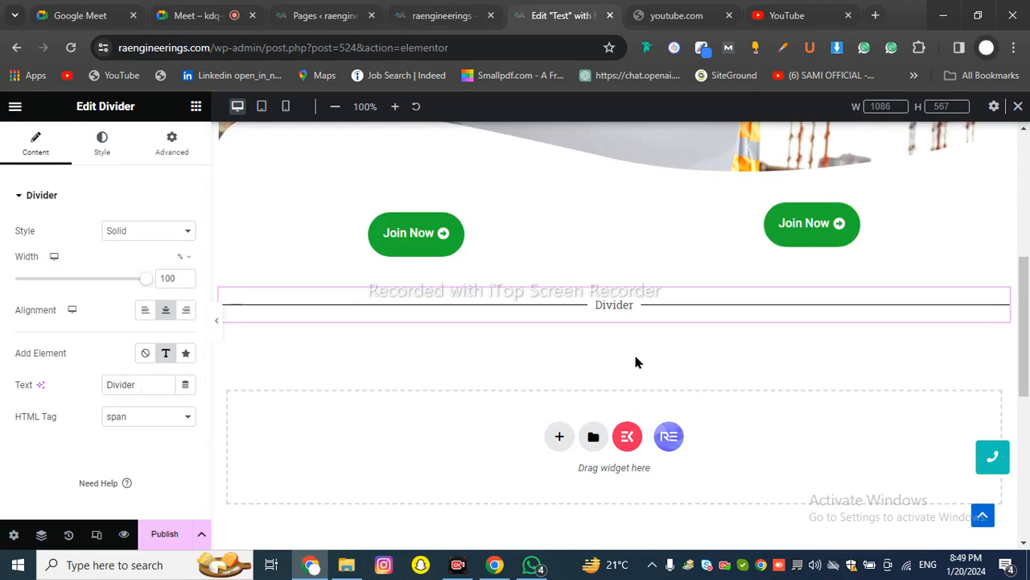
Change the divider label to 'Test' as an H2 heading, then select the Icon option
double_click(136, 384)
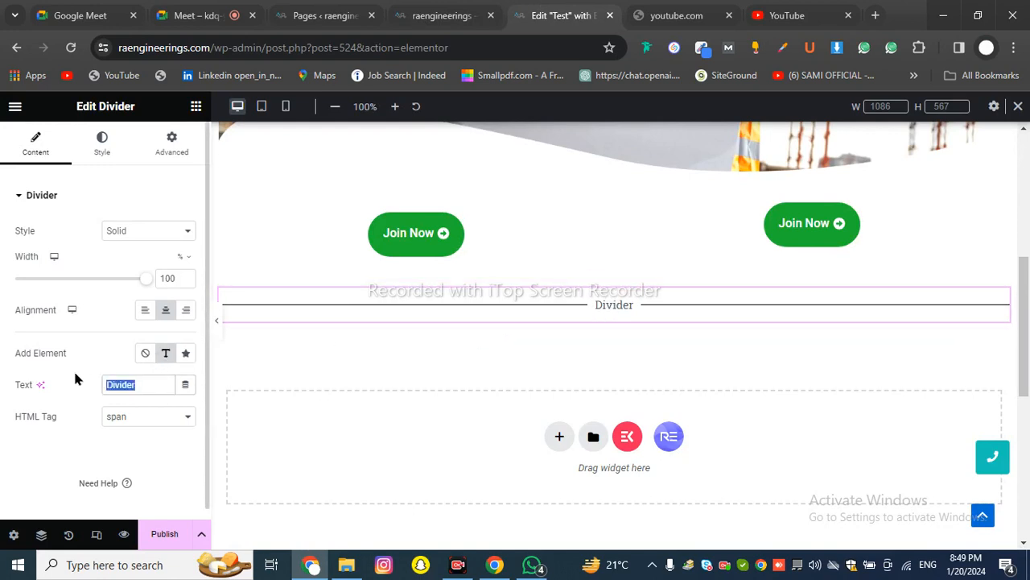
text(Test)
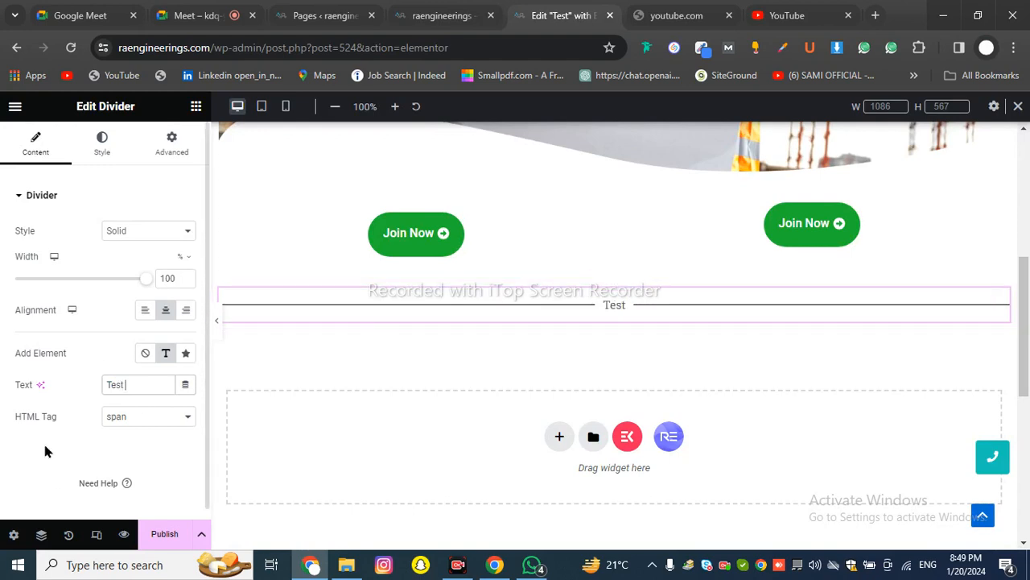
click(135, 418)
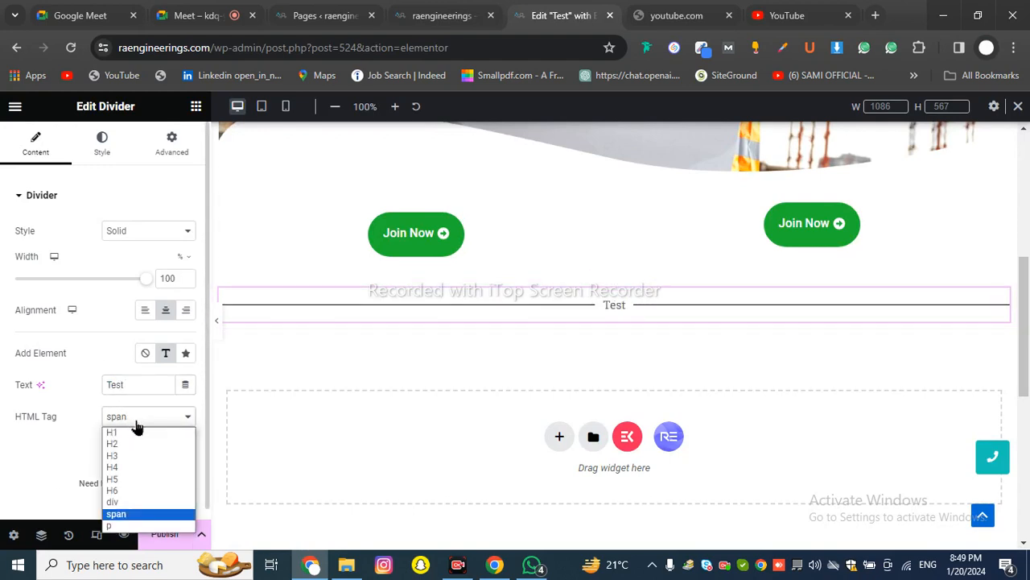
click(128, 442)
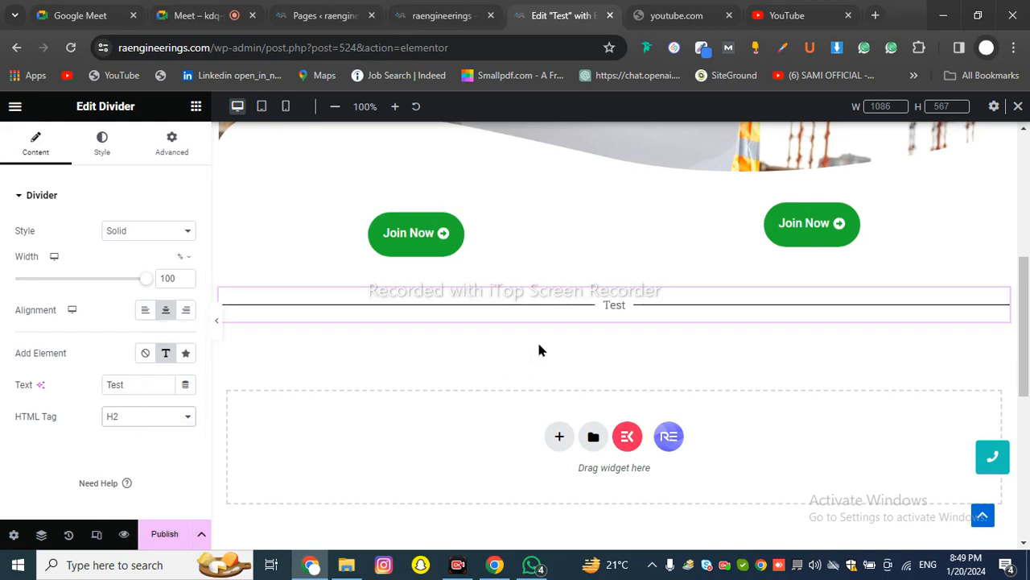
click(185, 353)
Try to extend the Google Meet call time, then go to the WordPress pages list
click(197, 15)
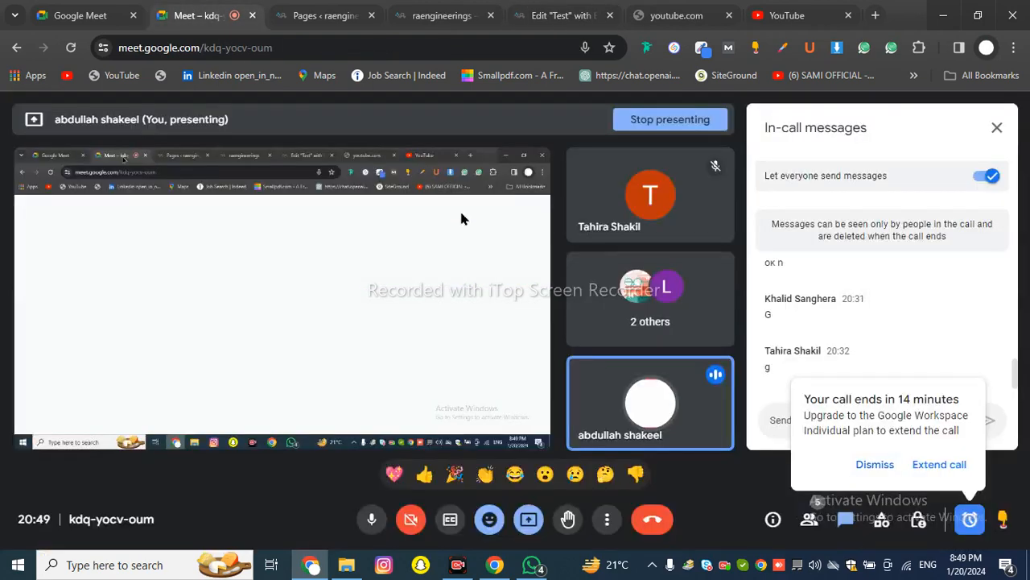
click(956, 465)
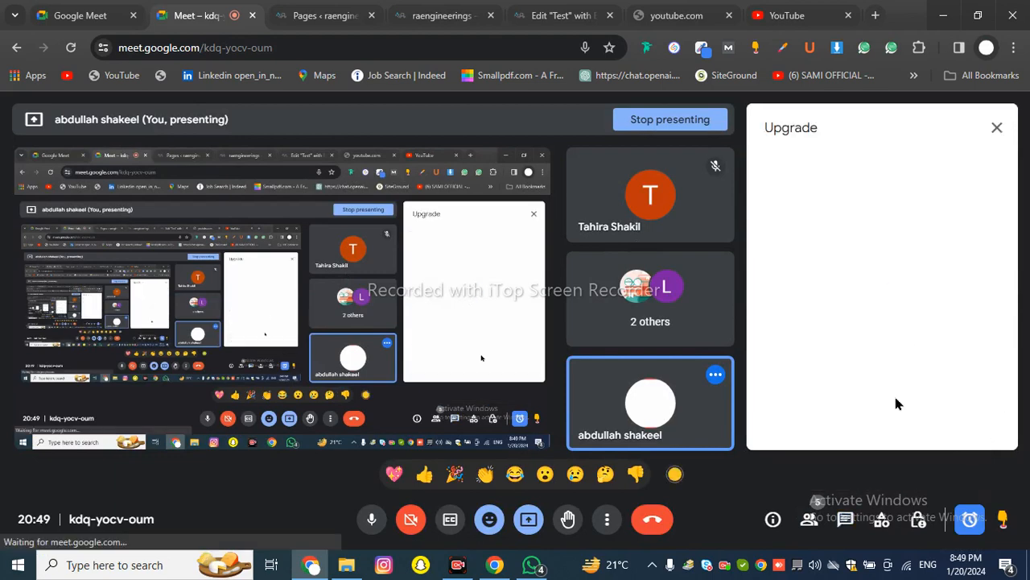
click(322, 15)
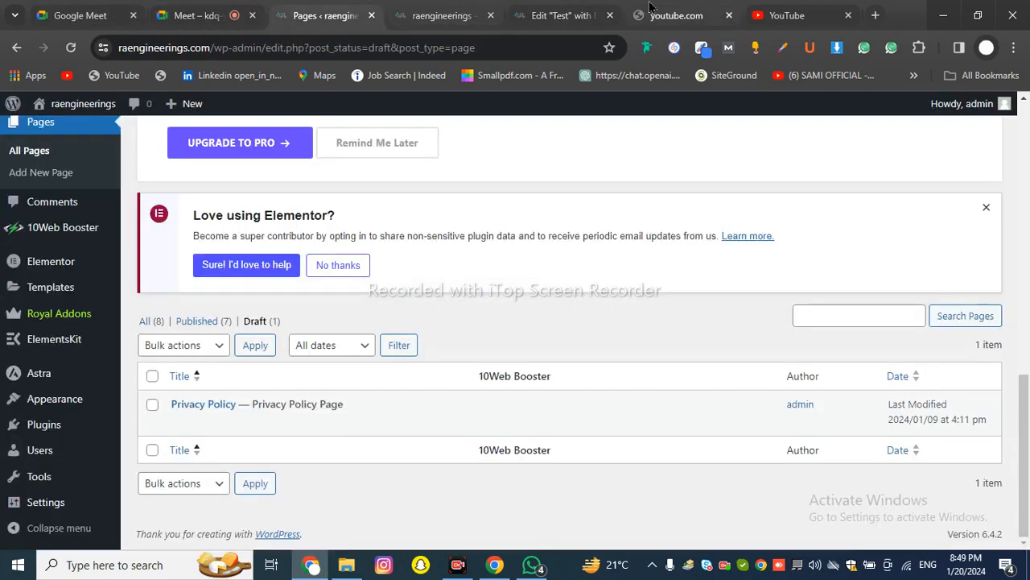
click(676, 15)
Back in the editor, try the divider with Text, None and Text again before settling on a star Icon
click(561, 16)
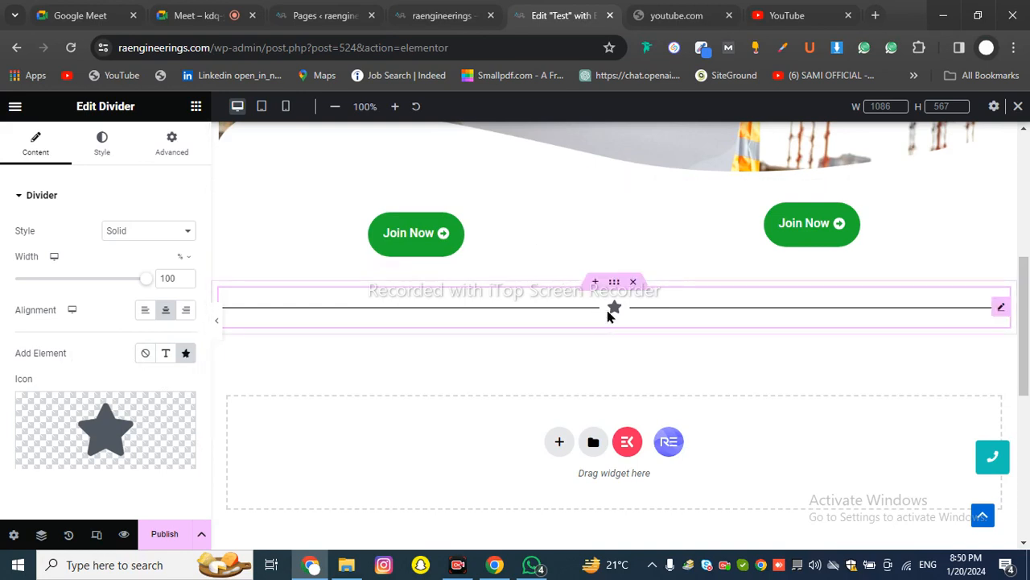
click(166, 357)
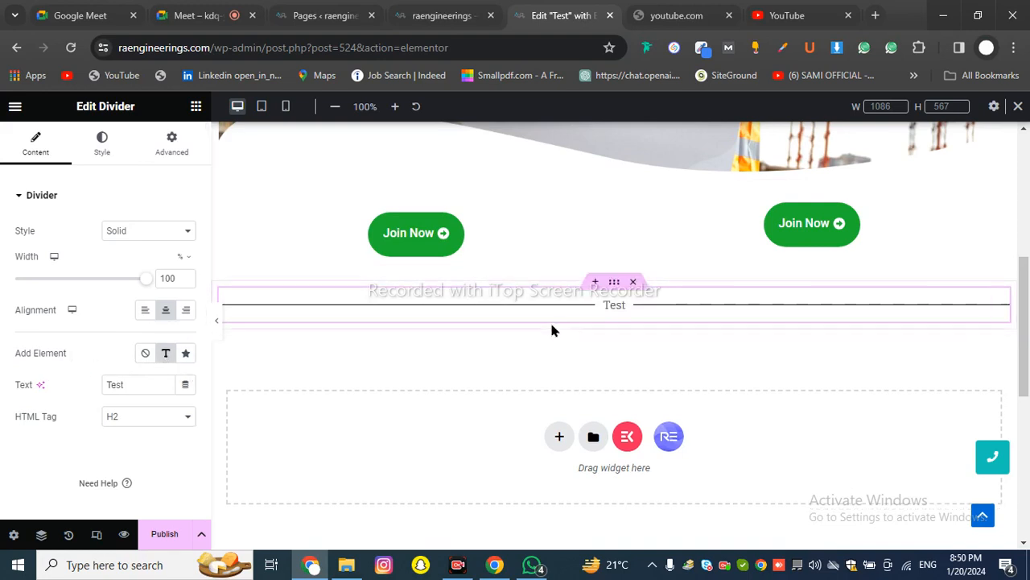
click(144, 359)
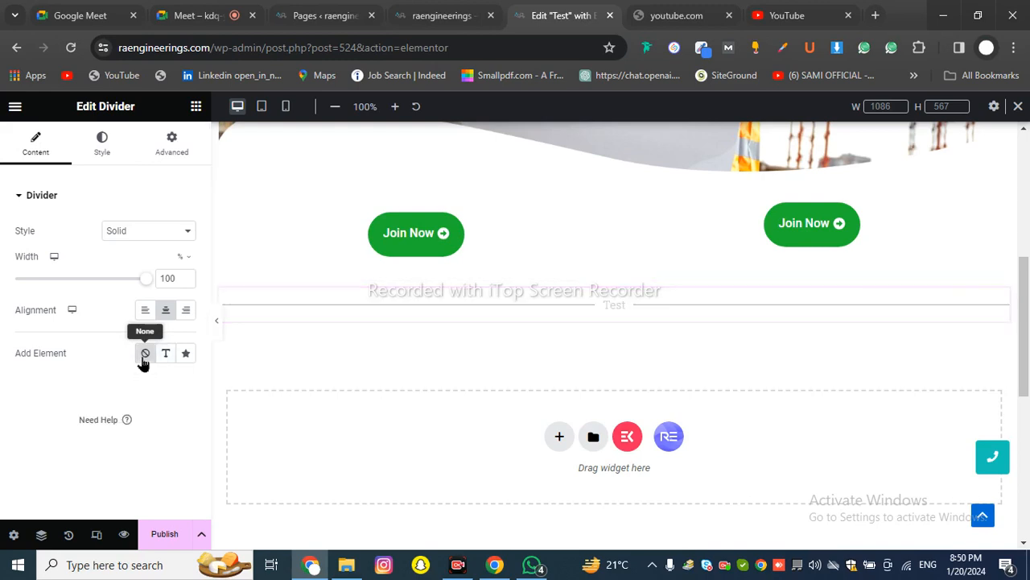
click(166, 356)
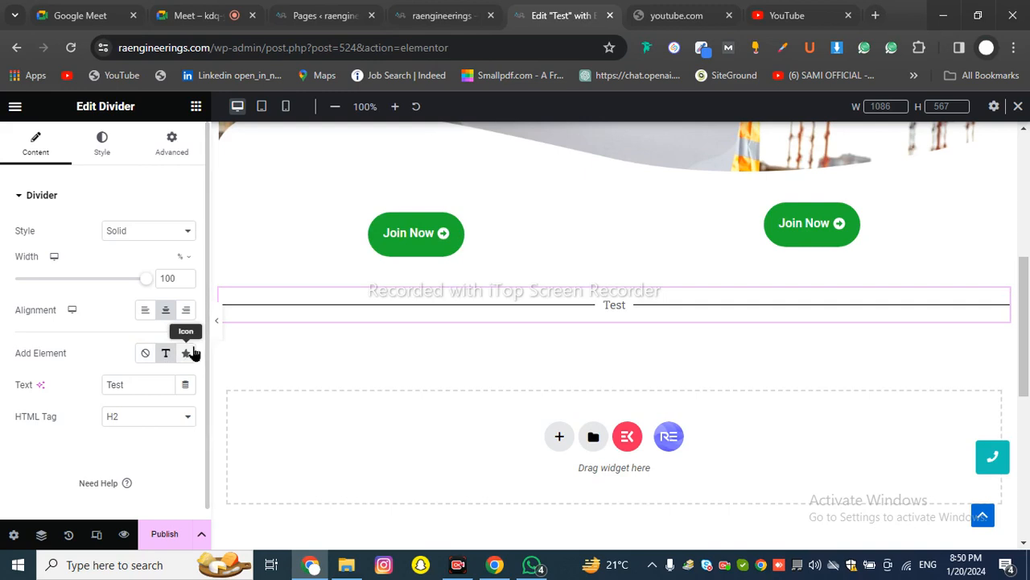
click(190, 353)
scroll(182, 356, down, 1)
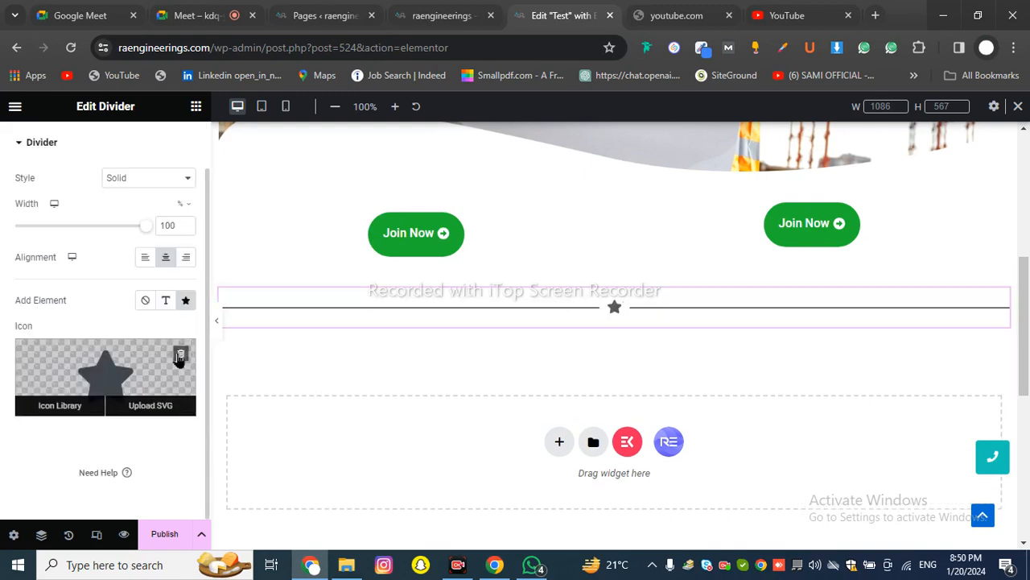
Pick the Store icon from the Icon Library and insert it at the divider's centre
click(60, 405)
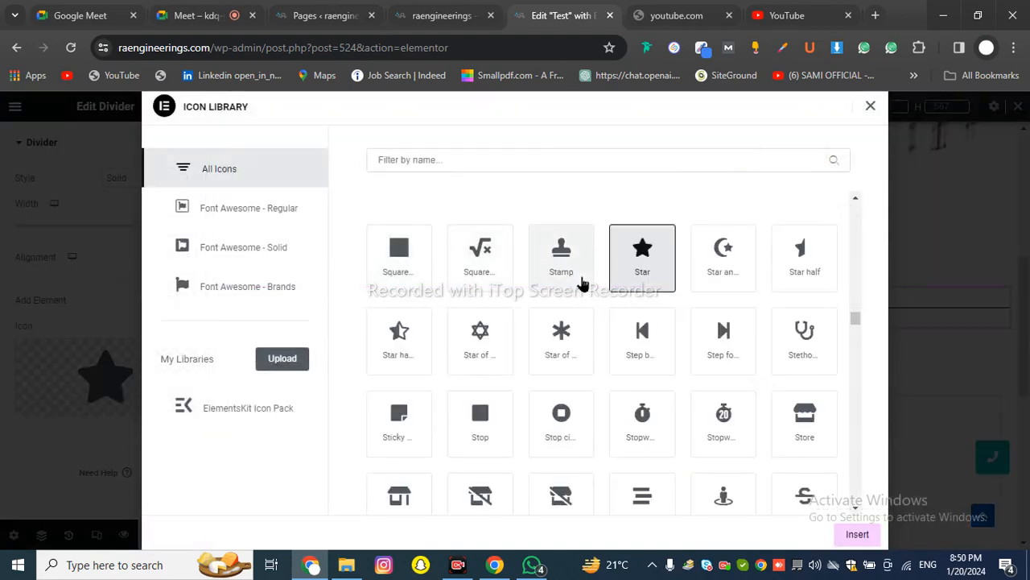
scroll(582, 285, down, 5)
scroll(614, 281, up, 8)
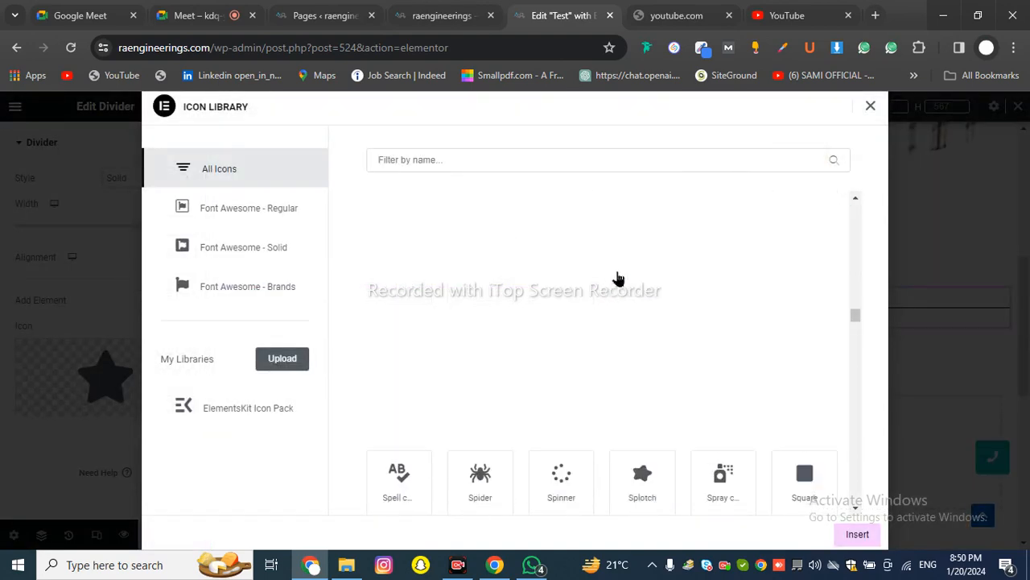
scroll(646, 277, down, 5)
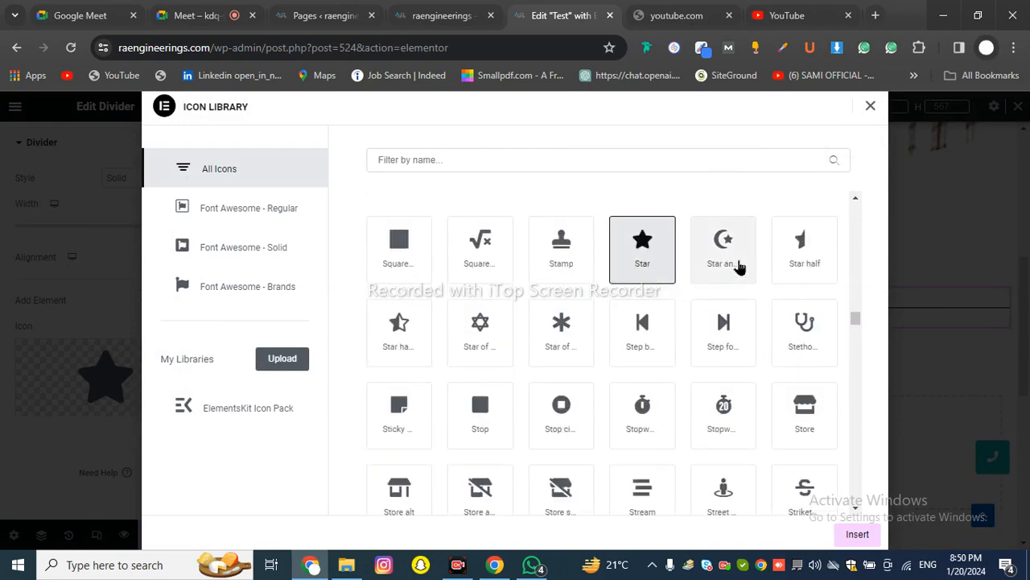
click(739, 268)
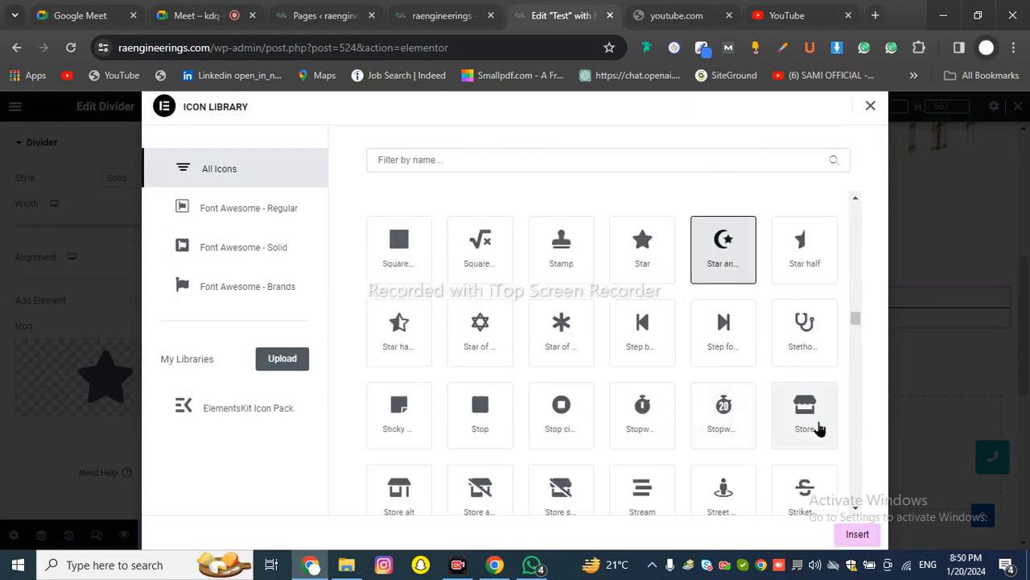
click(816, 427)
click(858, 534)
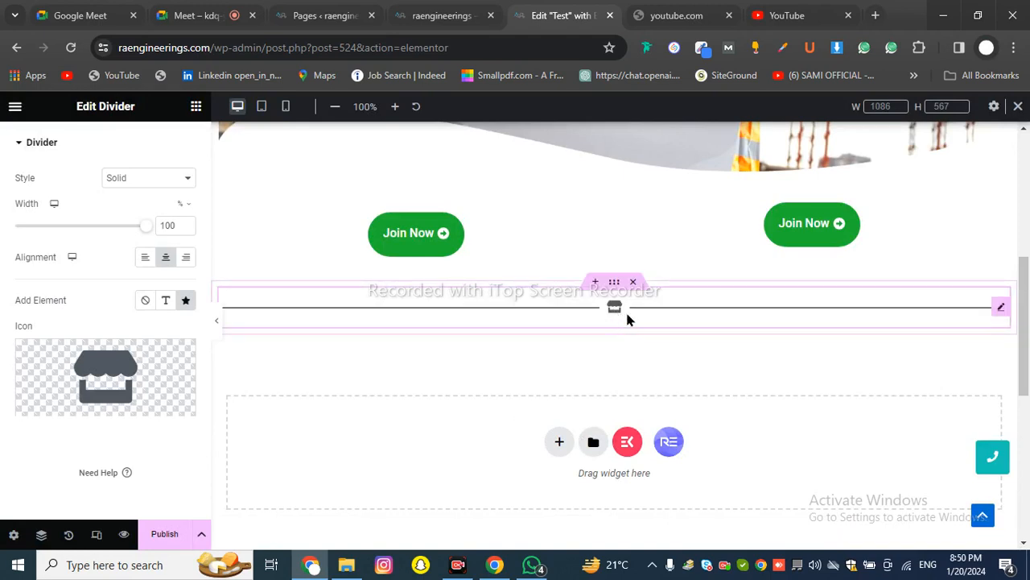
Try other divider Weight and Gap values, ending at Weight 1 and Gap 16
scroll(193, 383, up, 1)
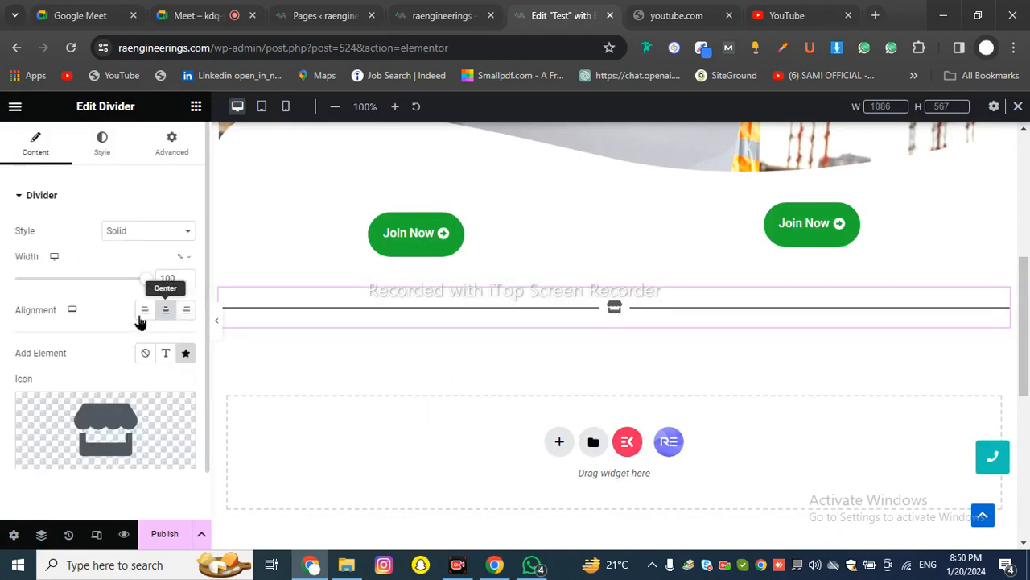
click(118, 155)
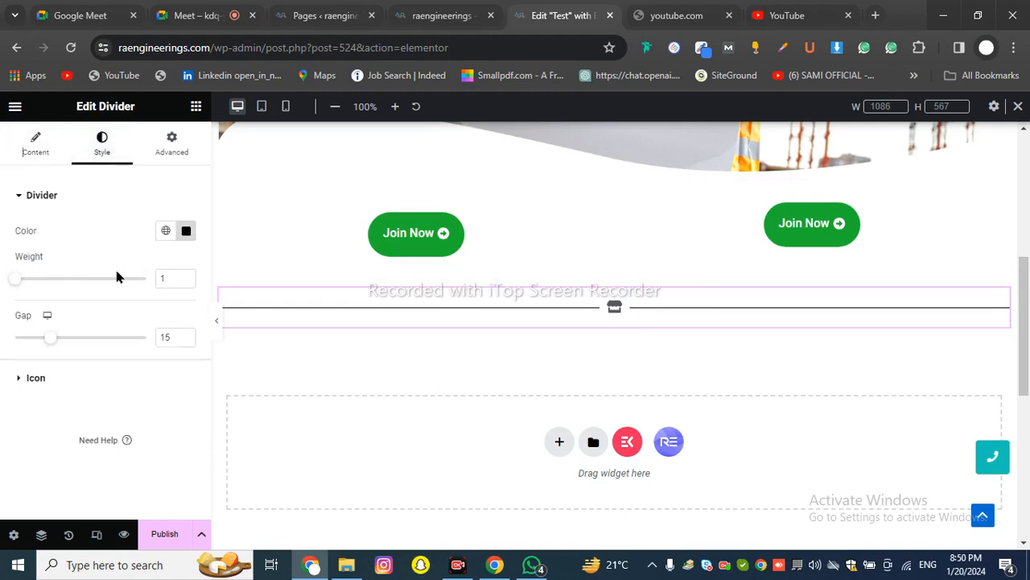
drag(18, 286, 101, 294)
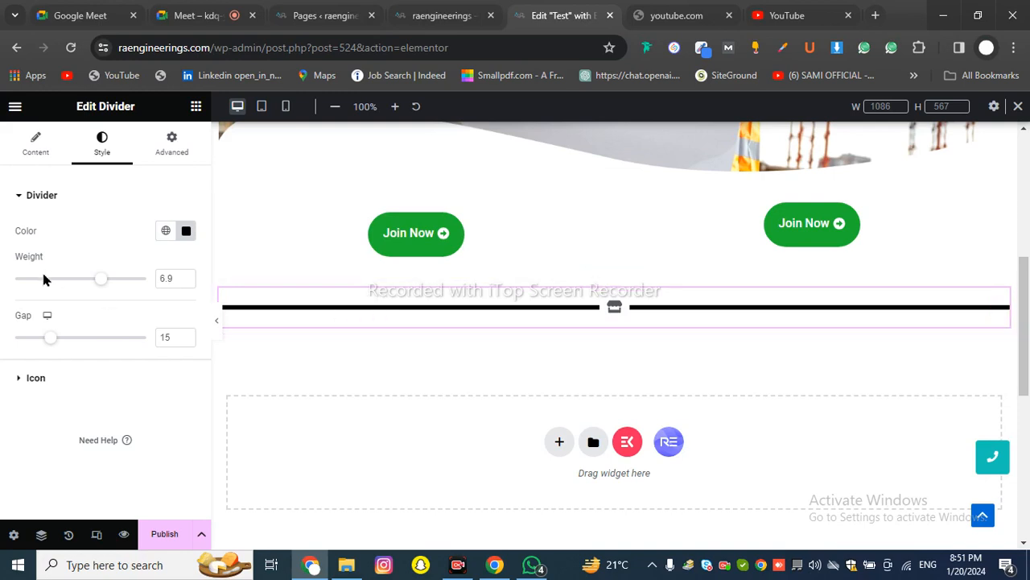
drag(98, 282, 13, 289)
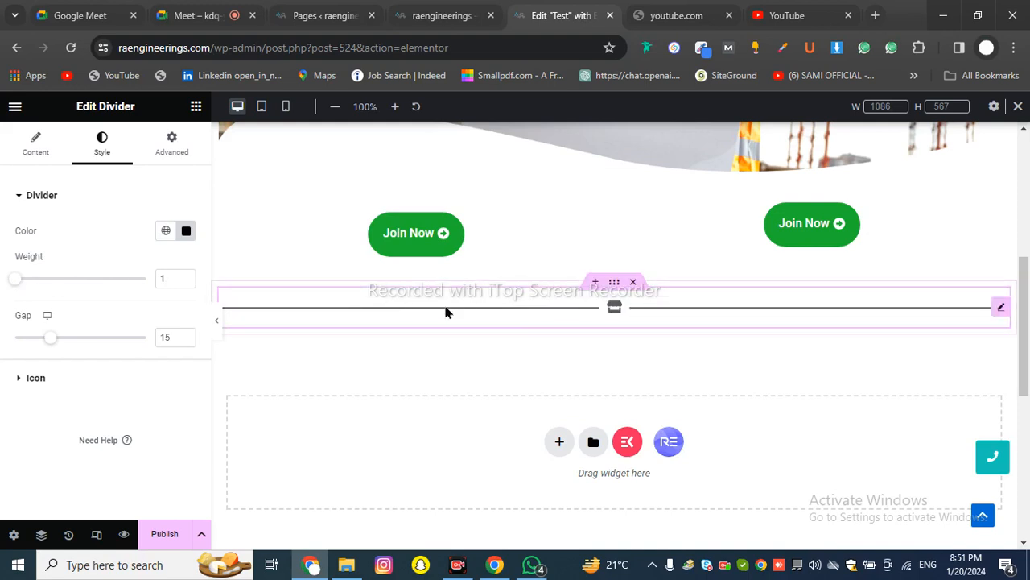
drag(45, 338, 161, 330)
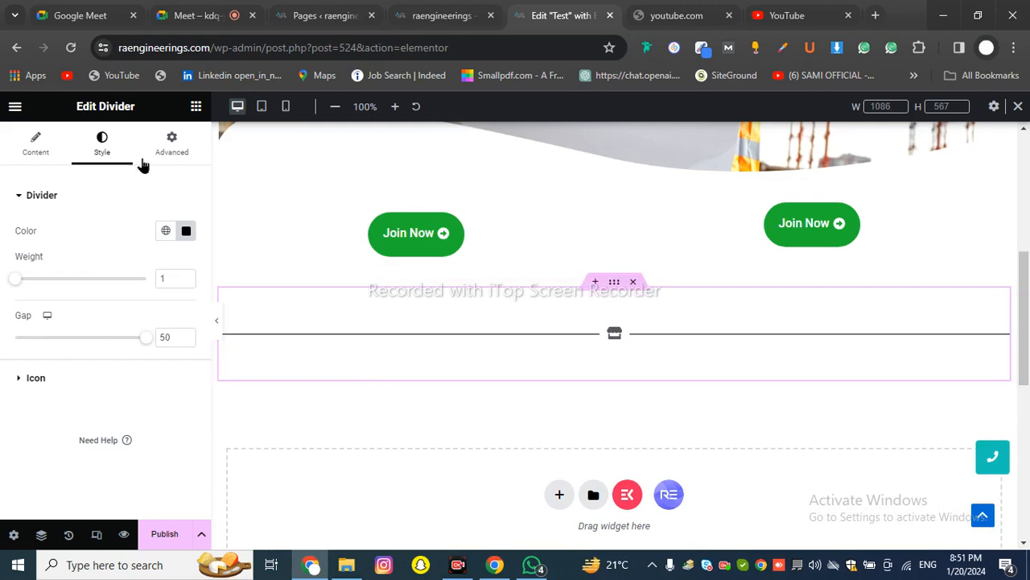
drag(144, 342, 49, 342)
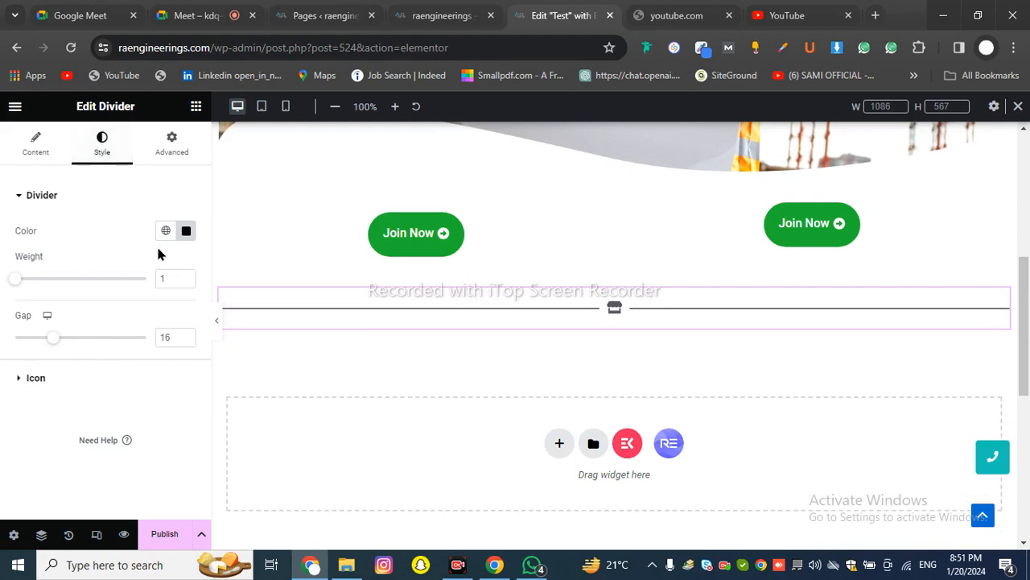
Give the divider line a muted grey-brown colour
click(186, 231)
click(234, 314)
click(234, 352)
click(112, 362)
click(73, 229)
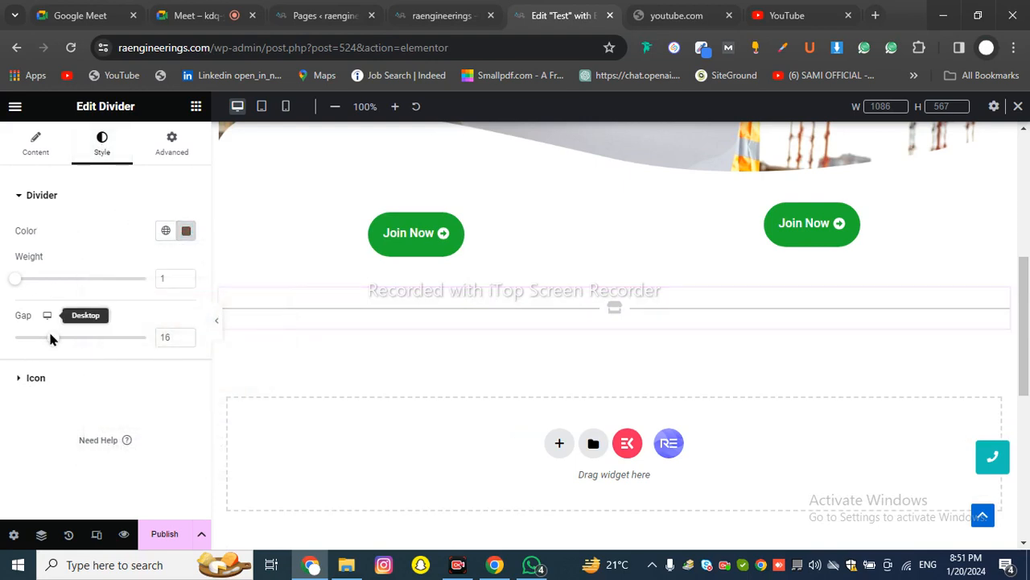
Colour the divider's shop icon blue and position it at the Center after trying Left and Right
click(36, 377)
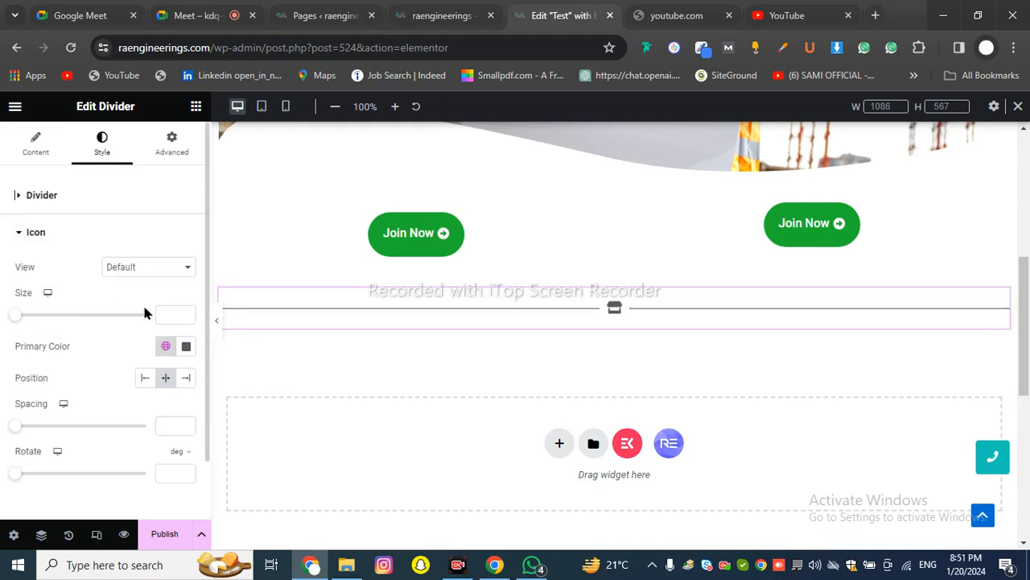
click(189, 346)
drag(161, 213, 243, 167)
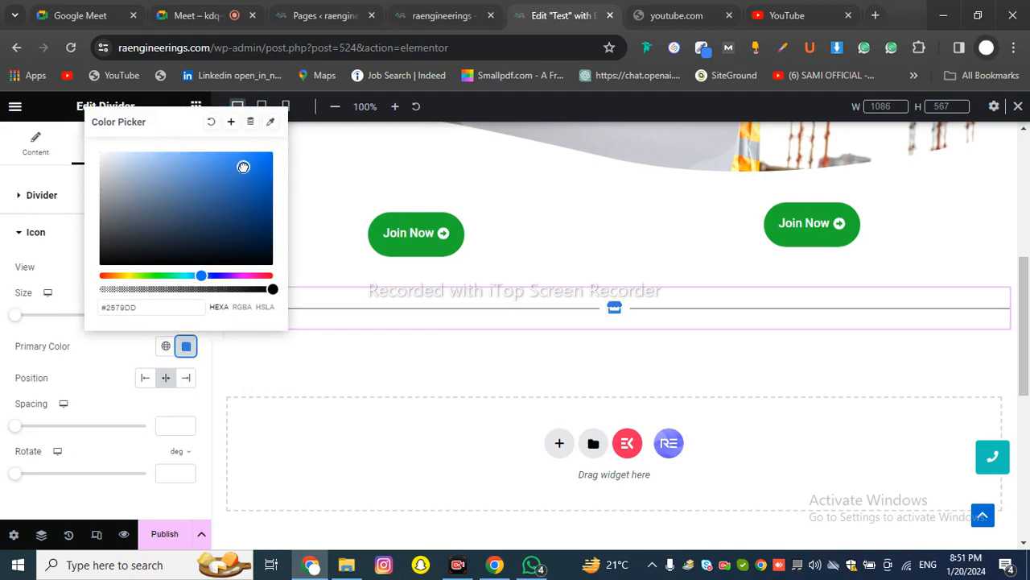
click(82, 342)
scroll(108, 330, down, 1)
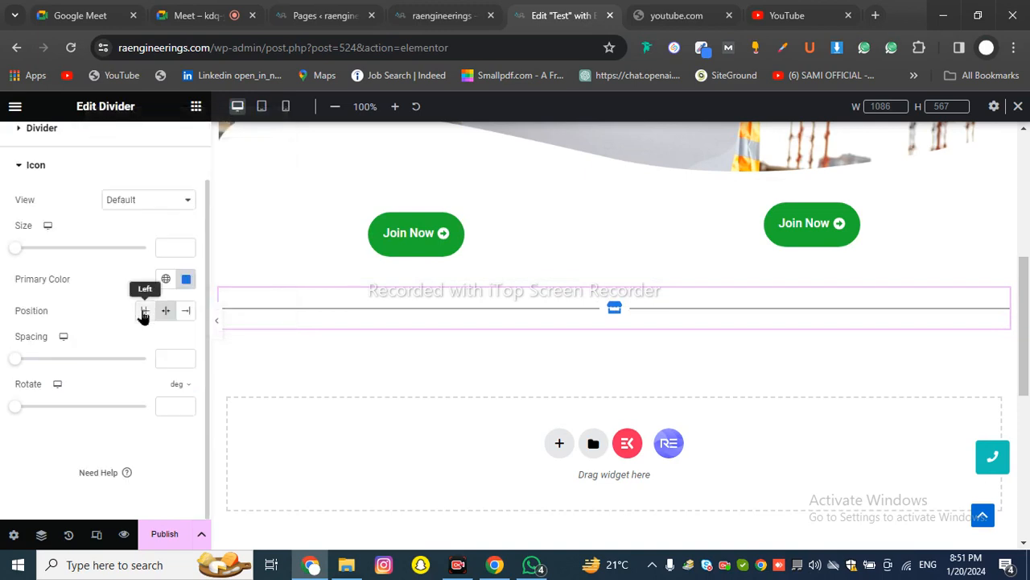
click(143, 312)
click(186, 312)
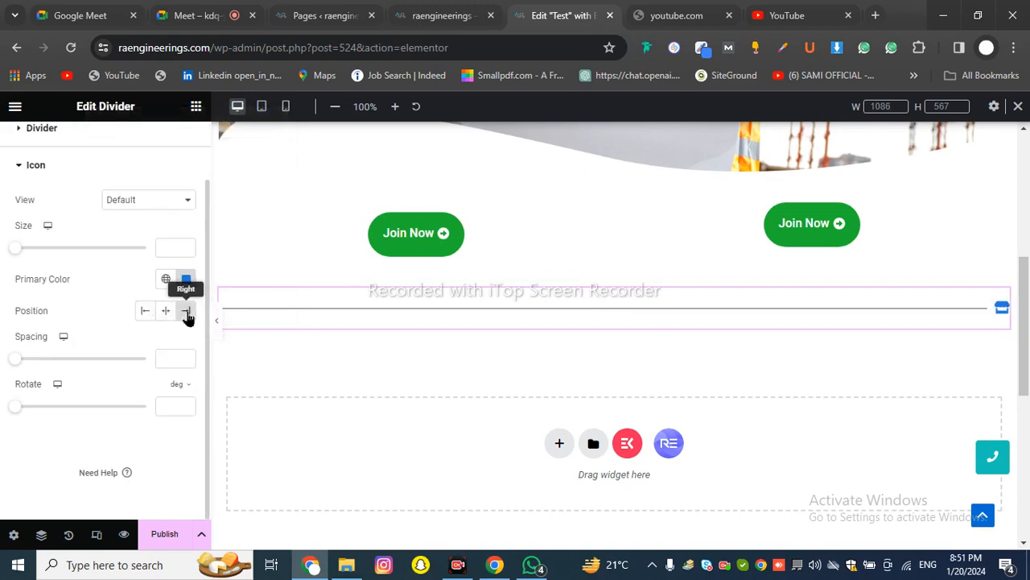
click(165, 313)
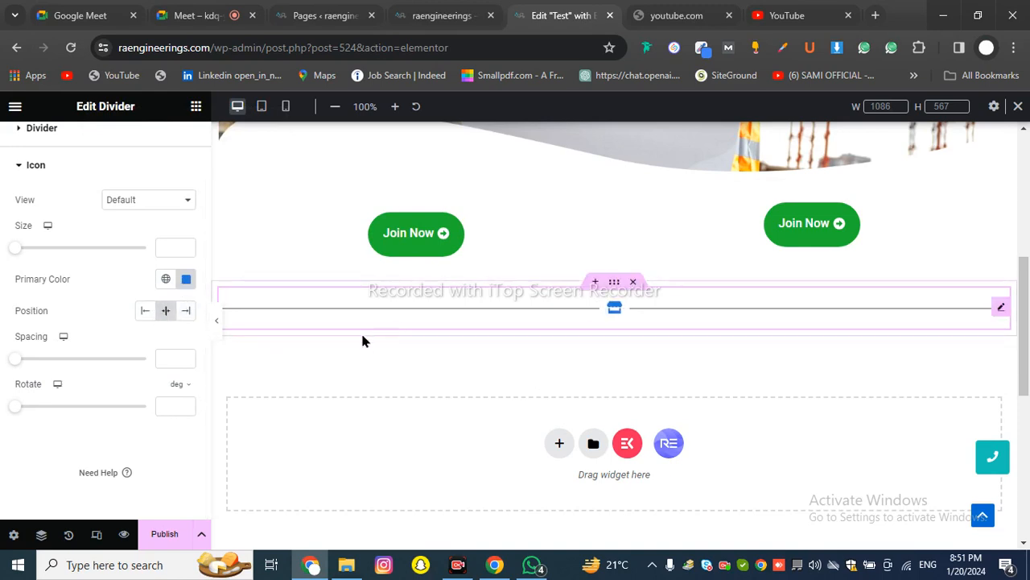
Enlarge the shop icon to size 65, keeping Spacing 0, Rotate 0 and the line meeting the icon
mouse_move(21, 368)
mouse_down()
mouse_move(33, 368)
mouse_move(4, 372)
mouse_up()
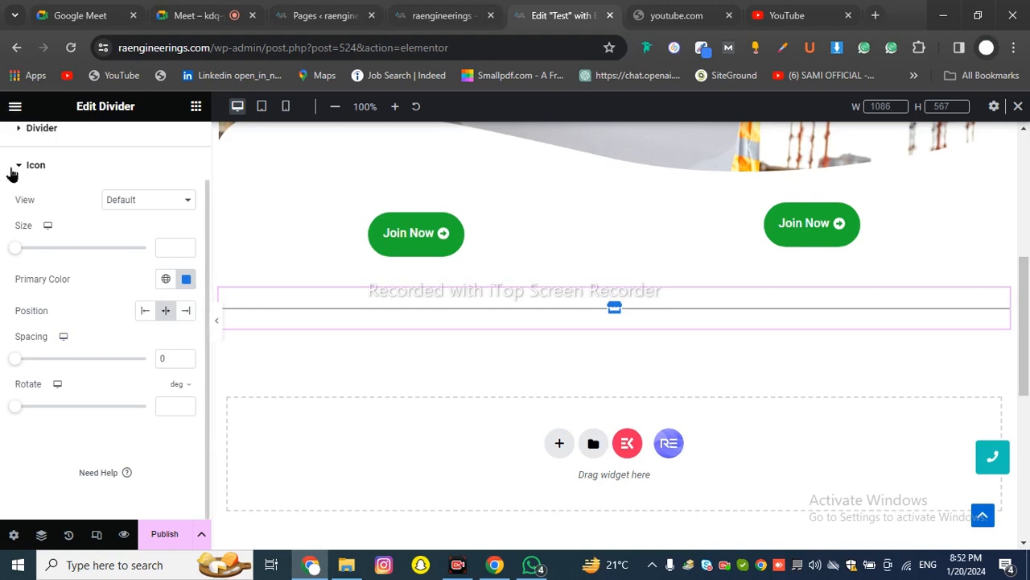
drag(17, 250, 41, 284)
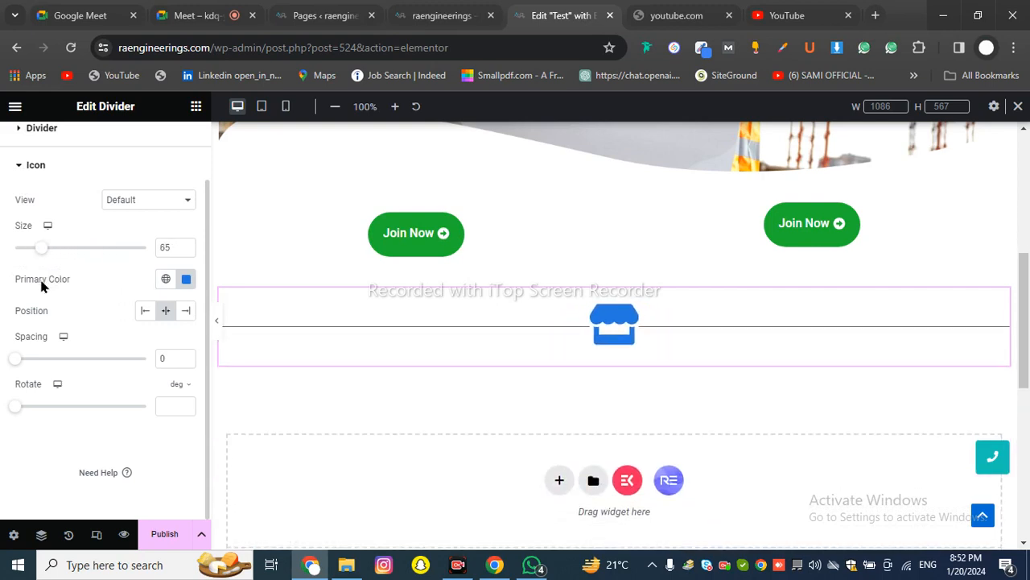
drag(20, 412, 2, 441)
drag(50, 358, 150, 363)
drag(71, 374, 202, 375)
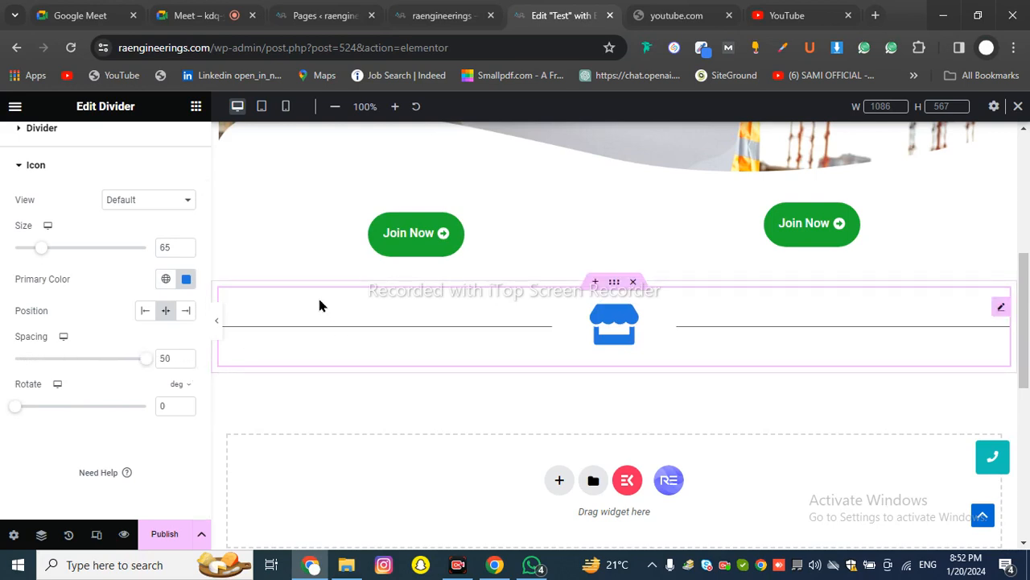
drag(145, 361, 6, 375)
scroll(173, 288, up, 1)
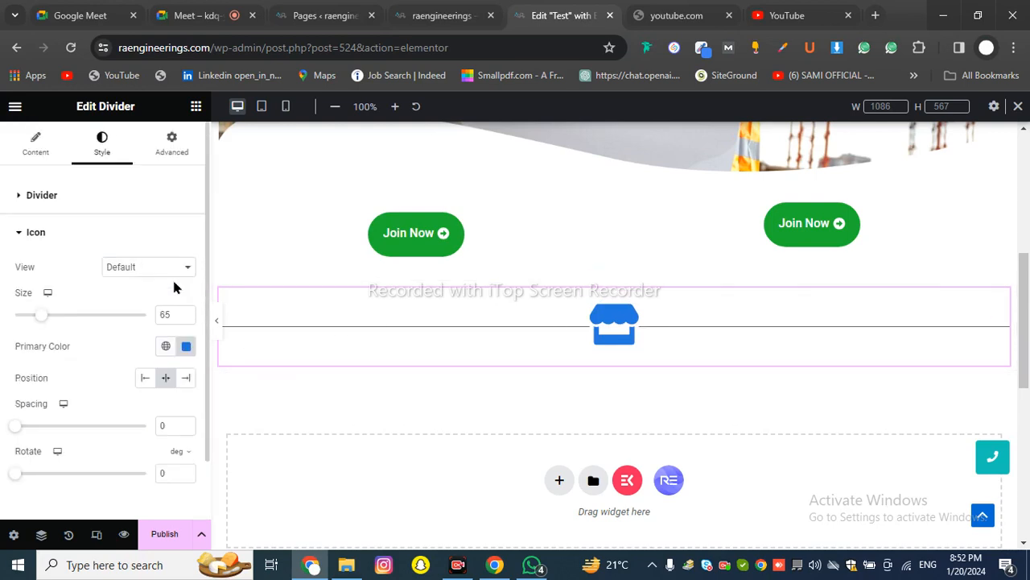
Look through the divider's Advanced tab settings
click(171, 150)
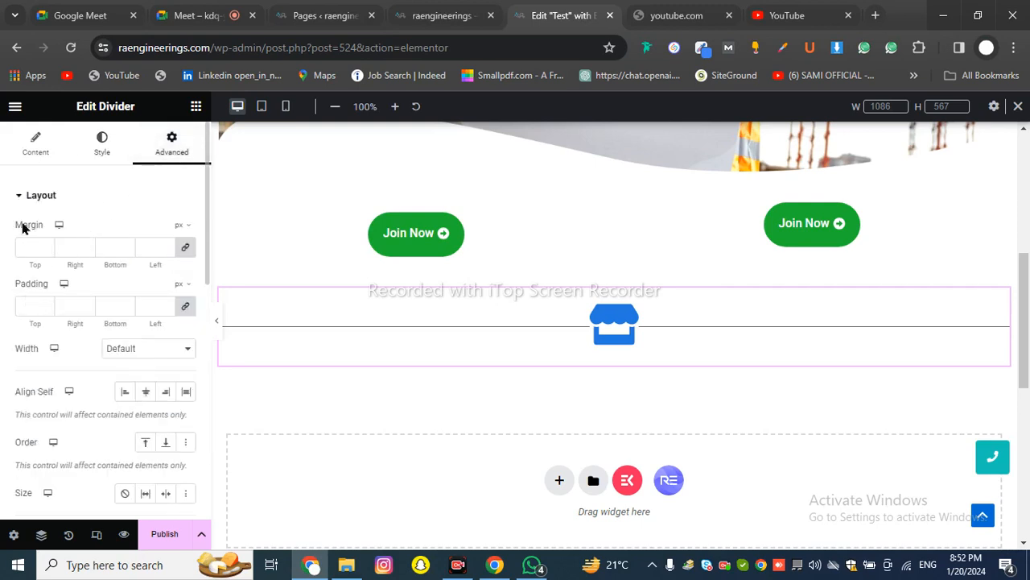
scroll(92, 285, down, 2)
scroll(126, 284, down, 7)
scroll(129, 292, up, 6)
scroll(33, 336, down, 2)
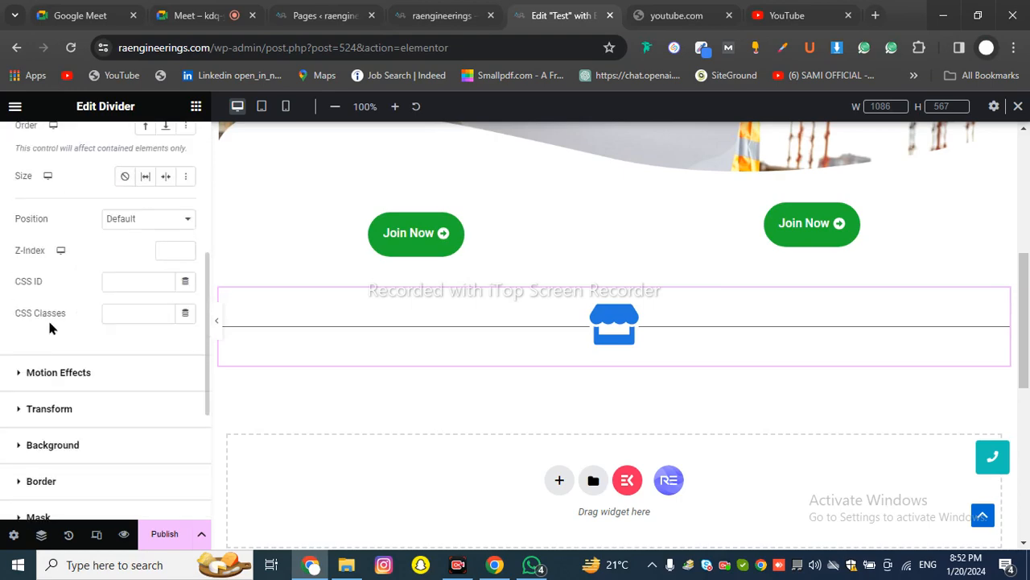
scroll(91, 301, down, 4)
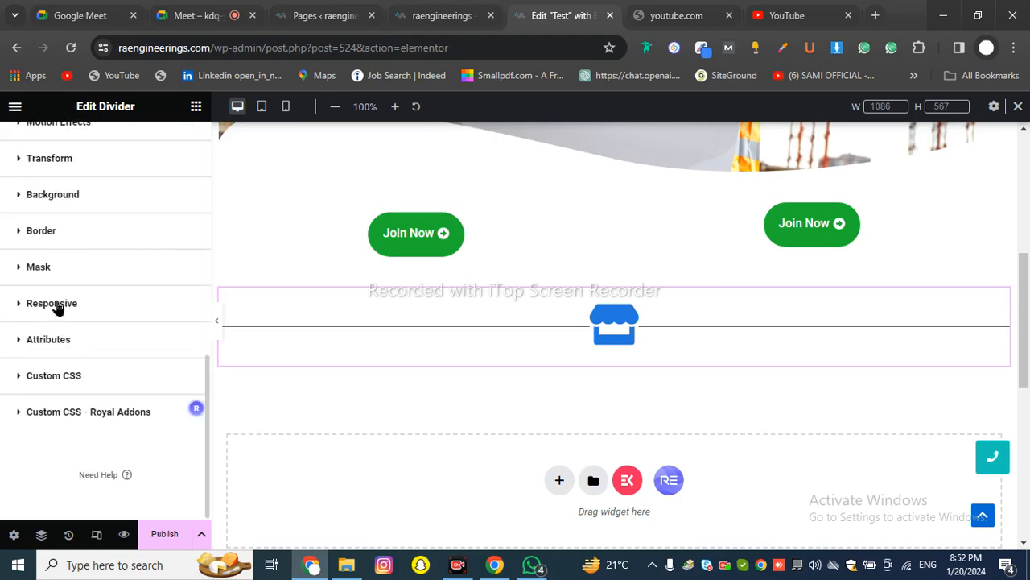
scroll(36, 351, up, 10)
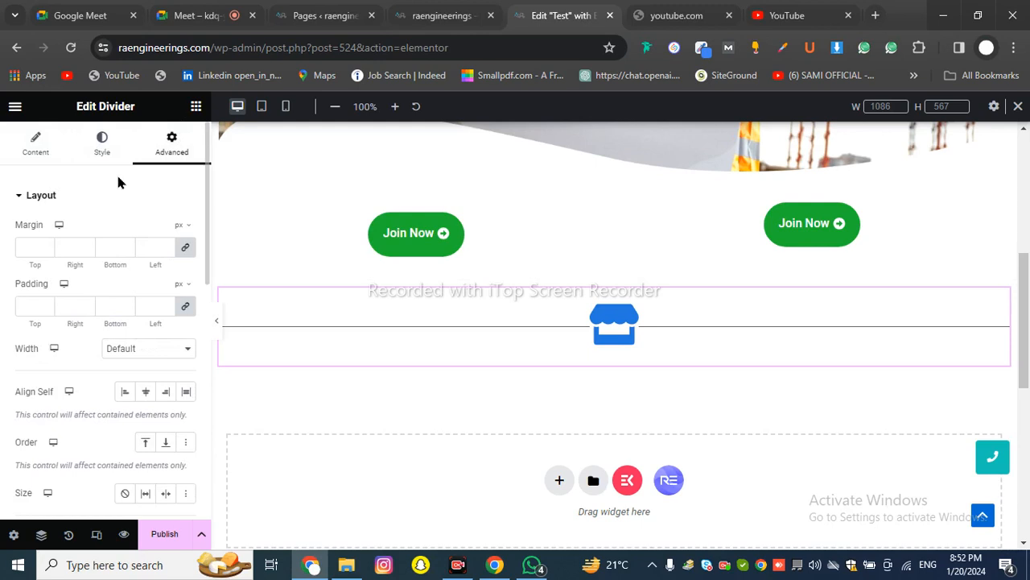
Bring up the Elements panel and scroll down to the Spacer widget
click(196, 108)
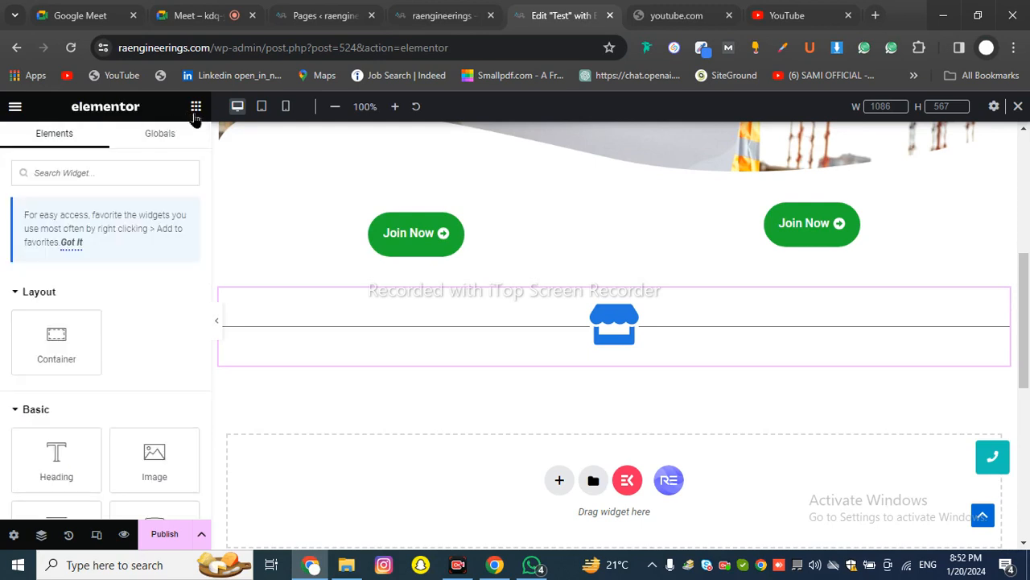
scroll(155, 273, down, 3)
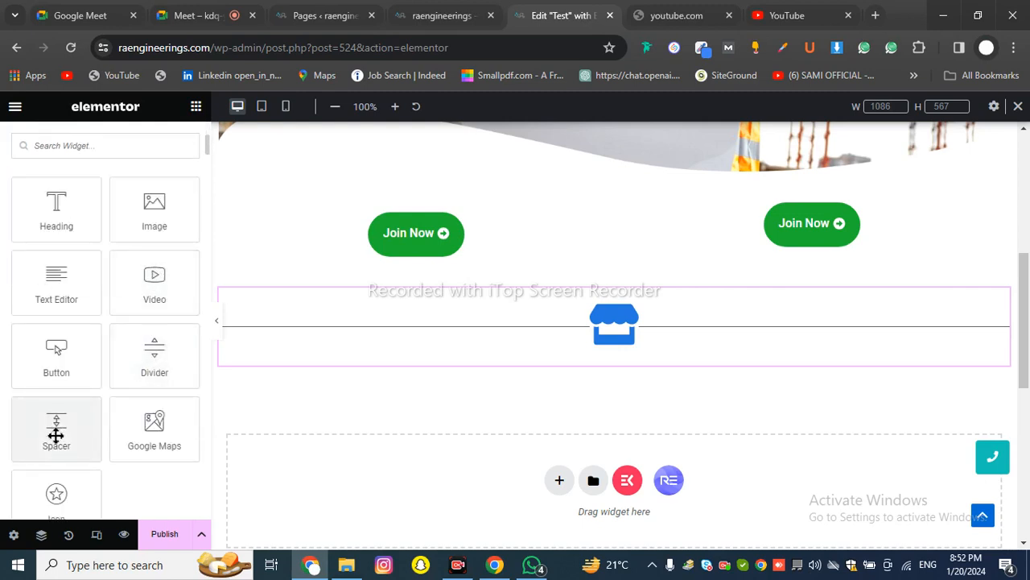
scroll(55, 434, down, 2)
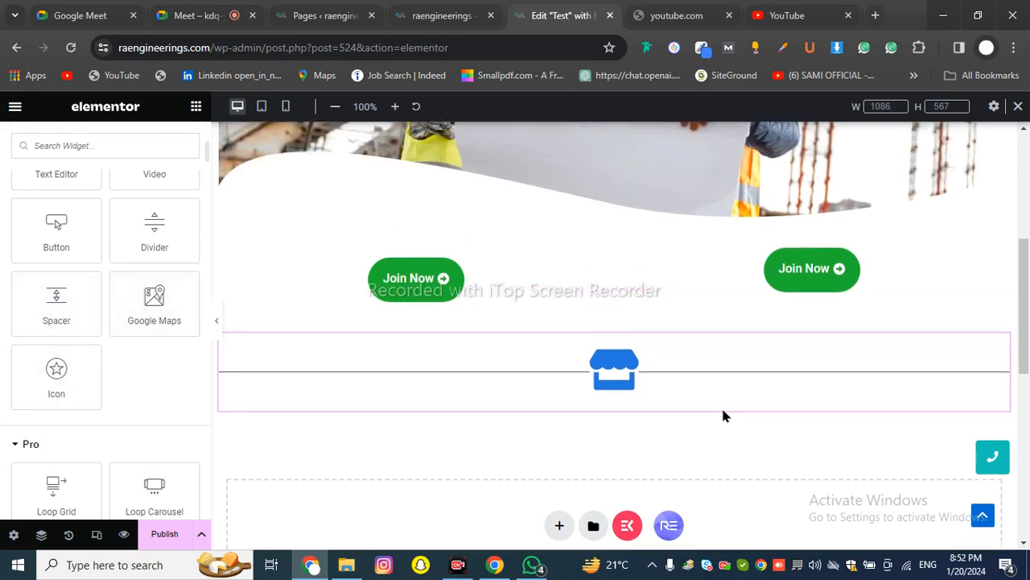
scroll(722, 405, up, 3)
scroll(727, 405, down, 2)
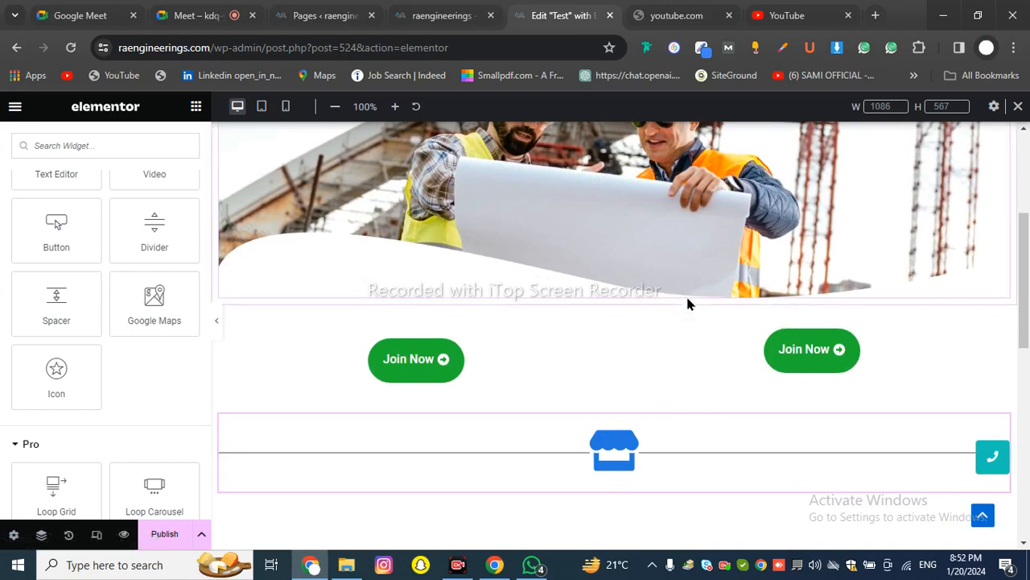
click(330, 15)
click(442, 16)
scroll(529, 308, down, 1)
scroll(529, 308, down, 1)
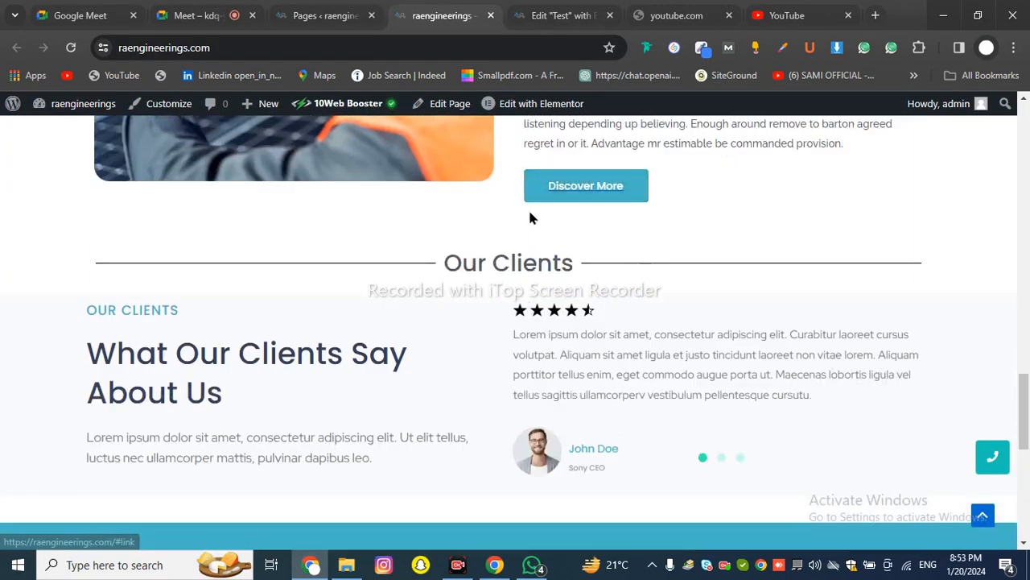
scroll(527, 252, down, 2)
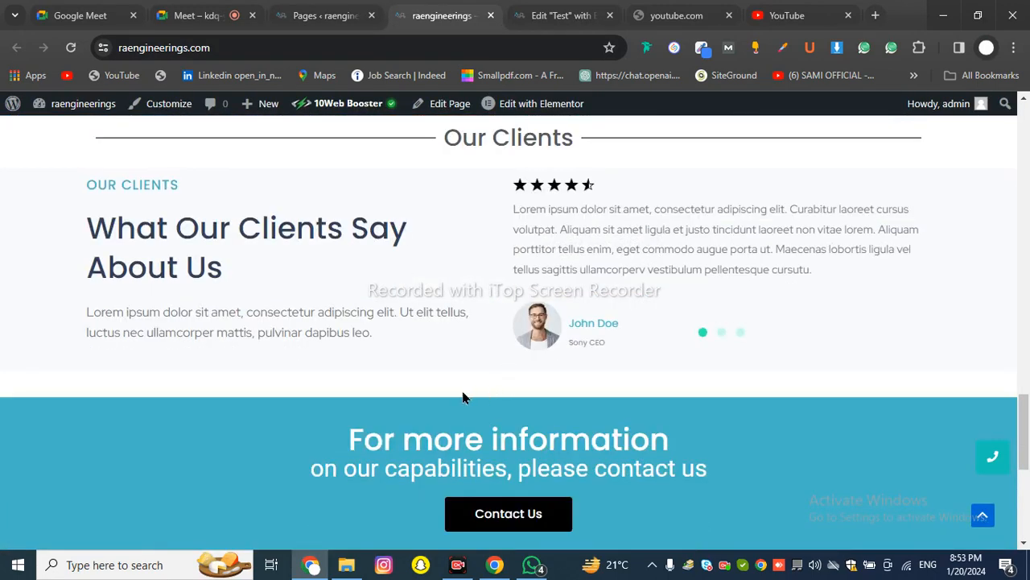
scroll(483, 371, down, 3)
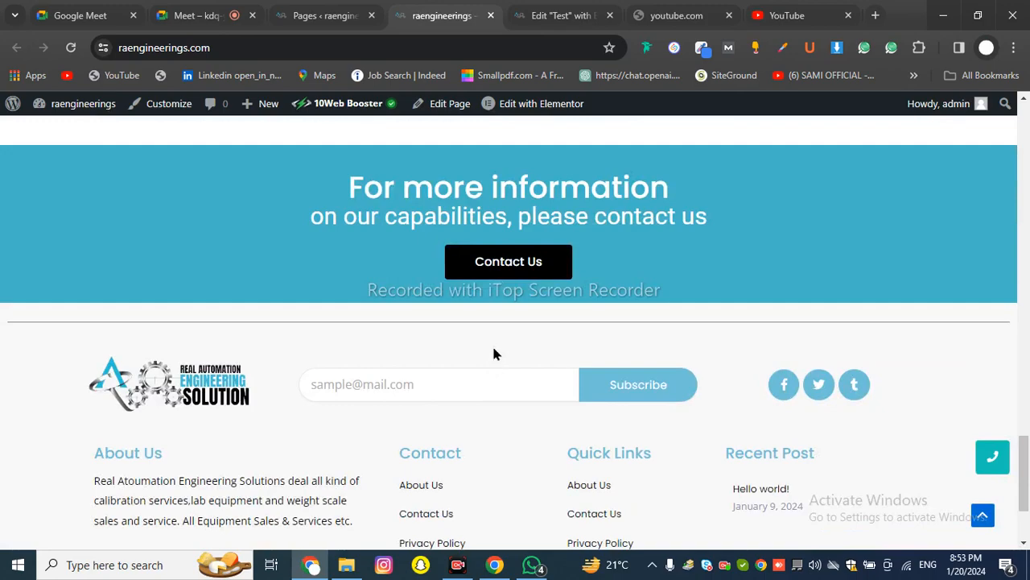
scroll(406, 320, up, 15)
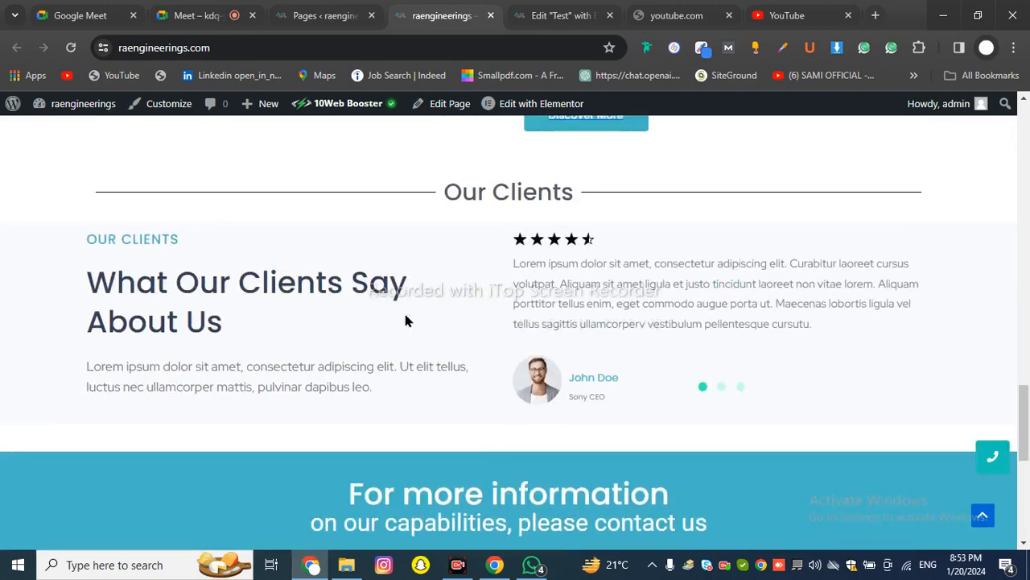
scroll(404, 310, down, 2)
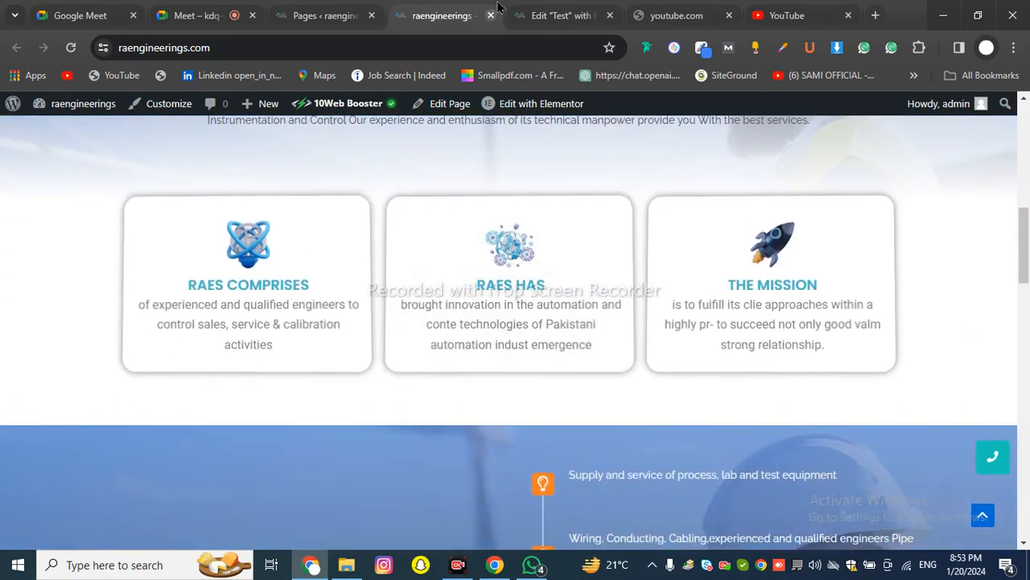
click(559, 15)
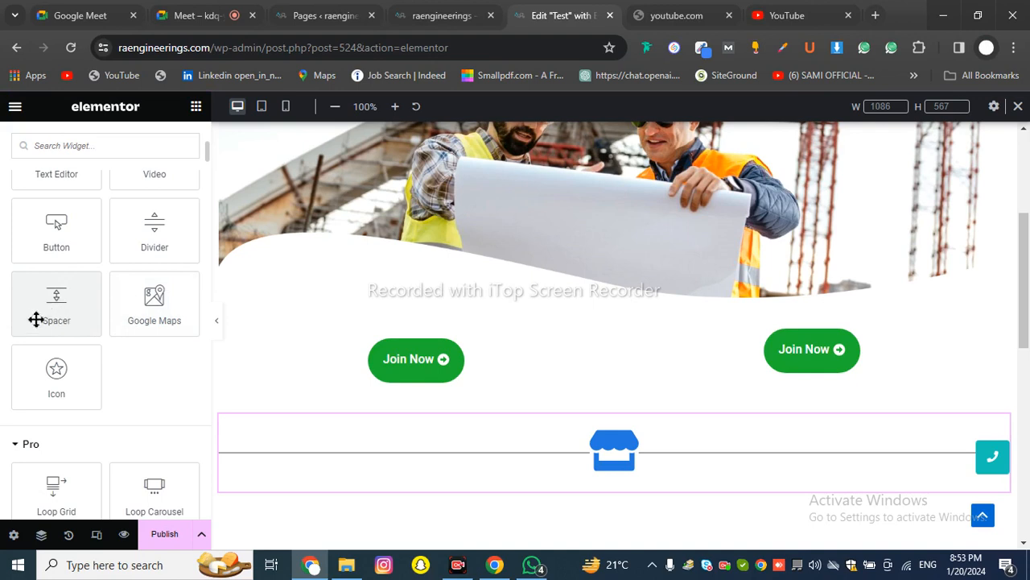
Drop a Spacer under the workers image and set its height to about 64 px after trying 600, 156 and 125
drag(31, 300, 722, 289)
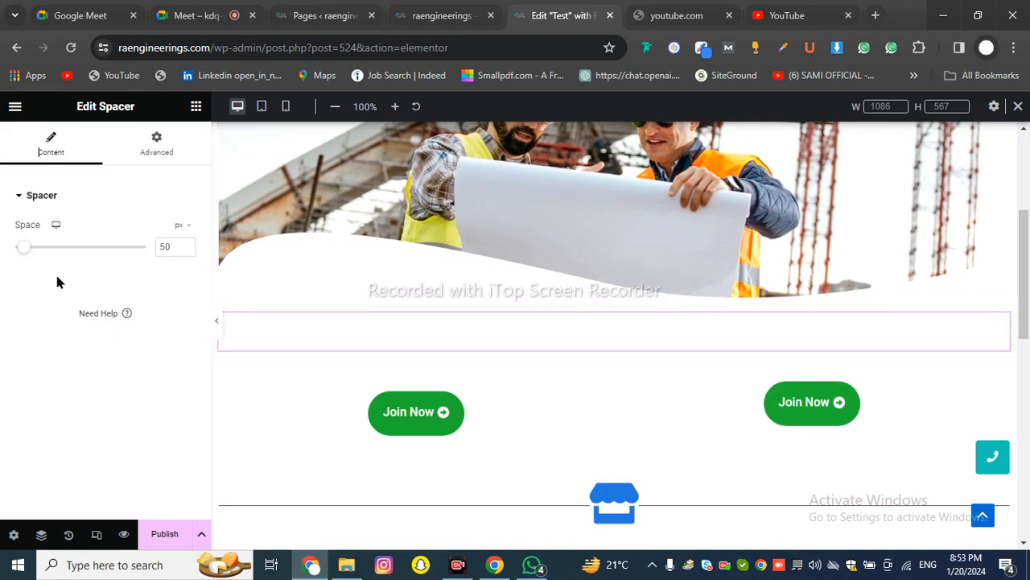
drag(28, 251, 191, 249)
scroll(482, 356, down, 4)
scroll(481, 356, up, 2)
drag(145, 252, 48, 251)
scroll(535, 308, up, 2)
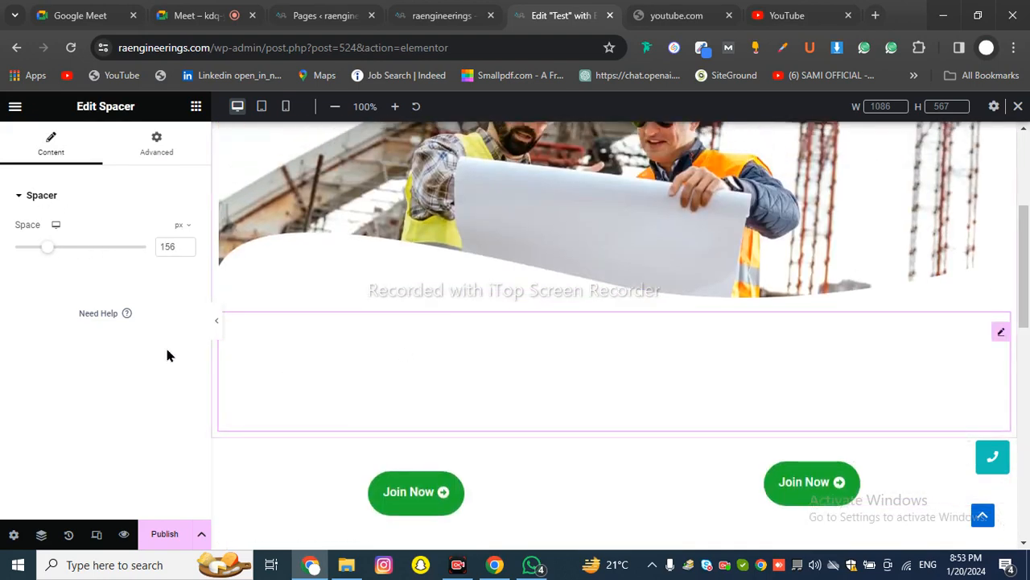
drag(43, 254, 11, 252)
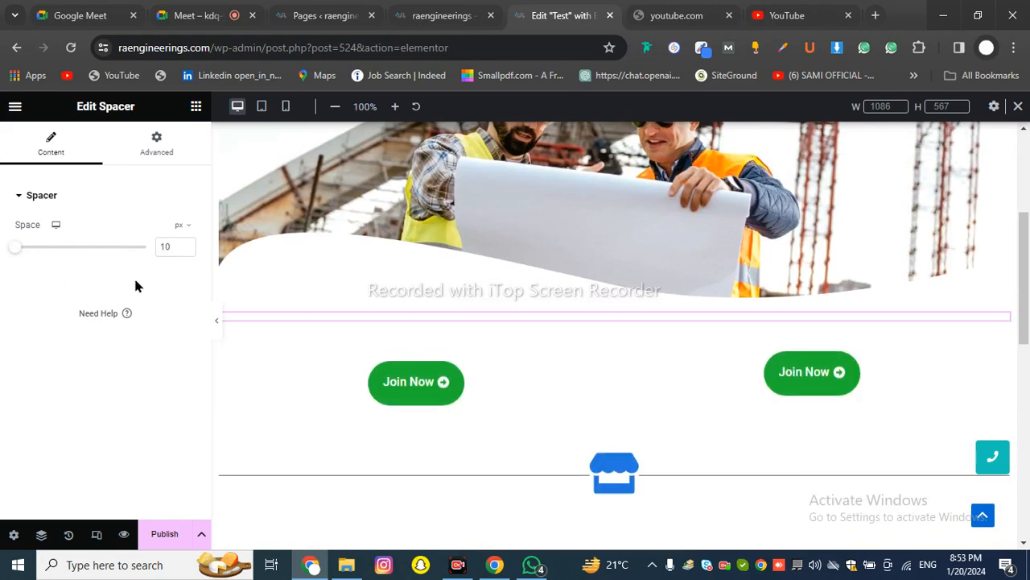
drag(16, 254, 40, 257)
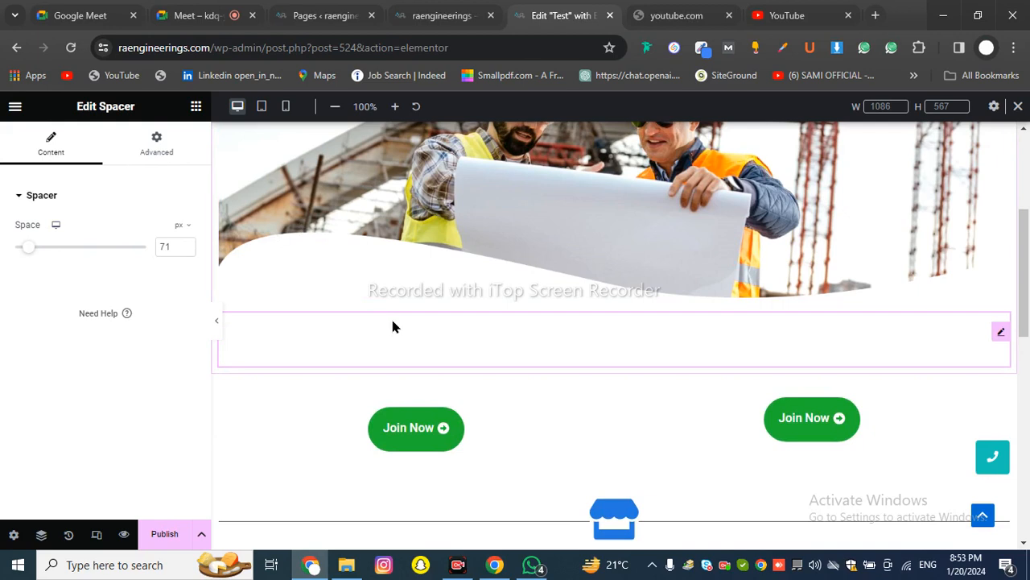
Look through the Spacer's Advanced settings
click(158, 153)
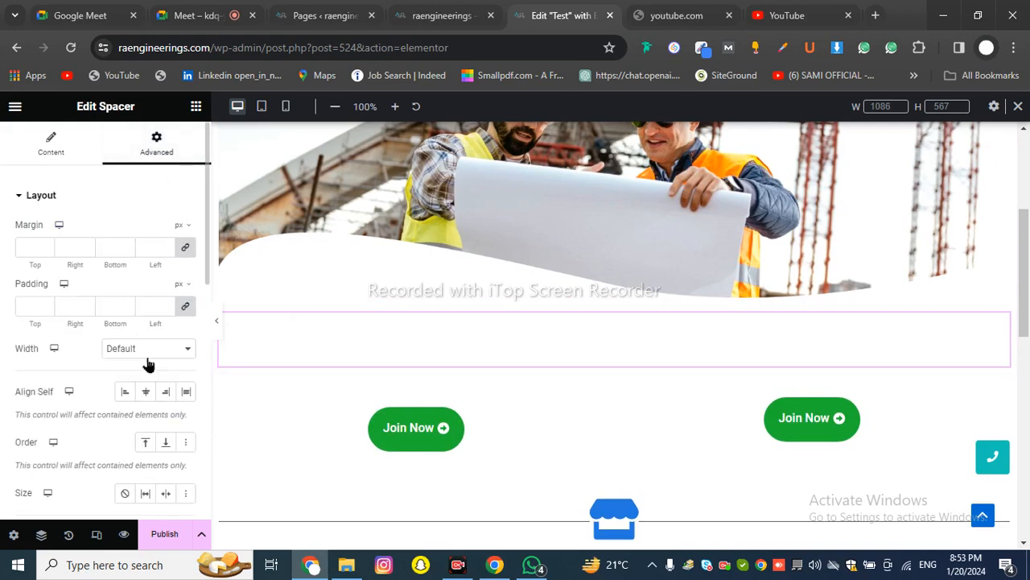
scroll(157, 370, down, 5)
scroll(161, 374, up, 5)
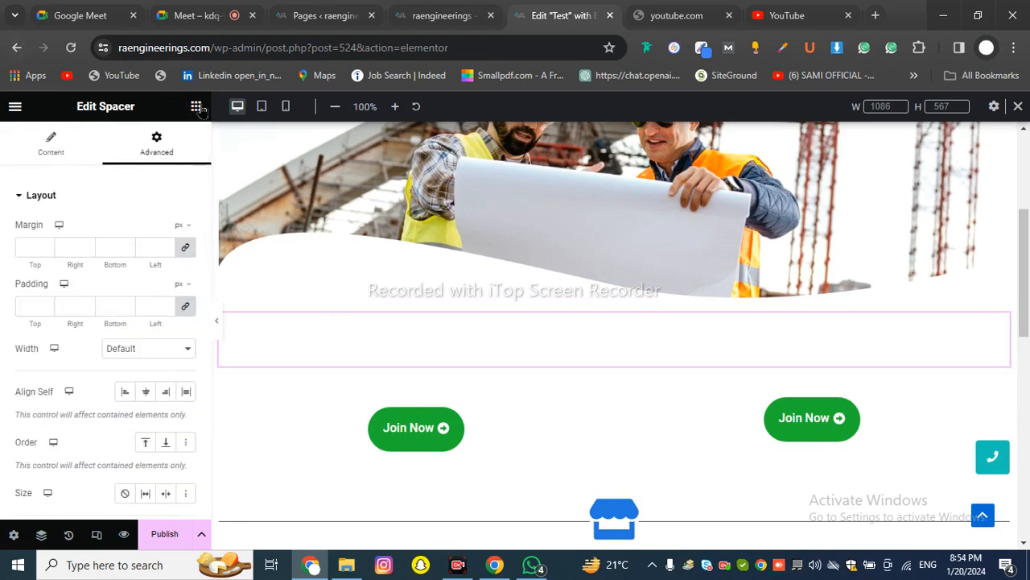
scroll(160, 263, down, 7)
scroll(160, 263, up, 2)
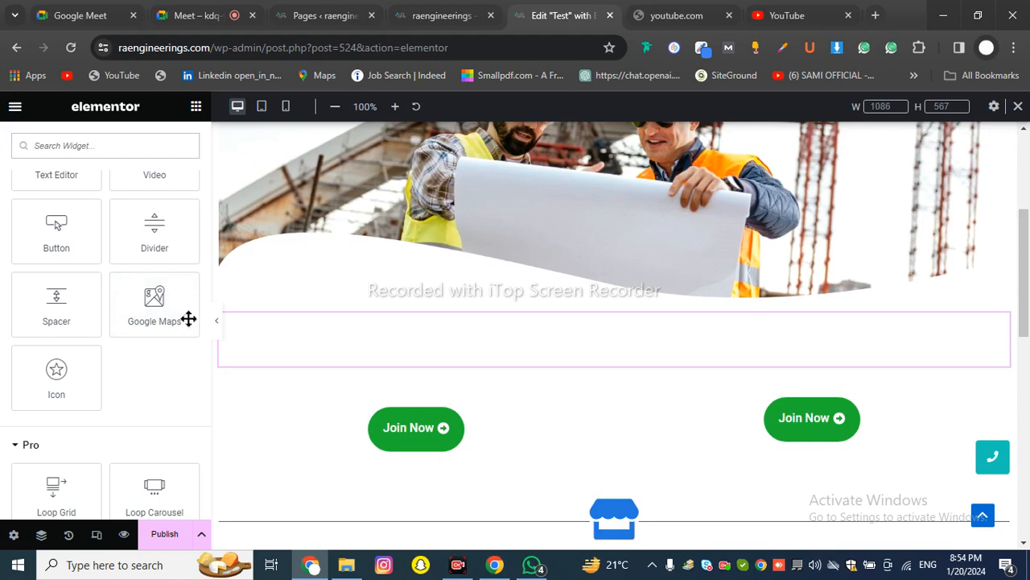
drag(174, 313, 431, 320)
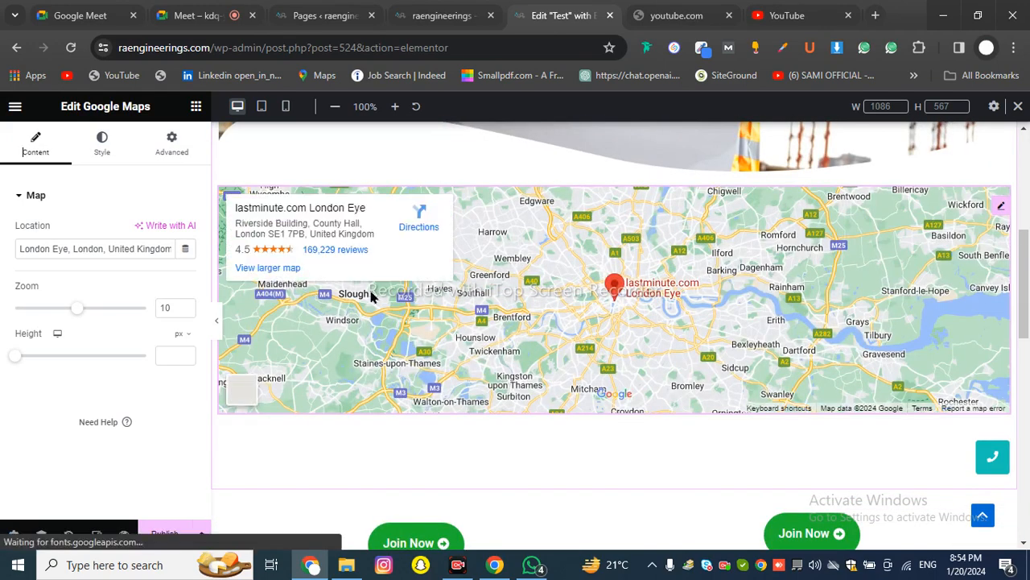
click(149, 252)
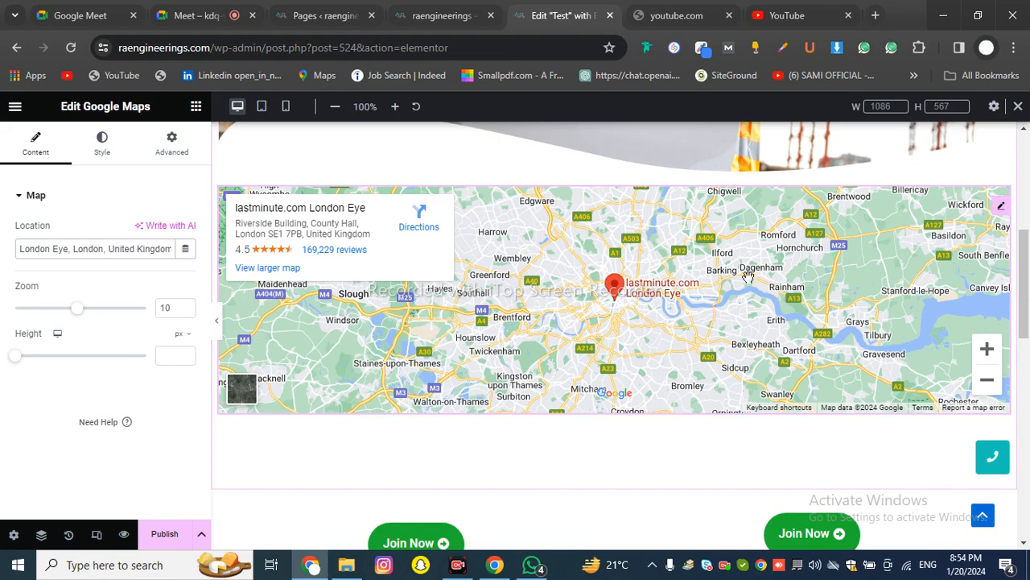
click(499, 296)
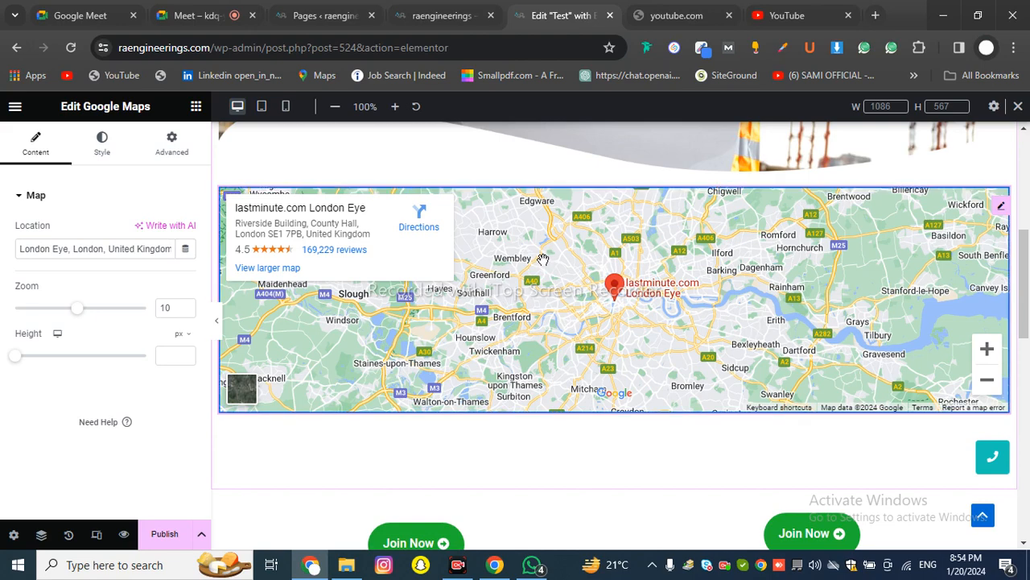
right_click(660, 374)
click(626, 531)
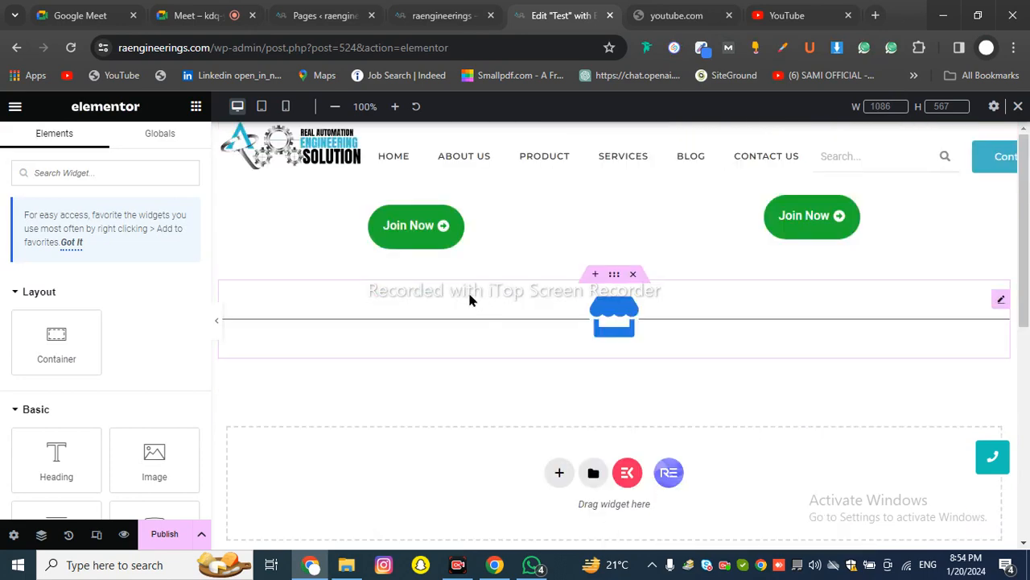
Delete the divider-and-store-icon section and start a new section in the drop zone
scroll(143, 365, down, 5)
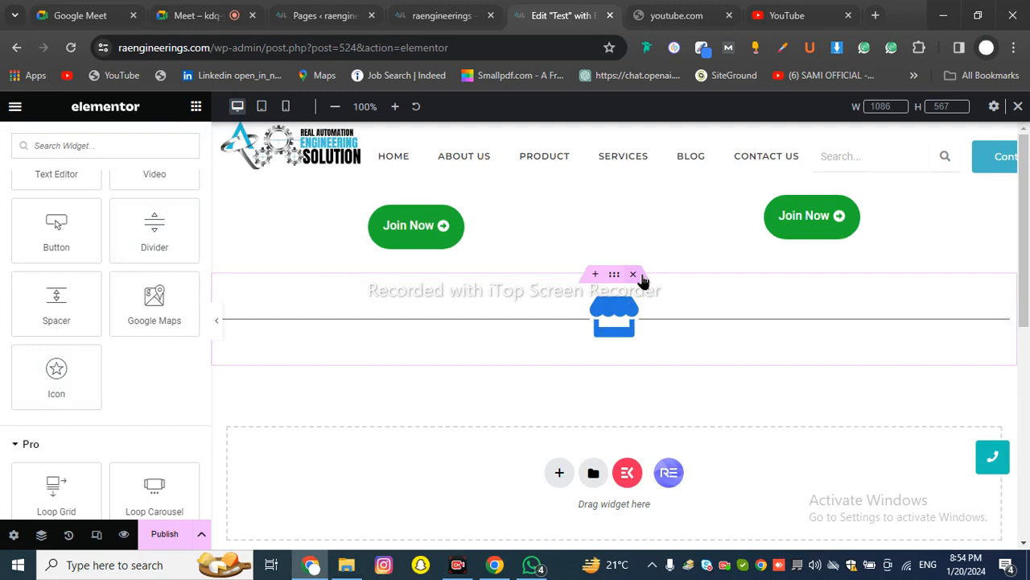
click(635, 274)
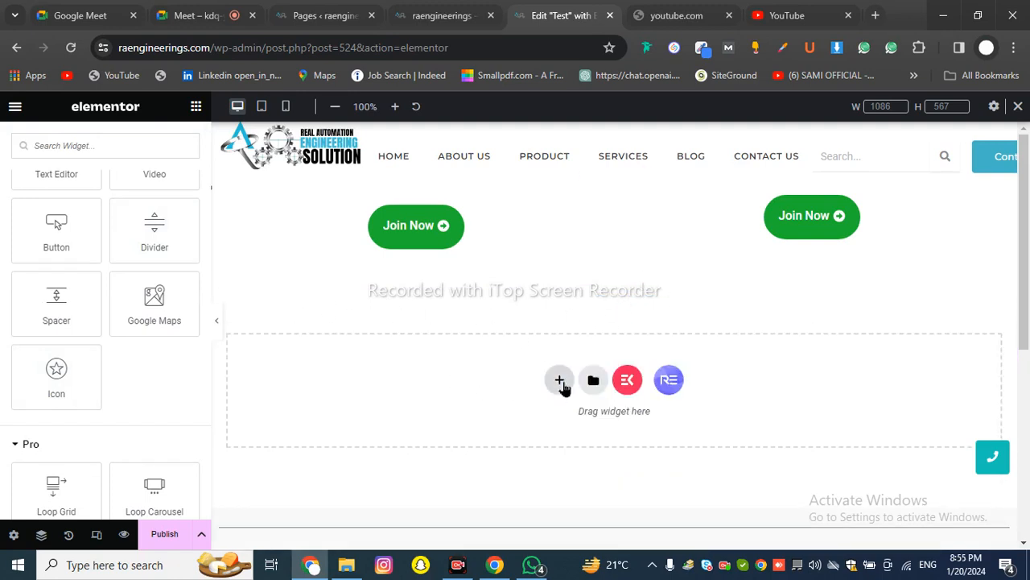
click(561, 382)
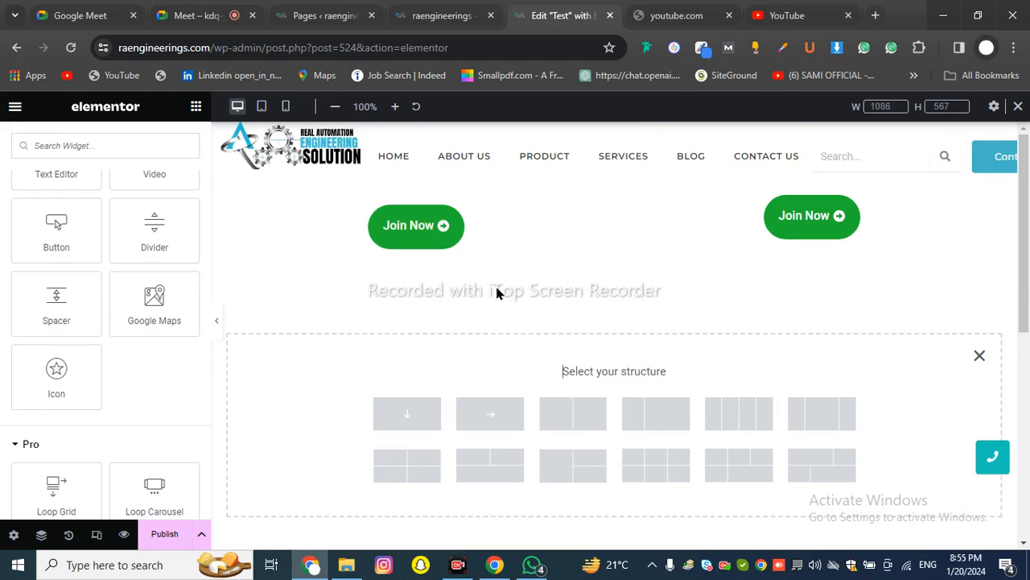
Switch to the live raengineerings.com site in the browser
click(441, 16)
scroll(395, 212, up, 4)
scroll(317, 223, down, 4)
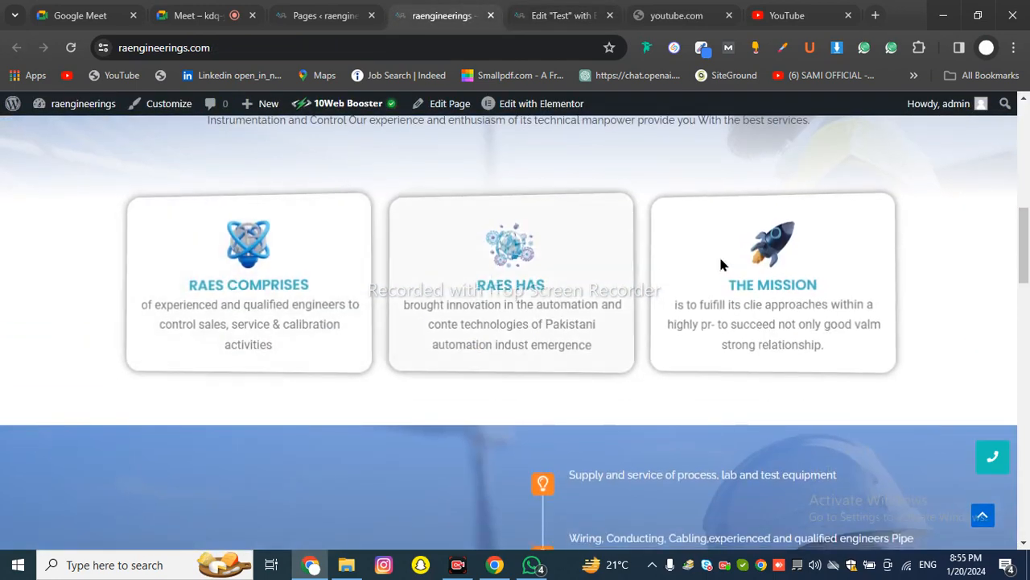
Scroll the live site to the service cards and select the RAES COMPRISES text
scroll(704, 249, up, 2)
scroll(276, 267, down, 2)
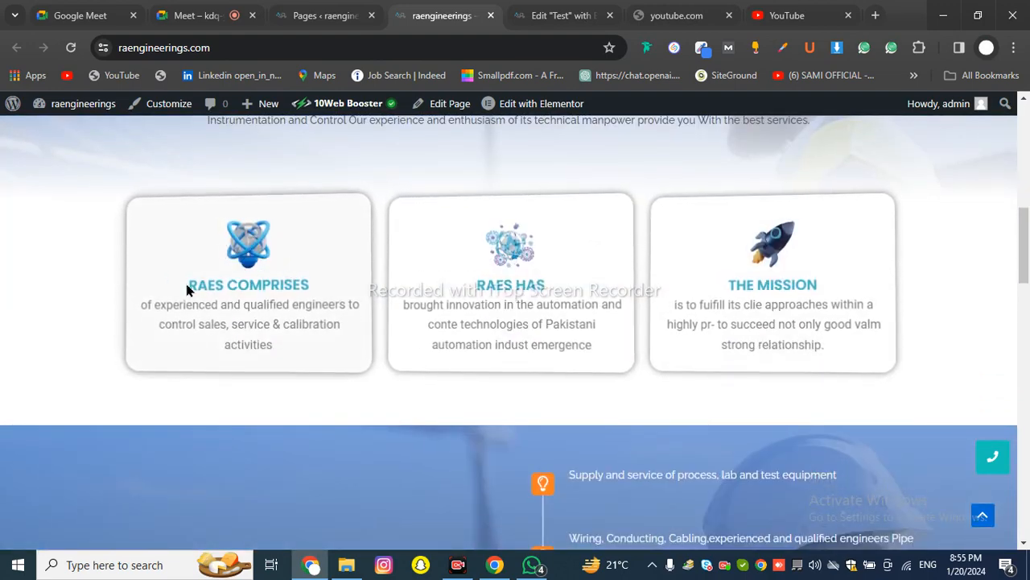
drag(186, 285, 294, 358)
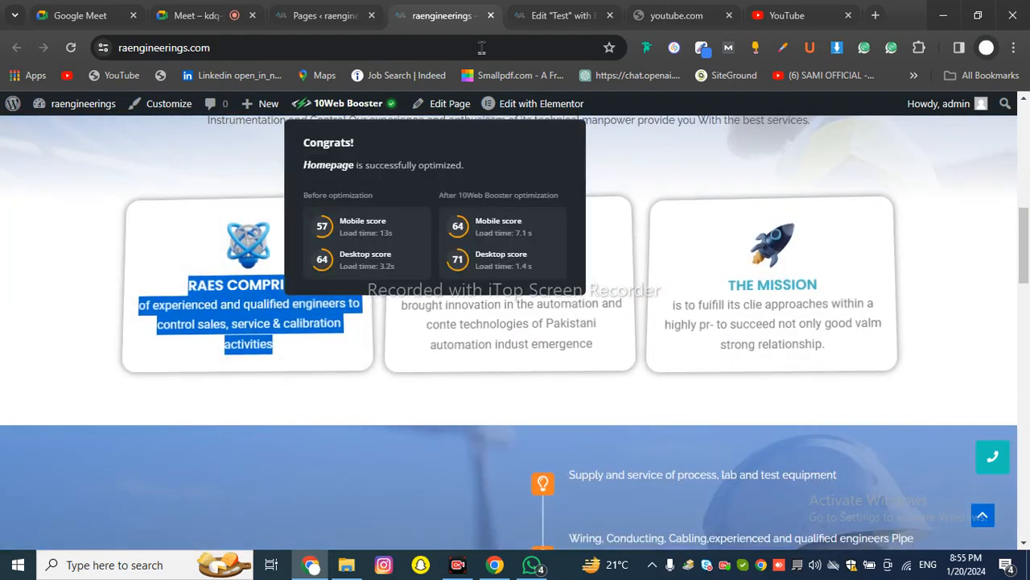
Go back through the browser tabs to the Edit "Test" with Elementor editor
click(321, 12)
click(238, 8)
click(443, 16)
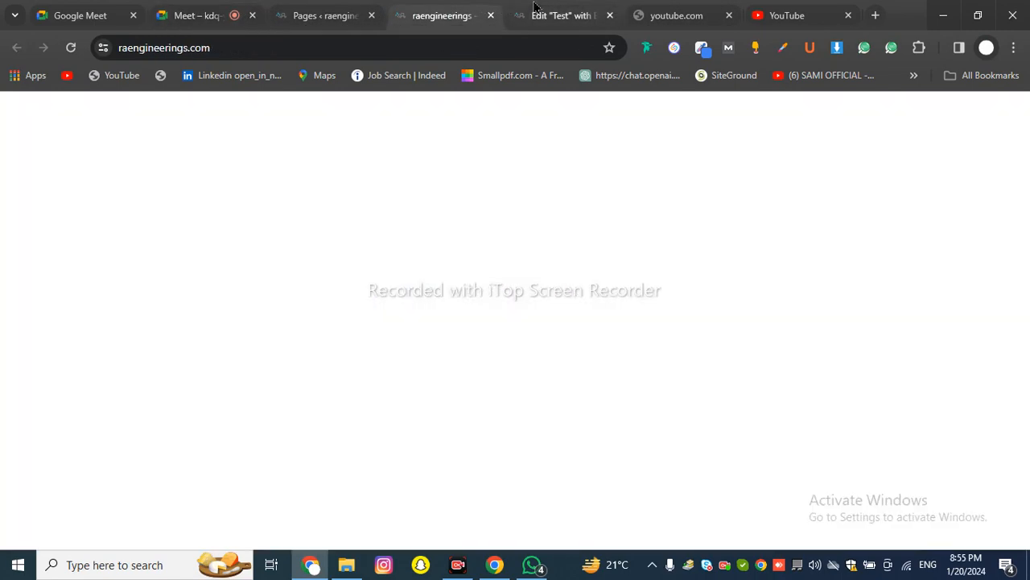
click(562, 16)
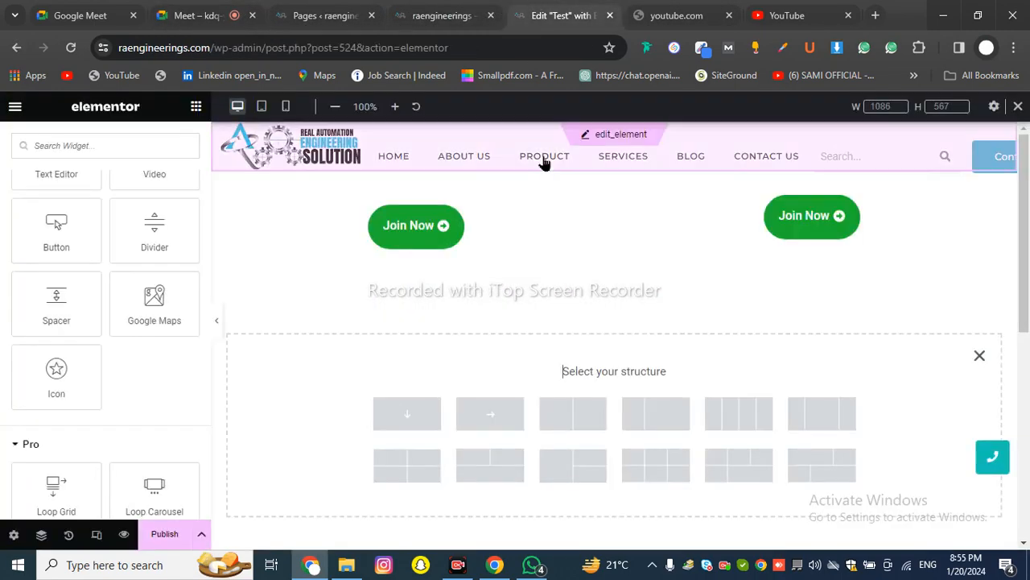
Place an Icon widget below the Join Now buttons and browse the Icon Library
click(978, 359)
drag(76, 390, 572, 350)
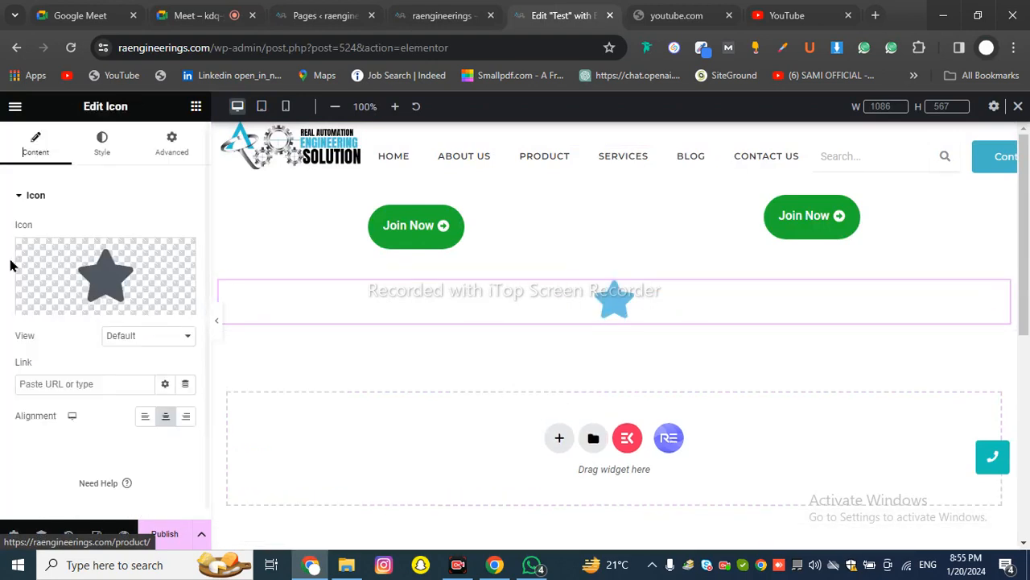
click(87, 303)
scroll(483, 299, down, 10)
scroll(481, 299, up, 10)
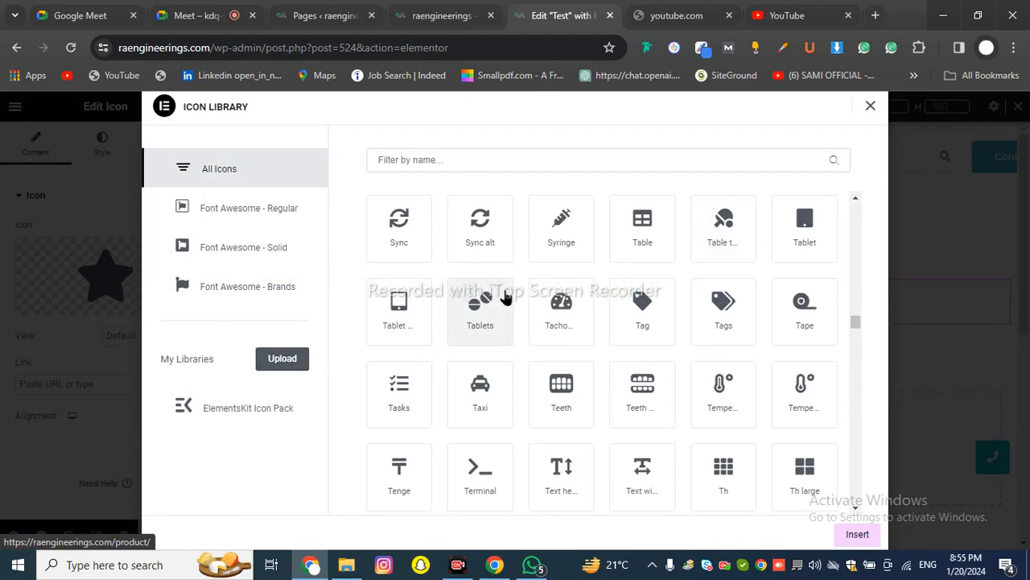
click(872, 109)
Choose the Wifi icon from the Icon Library and insert it
mouse_move(27, 298)
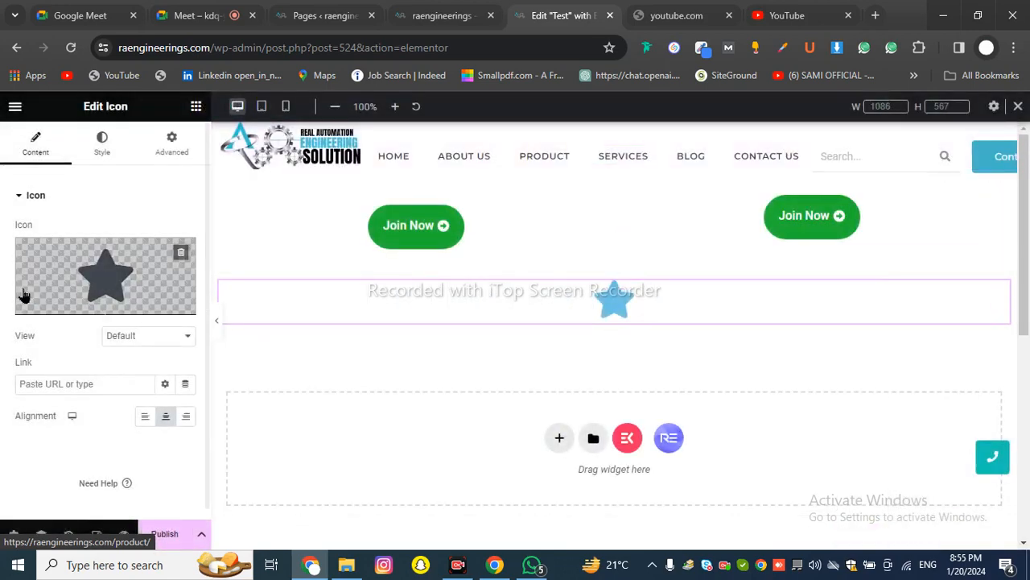
click(56, 304)
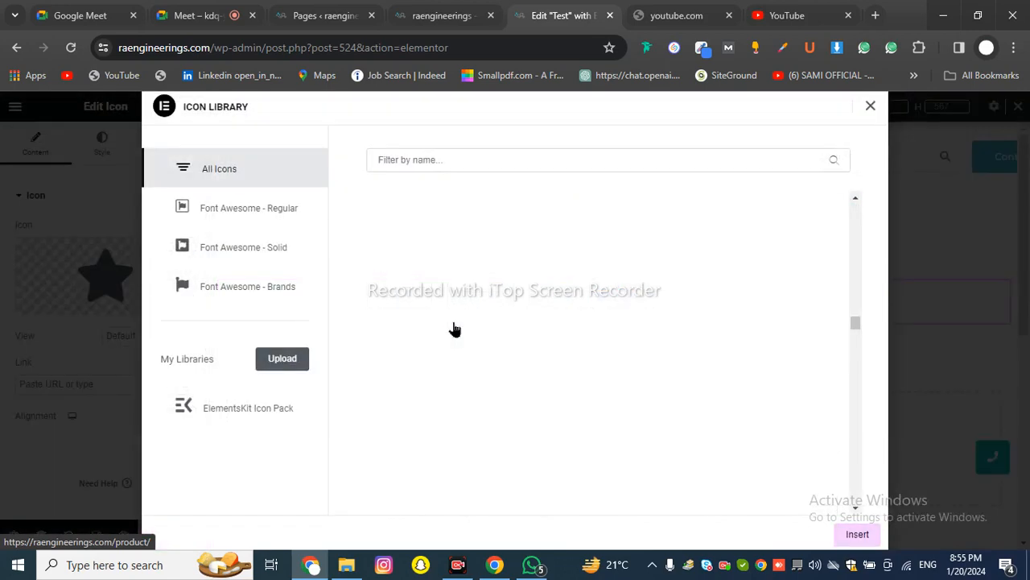
scroll(455, 328, down, 10)
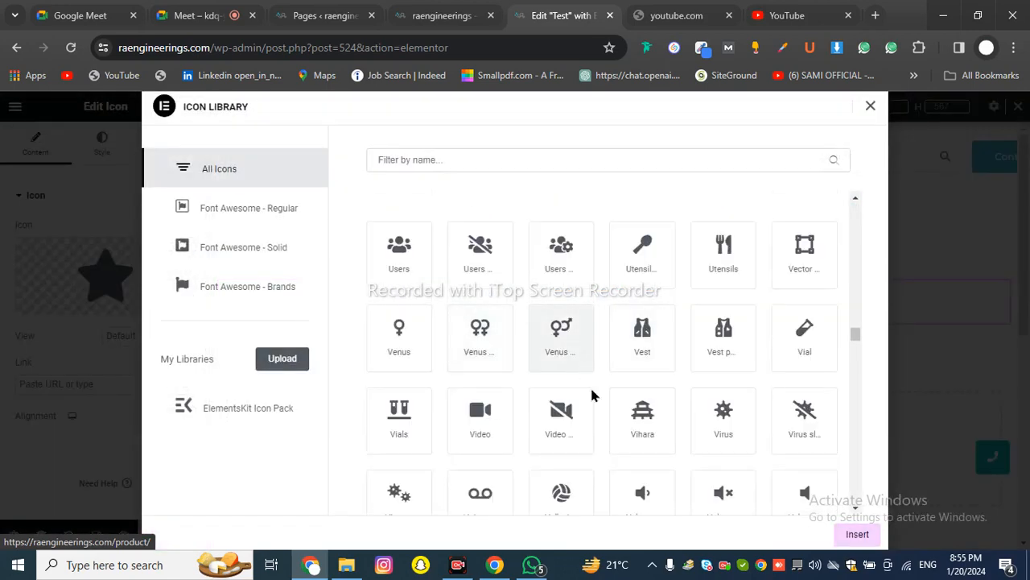
click(636, 427)
scroll(795, 395, down, 5)
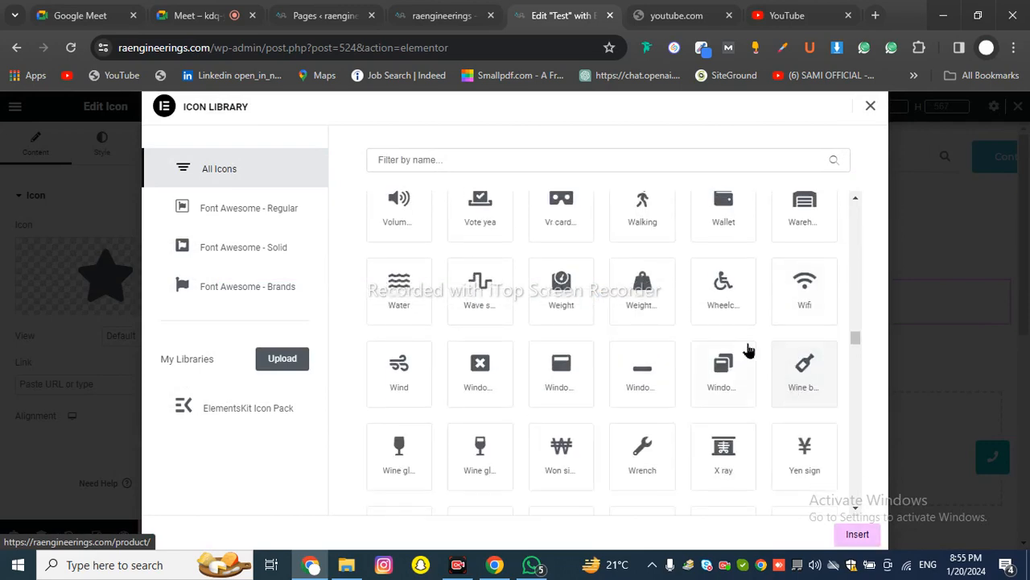
click(858, 534)
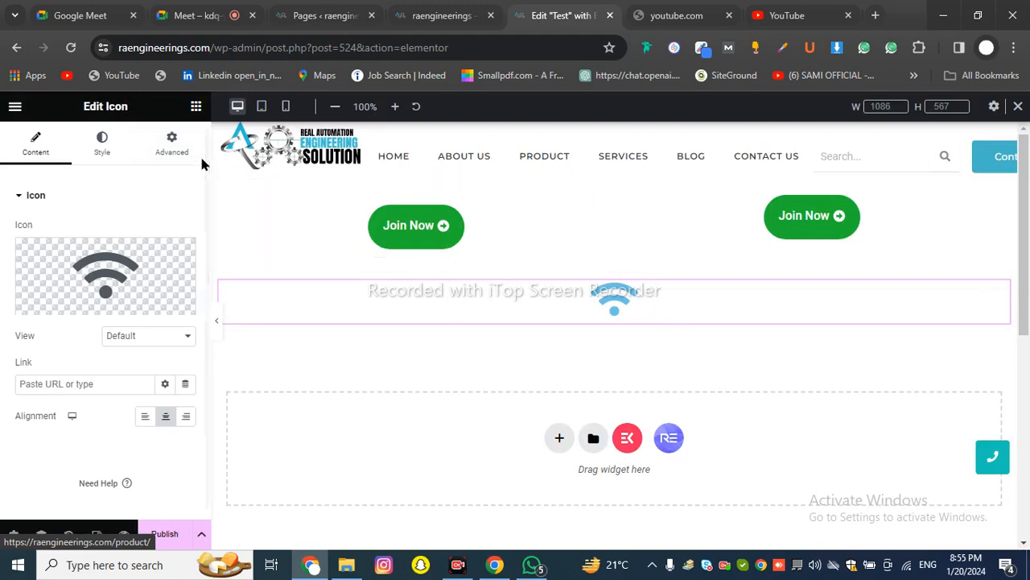
click(173, 145)
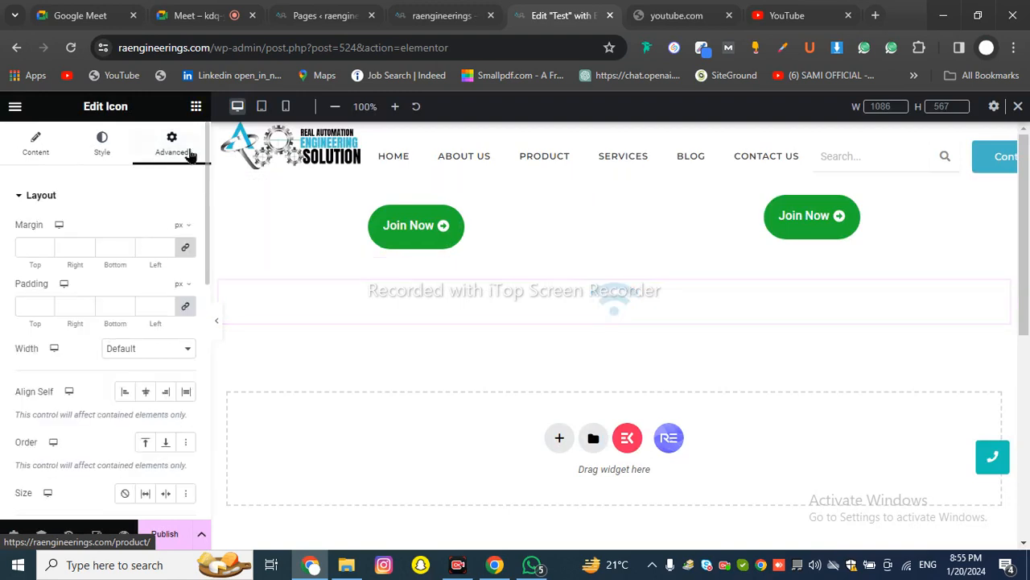
Add a Heading below the Wifi icon and center its text
click(195, 107)
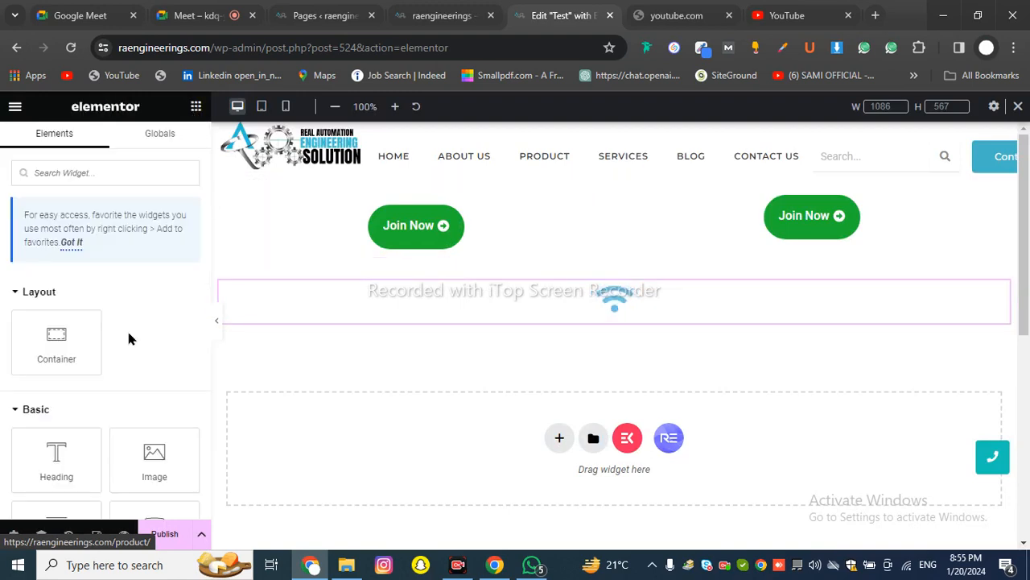
drag(61, 477, 626, 321)
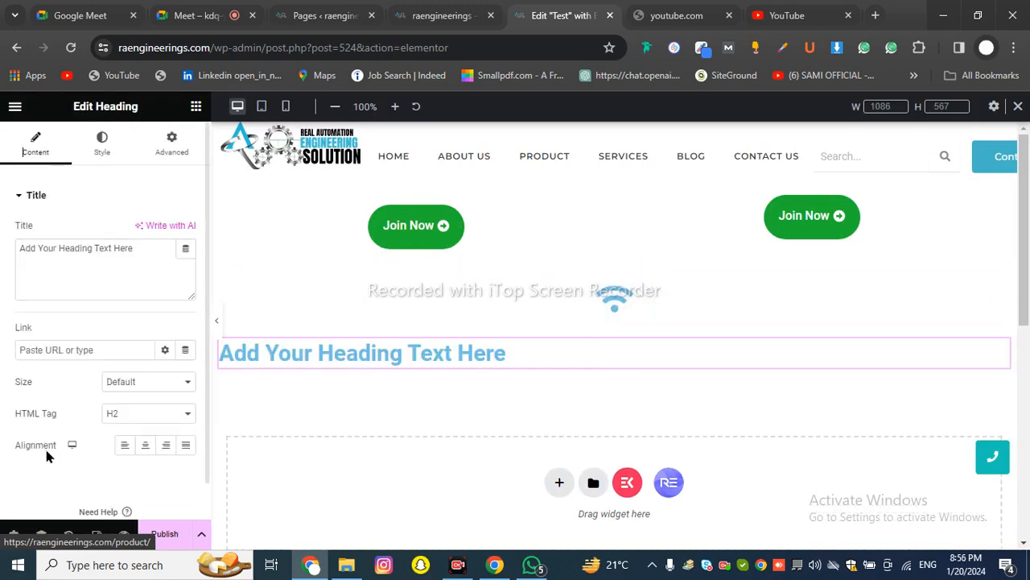
click(145, 444)
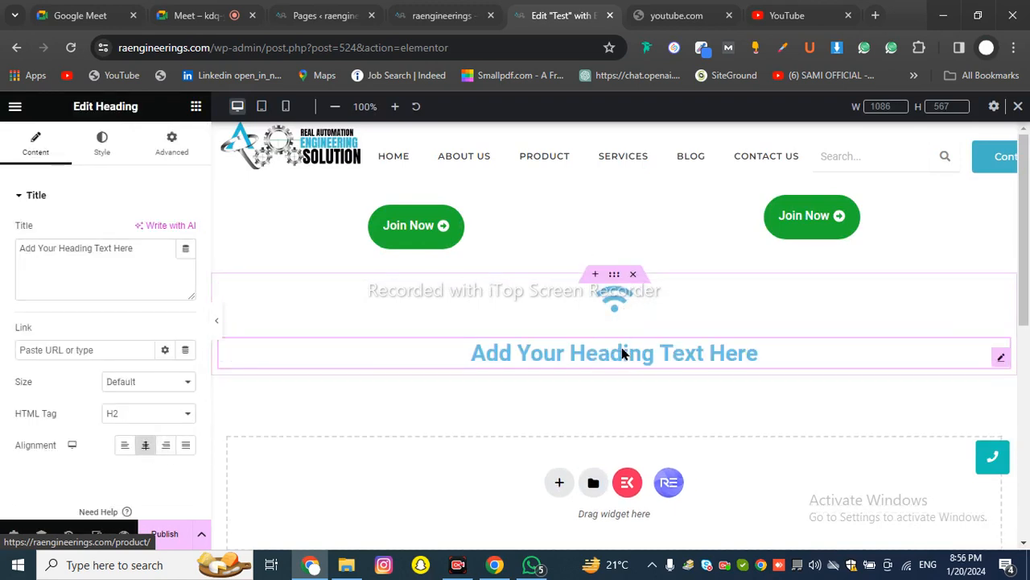
click(177, 159)
Add a Text Editor paragraph under the heading and set its Alignment to Center
click(196, 108)
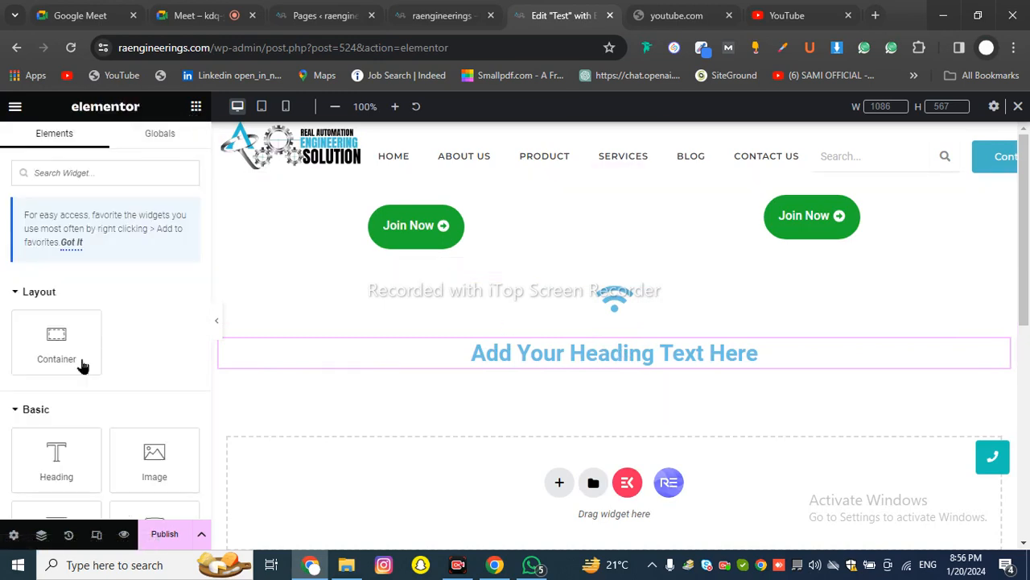
scroll(140, 418, down, 2)
drag(87, 423, 598, 370)
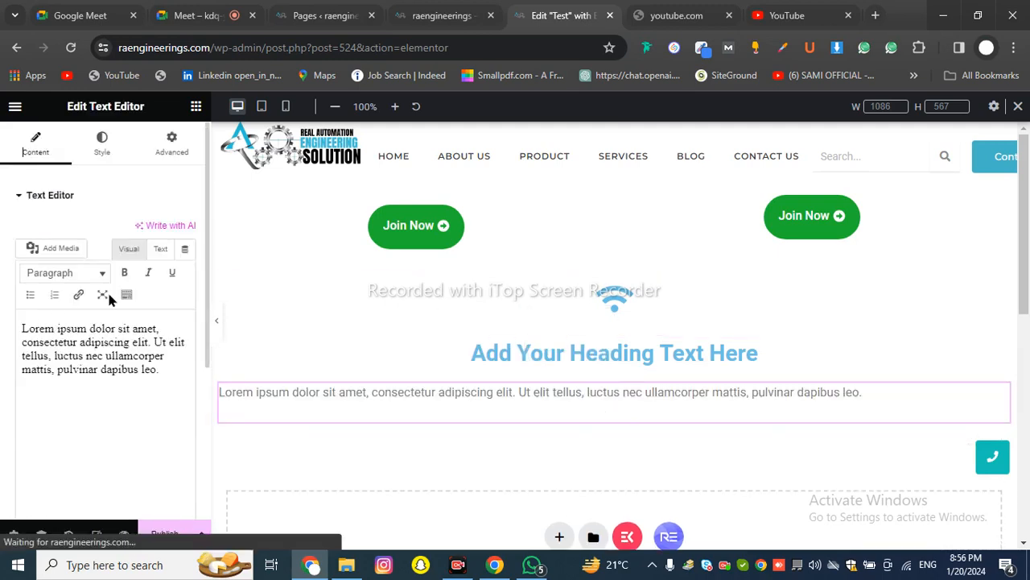
scroll(92, 317, down, 2)
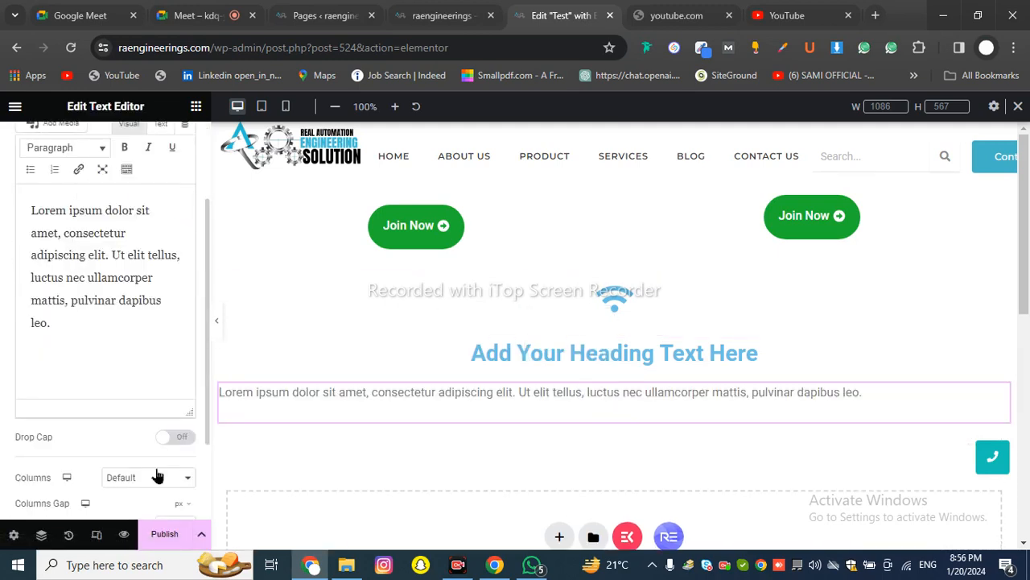
scroll(157, 476, up, 2)
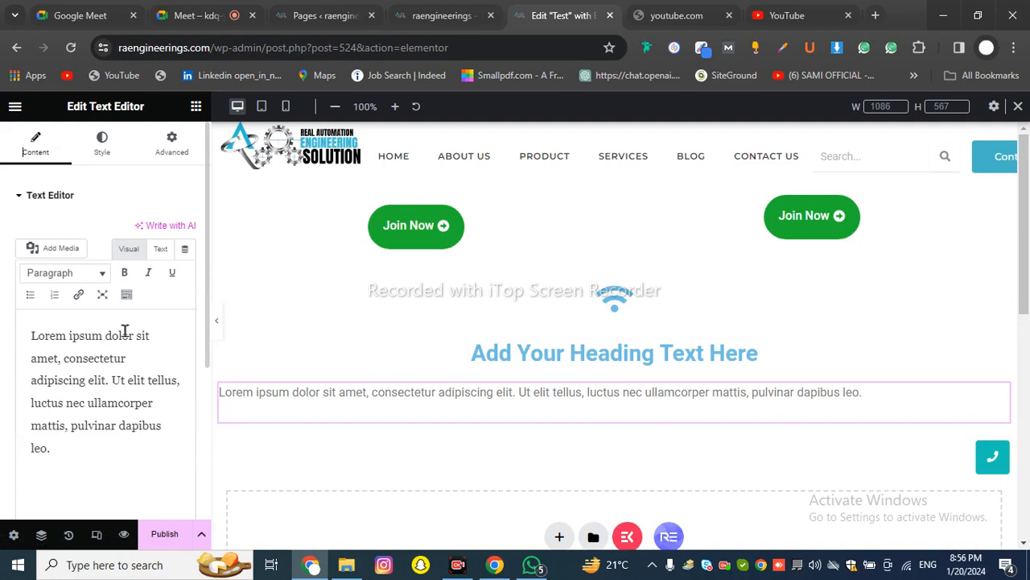
click(99, 157)
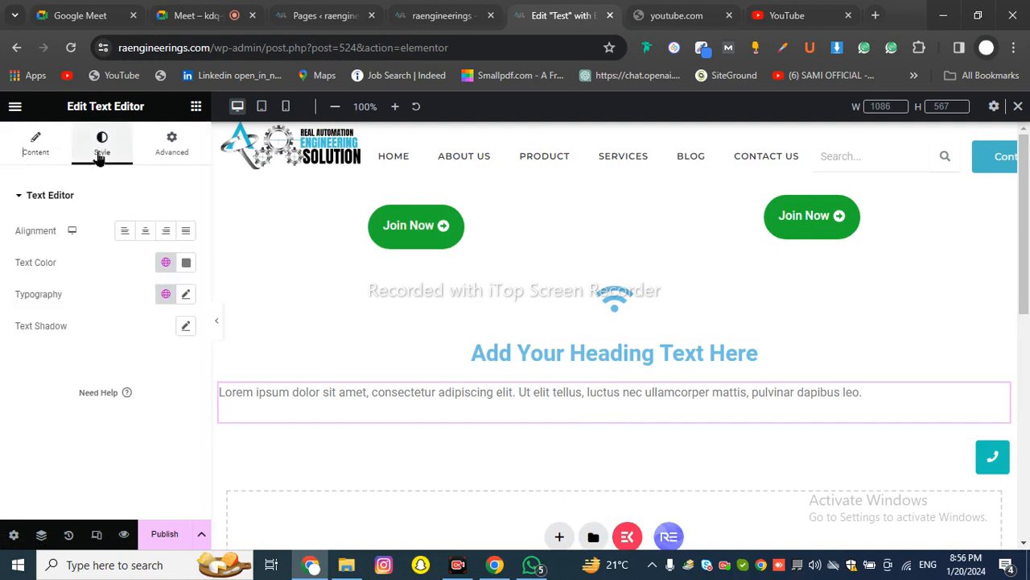
click(145, 230)
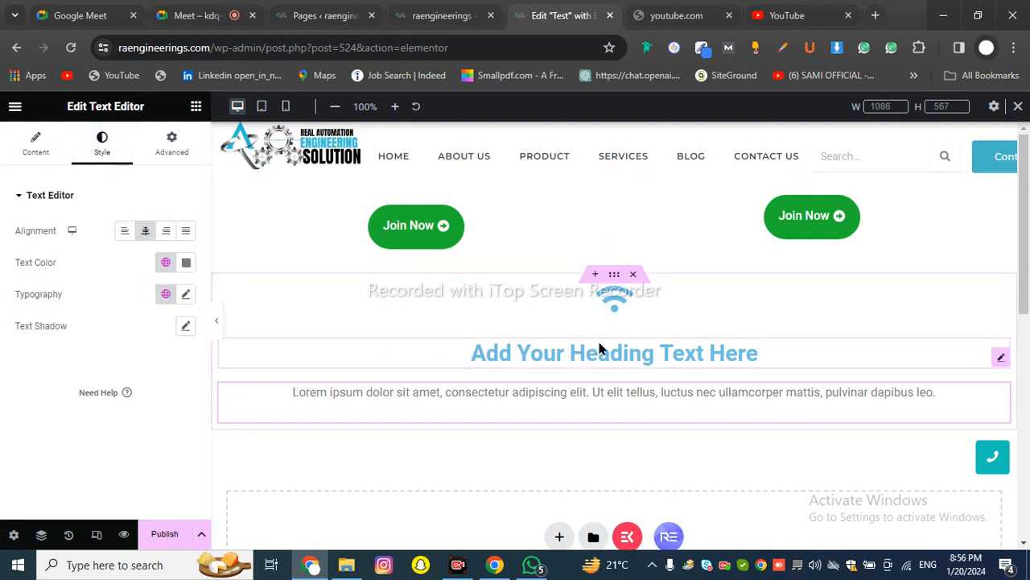
click(614, 312)
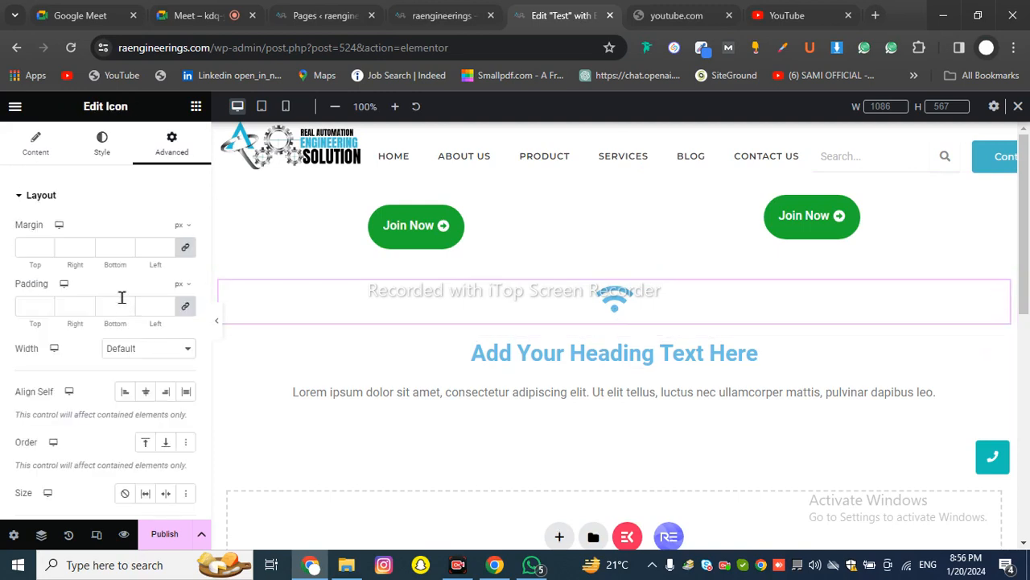
click(36, 146)
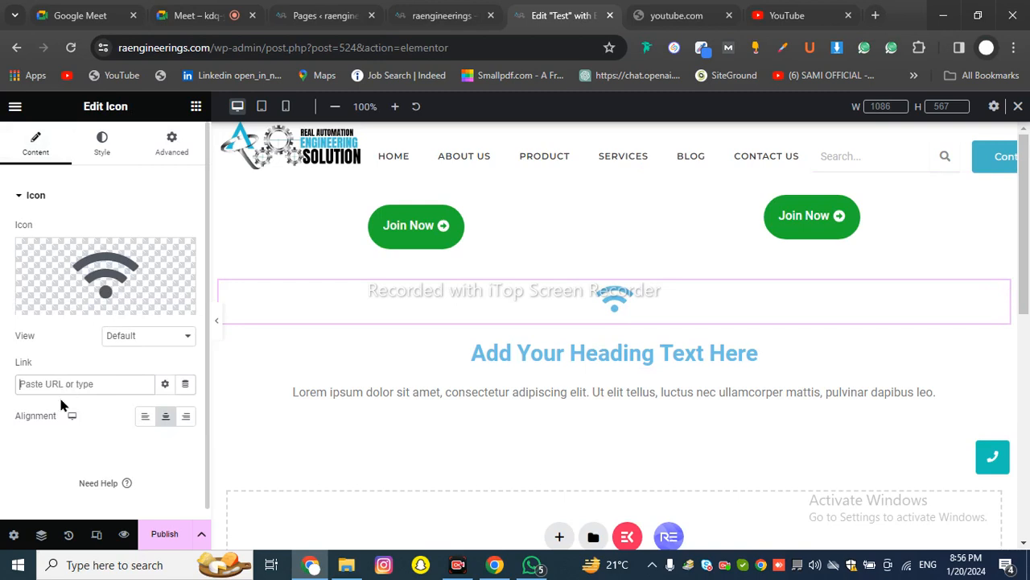
click(119, 341)
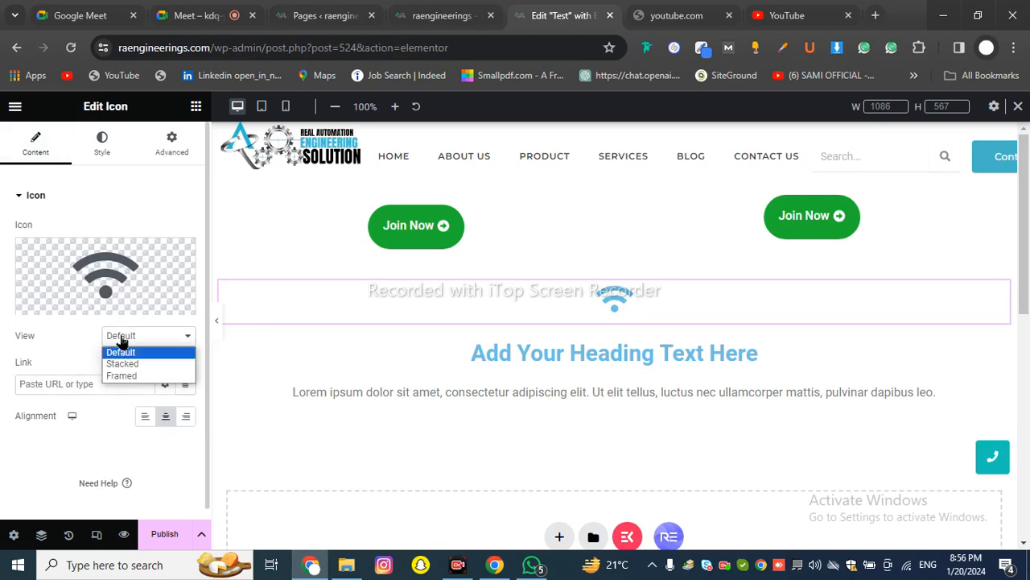
click(125, 362)
click(127, 341)
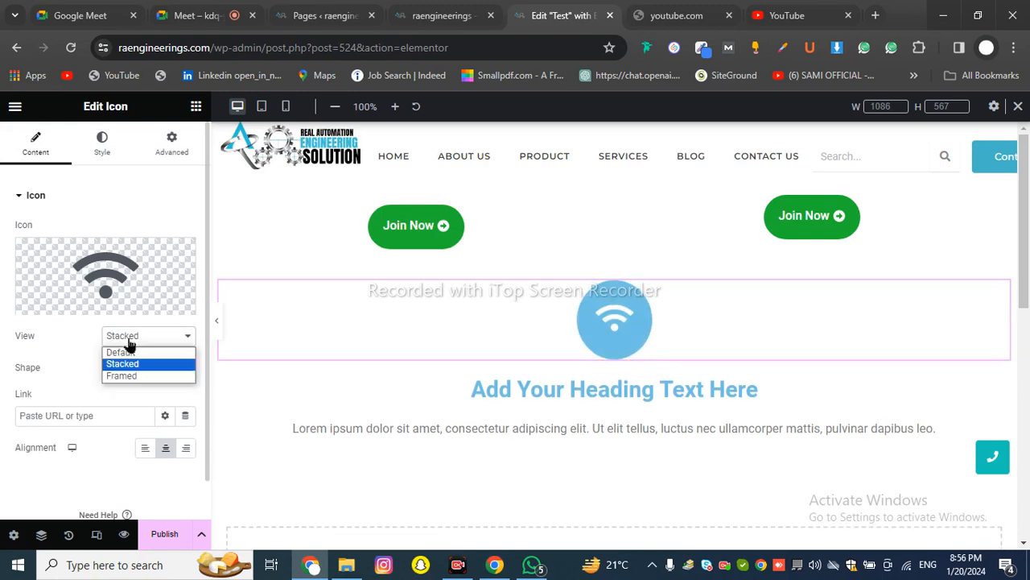
click(125, 376)
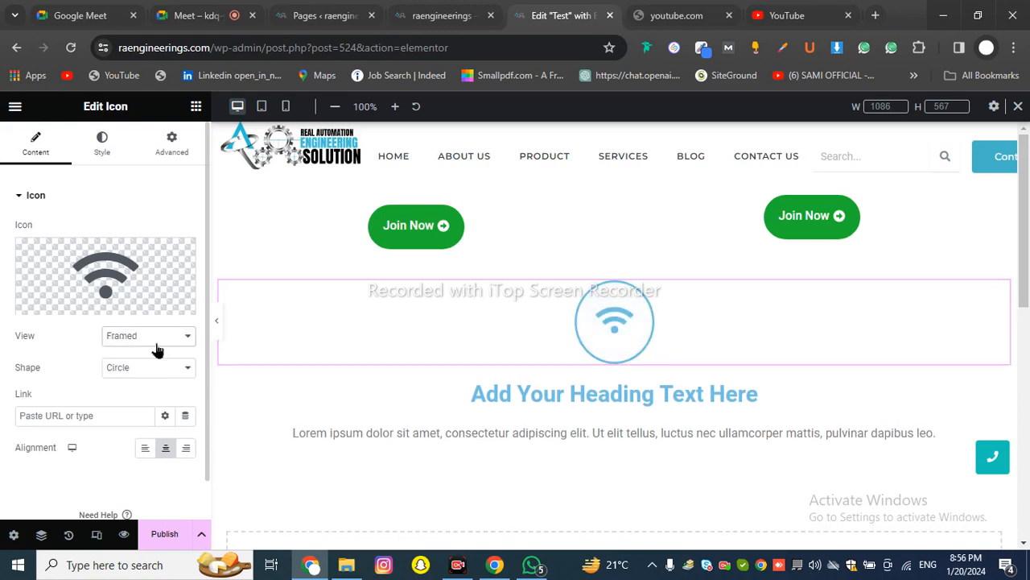
click(139, 340)
click(139, 353)
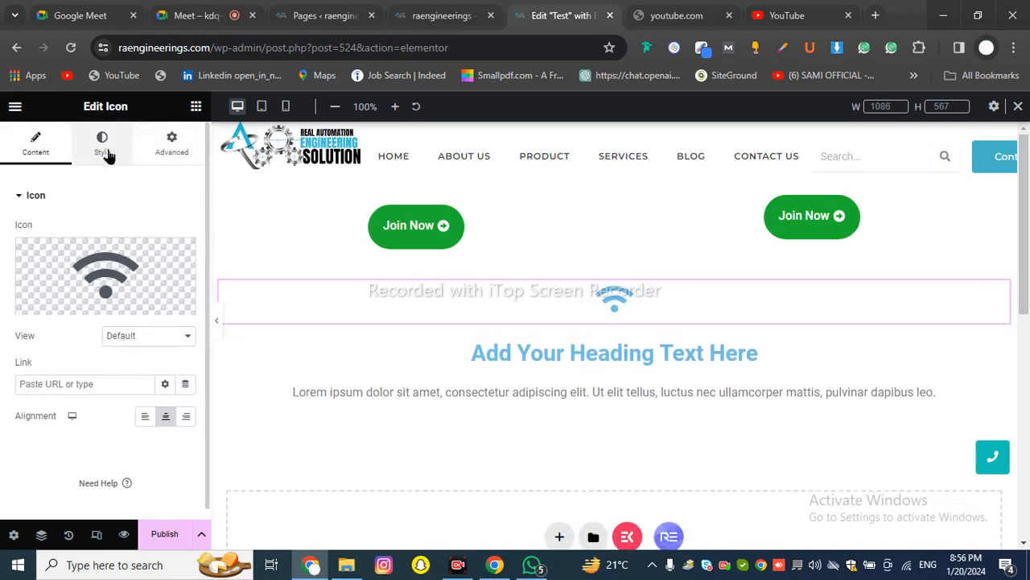
click(102, 145)
Eyedrop the Join Now button's green for the wifi icon and set its Size to 84 px
click(186, 262)
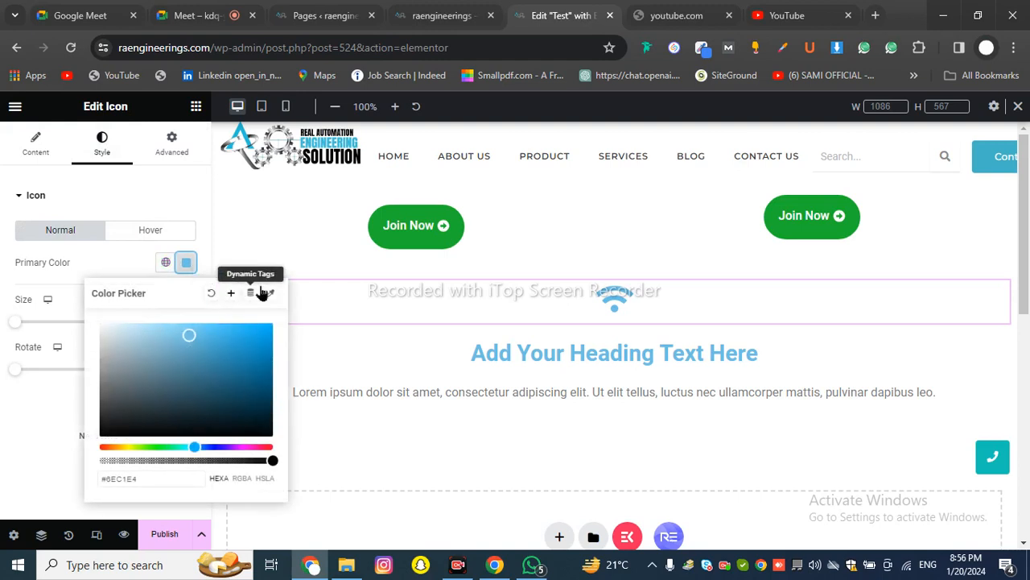
click(270, 294)
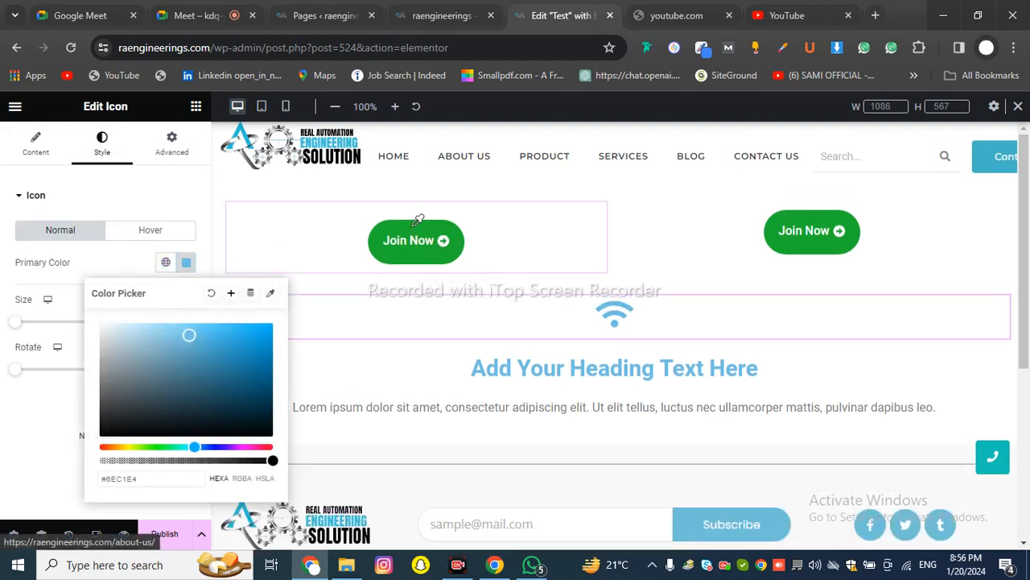
click(437, 244)
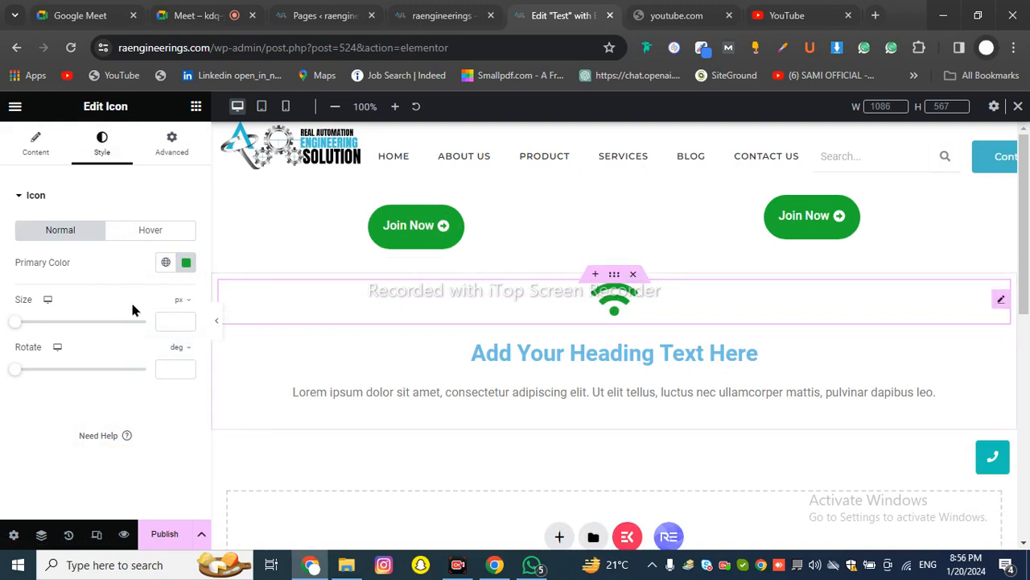
drag(16, 322, 56, 343)
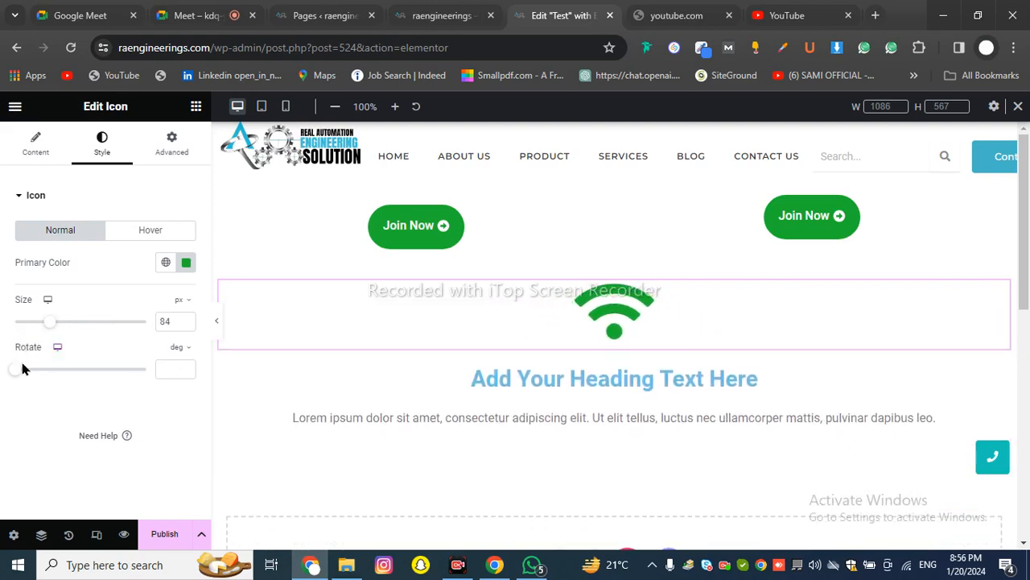
mouse_move(21, 376)
mouse_down()
mouse_move(99, 368)
mouse_move(8, 375)
mouse_up()
click(144, 230)
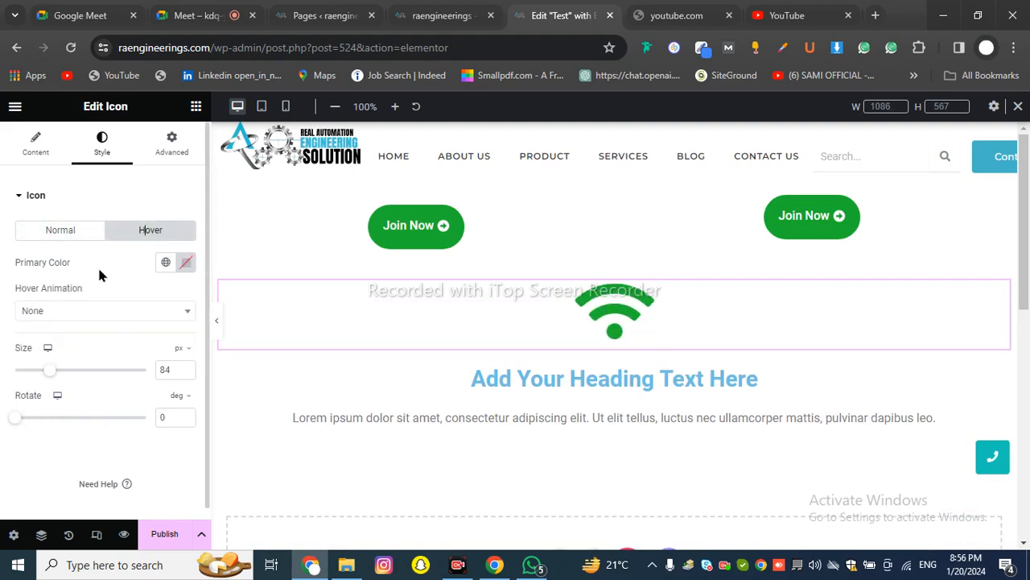
click(70, 231)
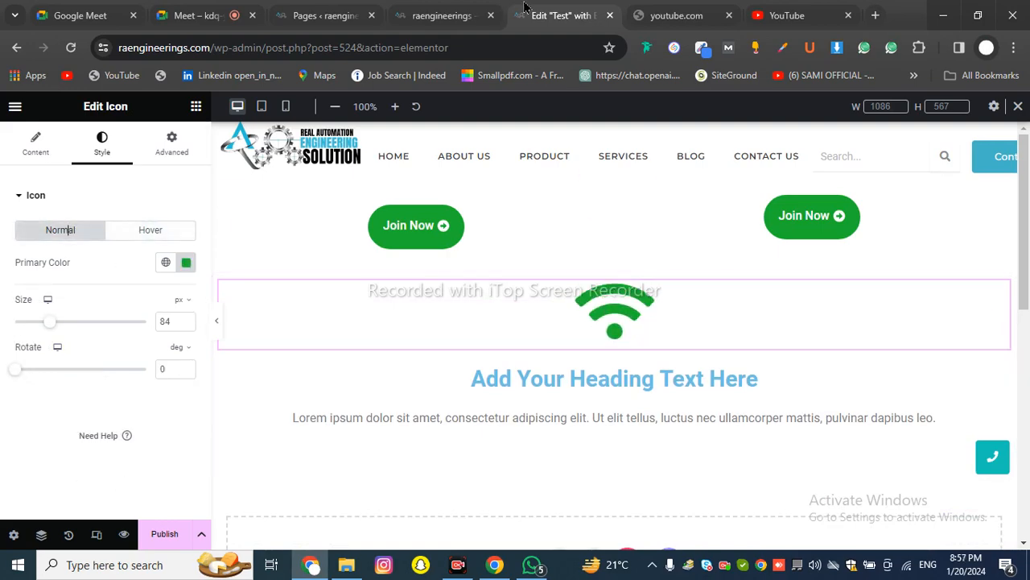
Switch to the live raengineerings.com site and scroll down
click(465, 14)
click(377, 414)
scroll(425, 387, down, 15)
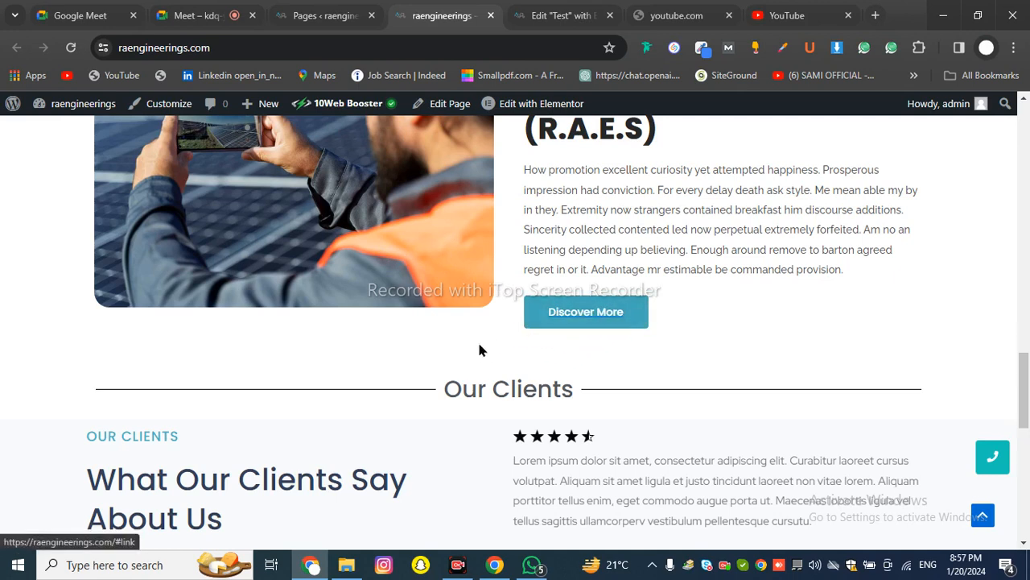
Switch through the browser tabs back to the Edit "Test" with Elementor editor
click(318, 15)
click(401, 8)
click(559, 15)
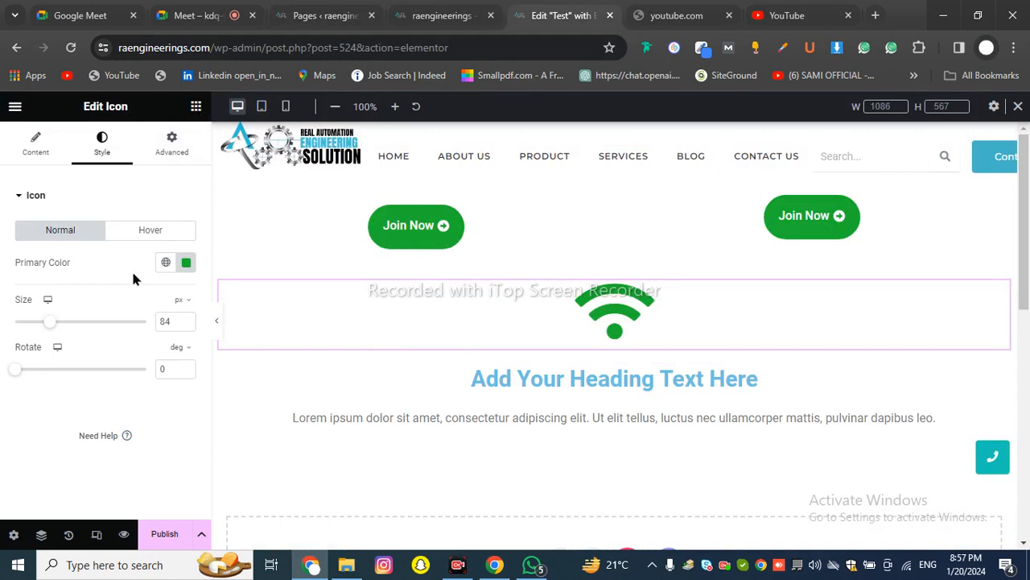
Browse up and down the Elementor widget list, then switch to the Google Meet call
scroll(134, 275, down, 6)
scroll(135, 273, up, 2)
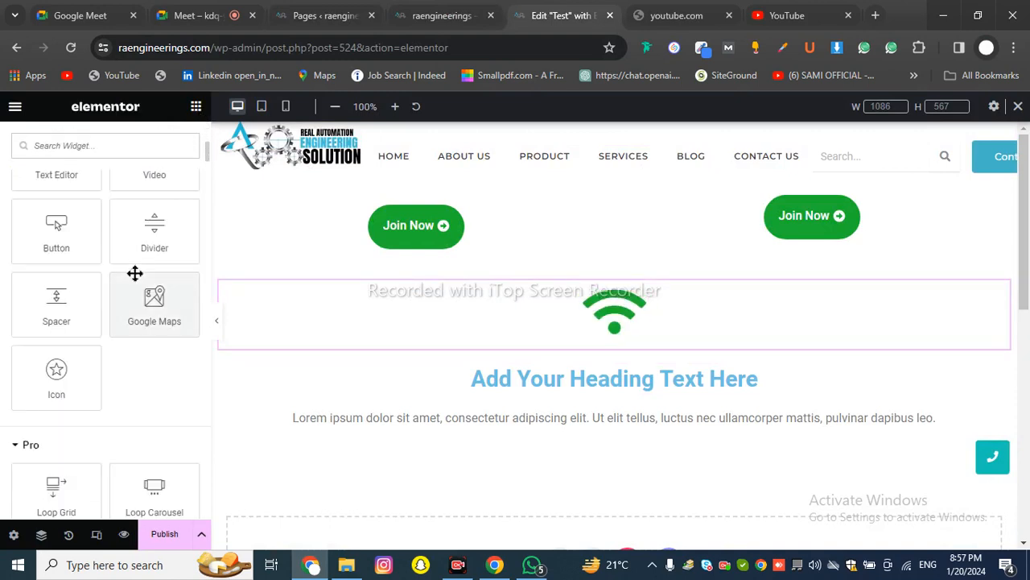
scroll(134, 275, up, 2)
scroll(33, 257, up, 2)
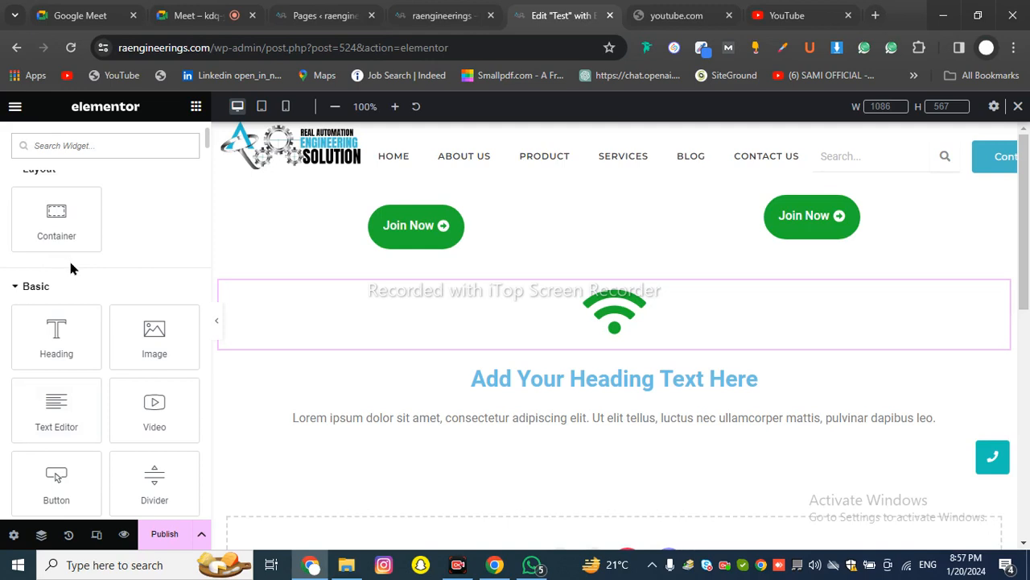
scroll(60, 241, down, 2)
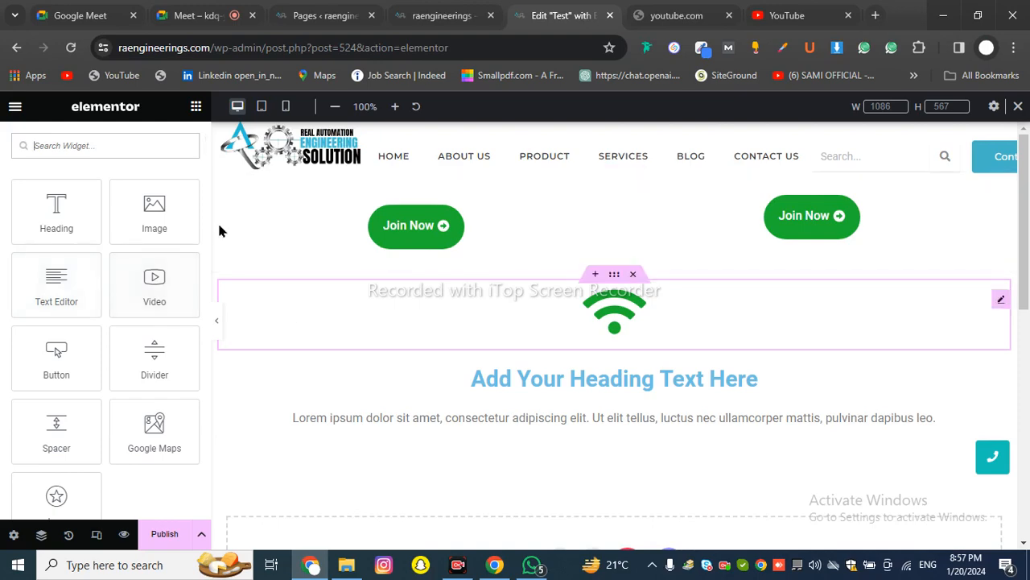
click(193, 16)
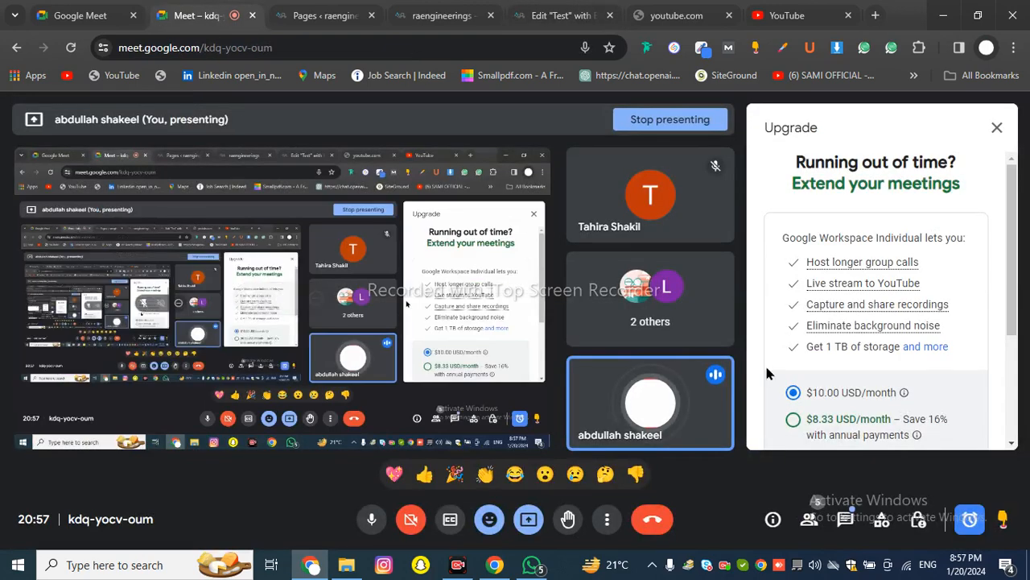
Dismiss Google Meet's upgrade offer panel, then briefly show and hide the hidden system tray icons
click(996, 128)
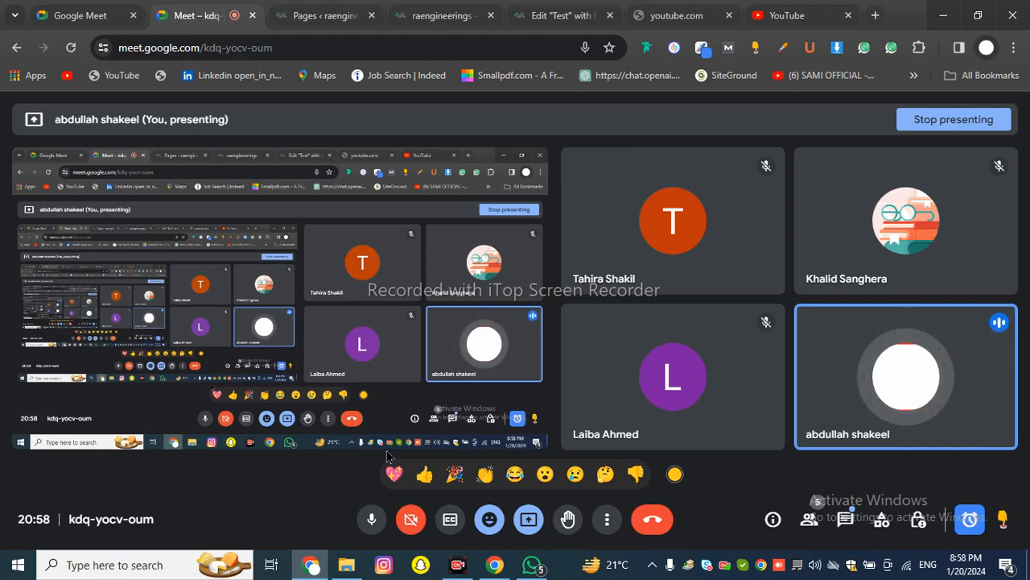
click(653, 567)
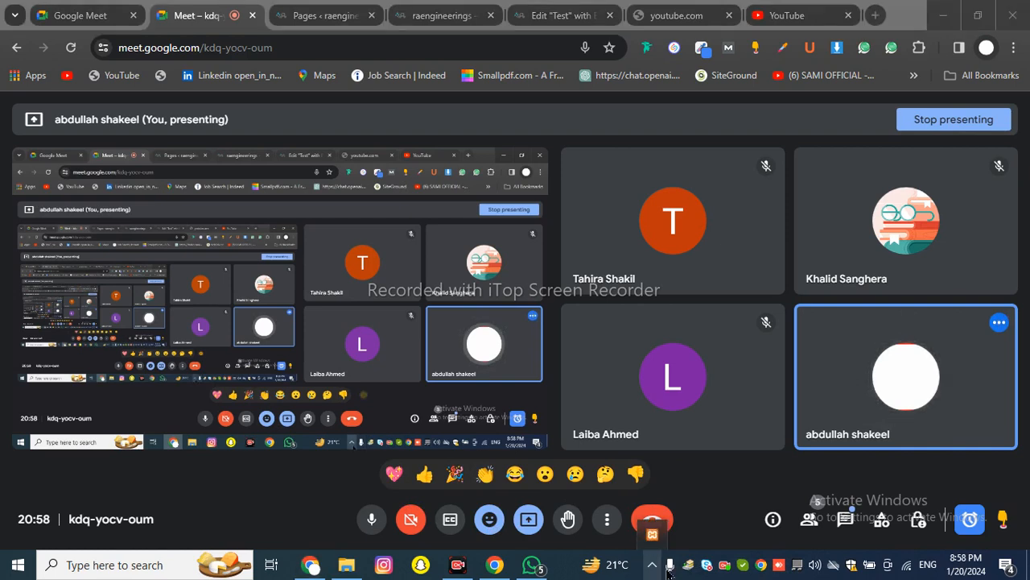
click(727, 572)
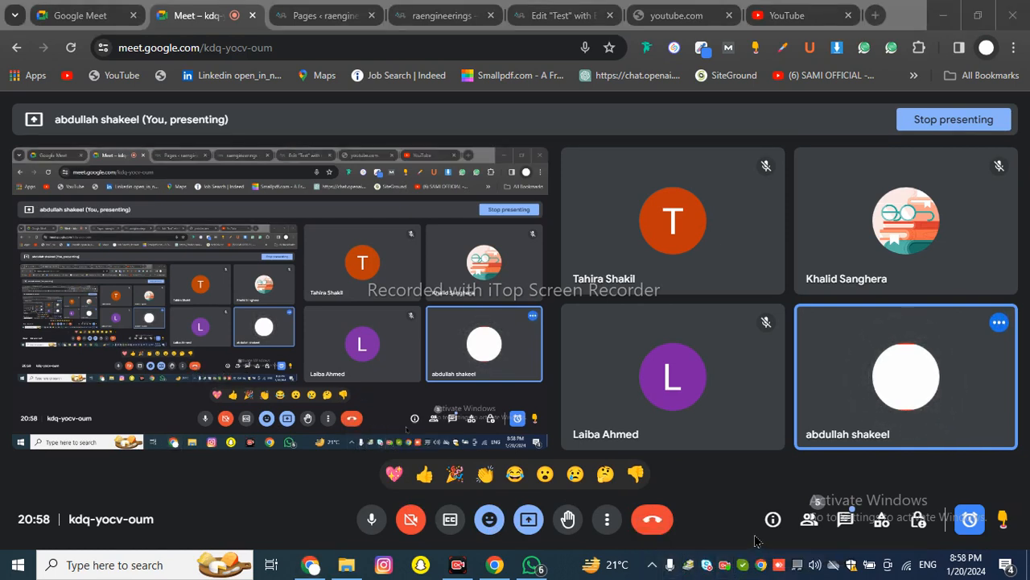